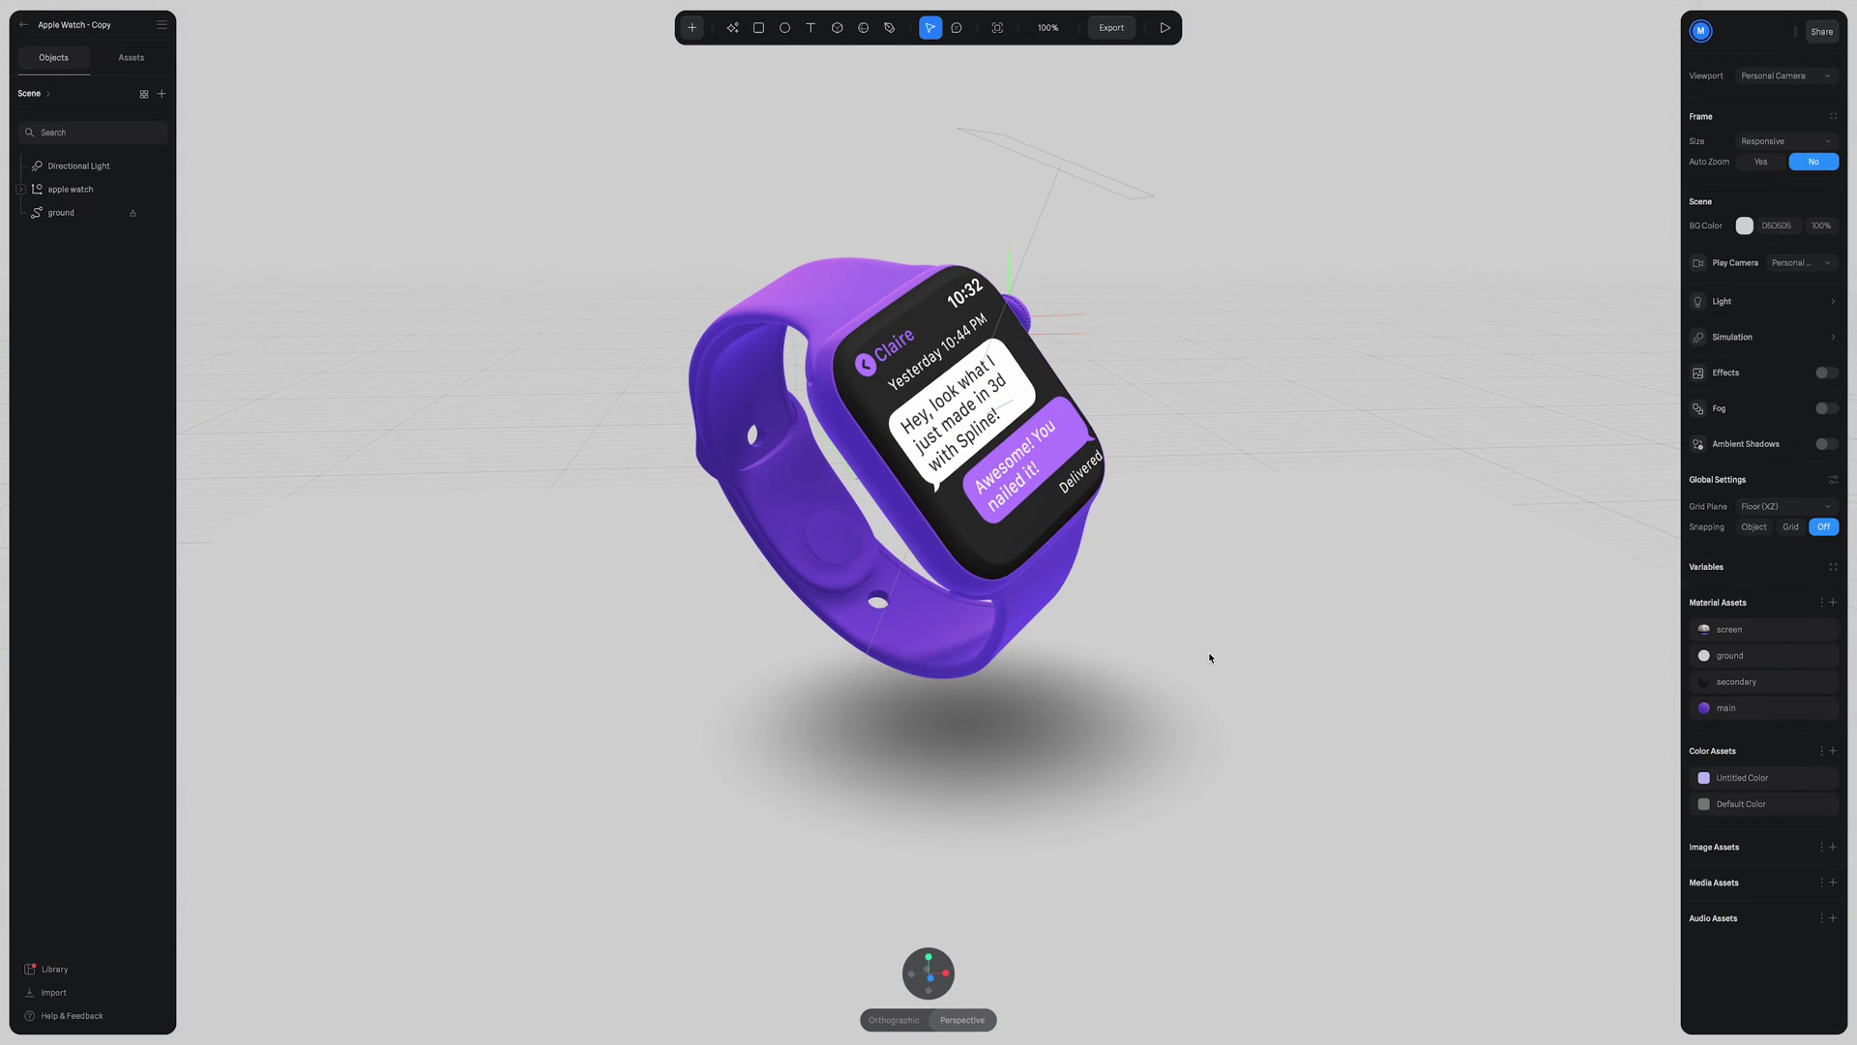
# Expand the apple watch group and hide and show each strap in turn to inspect the model's parts
pyautogui.click(69, 191)
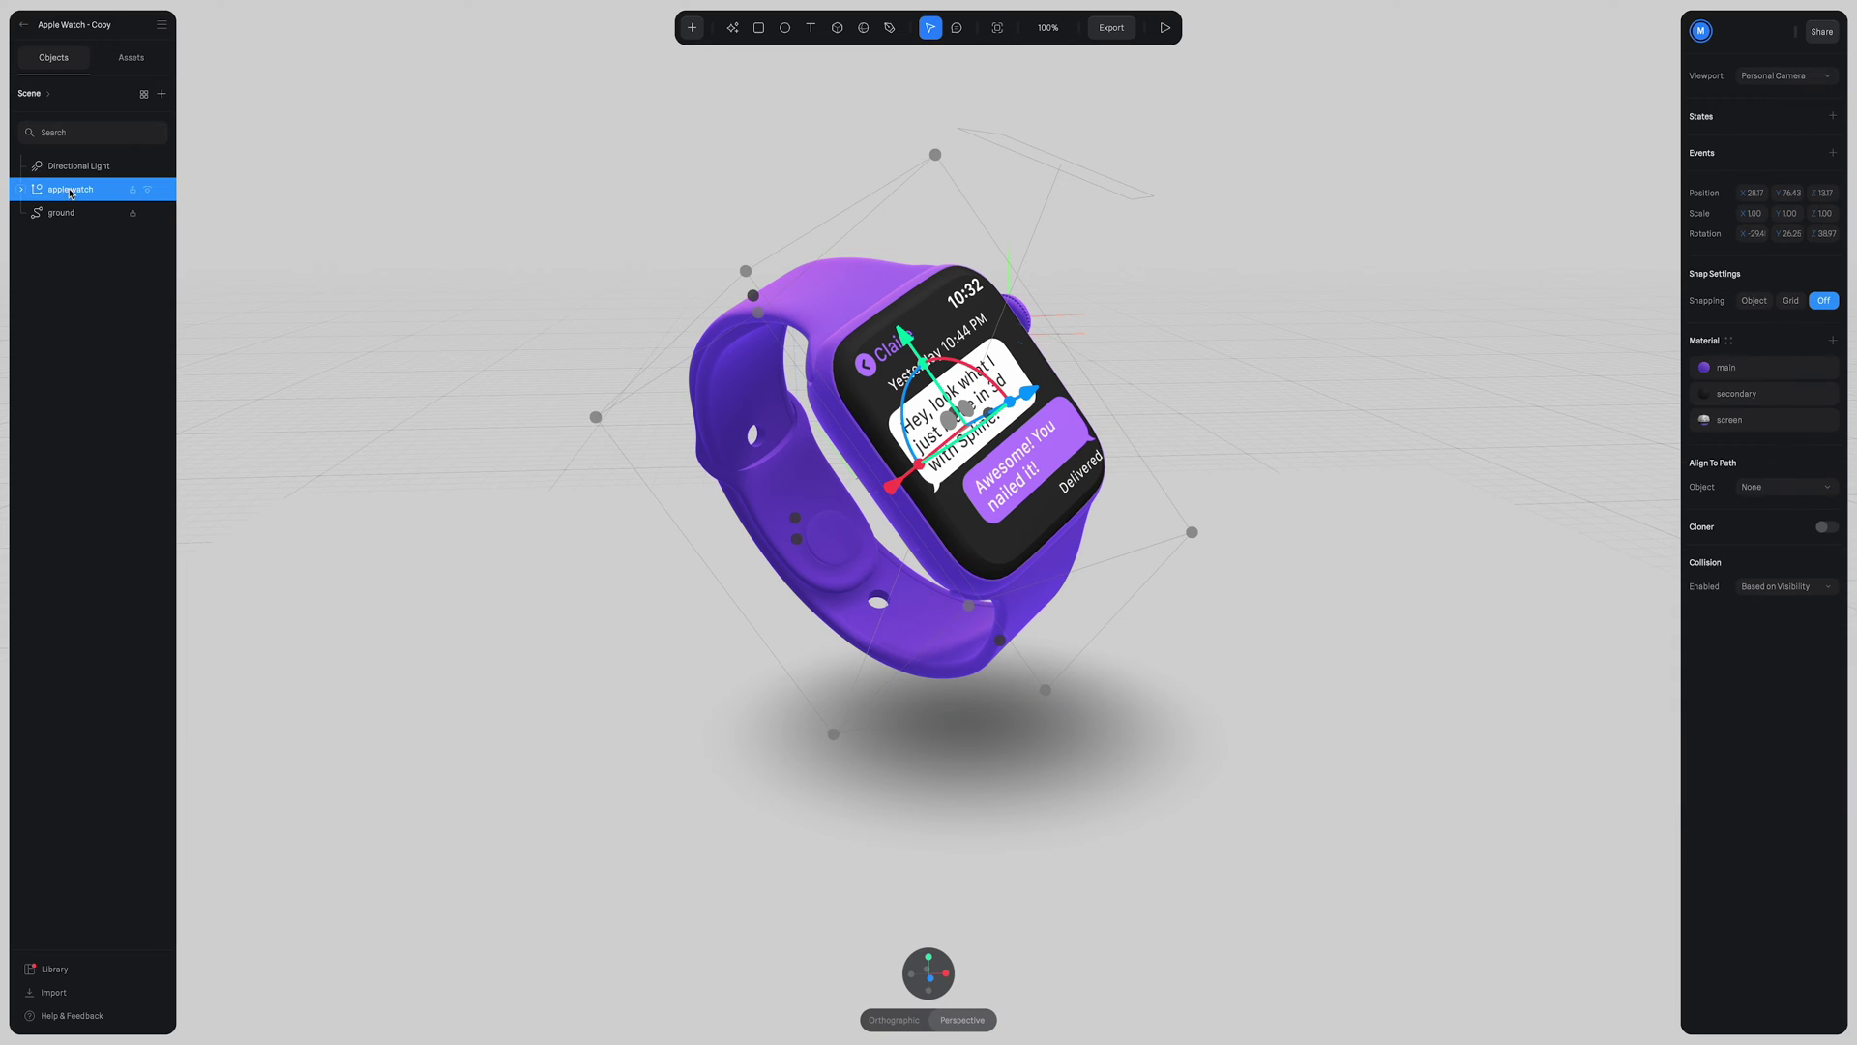
pyautogui.click(22, 191)
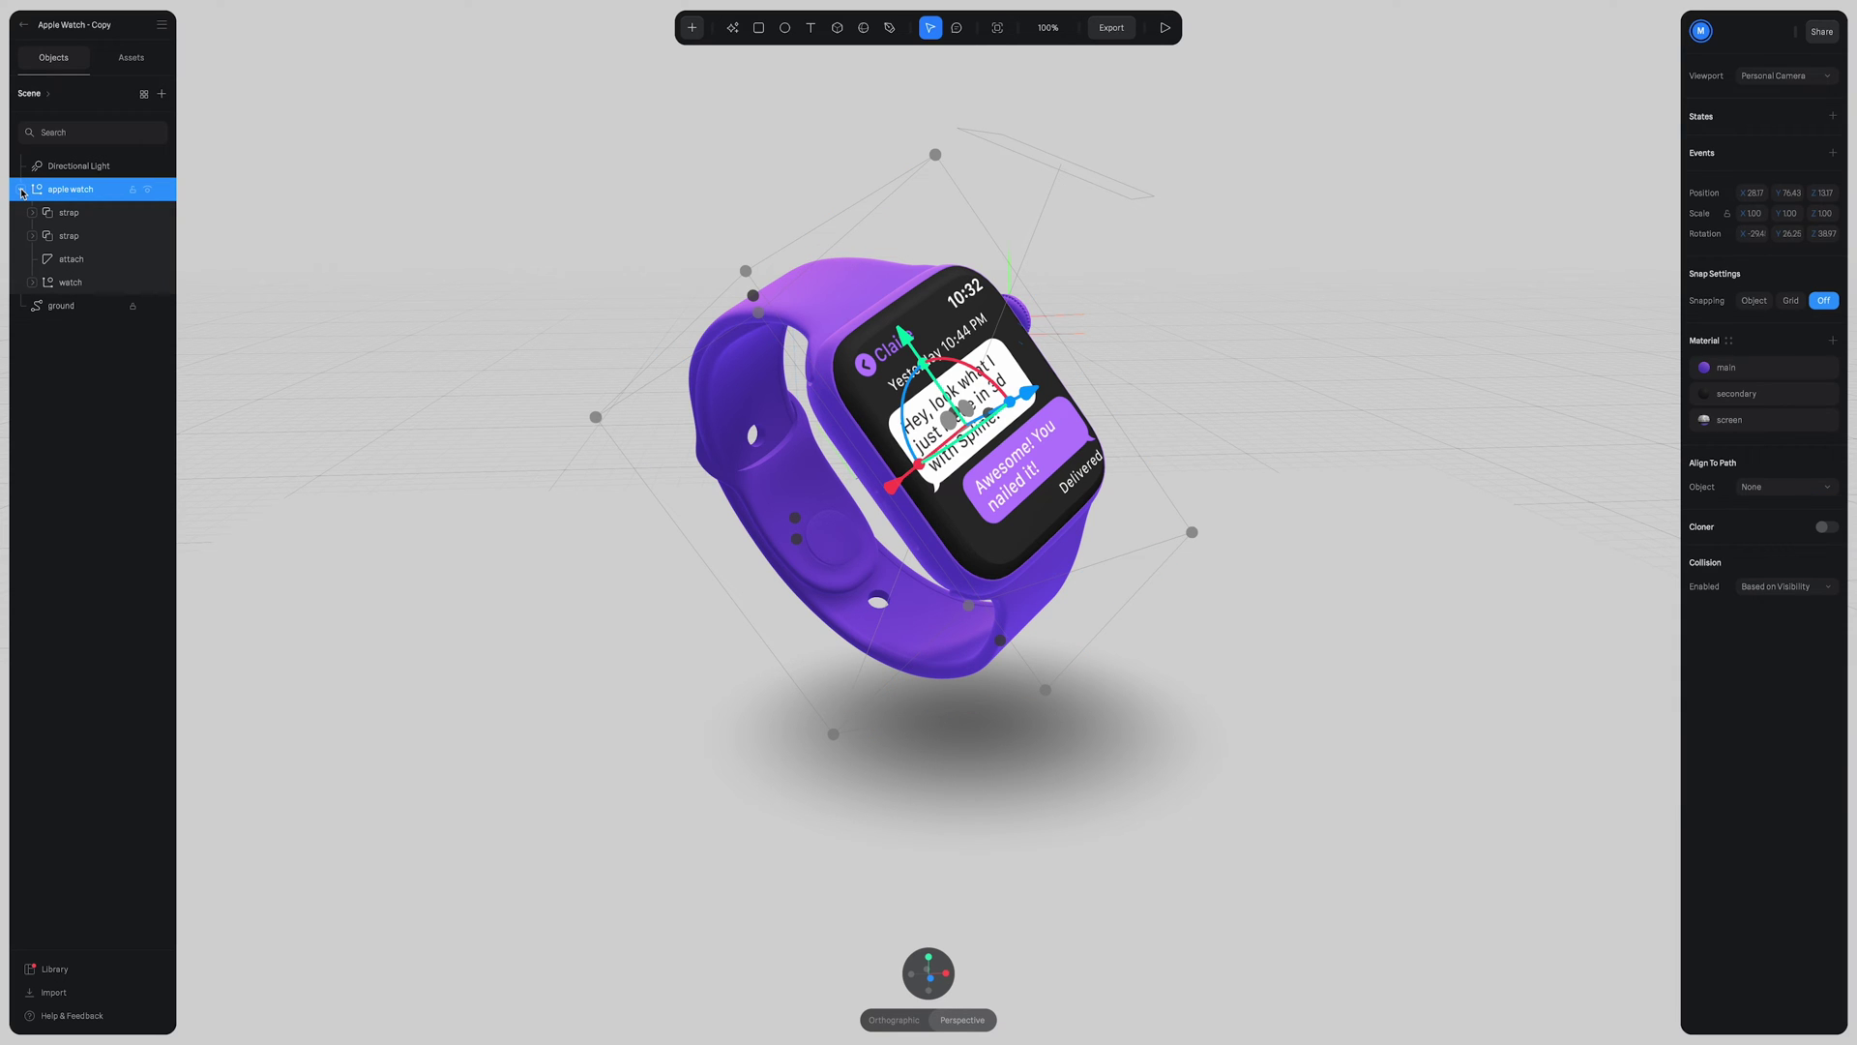
pyautogui.click(148, 213)
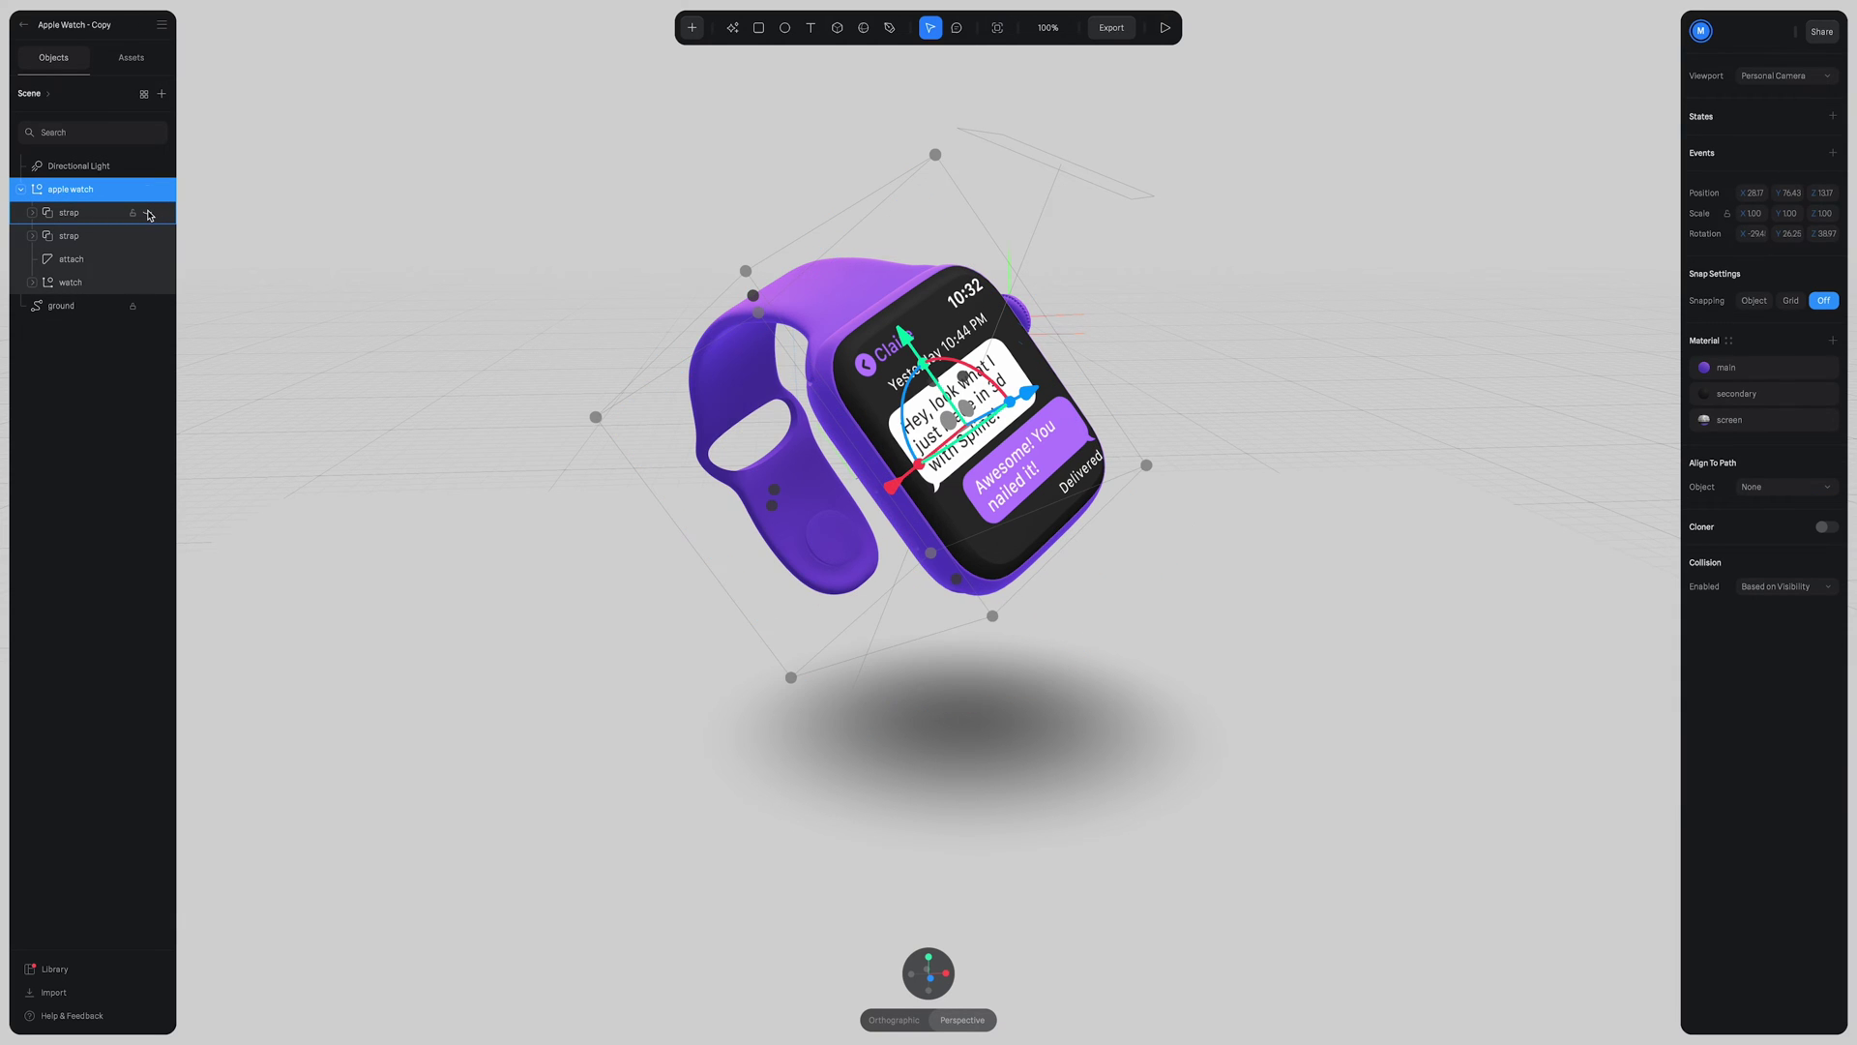
pyautogui.click(149, 214)
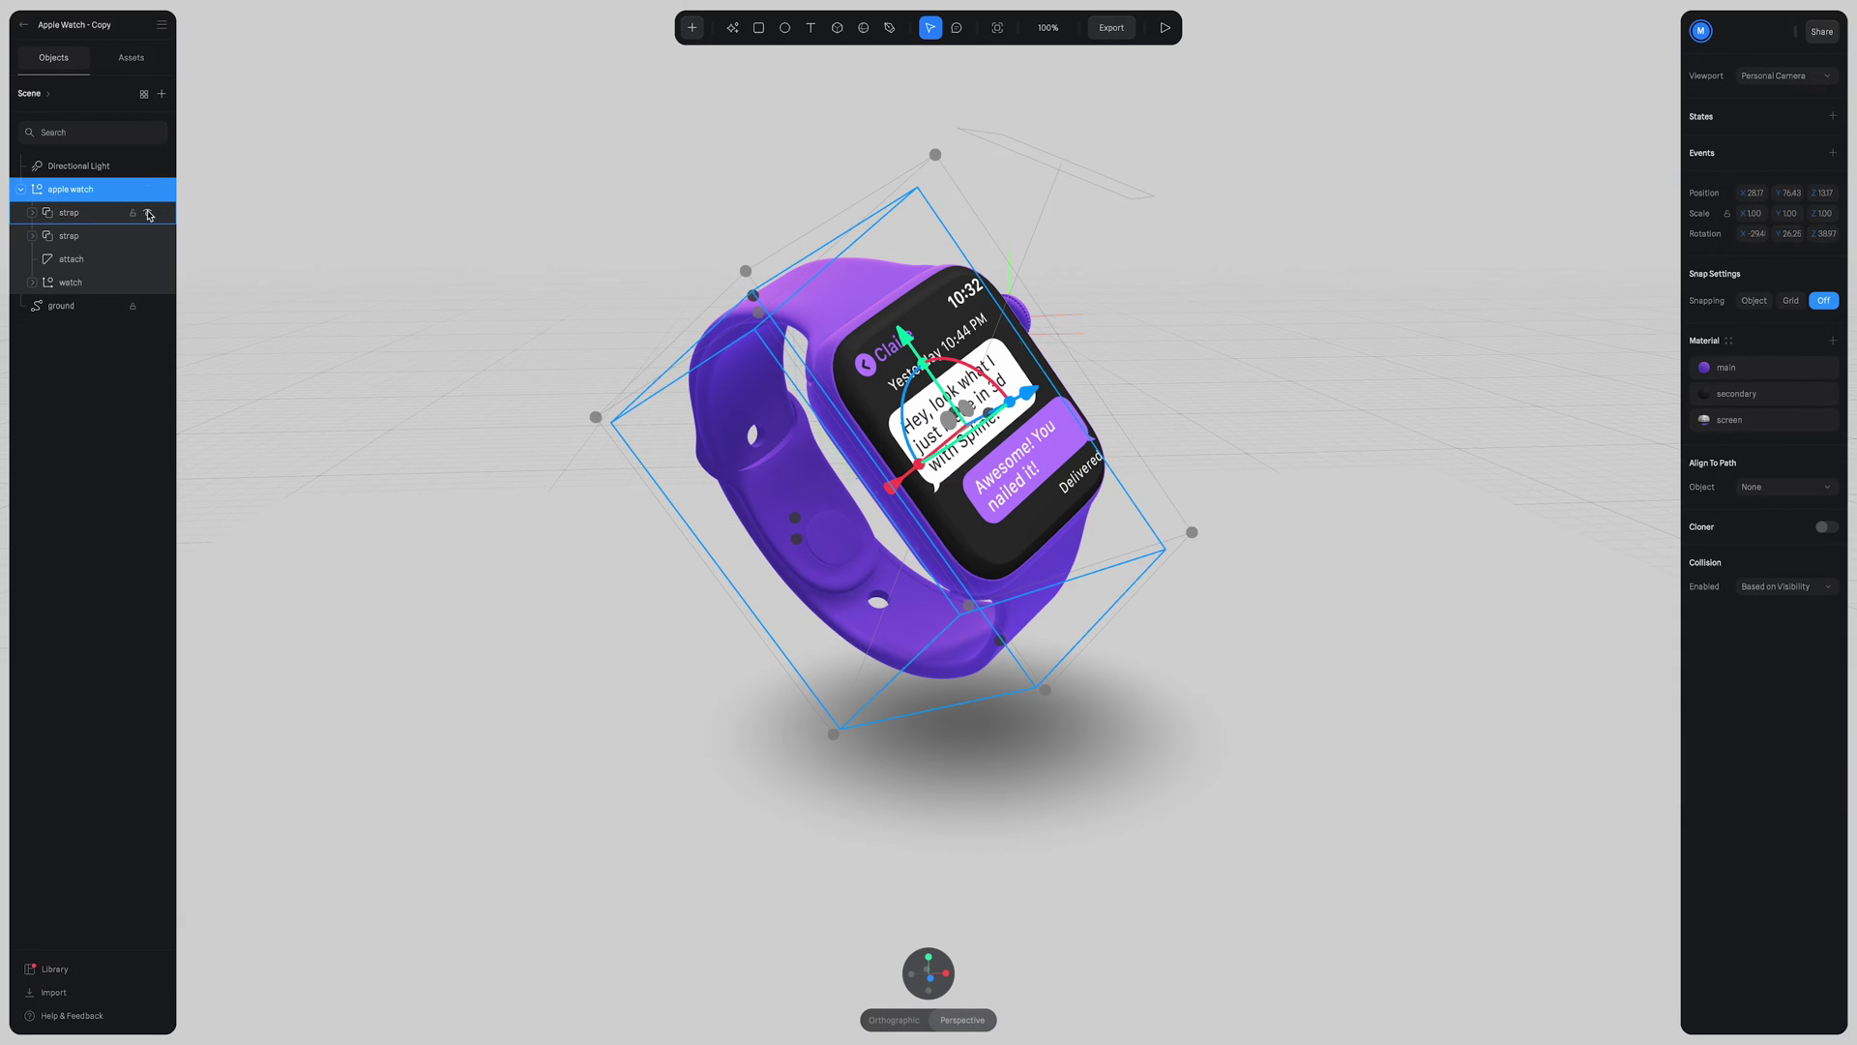
pyautogui.click(149, 238)
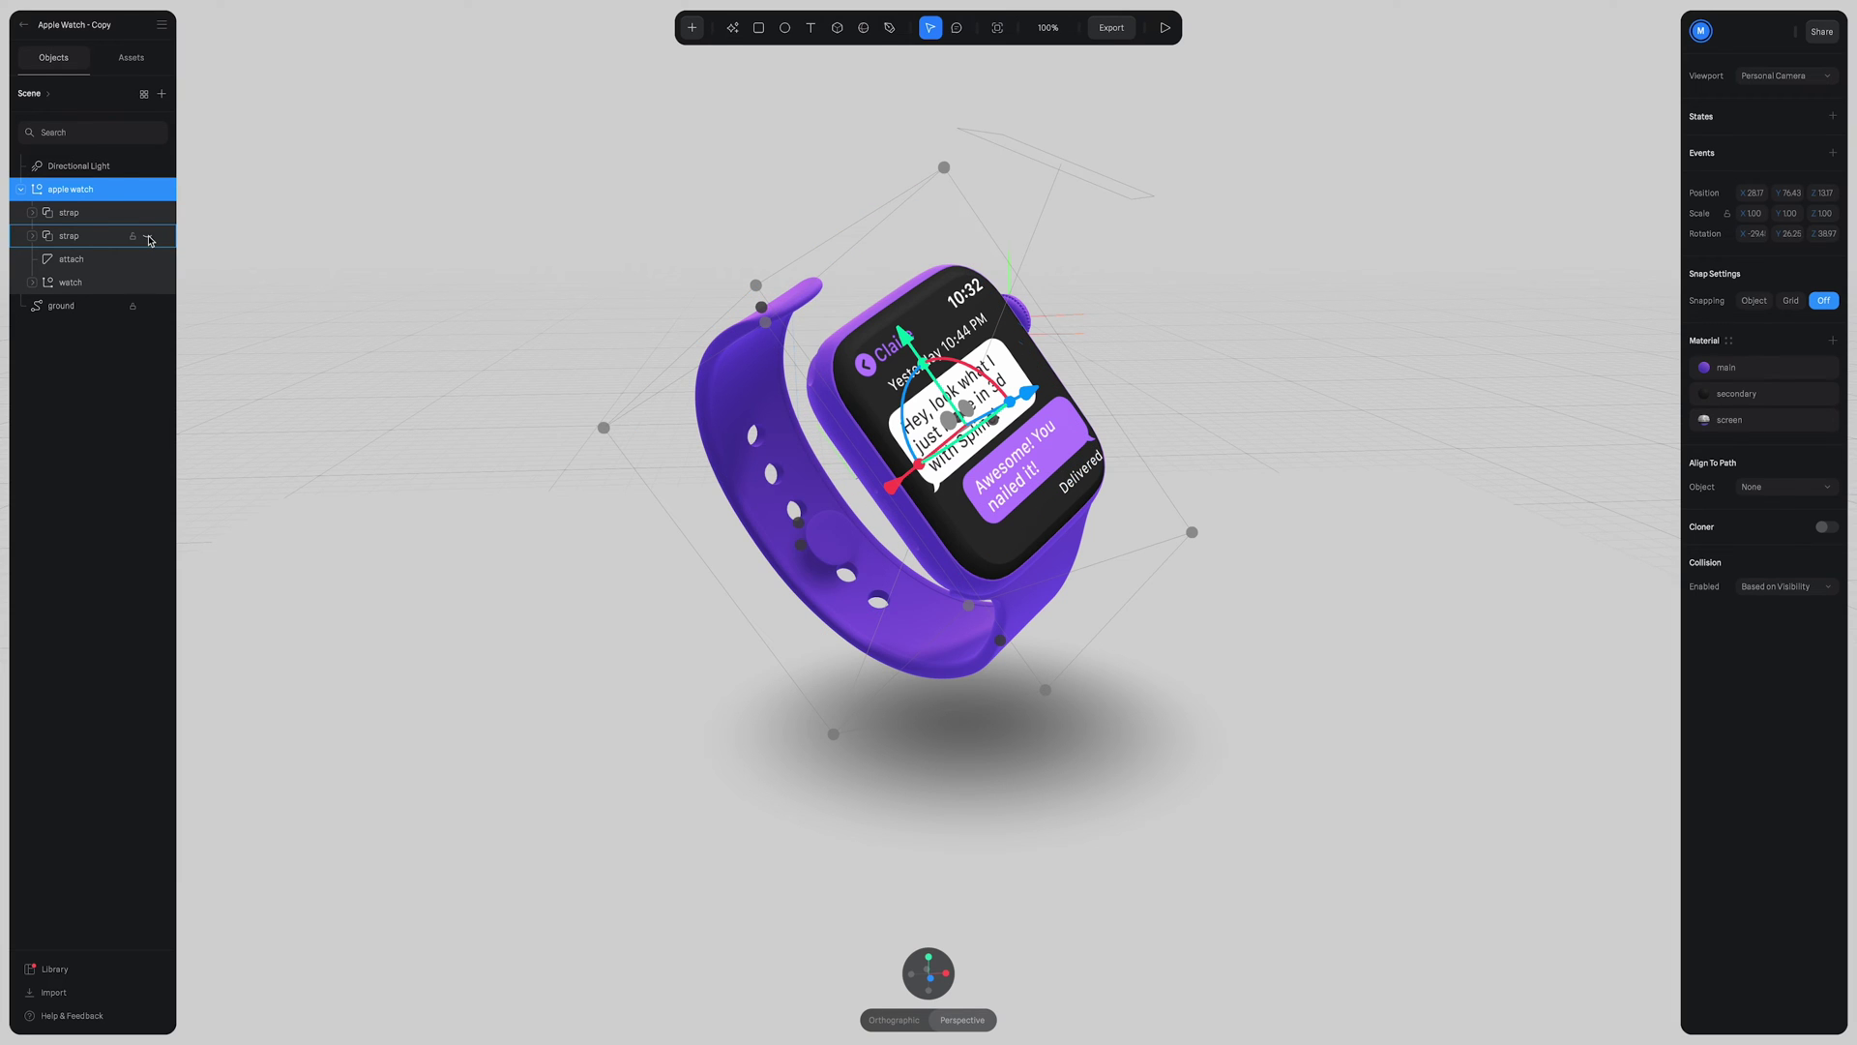
pyautogui.click(149, 237)
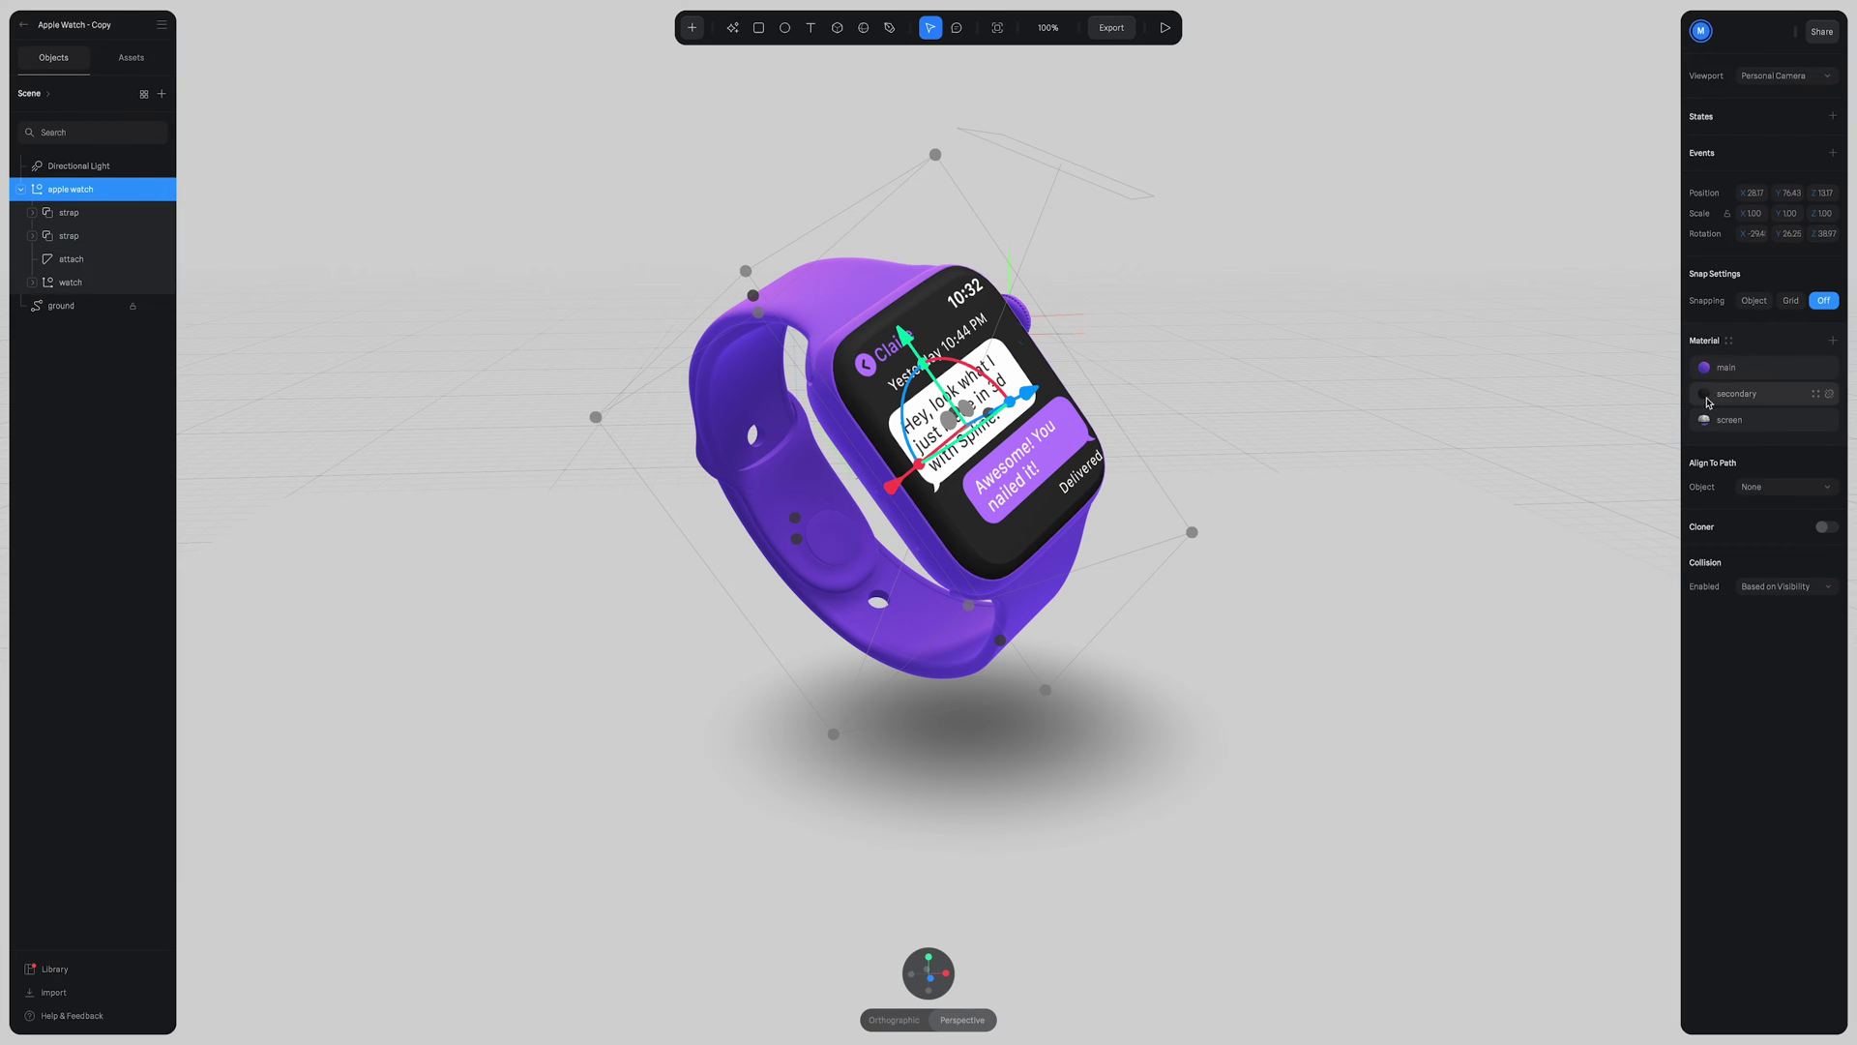
# Darken the color of the watch's main material to a near-black purple
pyautogui.click(1705, 369)
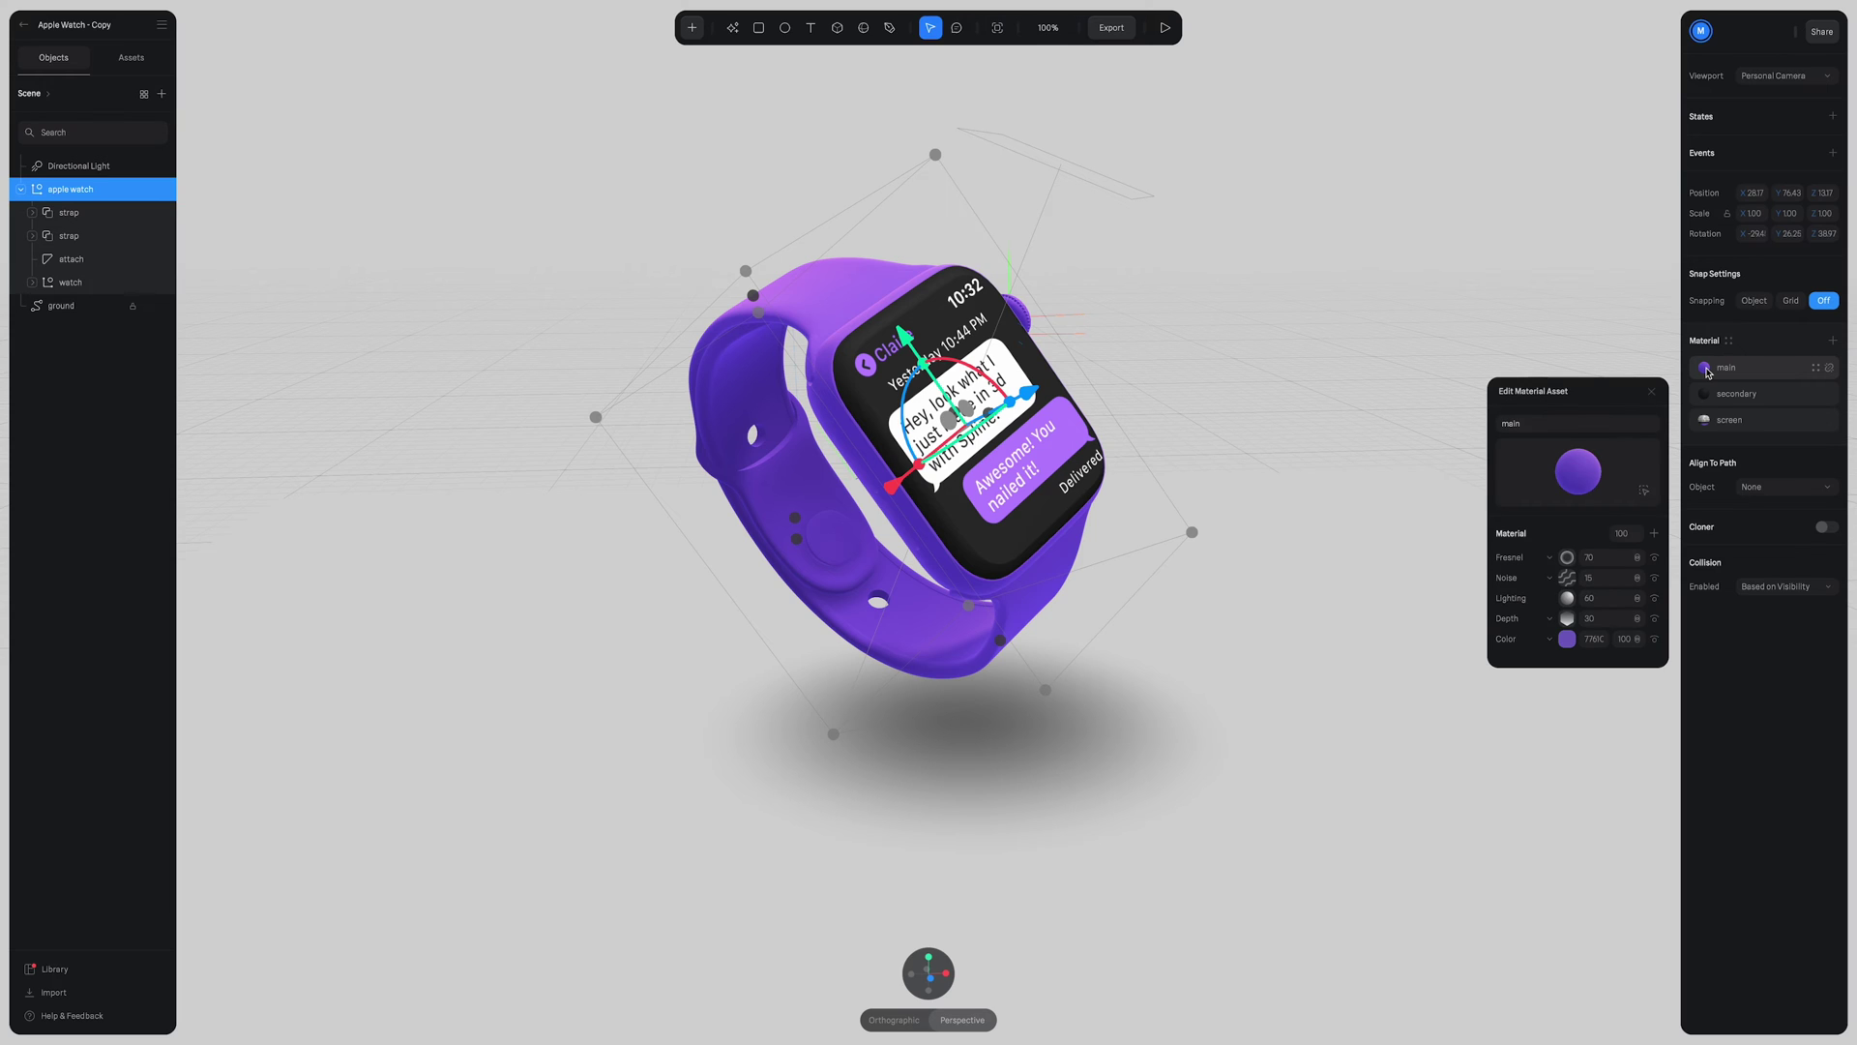
pyautogui.click(1566, 641)
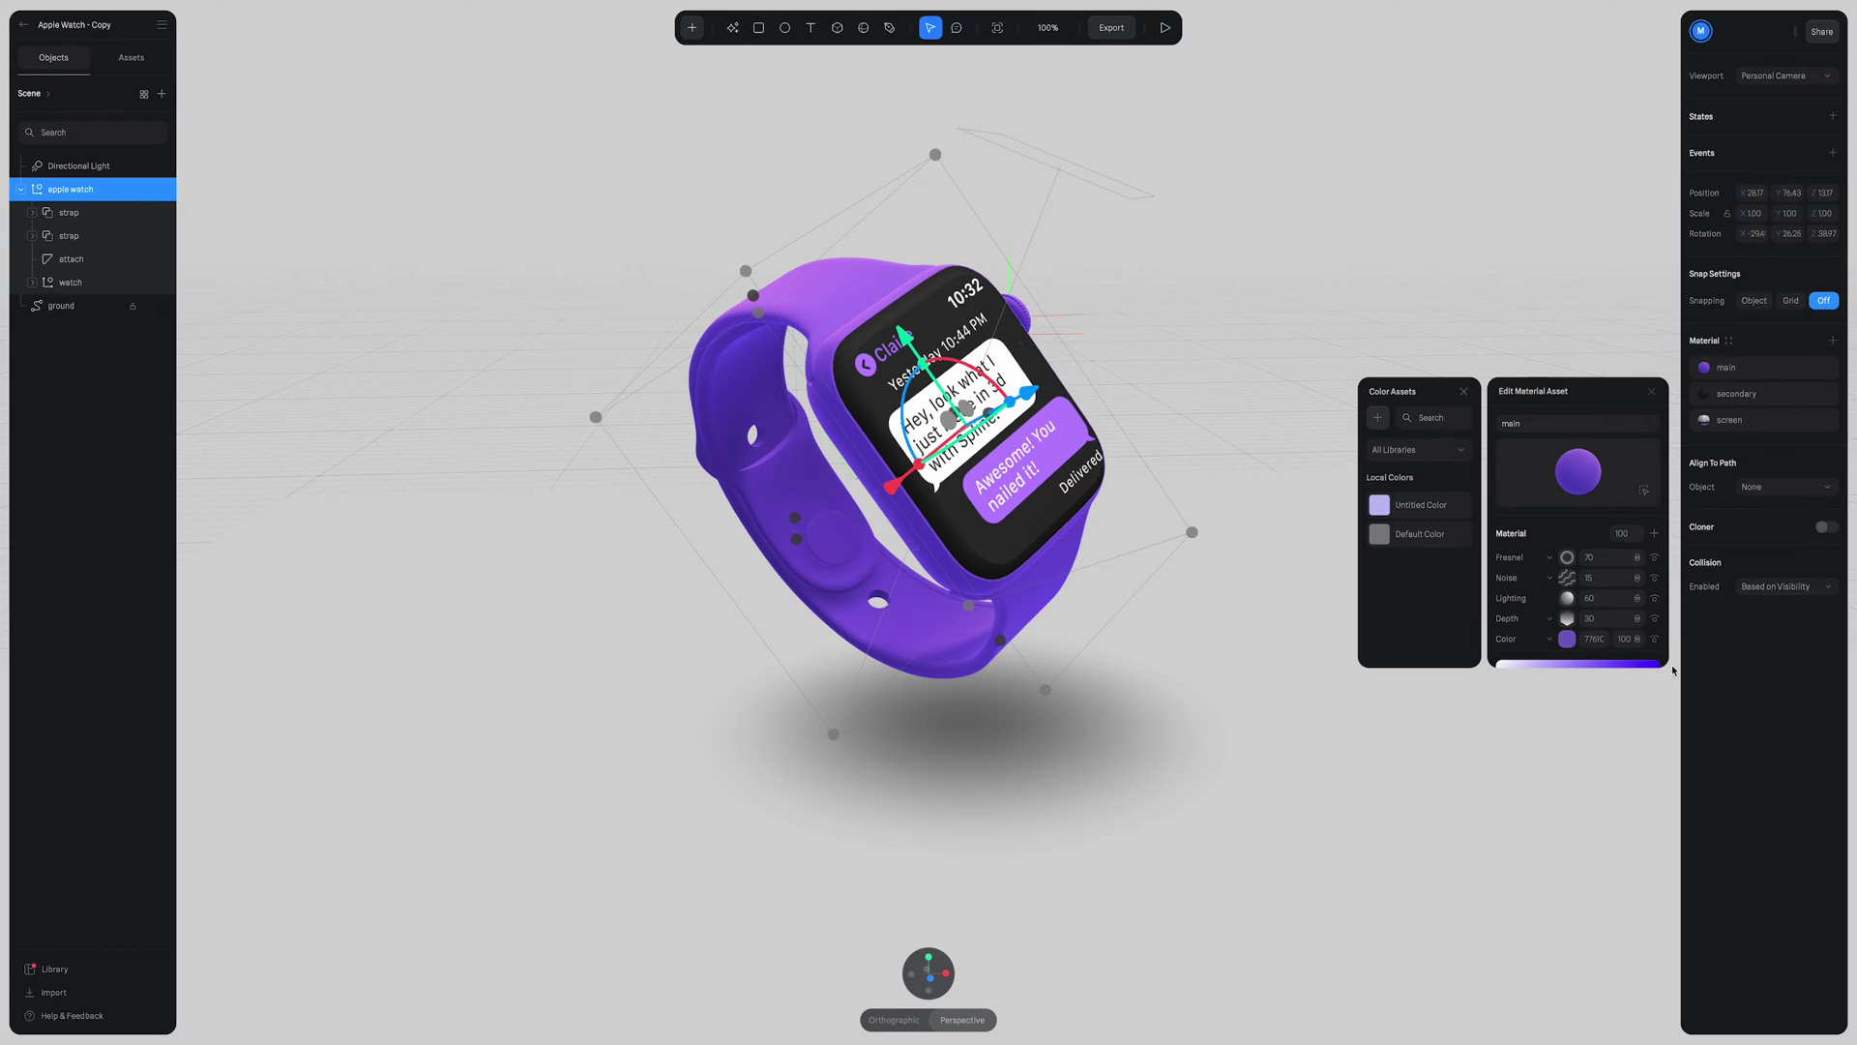
pyautogui.scroll(-3, 1644, 619)
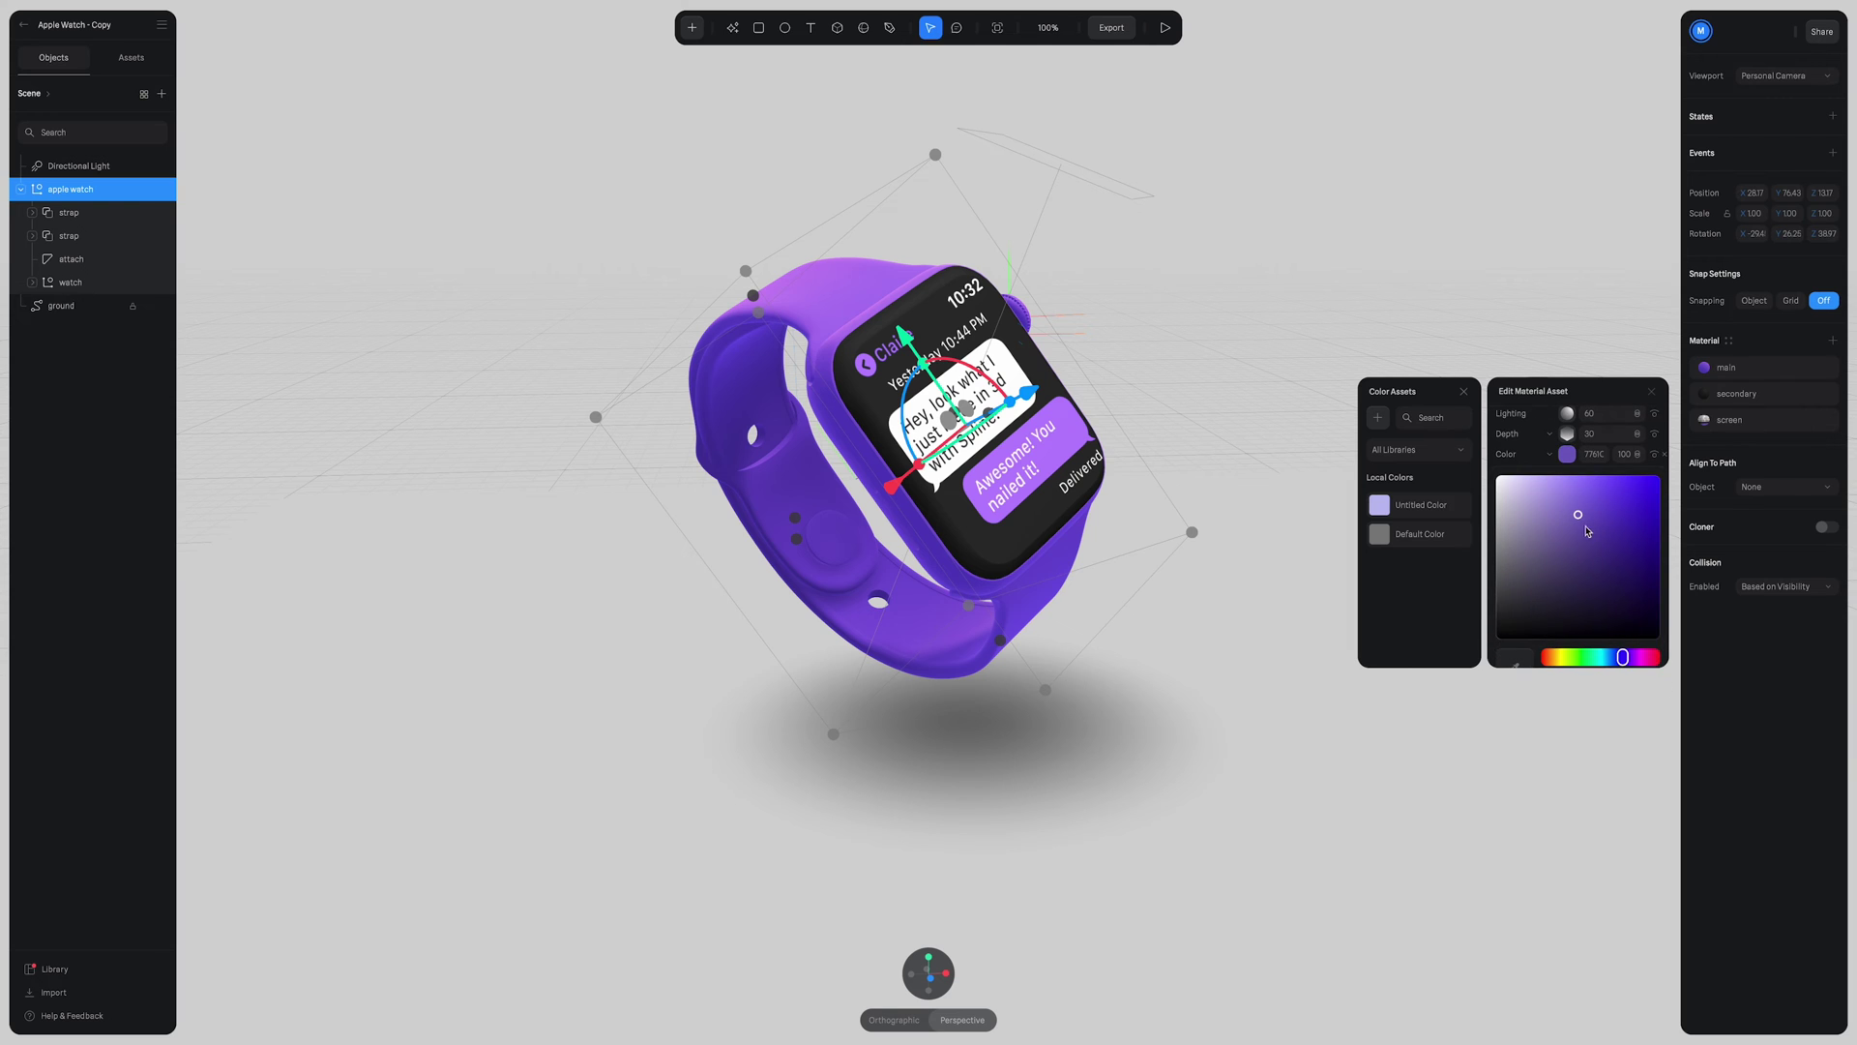
pyautogui.moveTo(1580, 520); pyautogui.dragTo(1520, 603)
pyautogui.click(1099, 739)
pyautogui.moveTo(1099, 739); pyautogui.dragTo(1190, 682)
# Set the color of the apple watch's main material to a neutral near-black
pyautogui.click(74, 196)
pyautogui.click(75, 199)
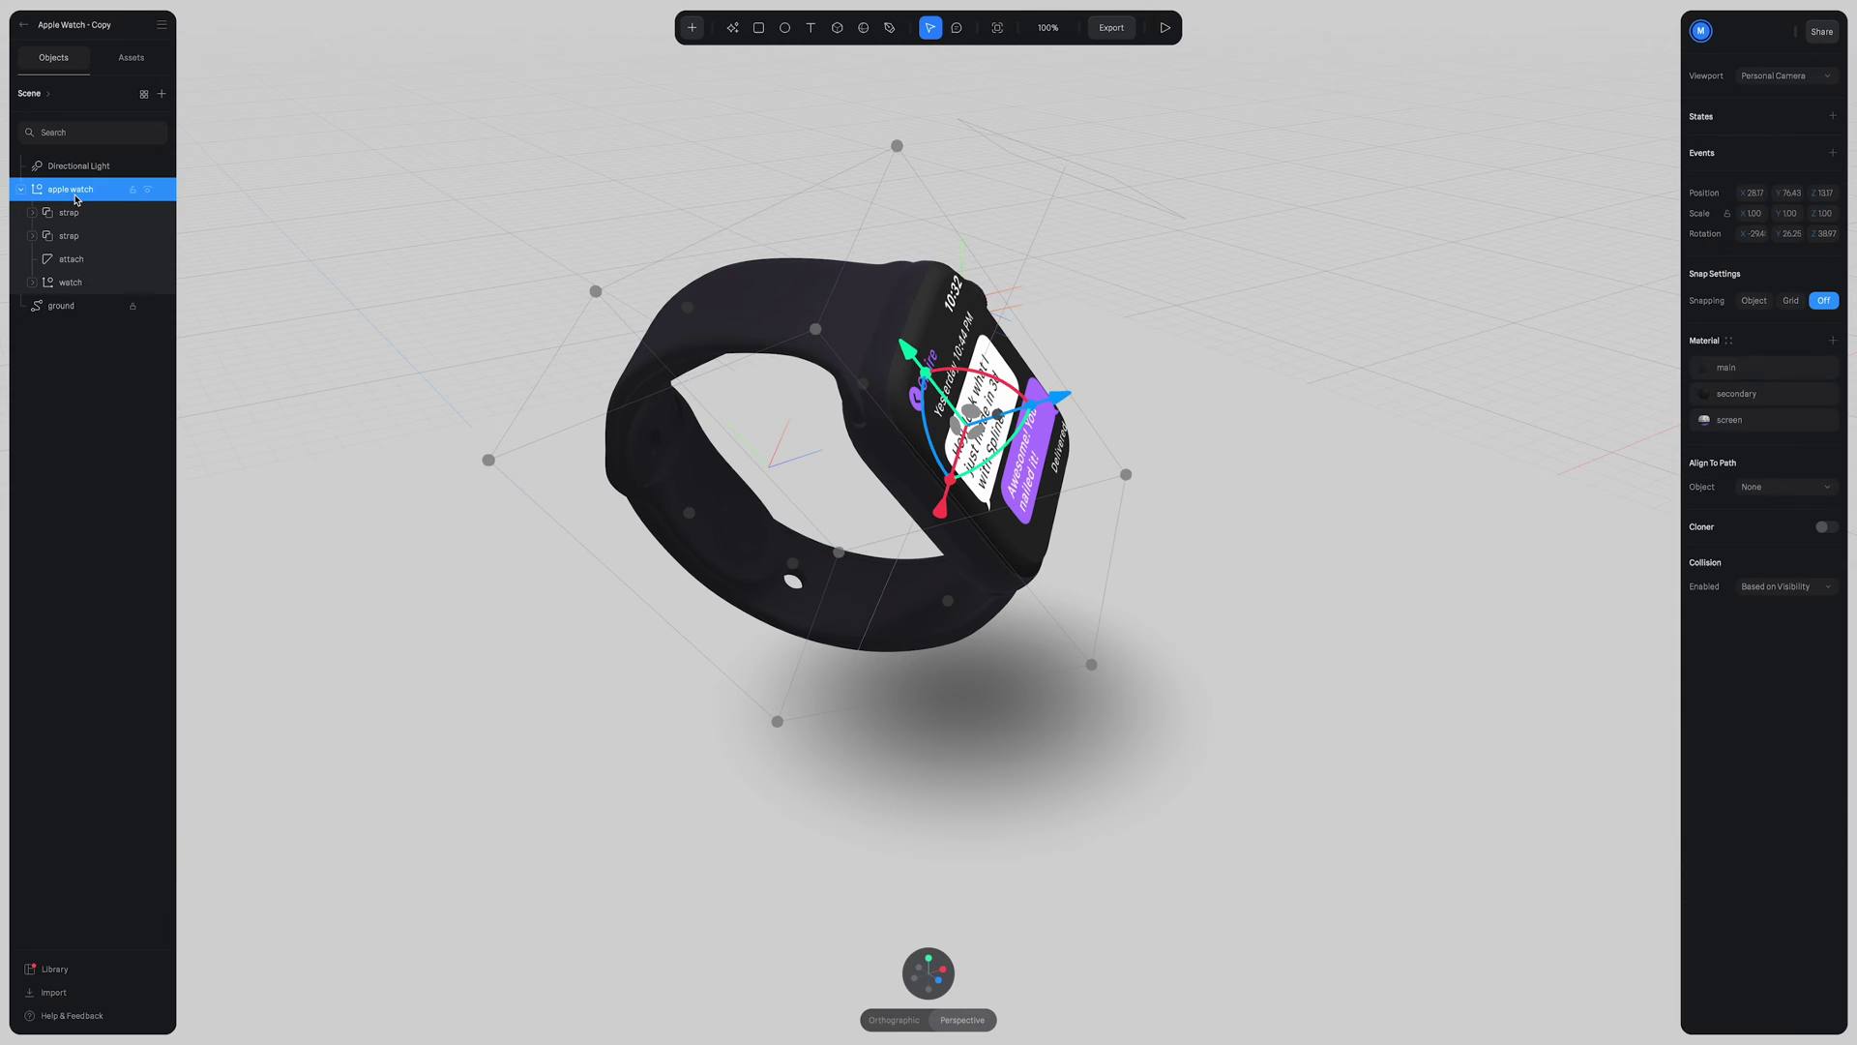
pyautogui.click(1741, 370)
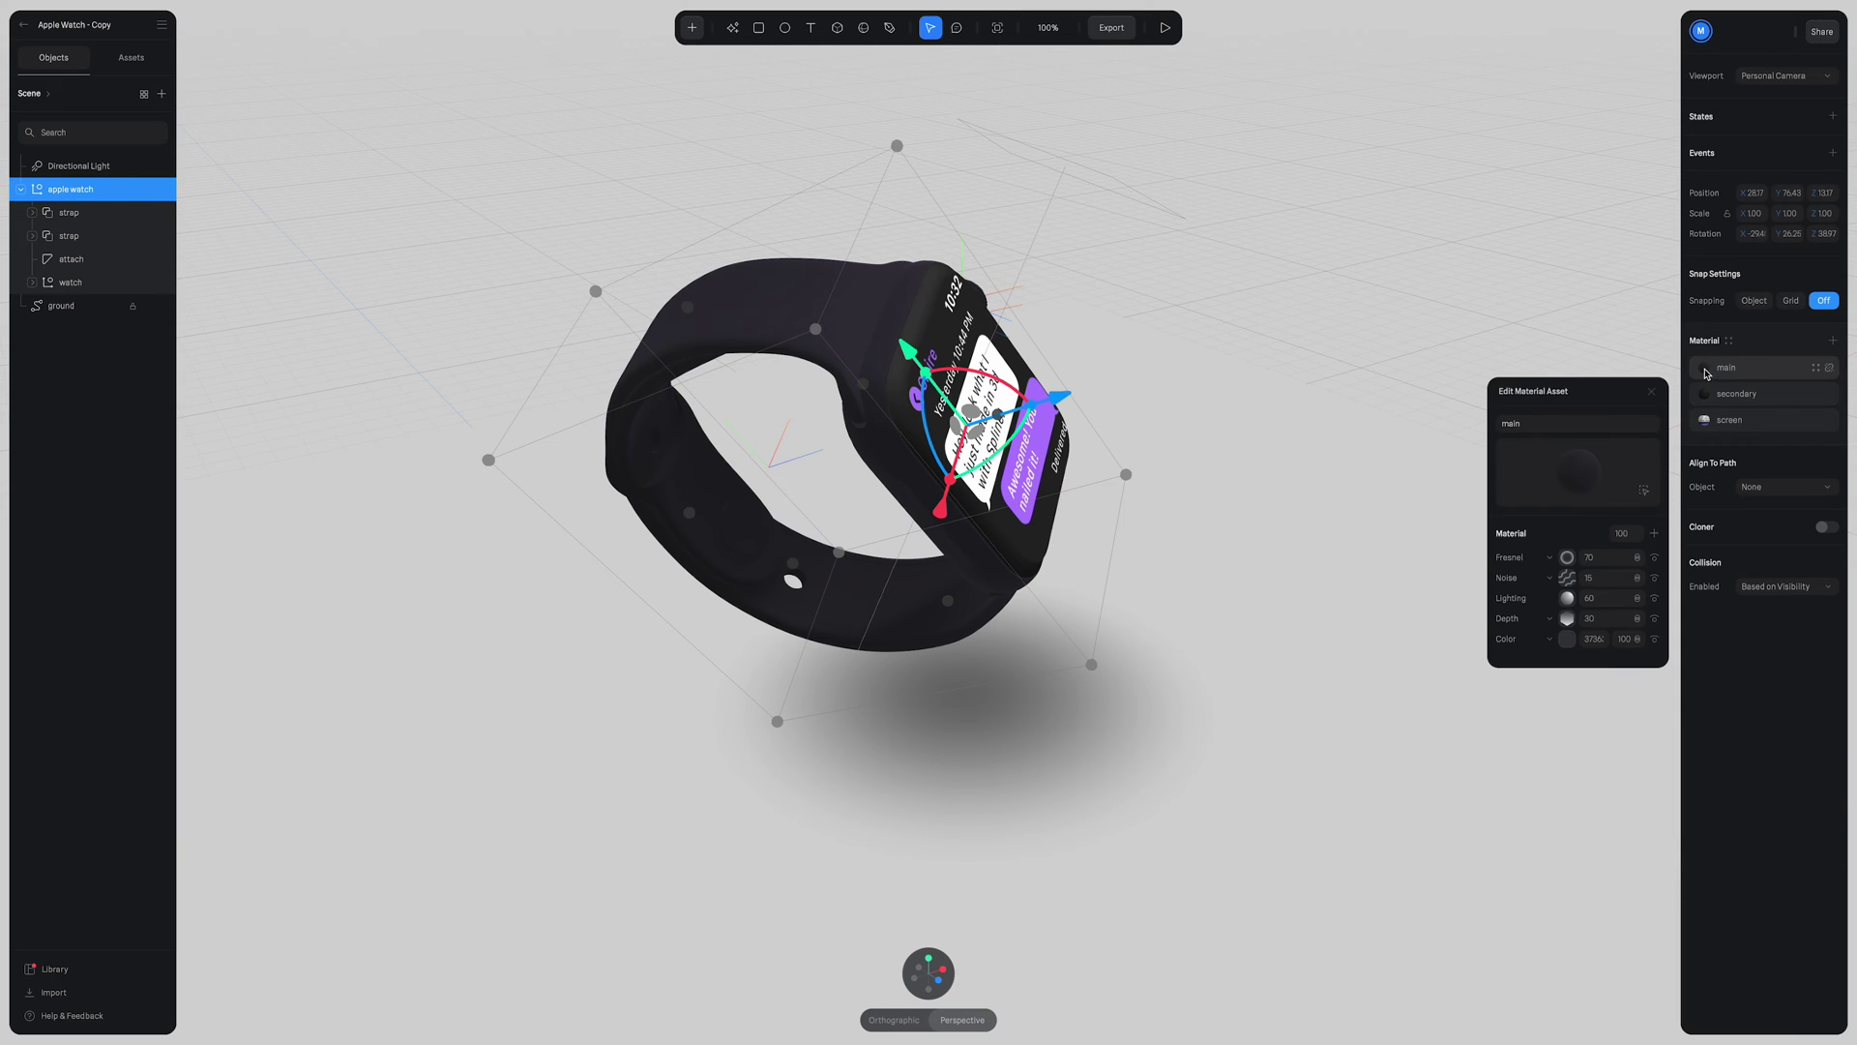
pyautogui.click(1567, 638)
pyautogui.scroll(-3, 1495, 576)
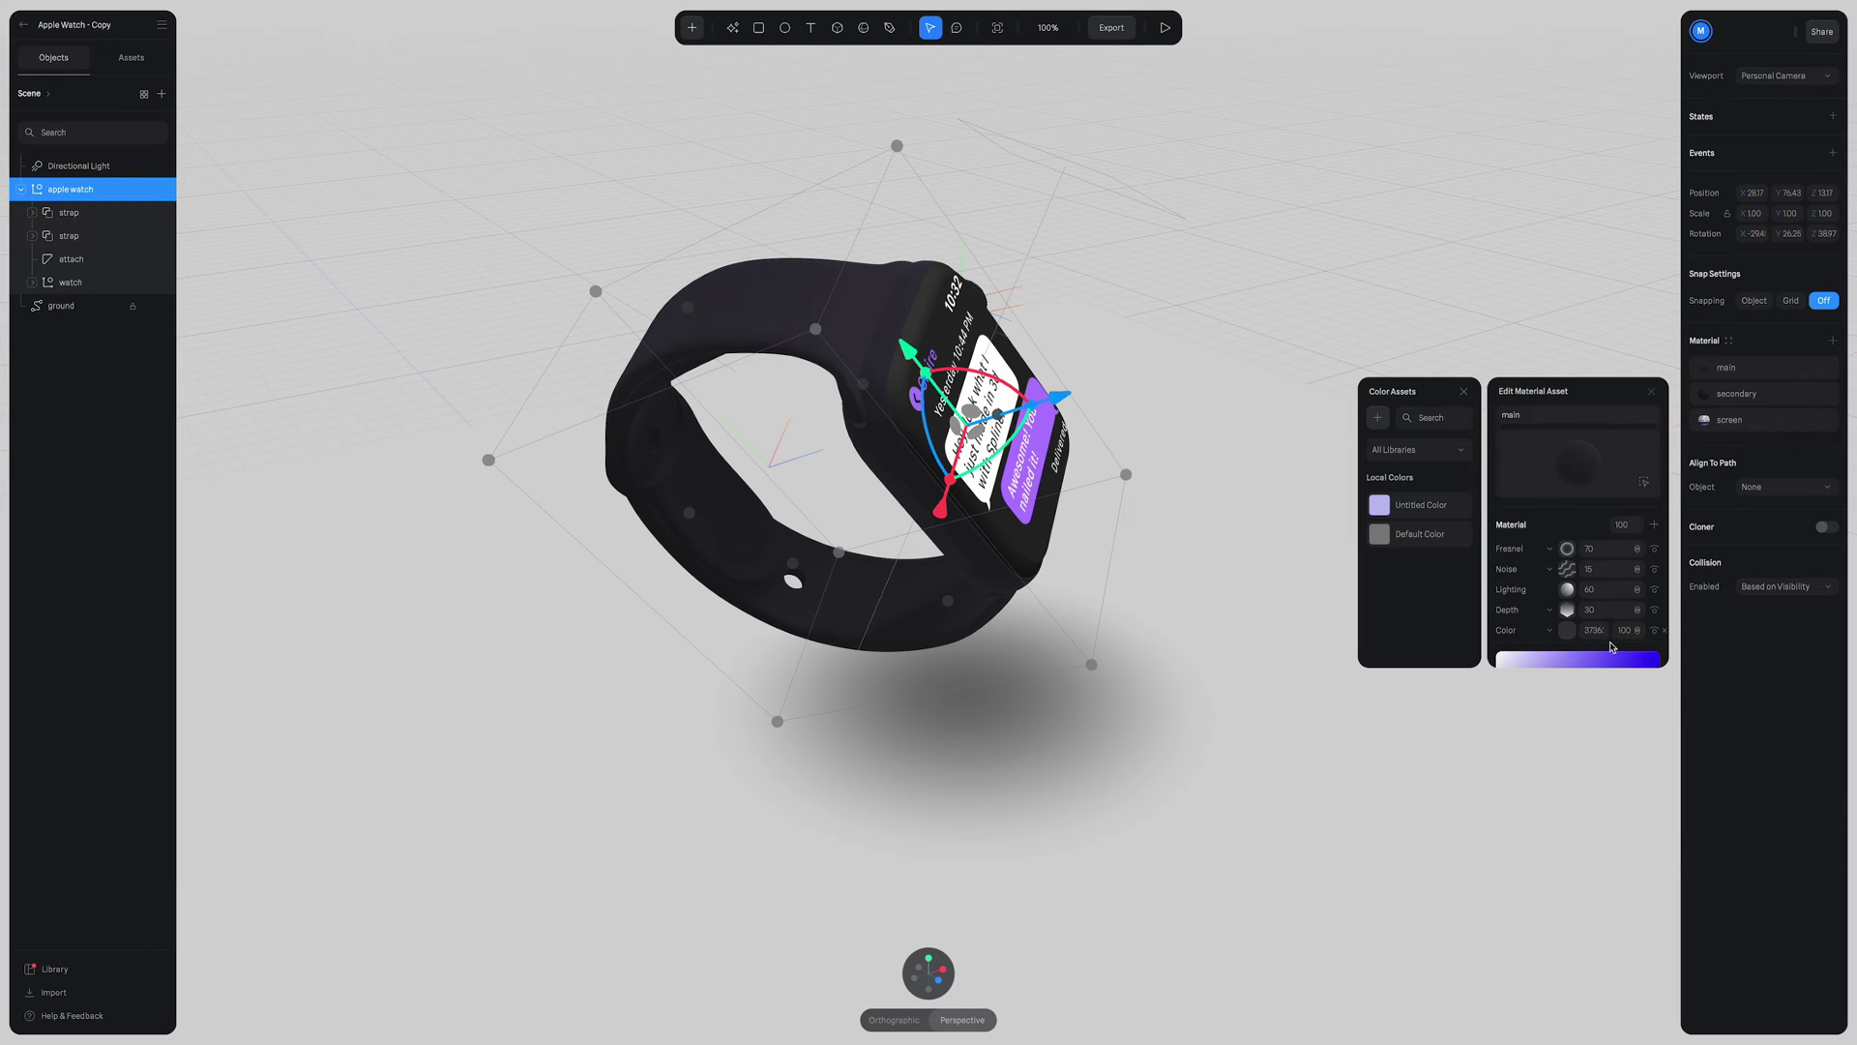
pyautogui.click(1501, 568)
pyautogui.moveTo(1310, 622); pyautogui.dragTo(1188, 504)
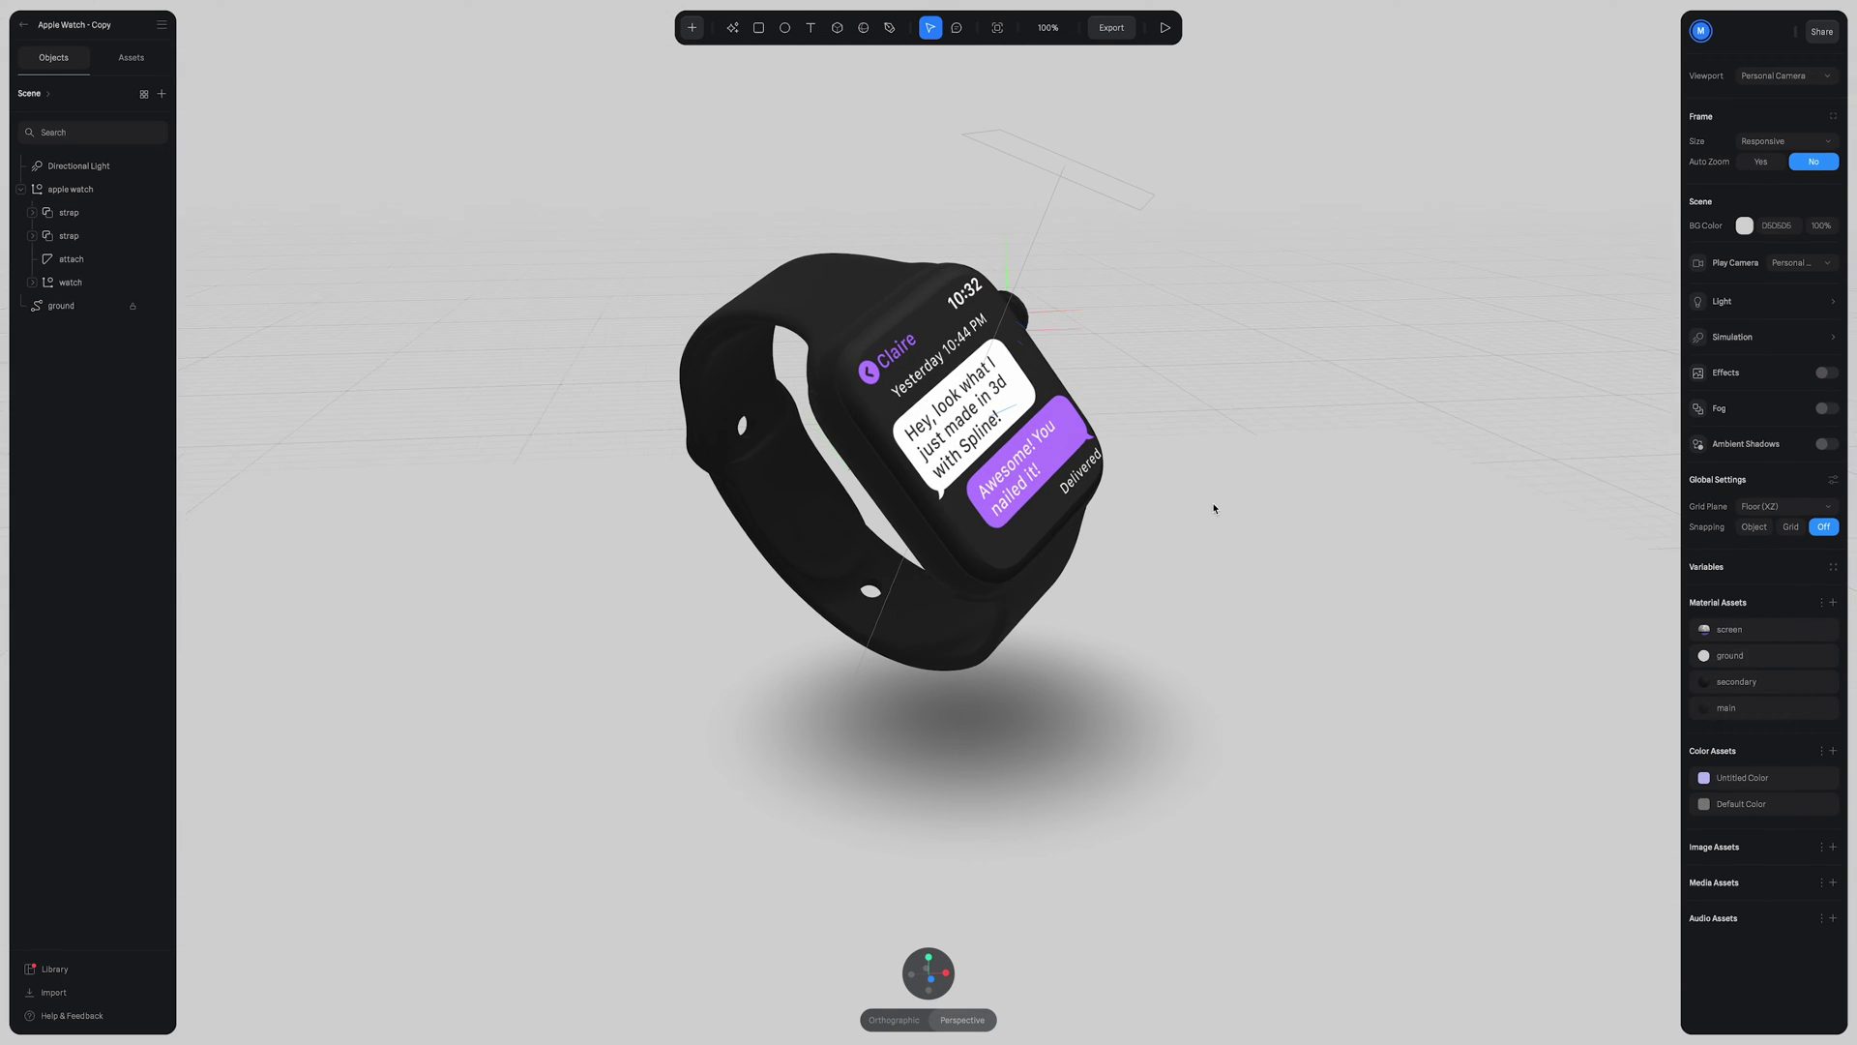
# Change the color of the ground object's material to bright red
pyautogui.click(52, 307)
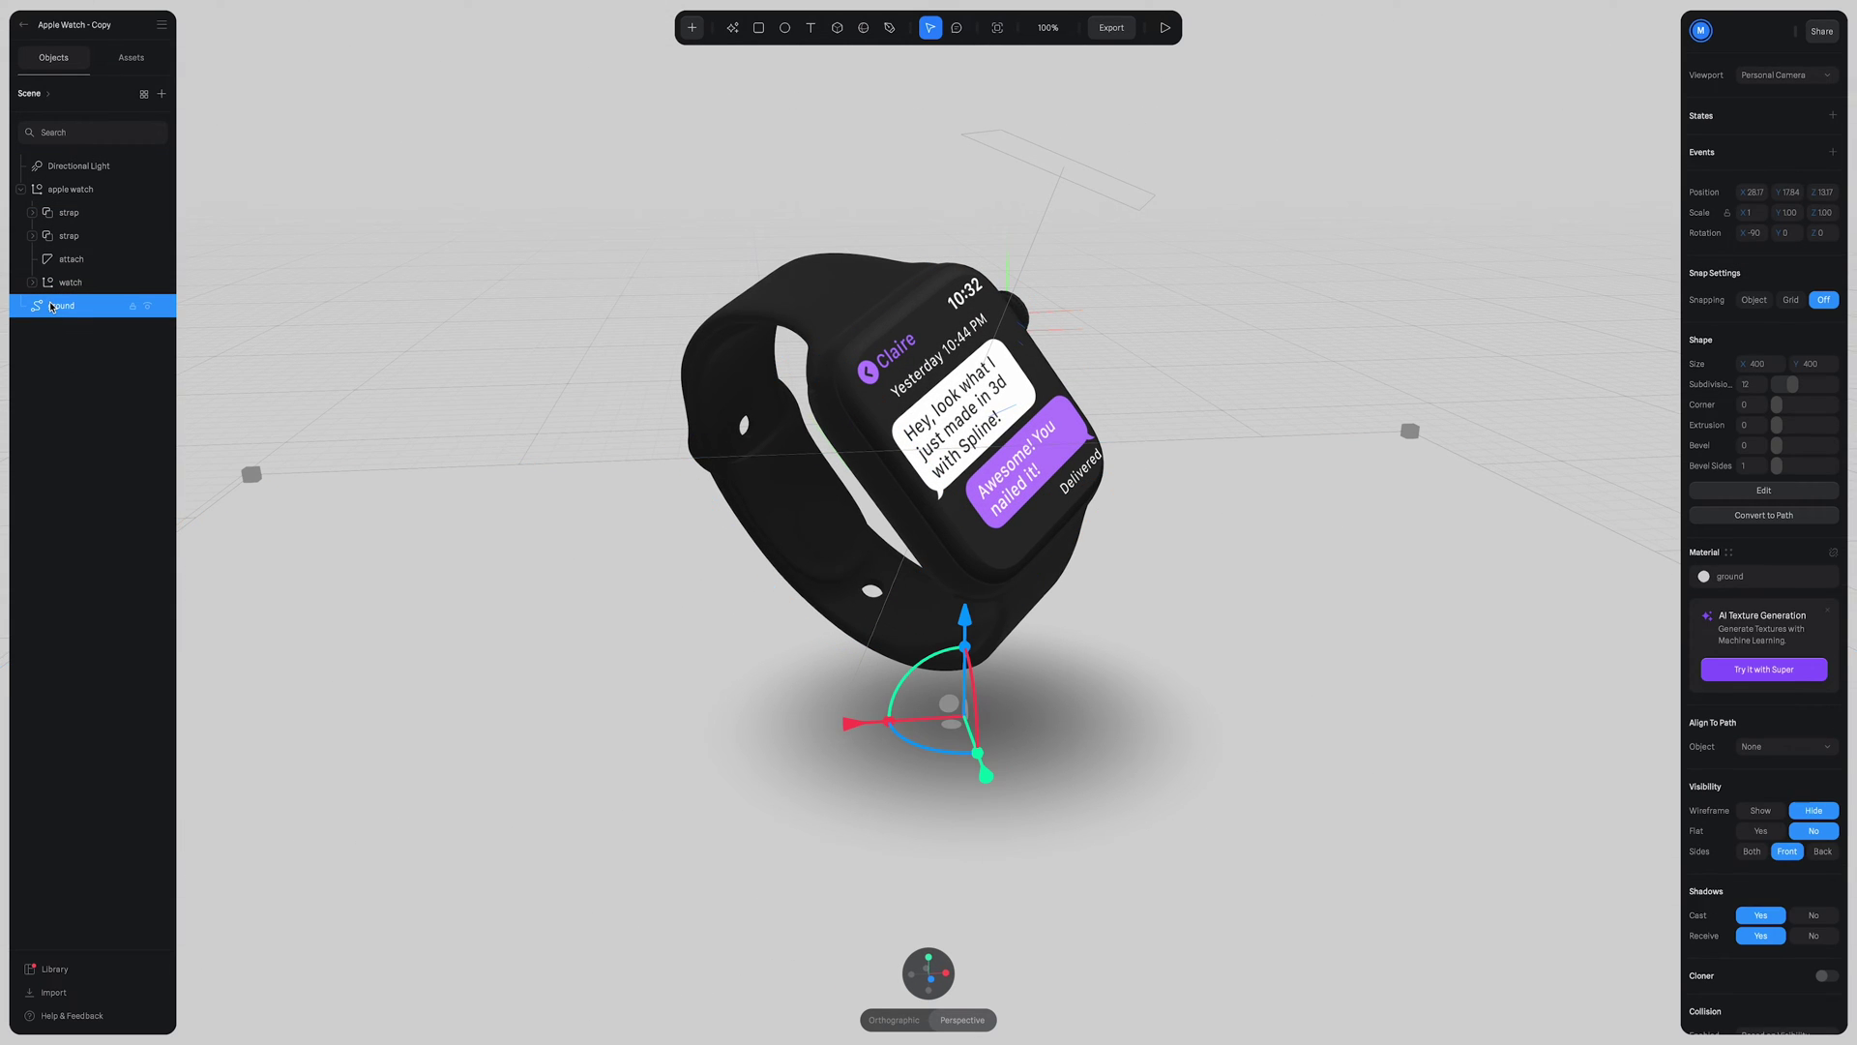
pyautogui.click(1708, 579)
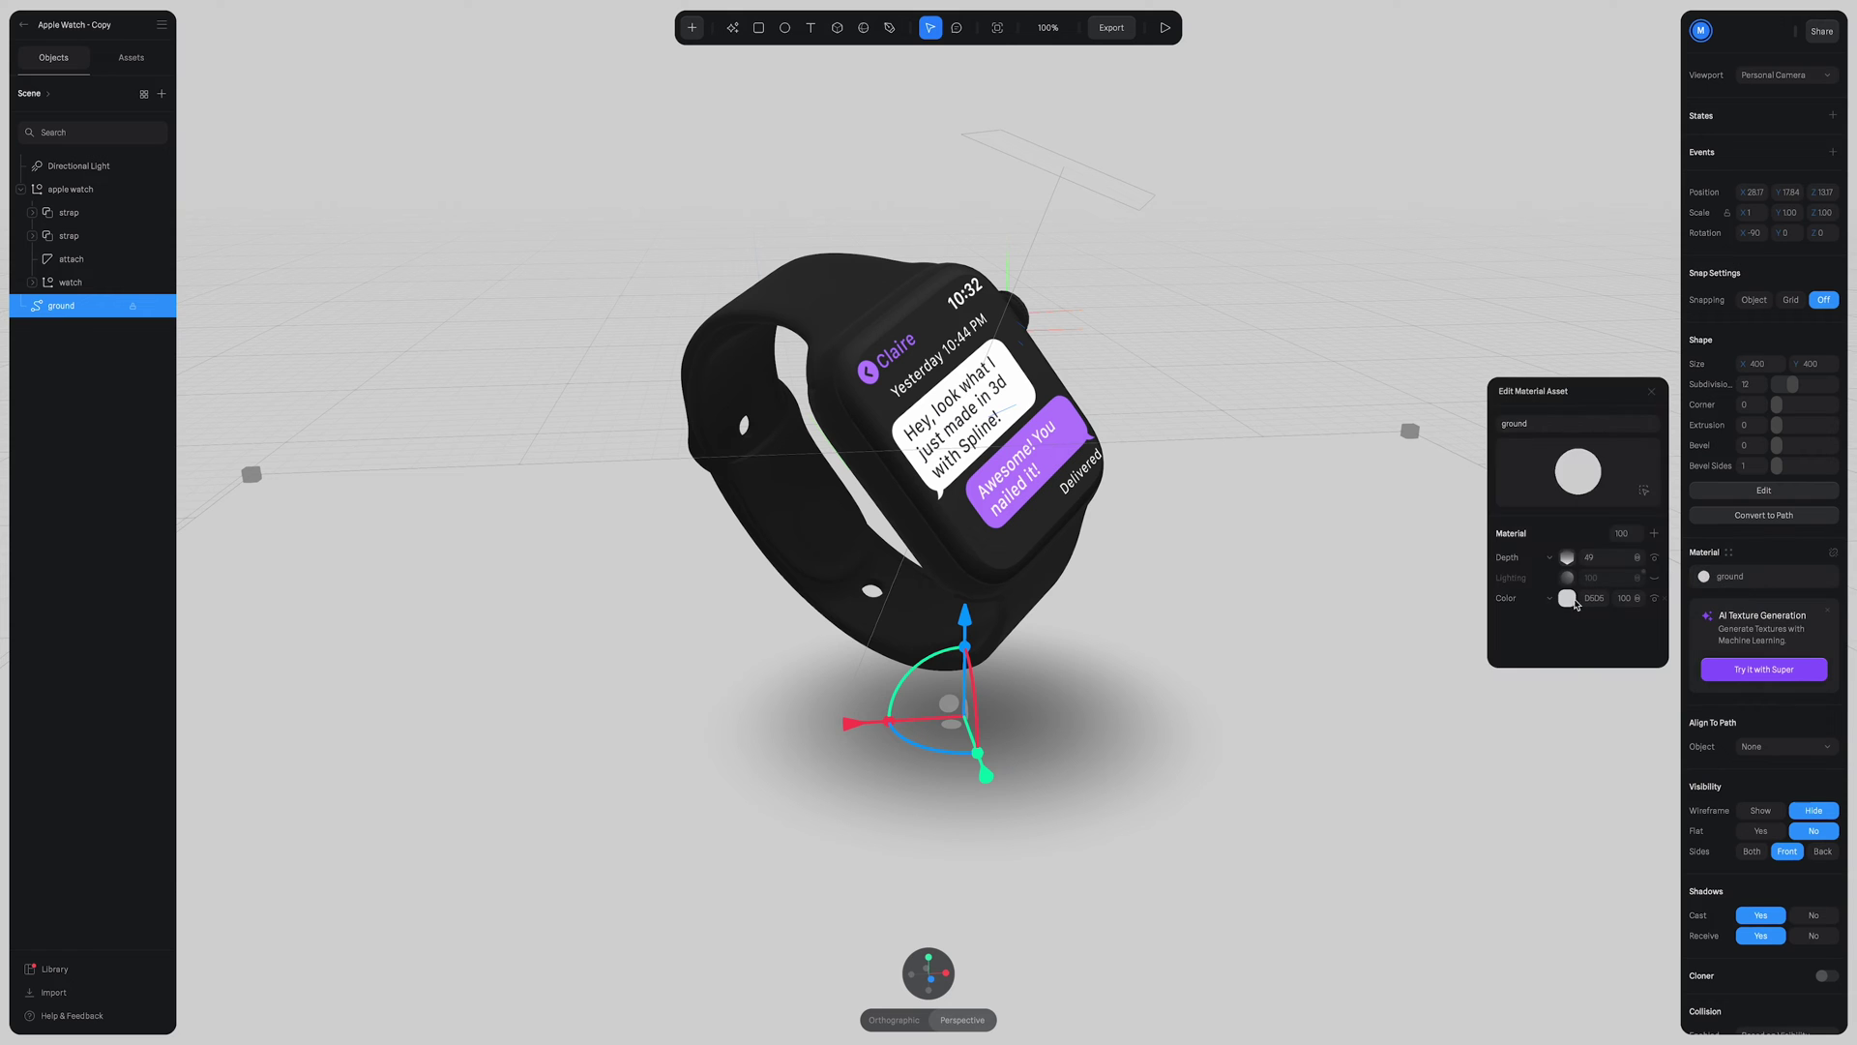
pyautogui.click(1567, 598)
pyautogui.click(1634, 638)
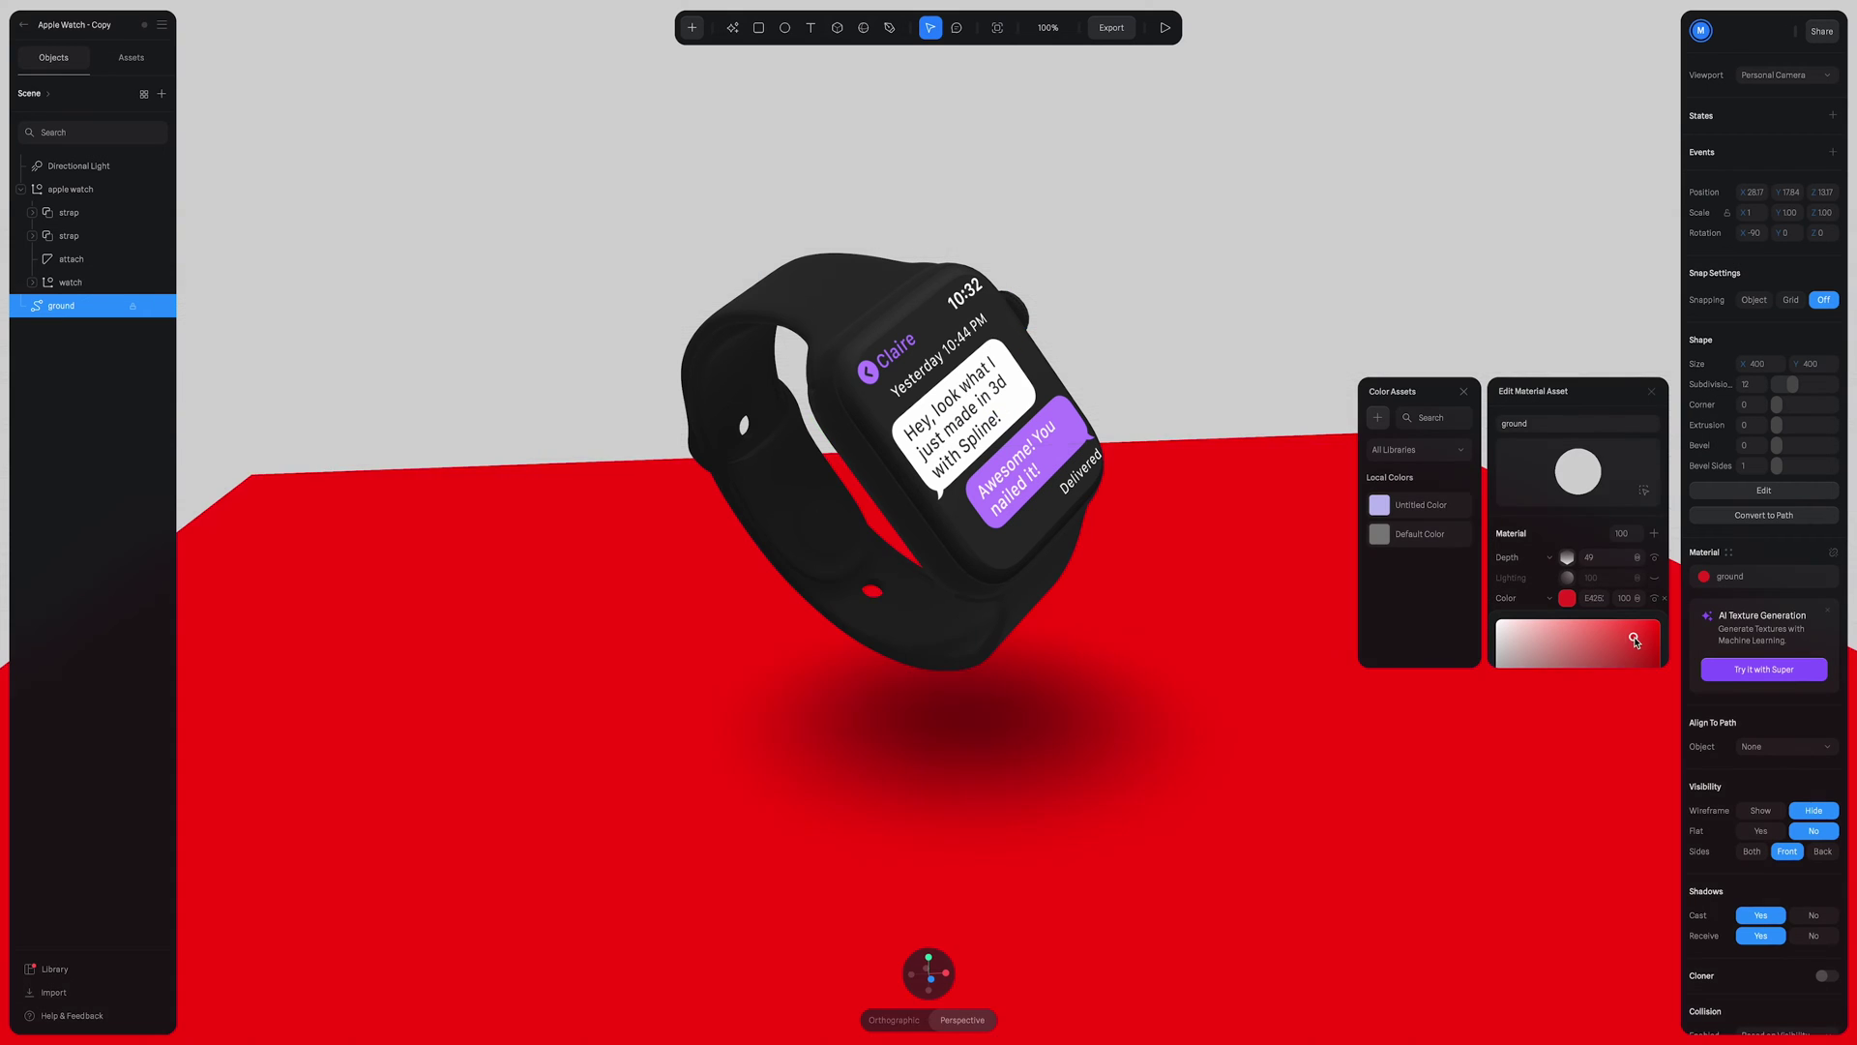
pyautogui.click(1584, 295)
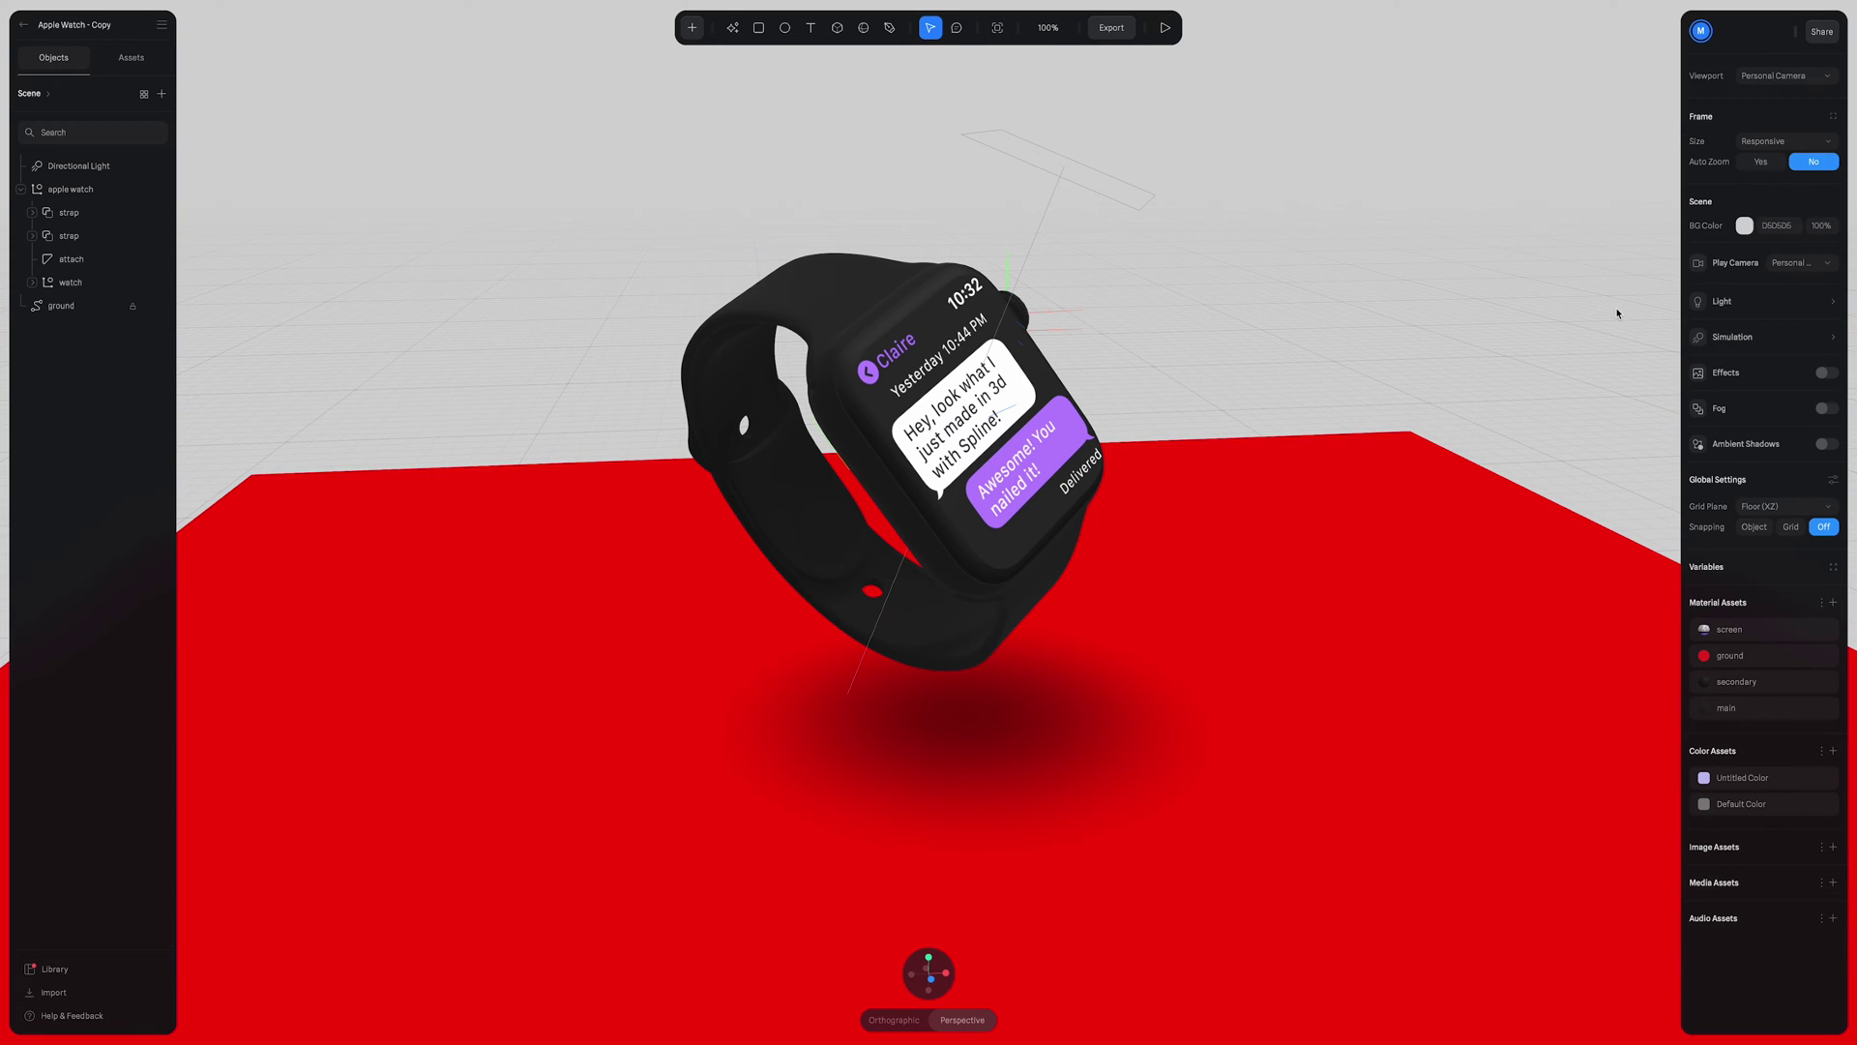
# Delete the ground object from the scene and turn on Auto Zoom for the frame
pyautogui.click(108, 305)
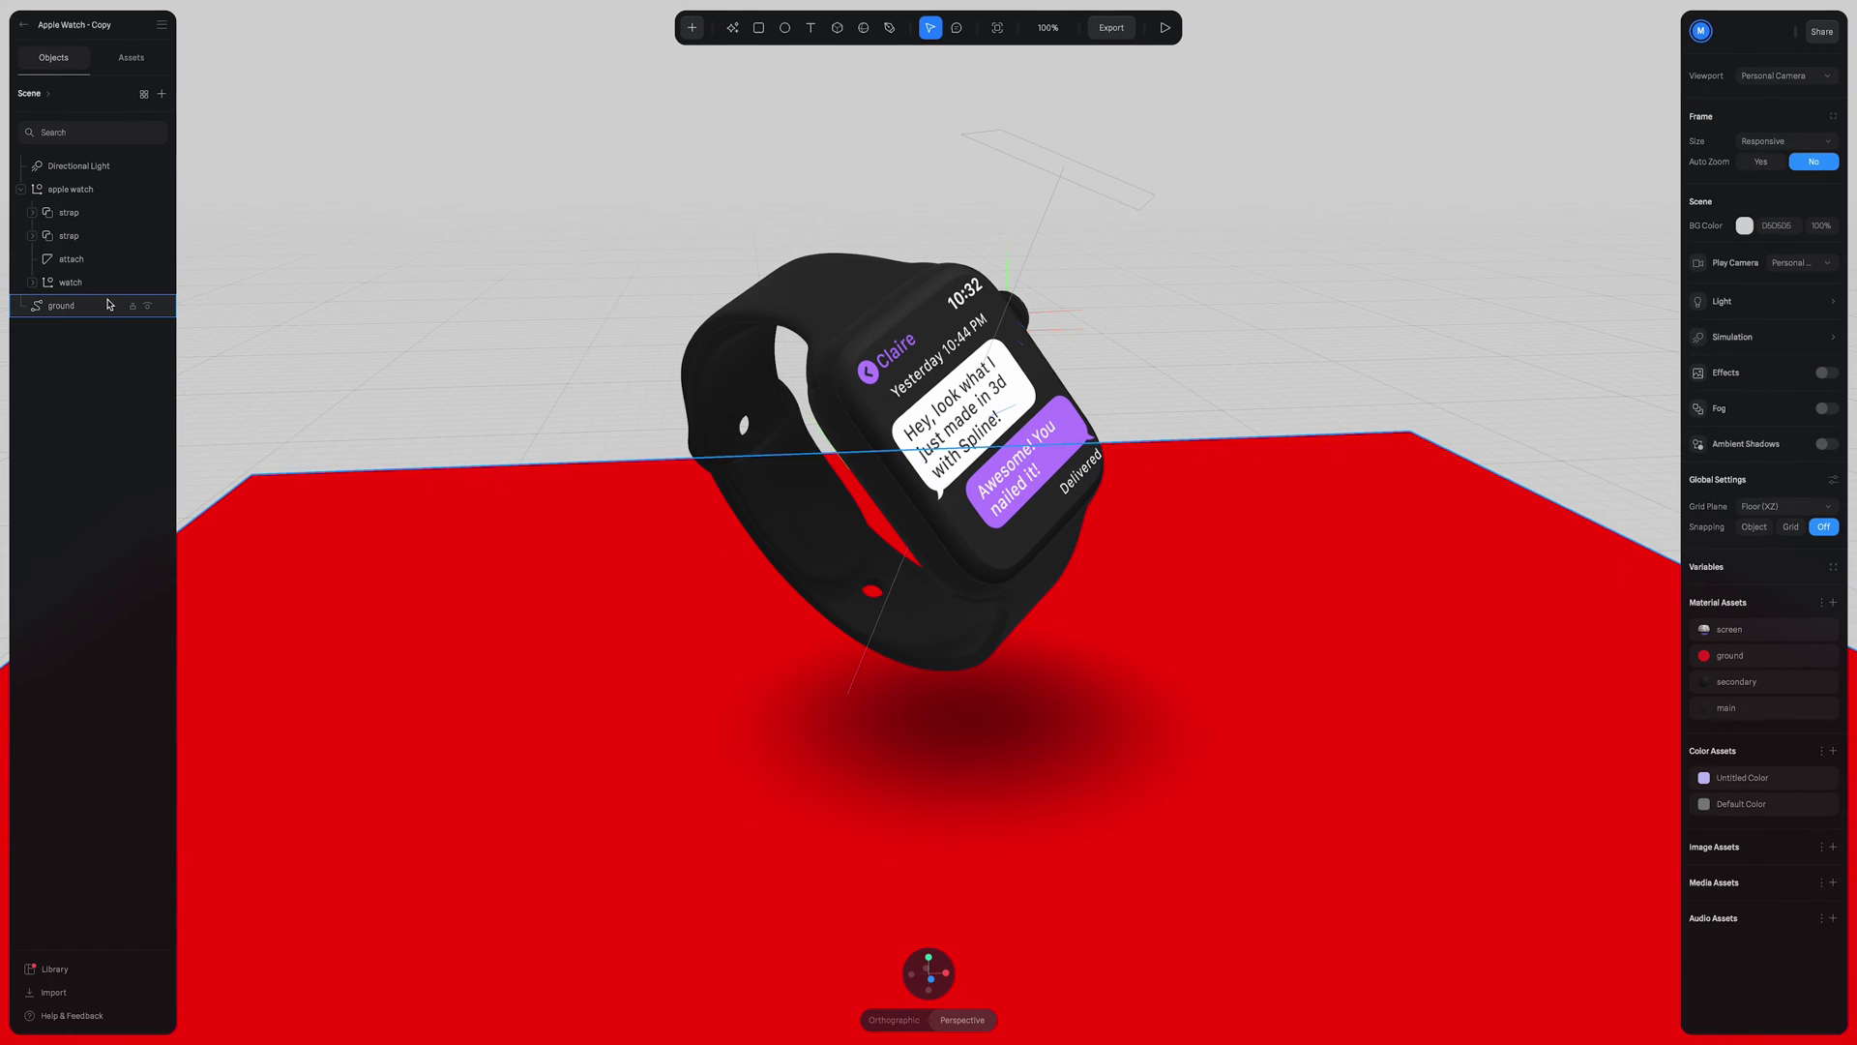
pyautogui.press('Delete')
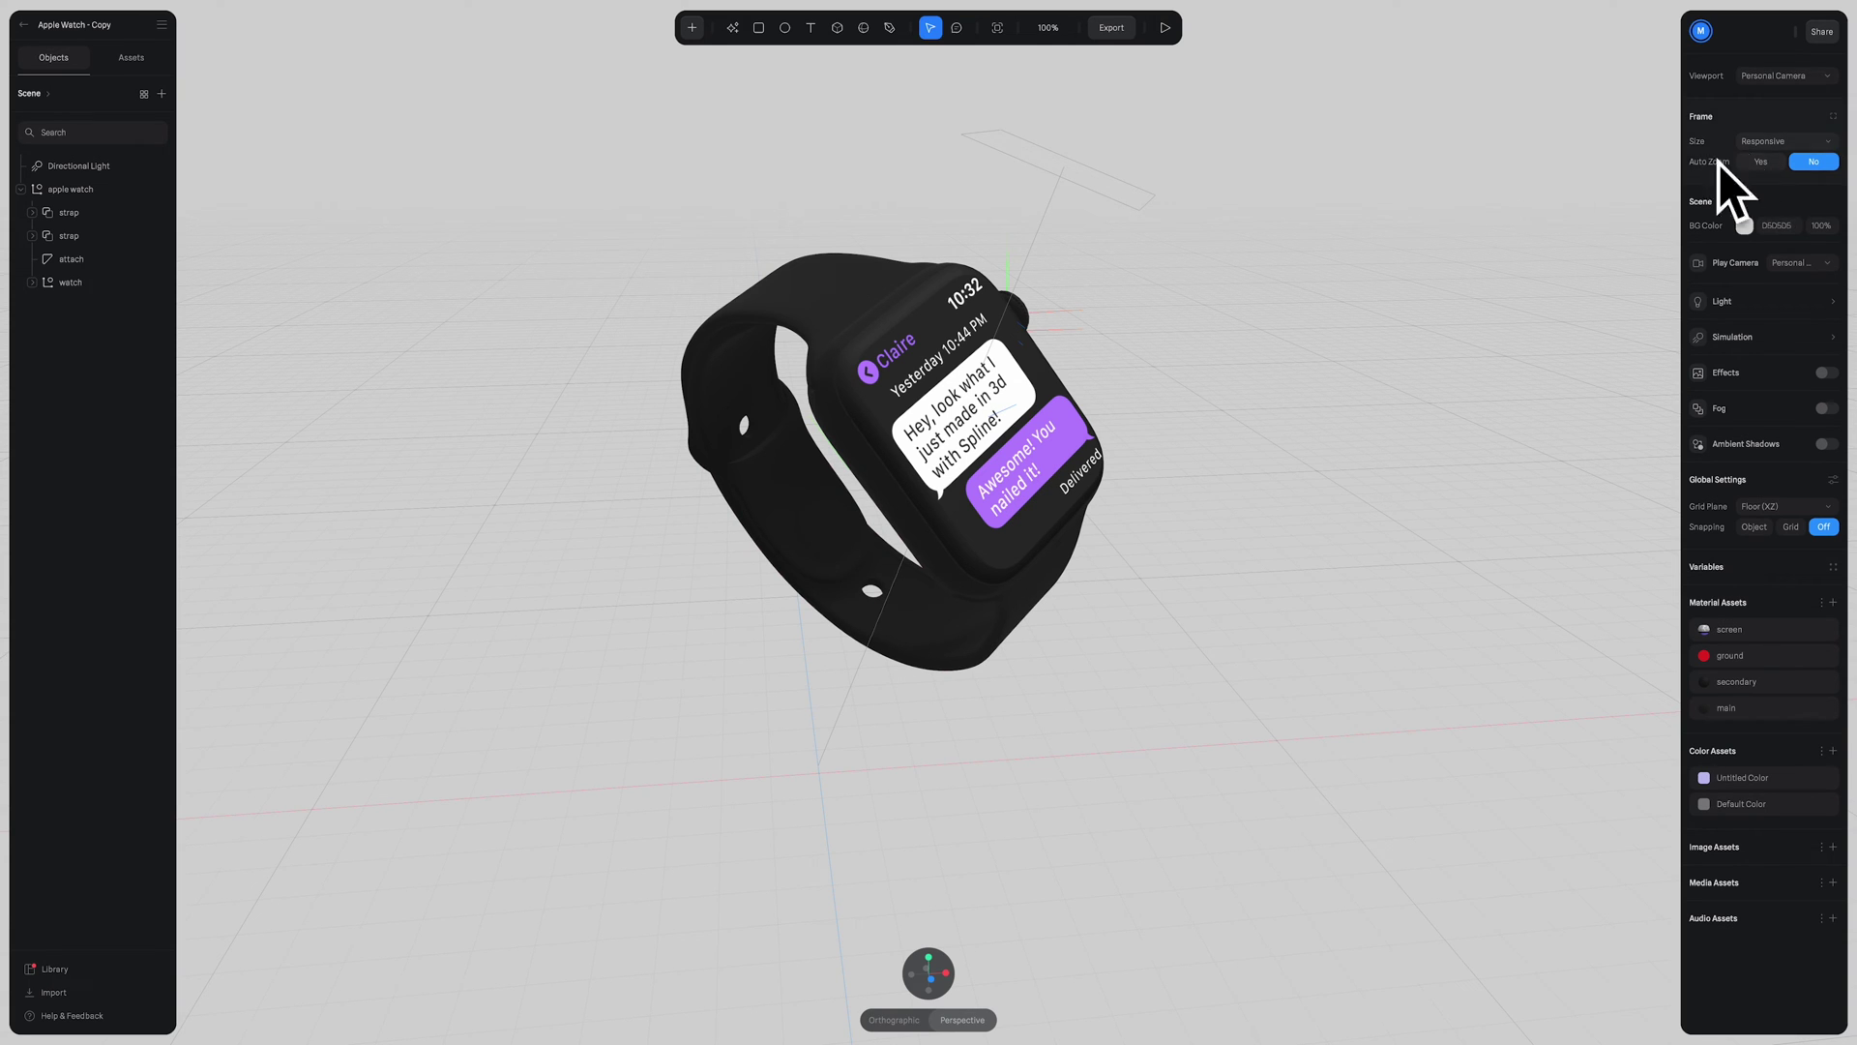
pyautogui.click(1758, 164)
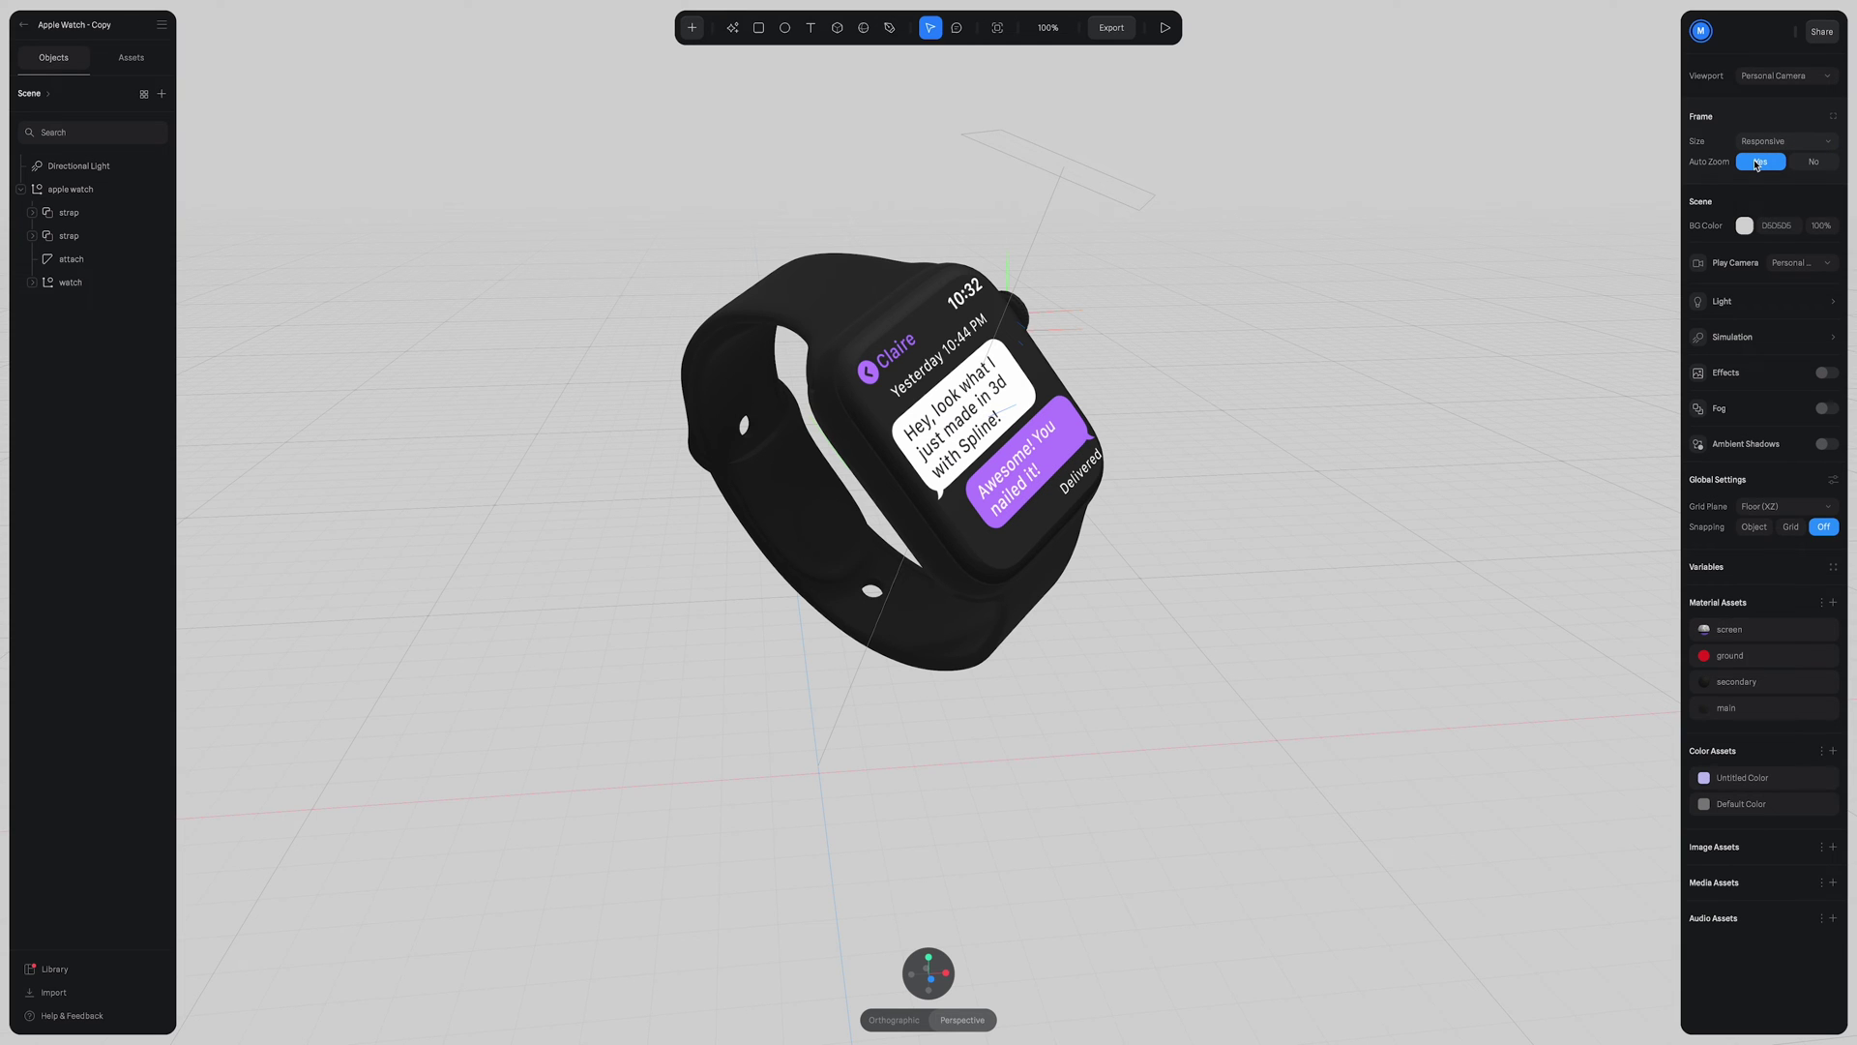
# Open the play settings of the Public URL export and try to turn off the logo, dismissing the upgrade offer
pyautogui.click(1112, 27)
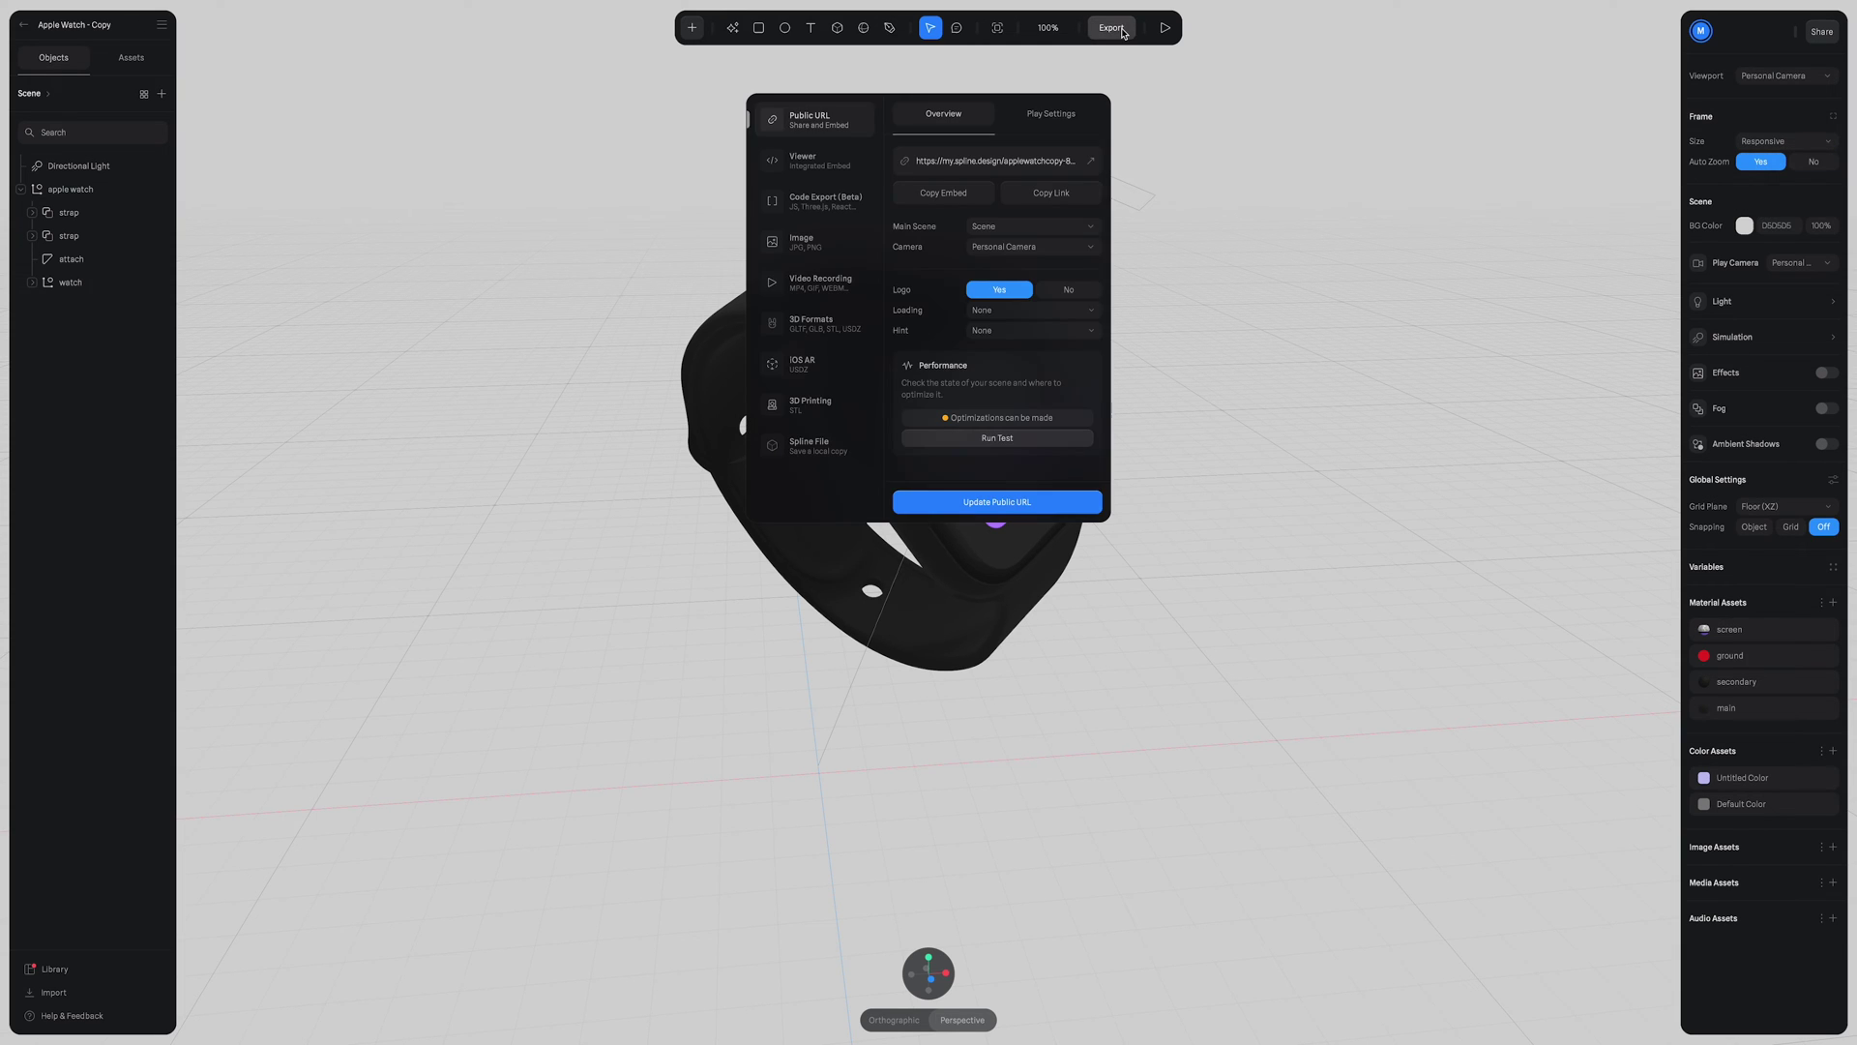
pyautogui.click(1081, 117)
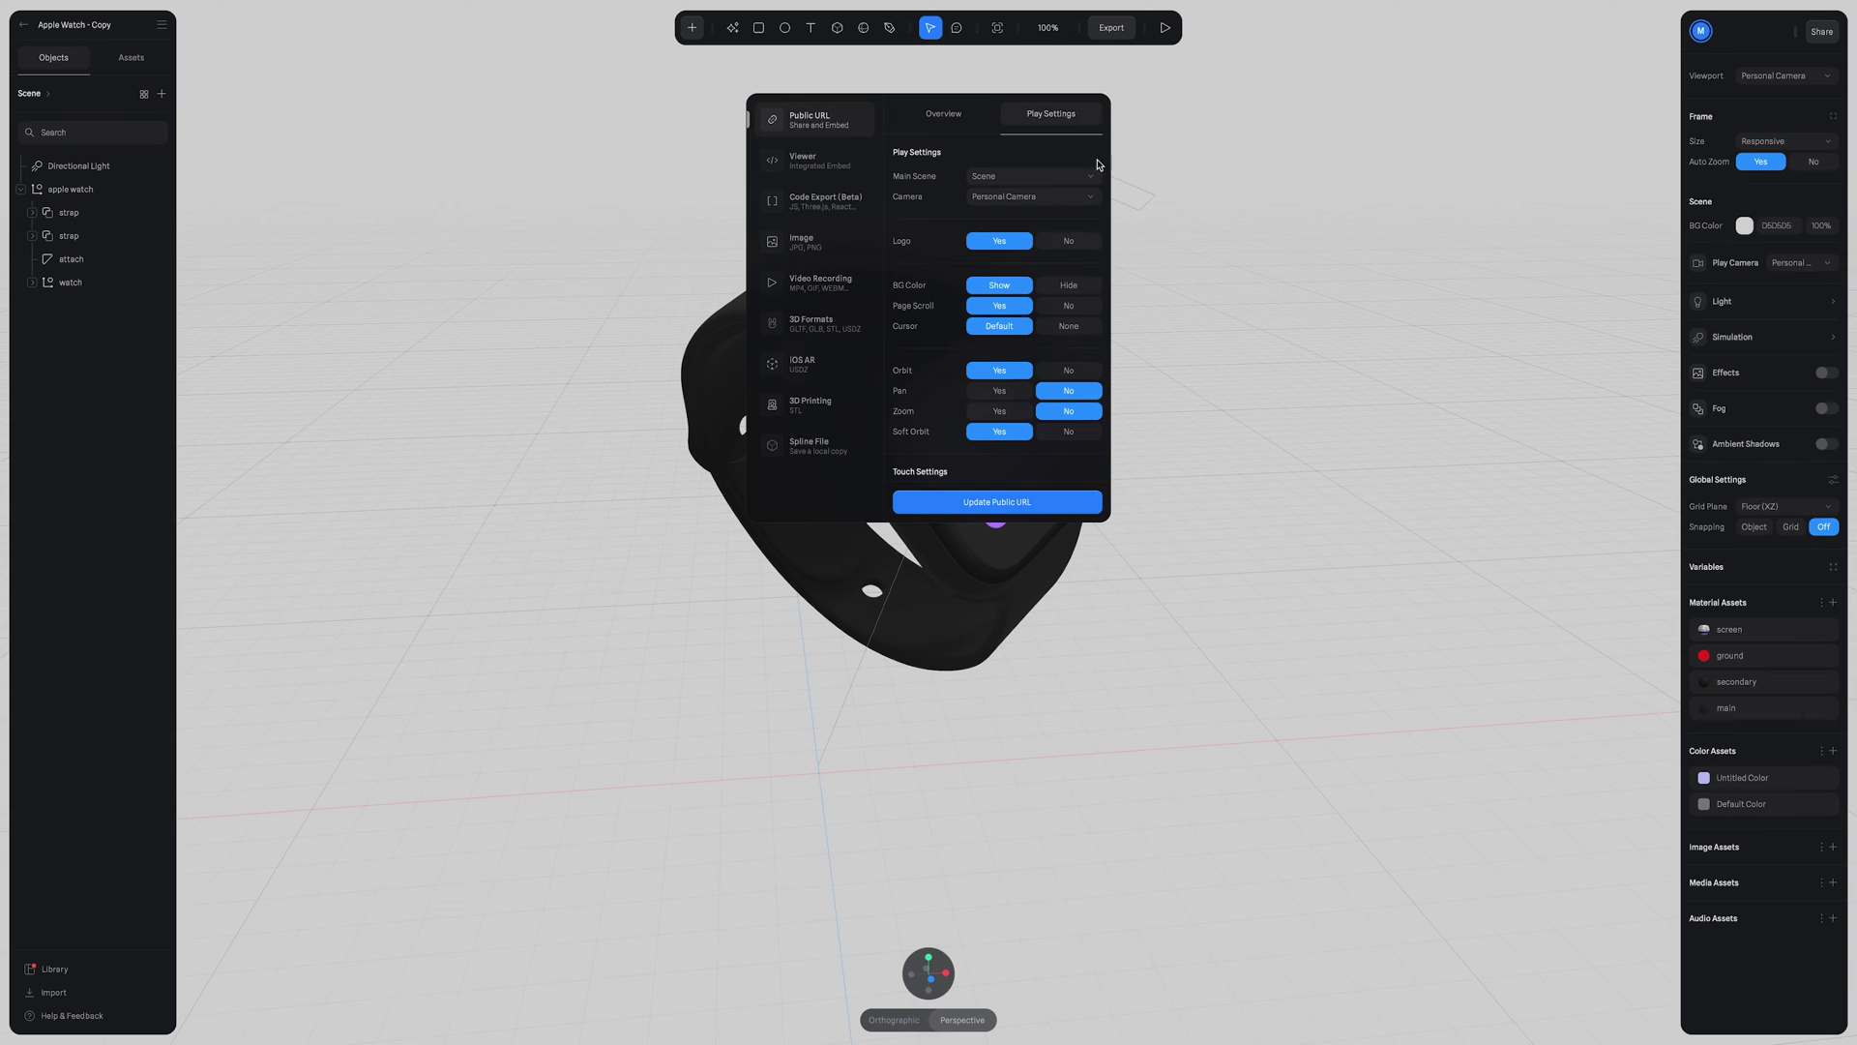
pyautogui.click(1083, 246)
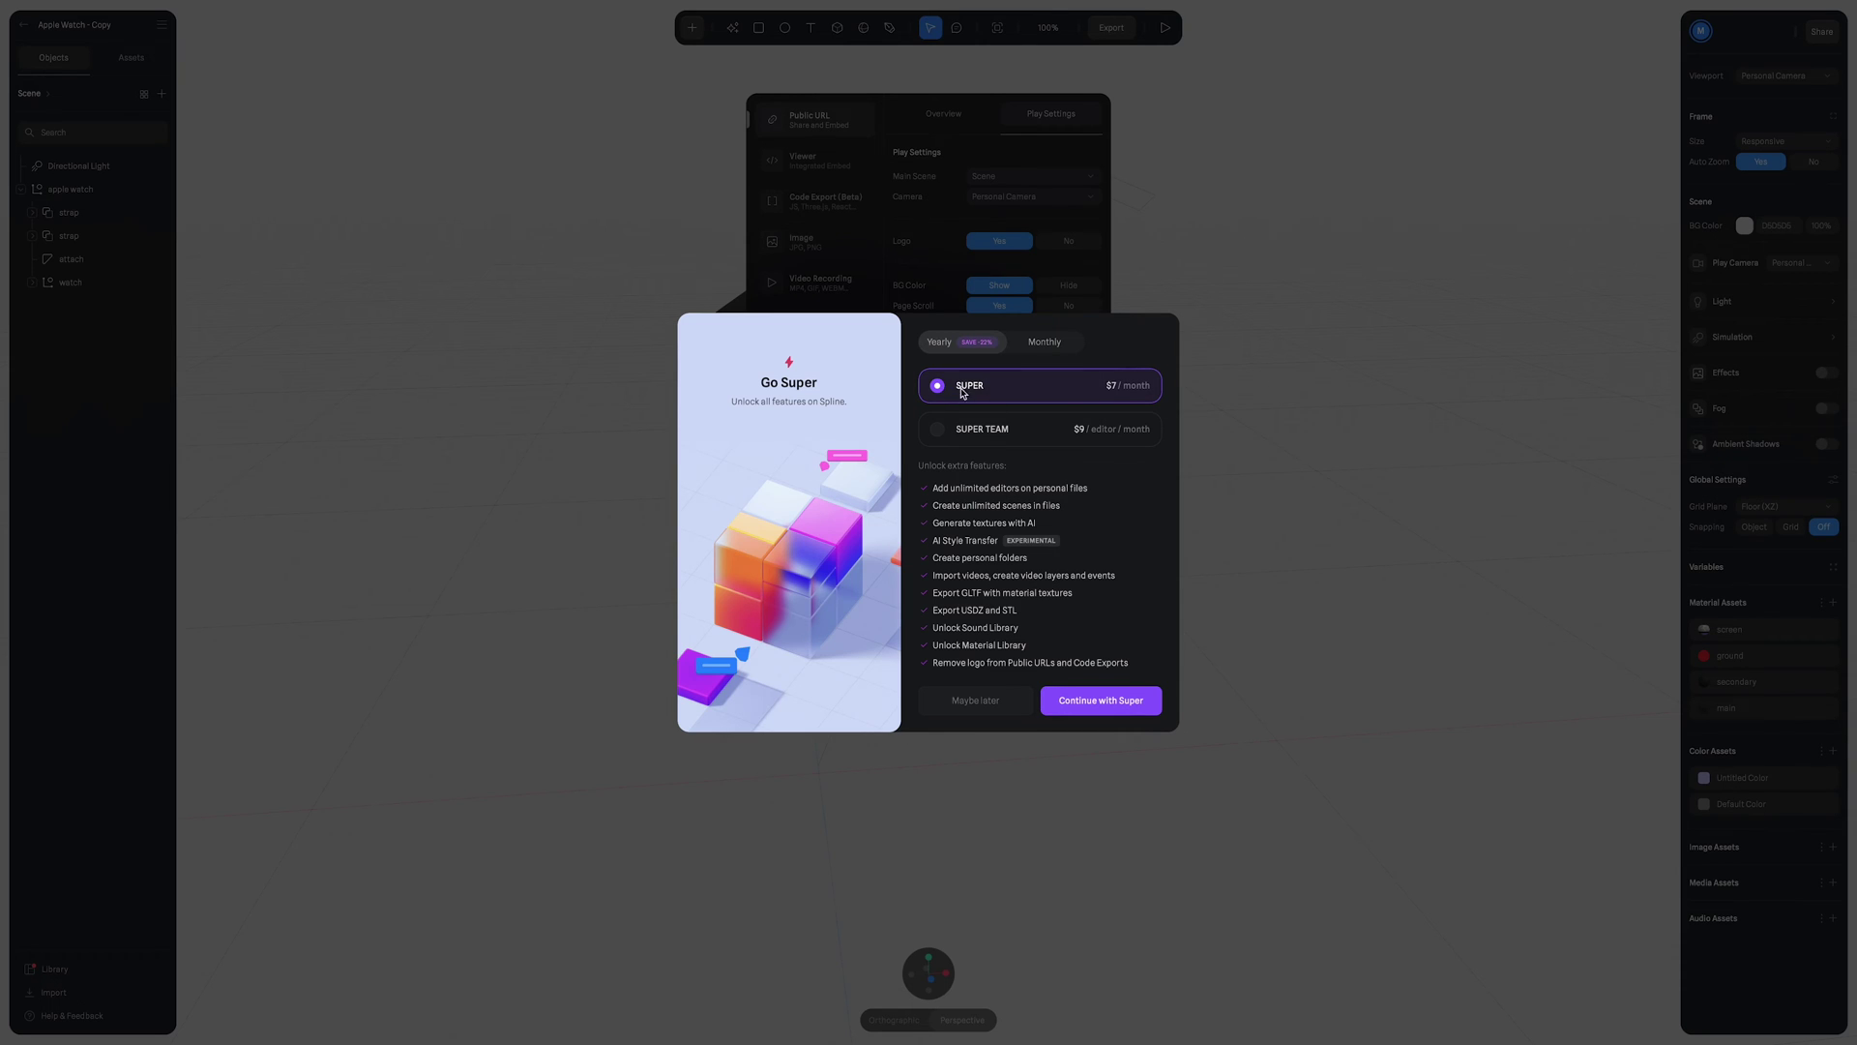
pyautogui.click(999, 704)
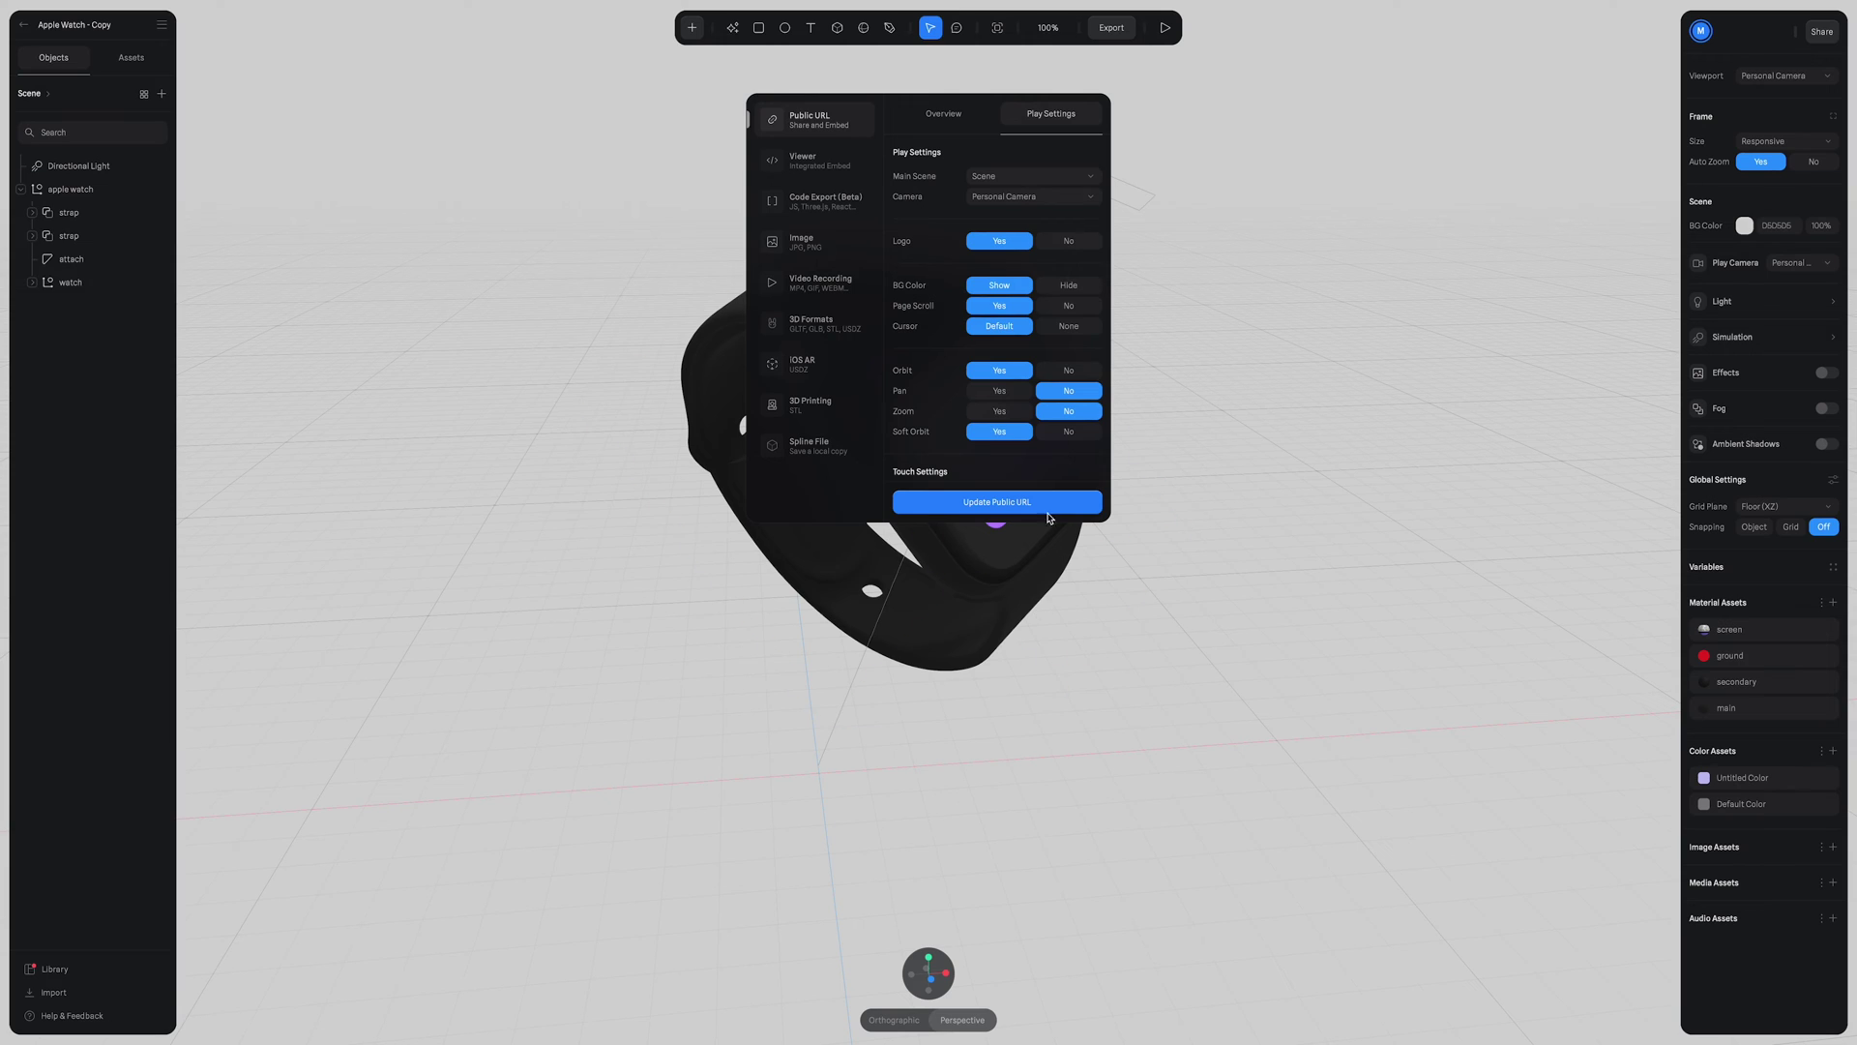
# Hide the background color, turn off Orbit and Soft Orbit, and update the public URL
pyautogui.click(1086, 290)
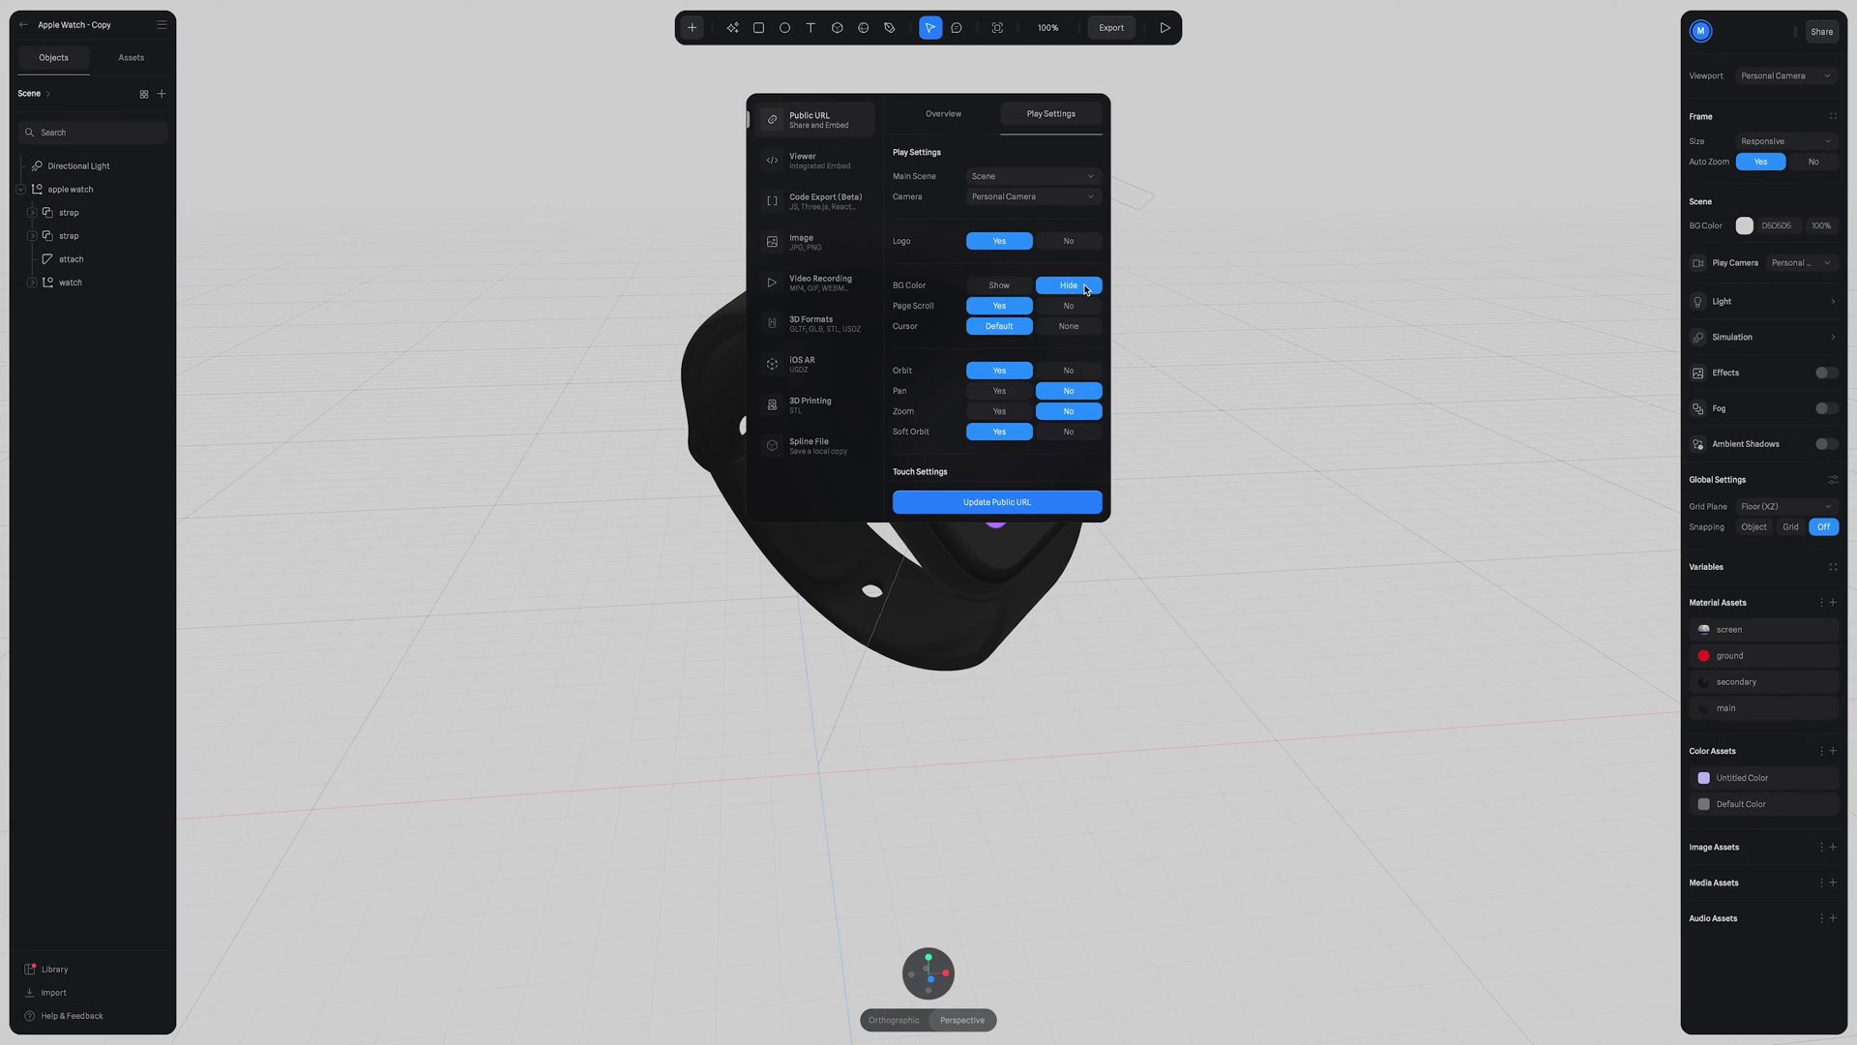
pyautogui.click(1070, 373)
pyautogui.click(1075, 435)
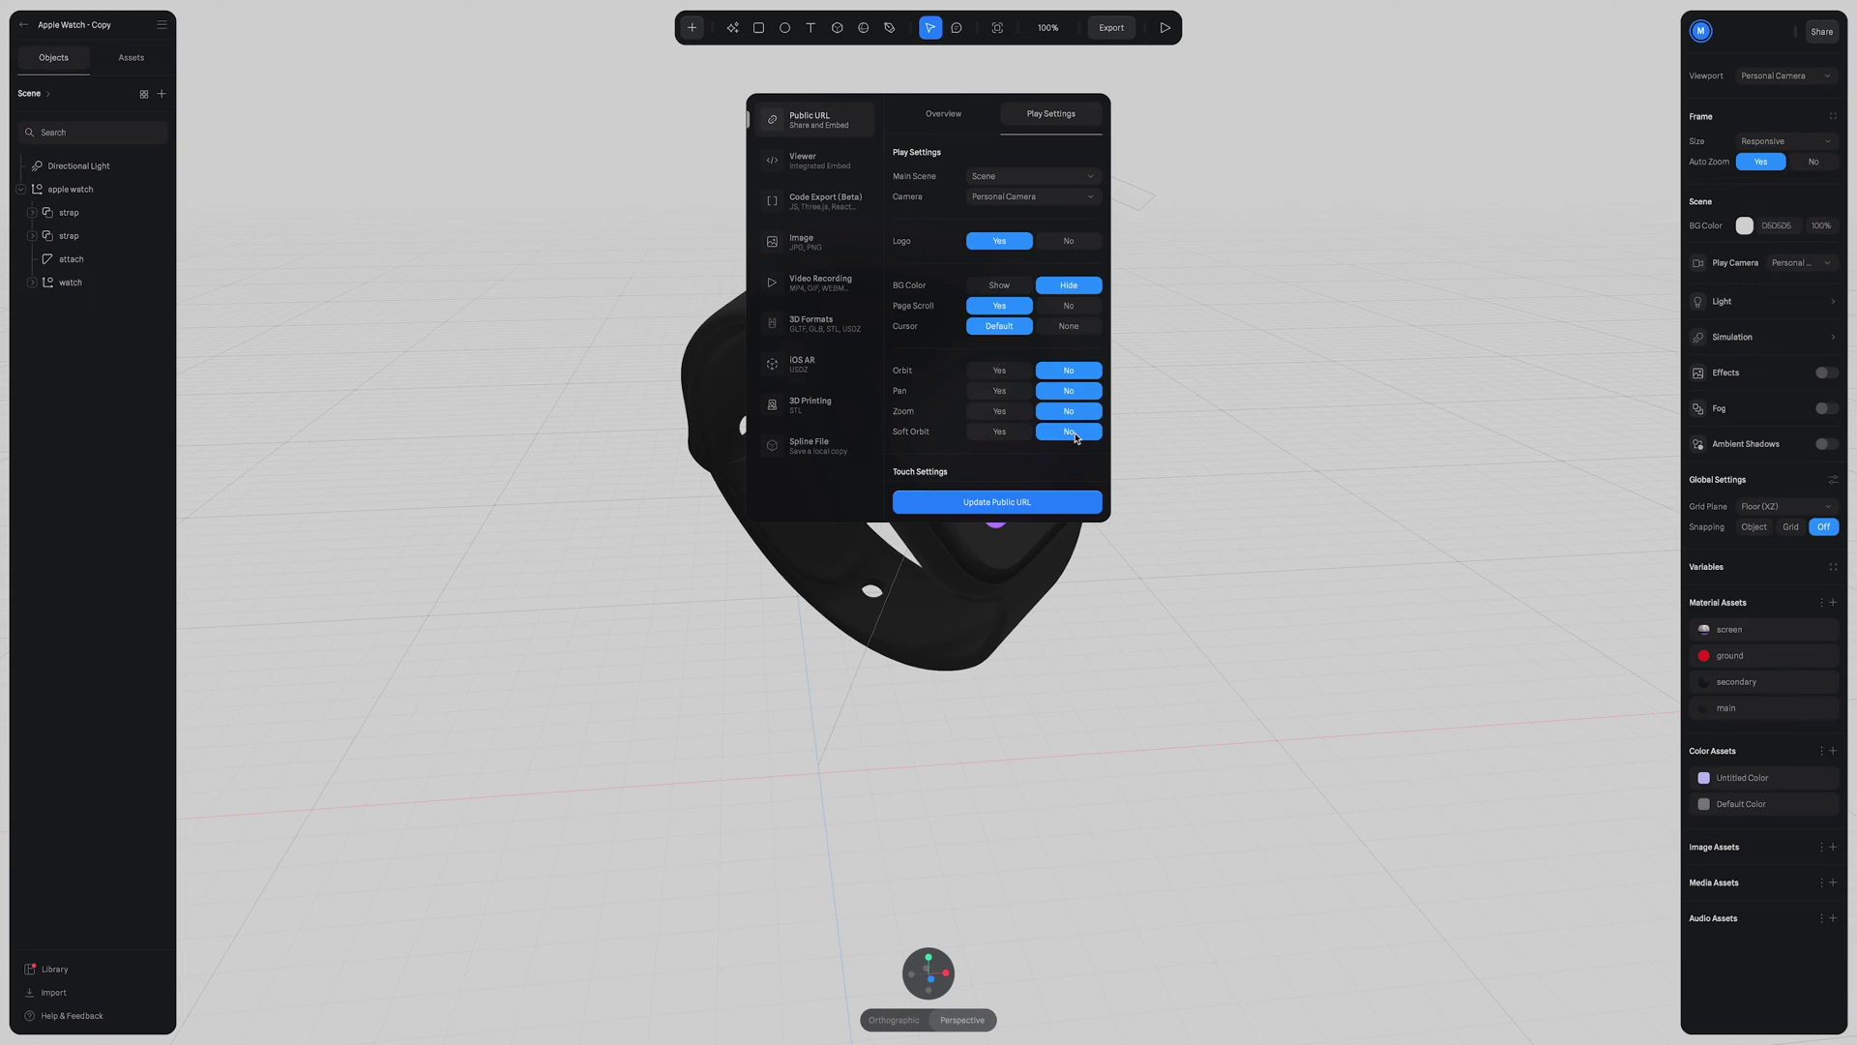
pyautogui.click(1079, 502)
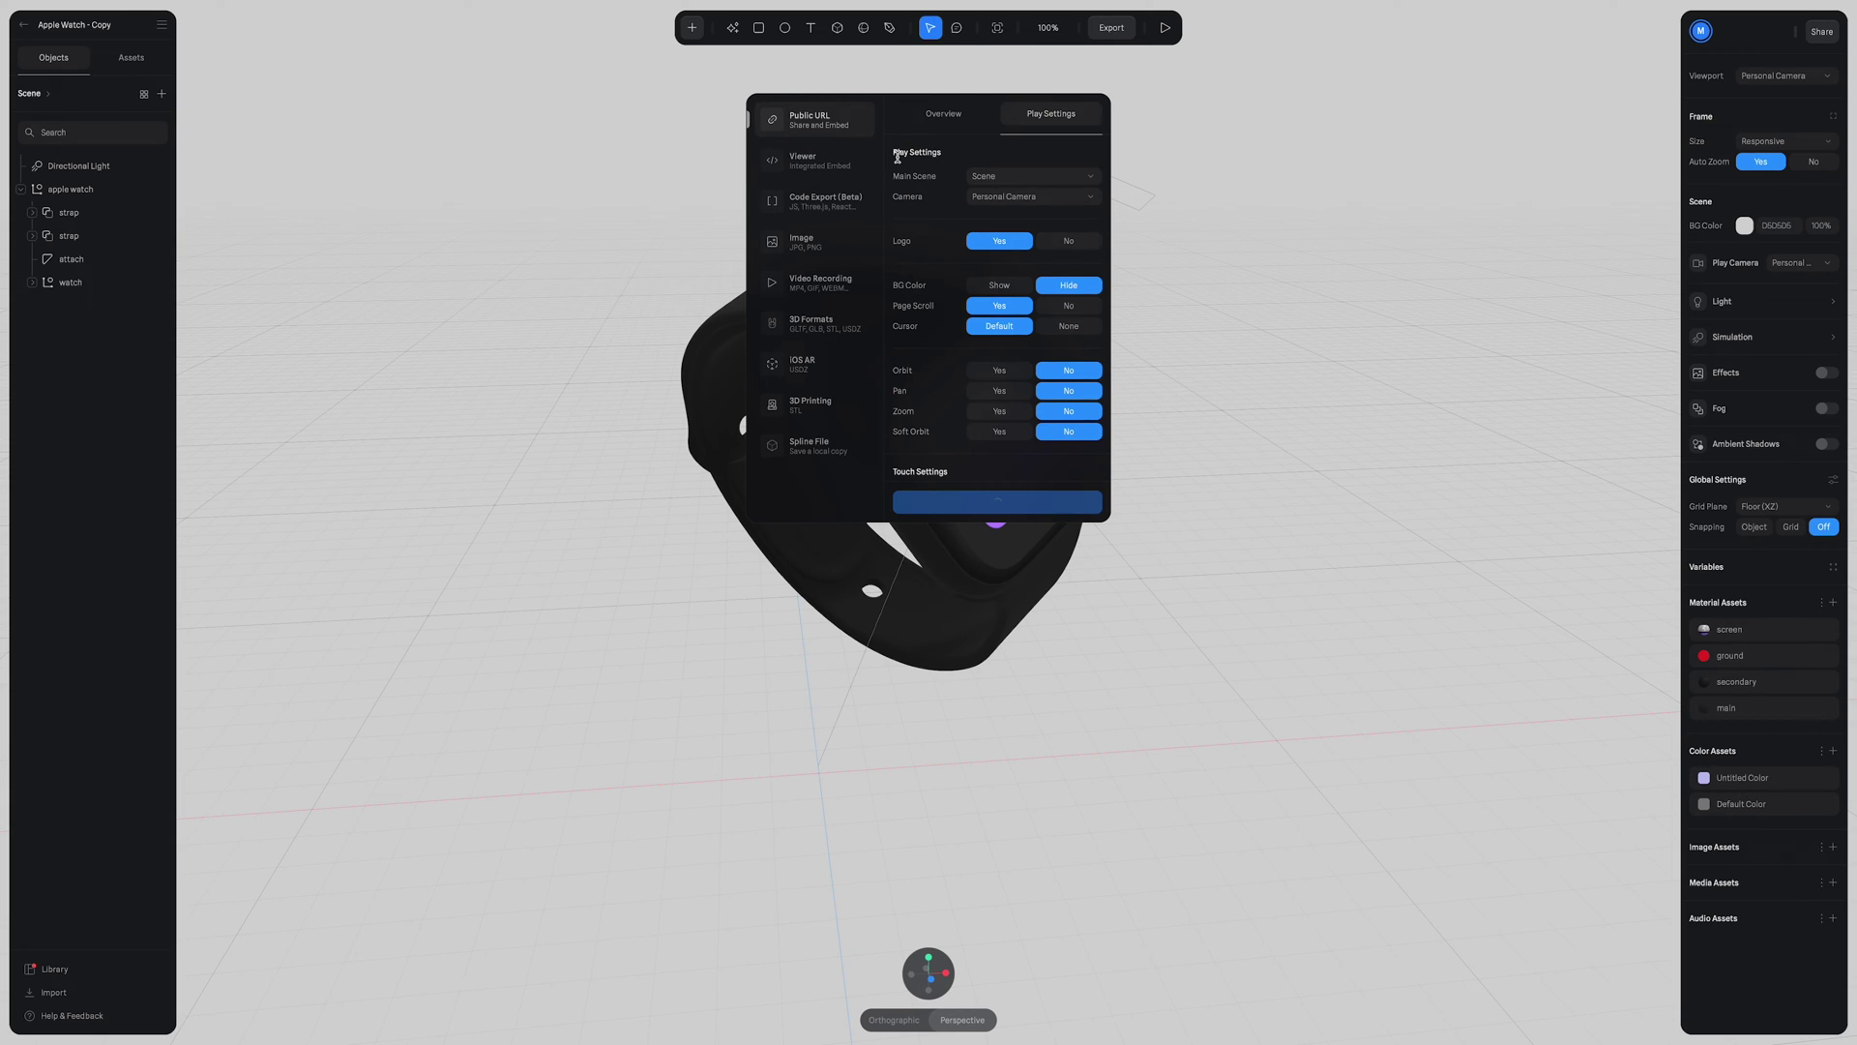
# Switch the export type to Viewer and update the viewer with the current scene
pyautogui.click(838, 164)
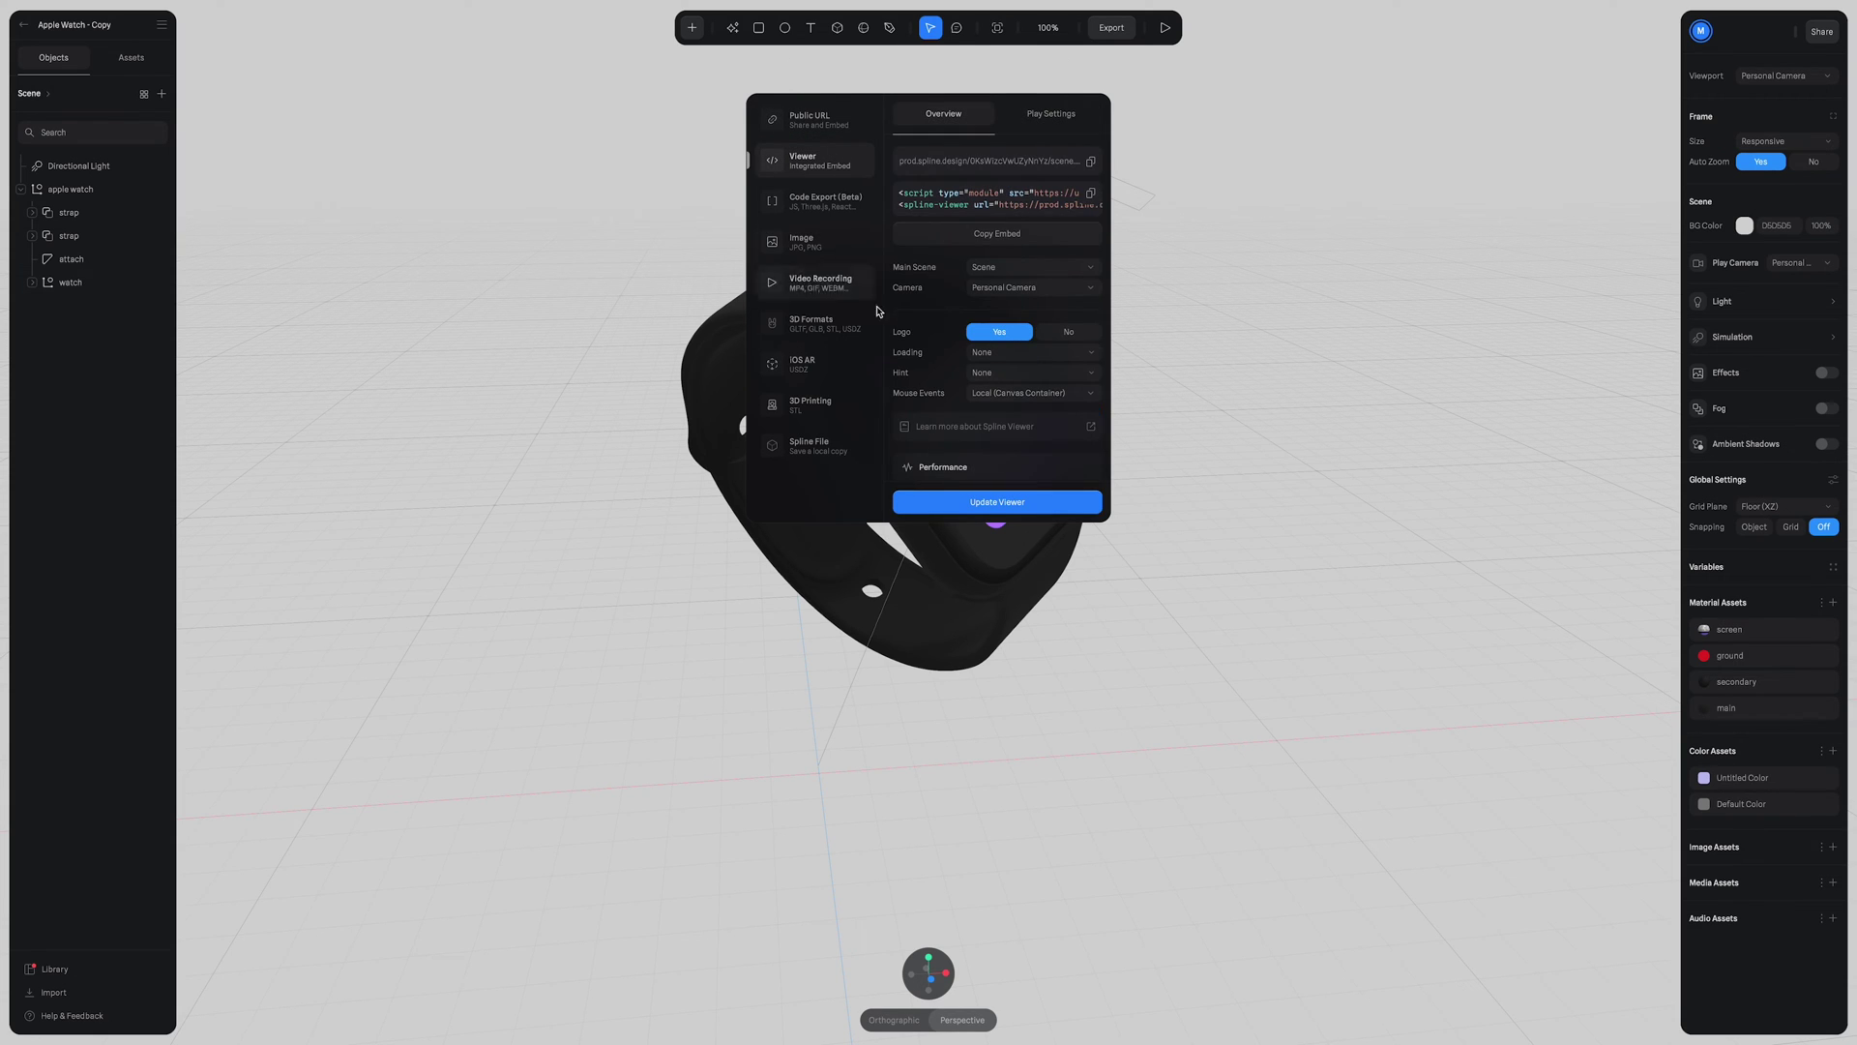
pyautogui.scroll(-1, 936, 402)
pyautogui.scroll(-2, 936, 402)
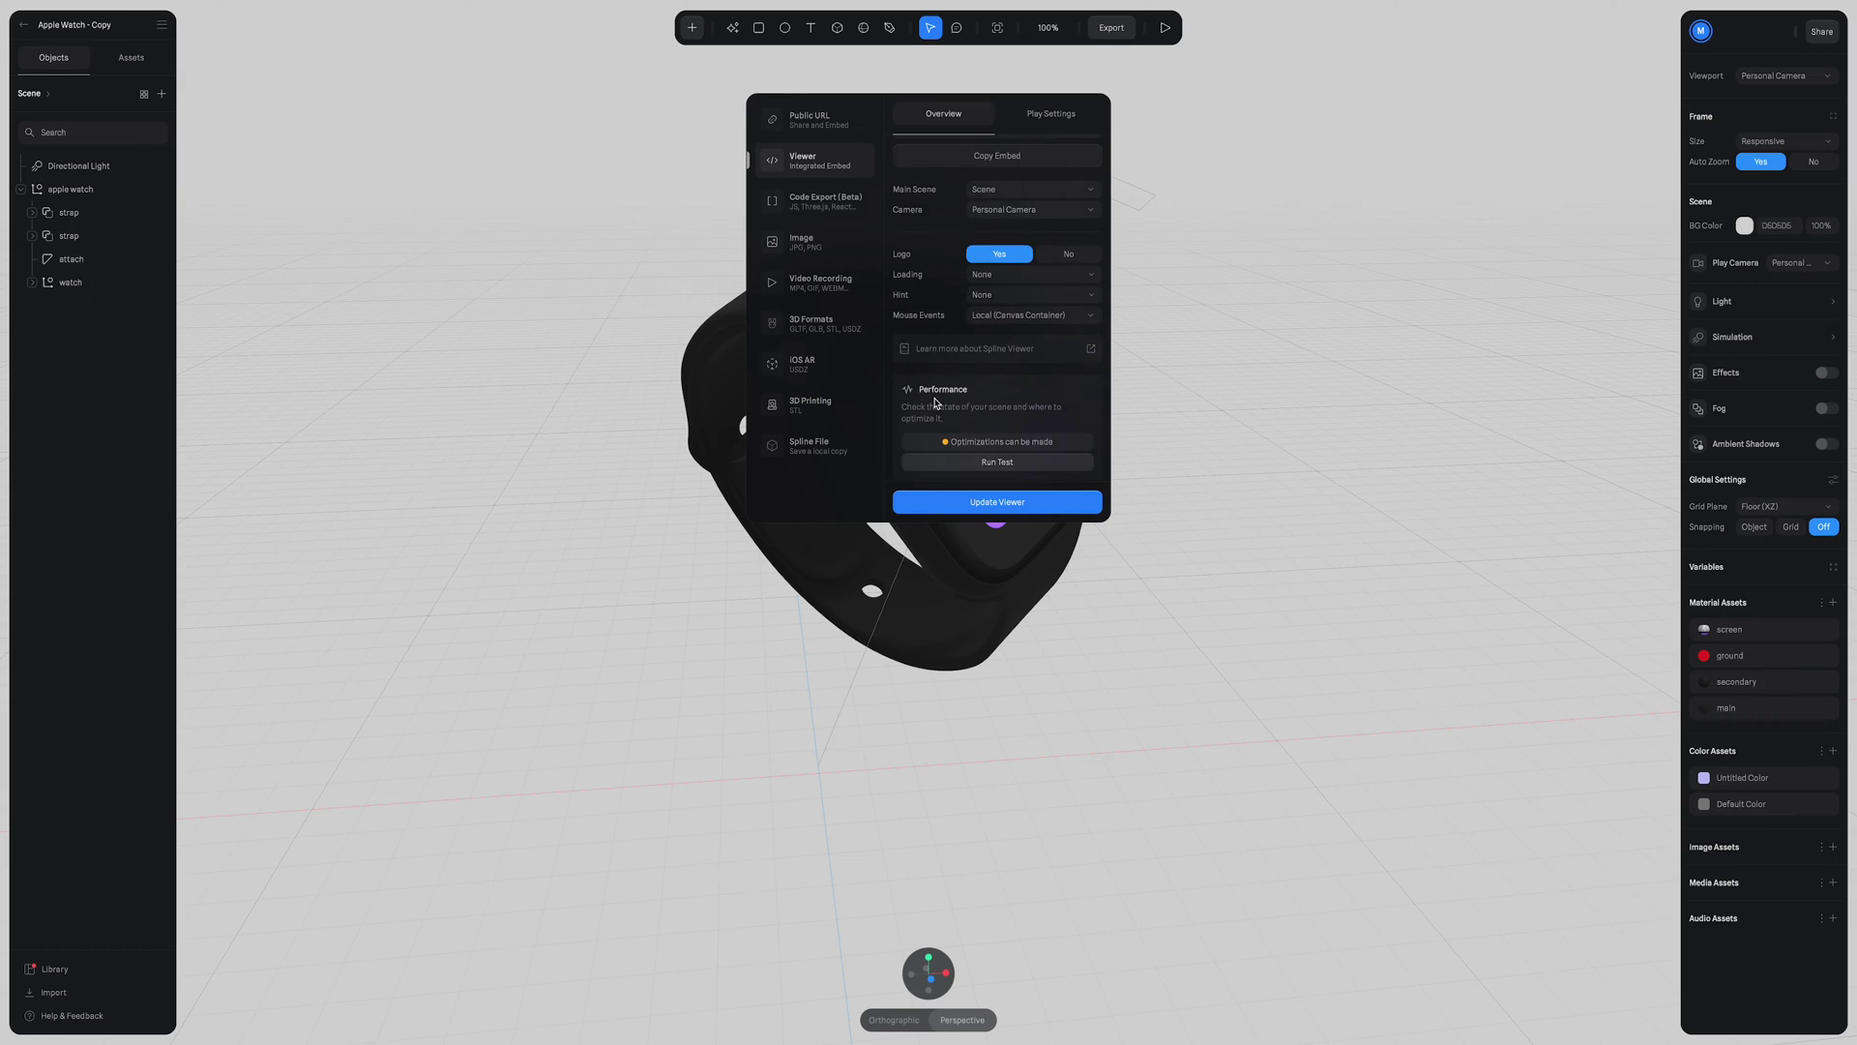
pyautogui.click(977, 499)
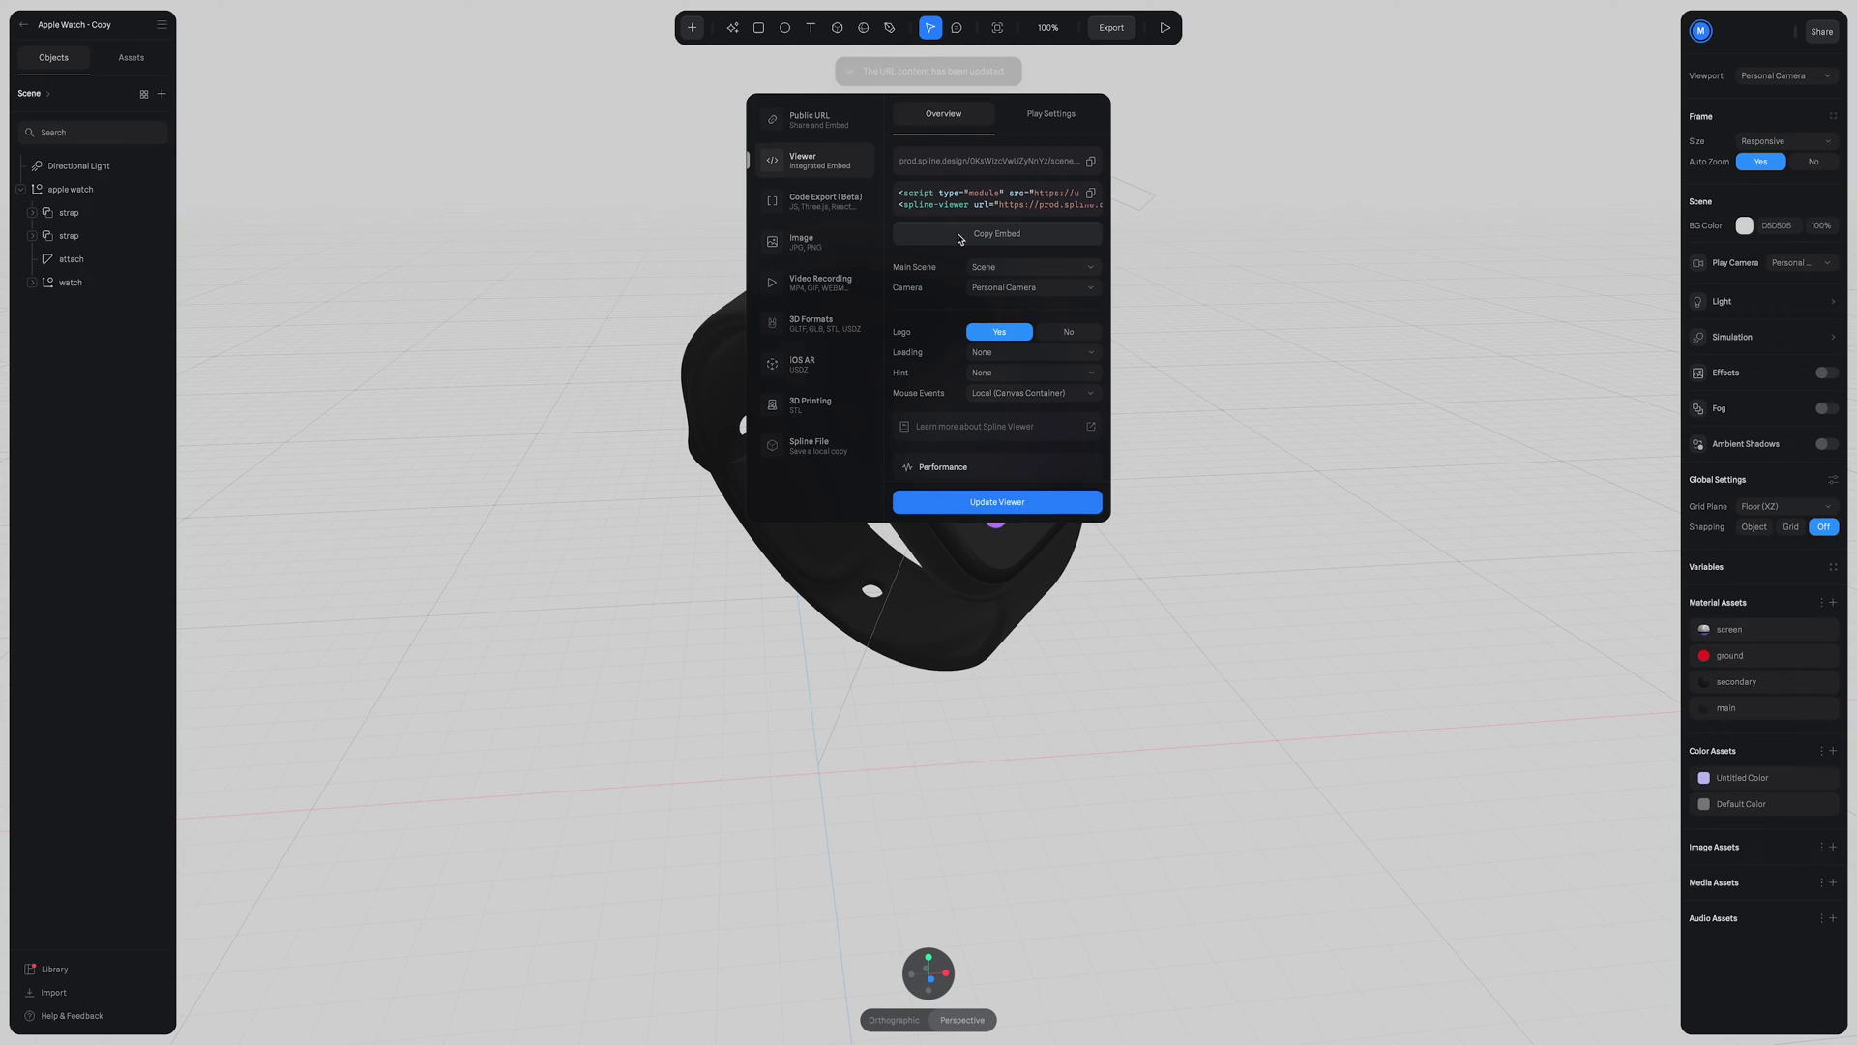
# Check the viewer's play settings, then copy its embed code into the blank TextEdit document
pyautogui.click(1031, 116)
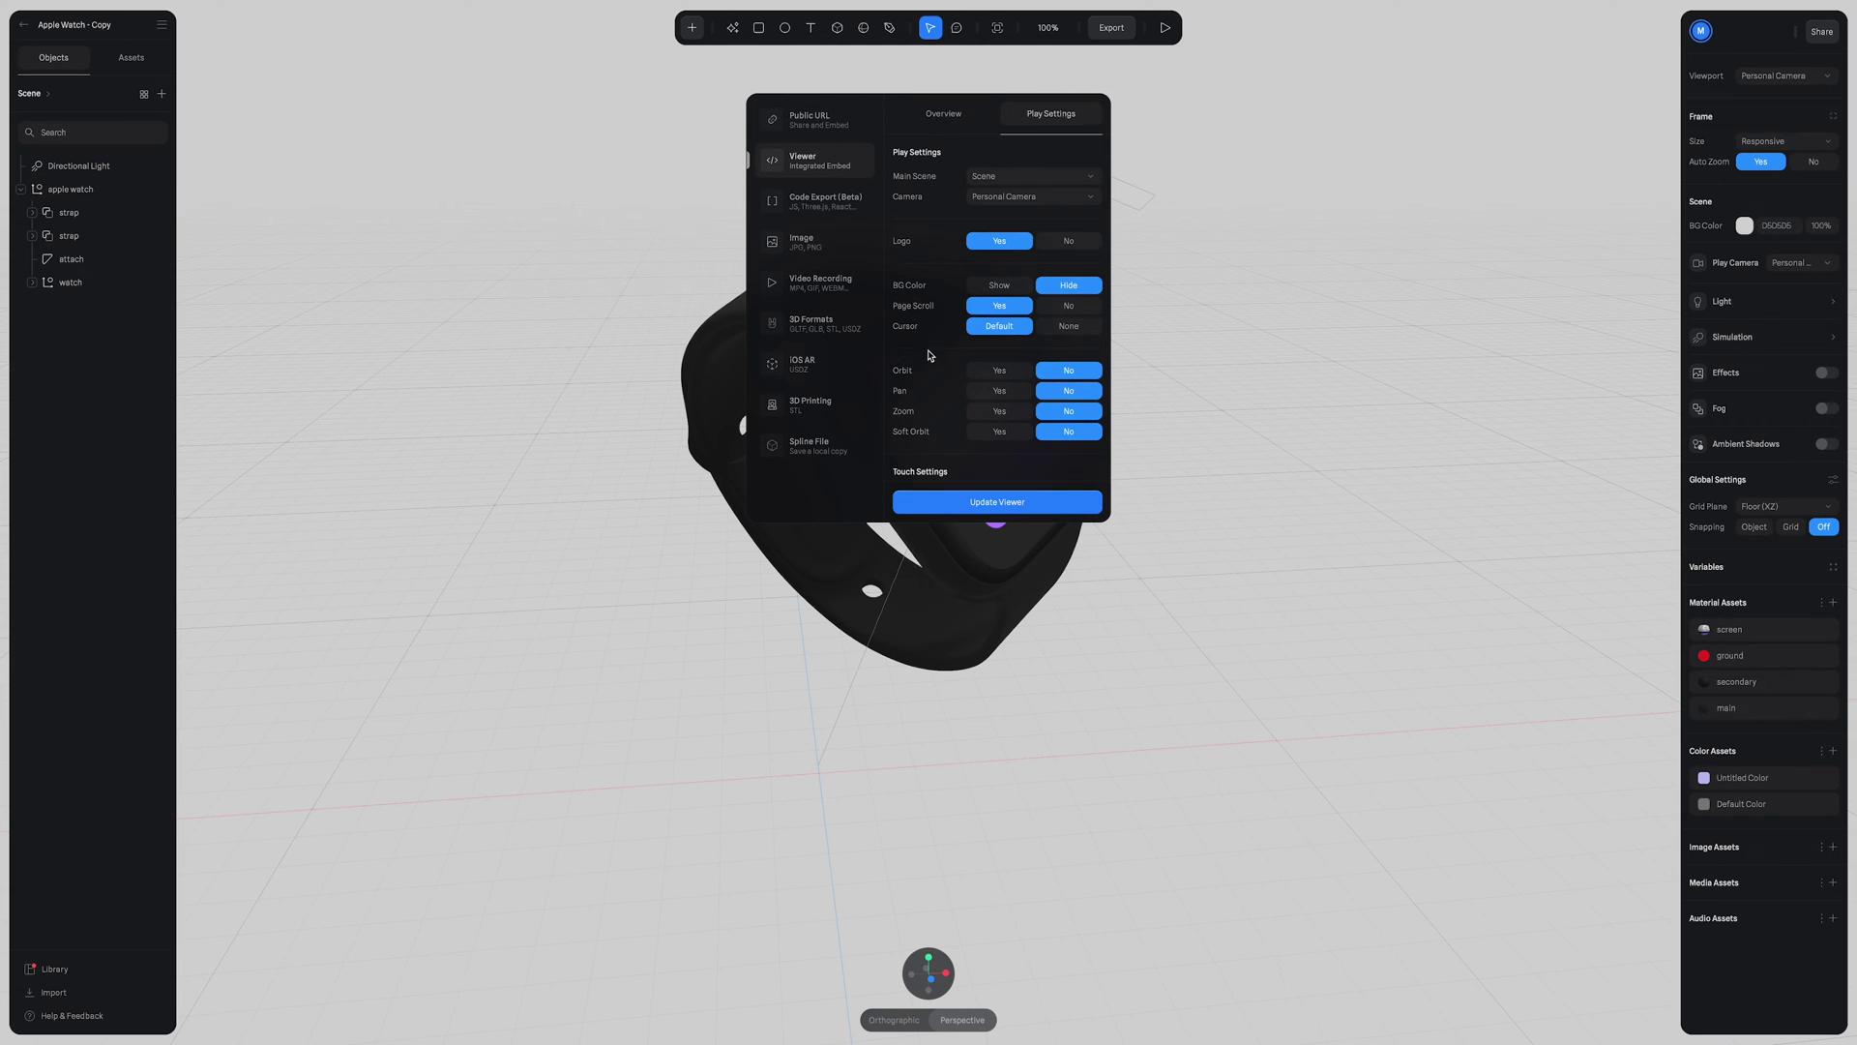
pyautogui.scroll(-2, 1055, 409)
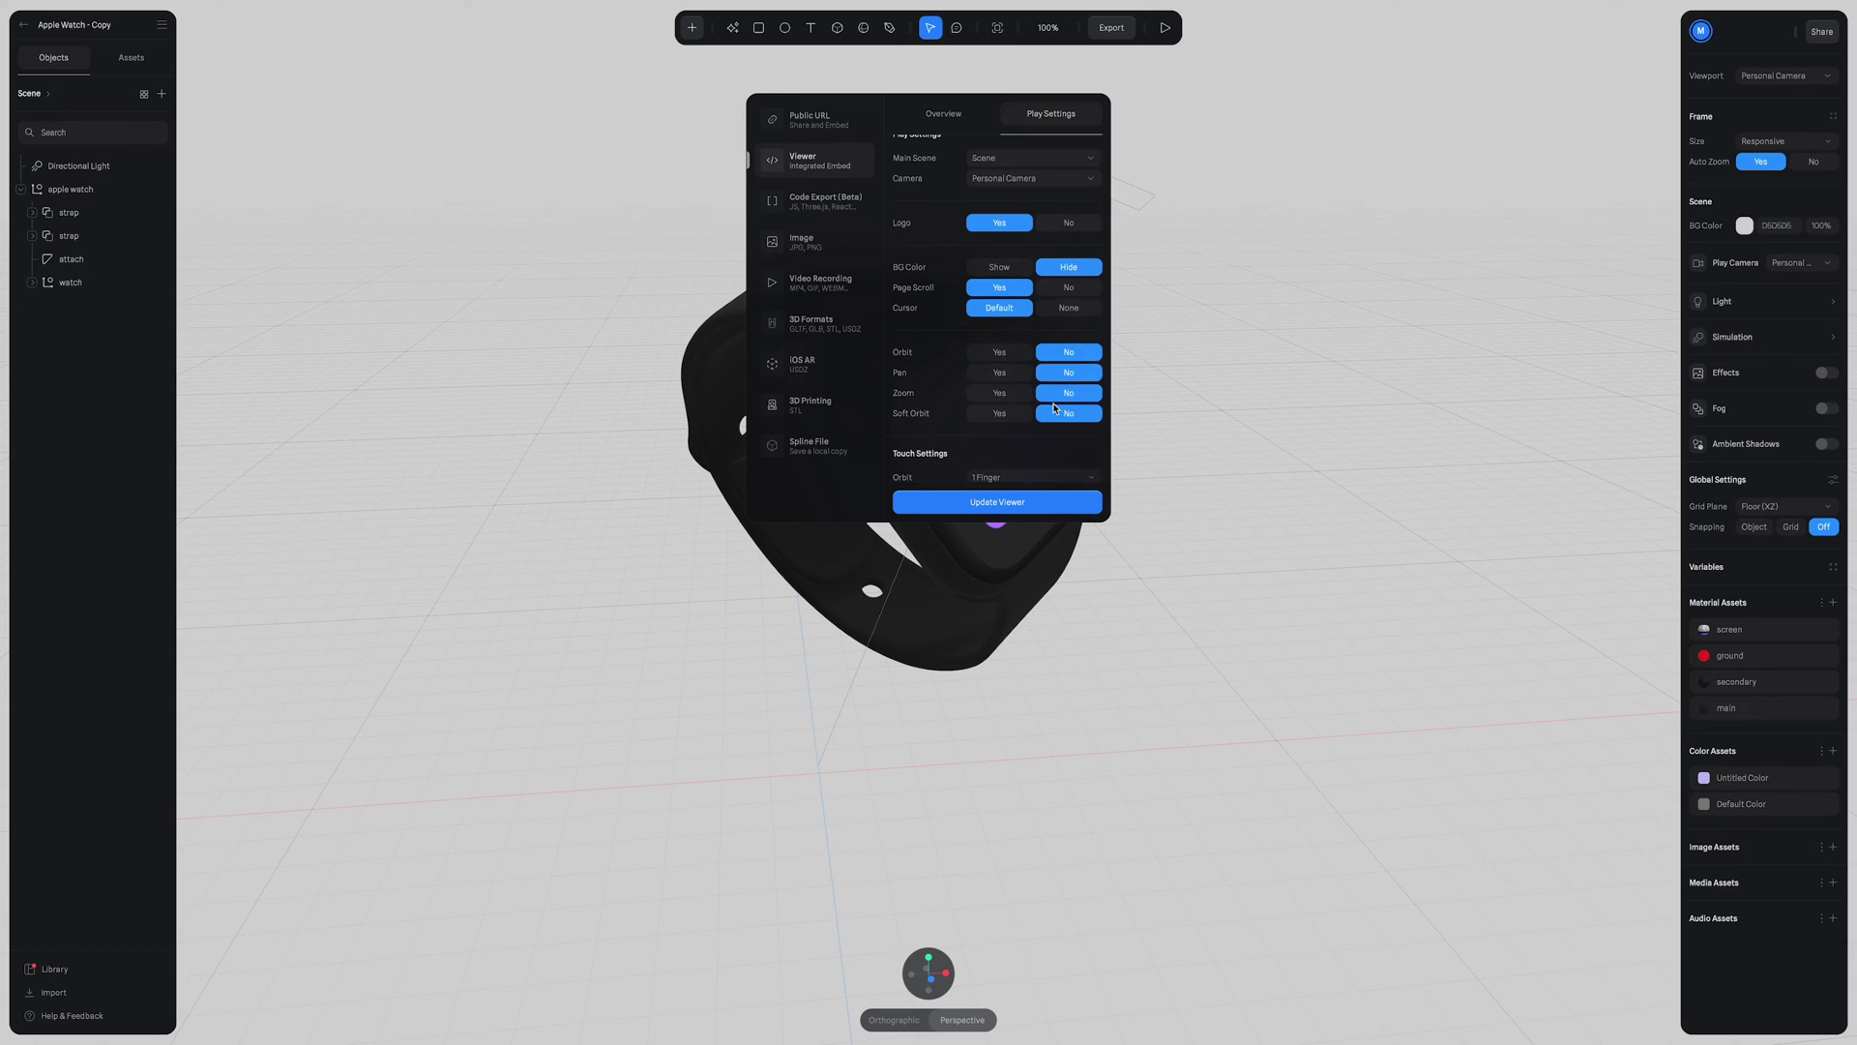
pyautogui.click(946, 114)
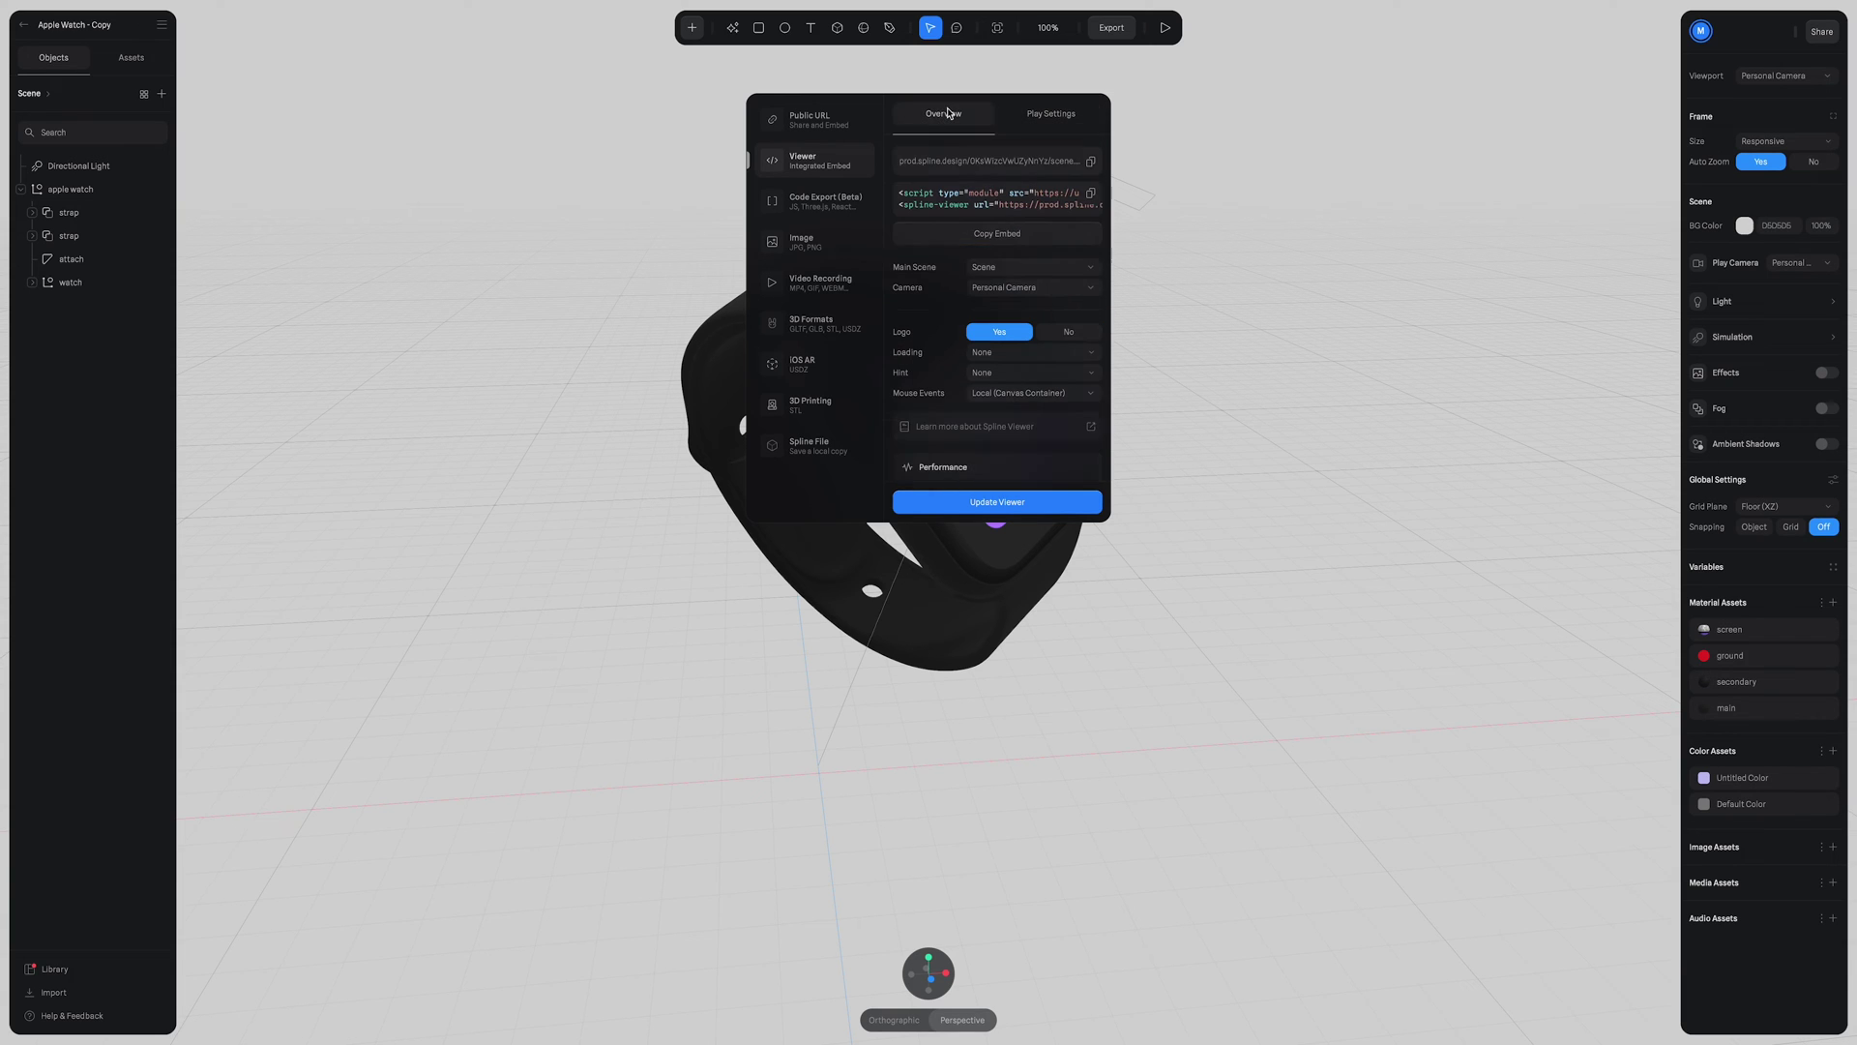
pyautogui.click(996, 236)
pyautogui.press('super+Tab')
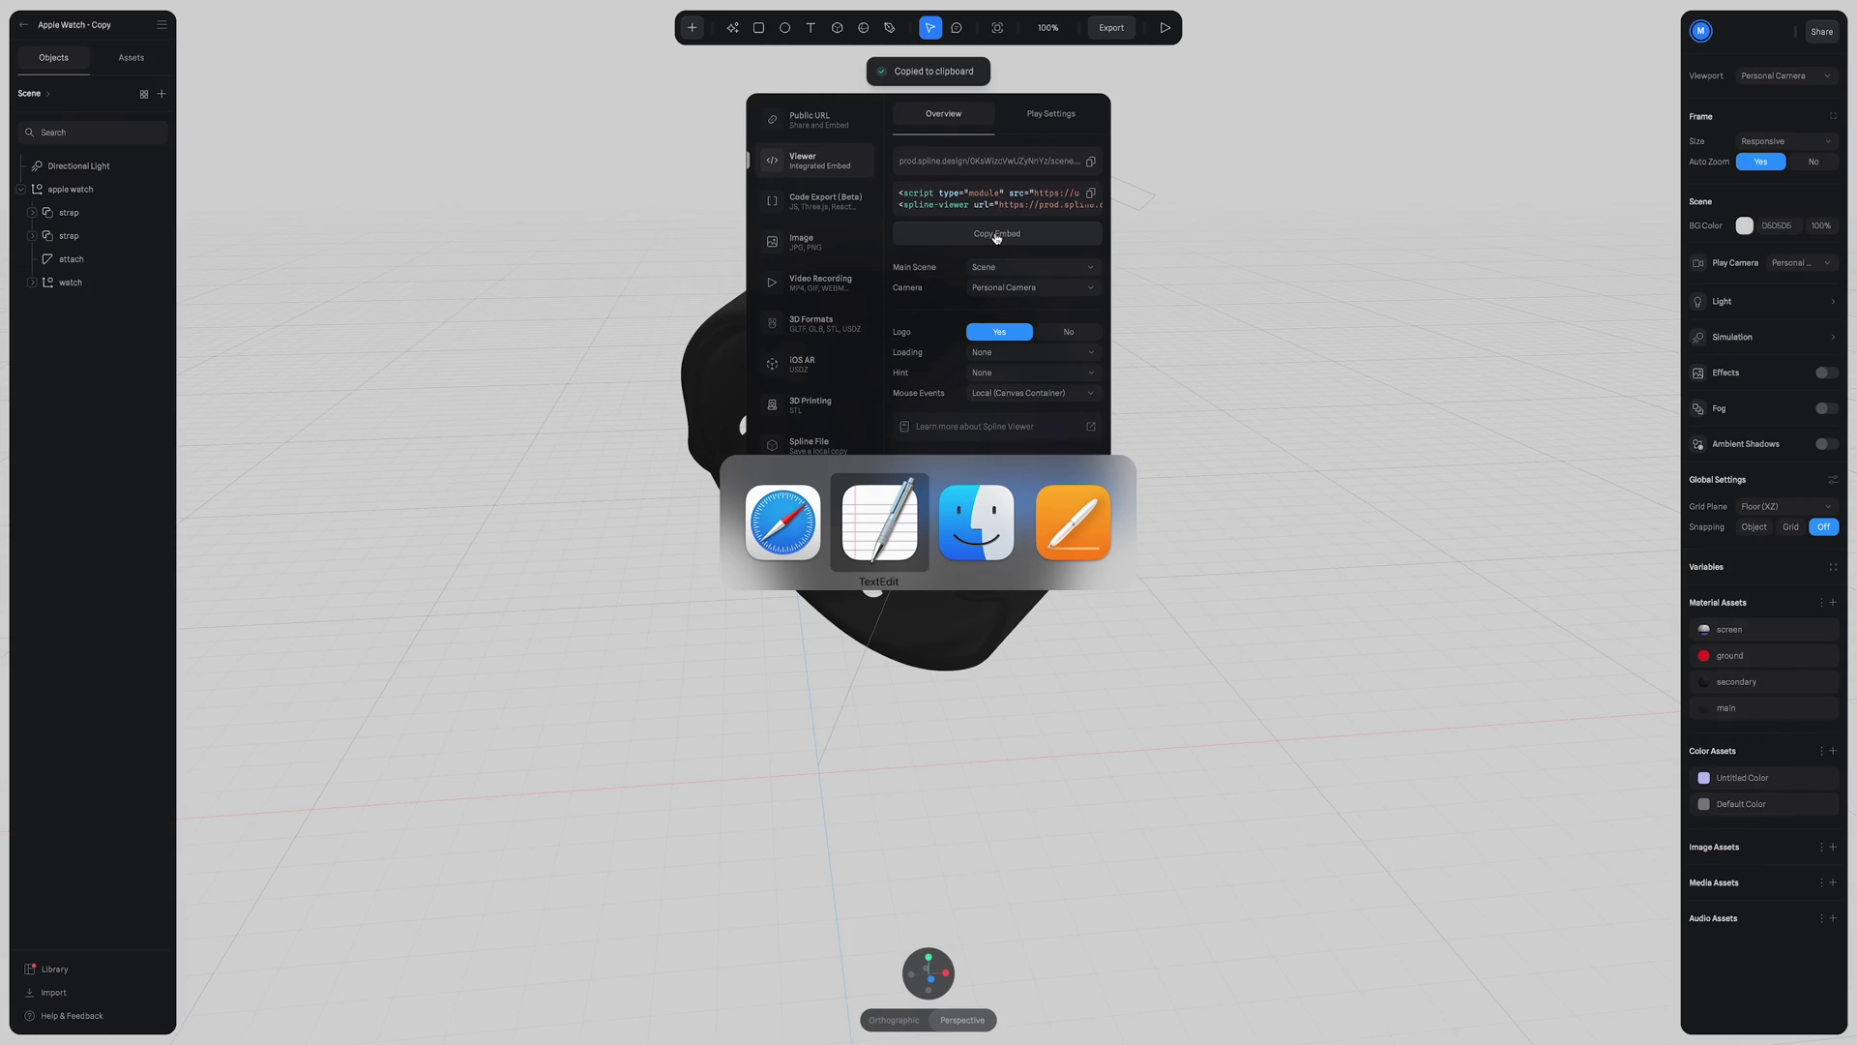
pyautogui.press('super+v')
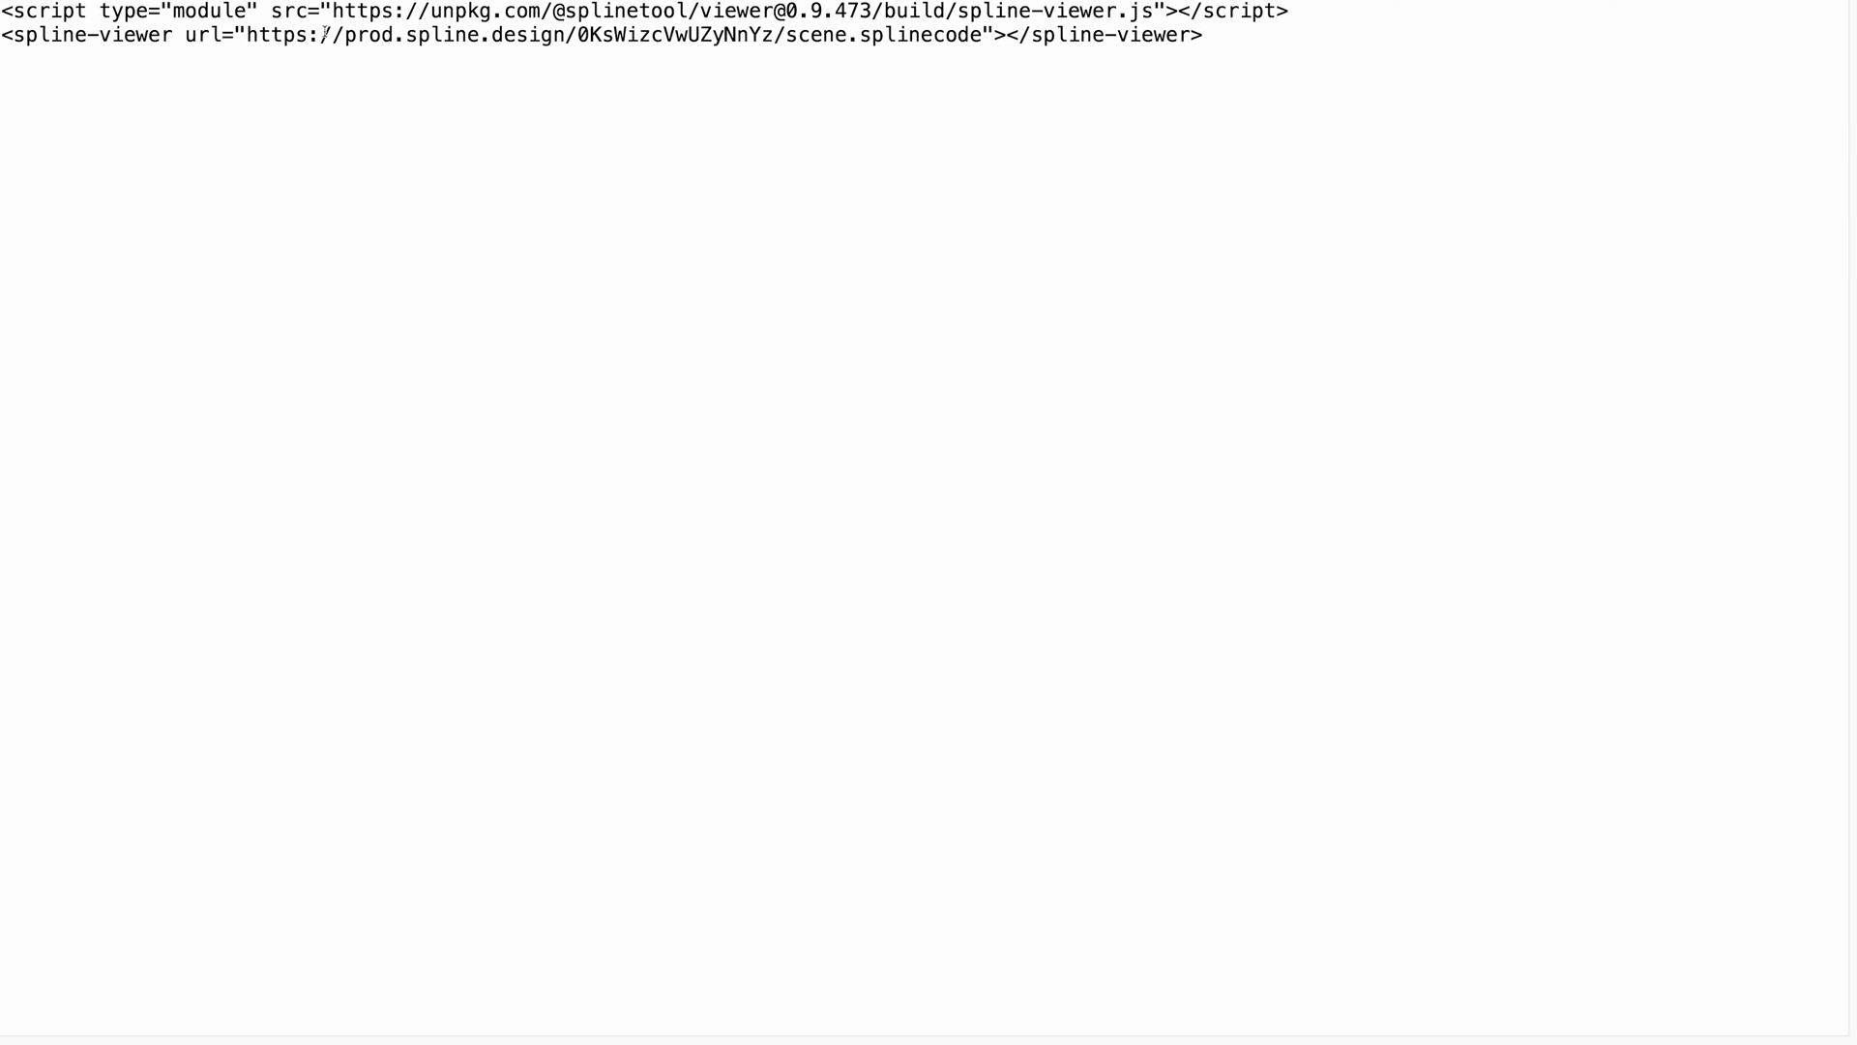
# Copy the scene.splinecode URL out of the spline-viewer tag and paste it on its own line below the embed code
pyautogui.moveTo(249, 35); pyautogui.dragTo(984, 33)
pyautogui.click(1242, 56)
pyautogui.press('Return')
pyautogui.press('Return')
pyautogui.press('super+v')
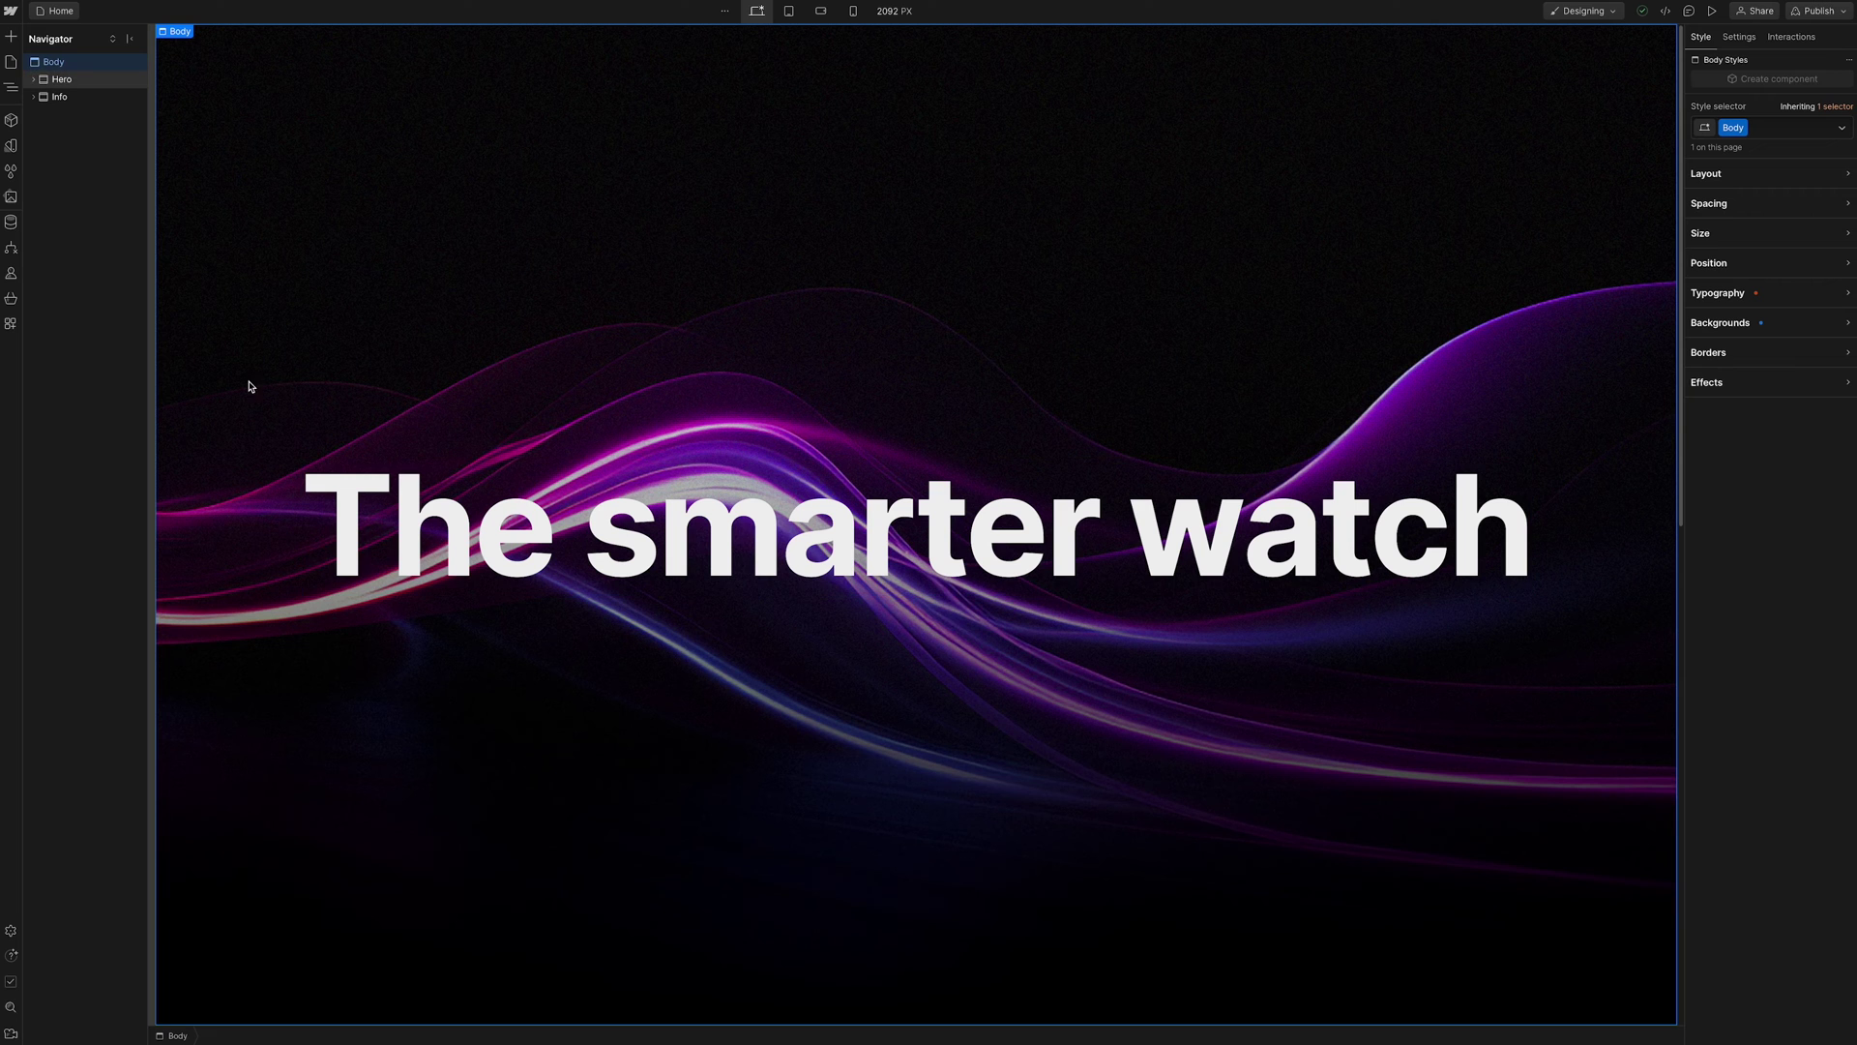
# Switch to the Webflow Designer and add a Spline Scene element to the page body
pyautogui.click(12, 38)
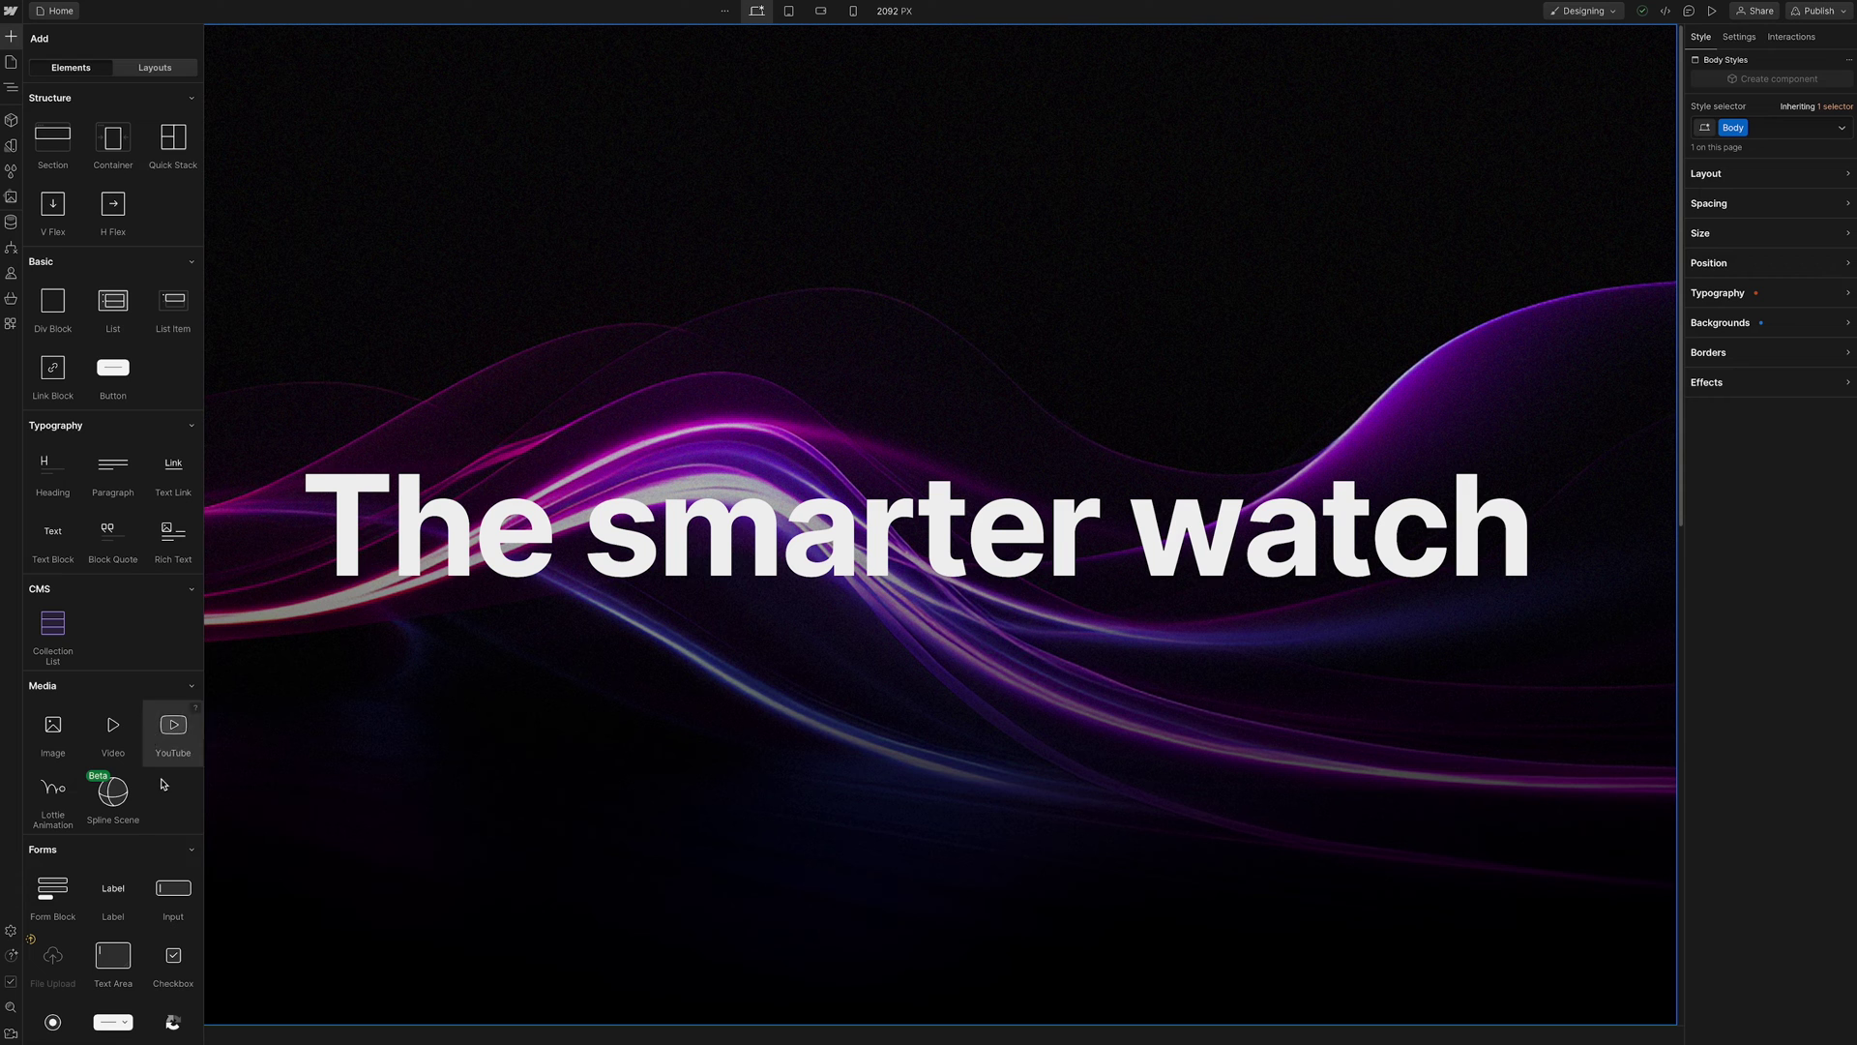
pyautogui.click(192, 686)
pyautogui.click(191, 686)
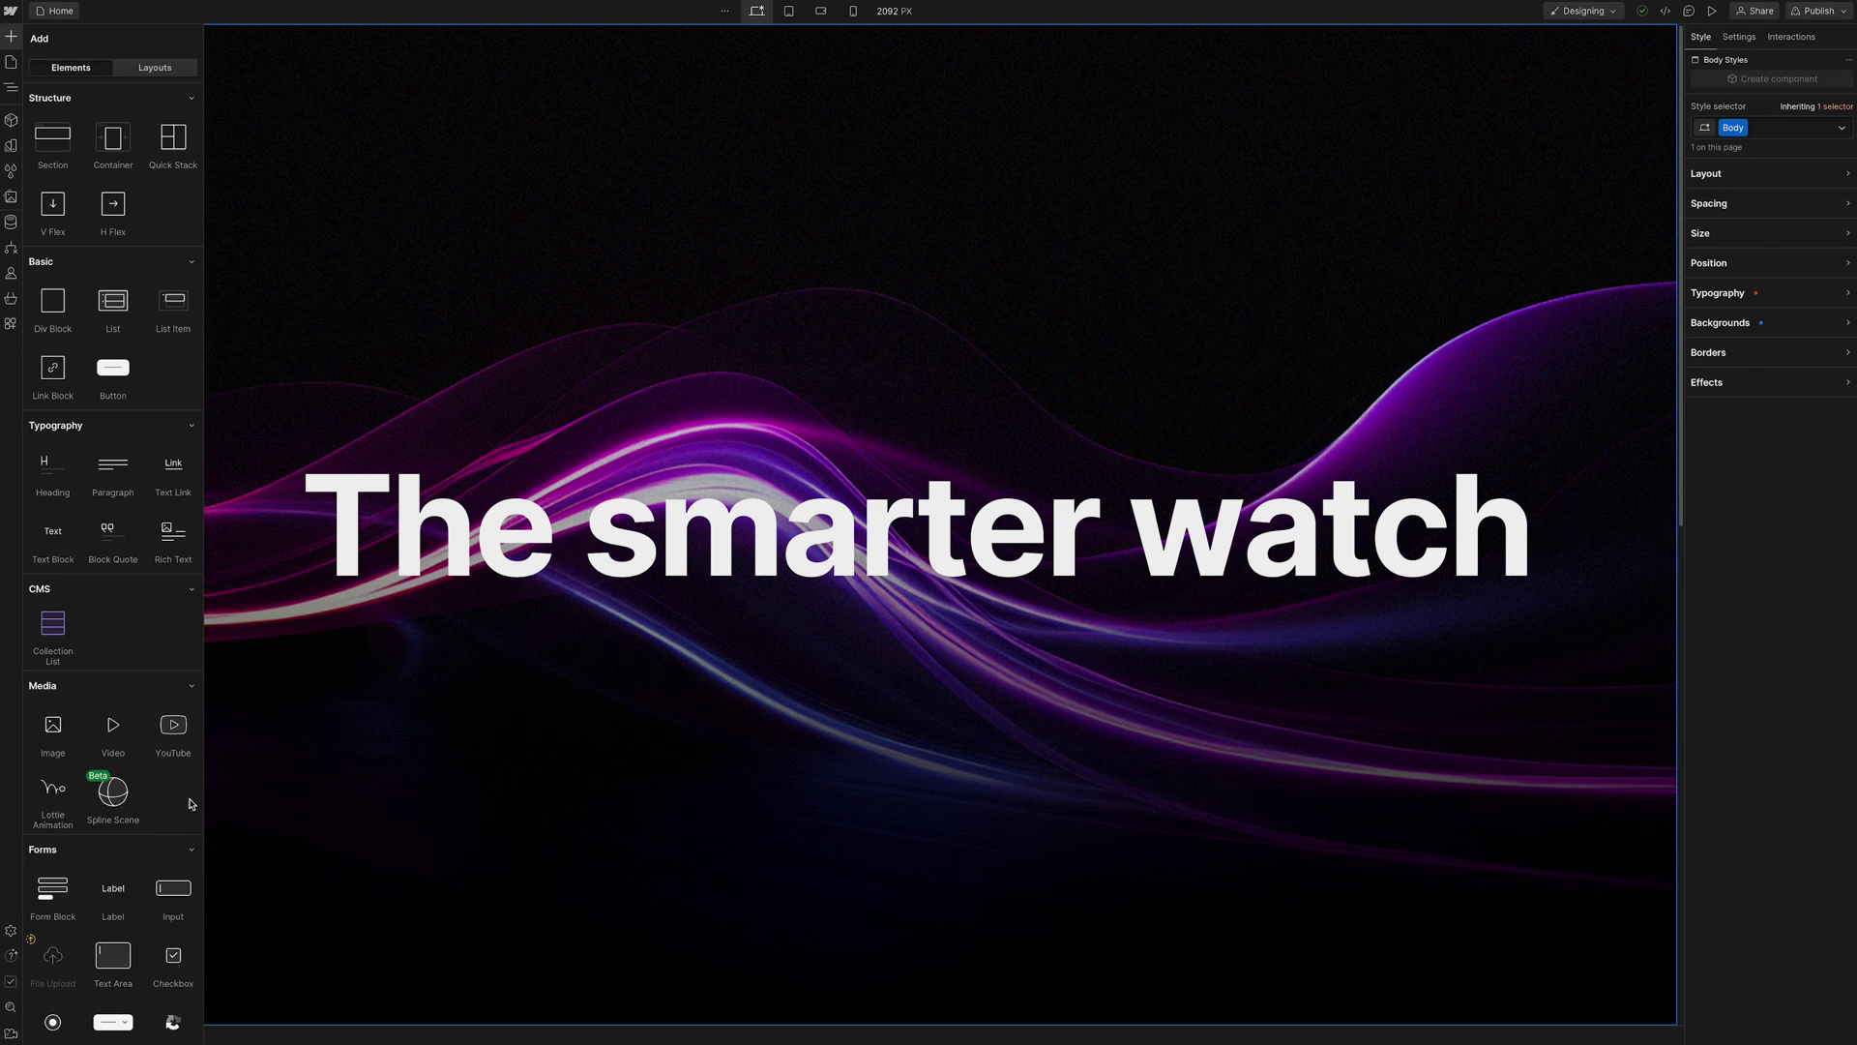
pyautogui.click(113, 793)
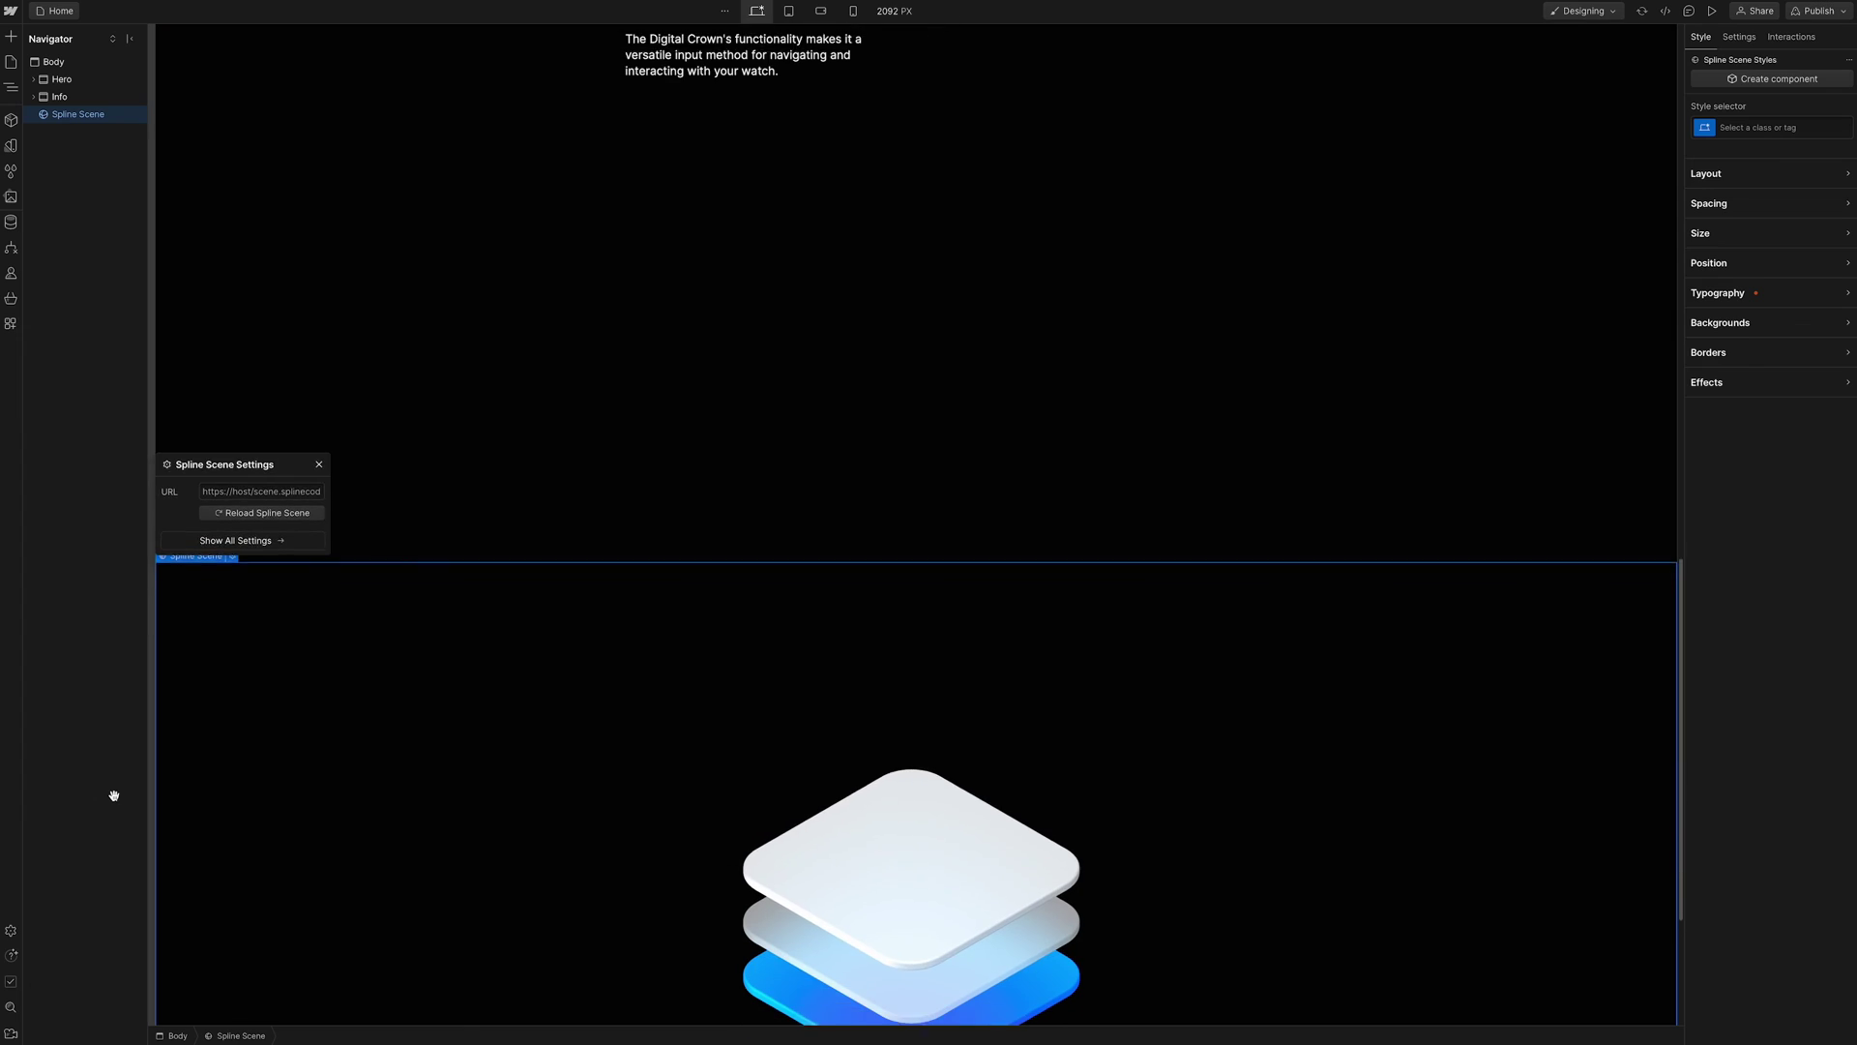
# Copy the isolated splinecode URL from TextEdit into the Spline Scene's URL setting in Webflow and reload the scene
pyautogui.press('super+Tab')
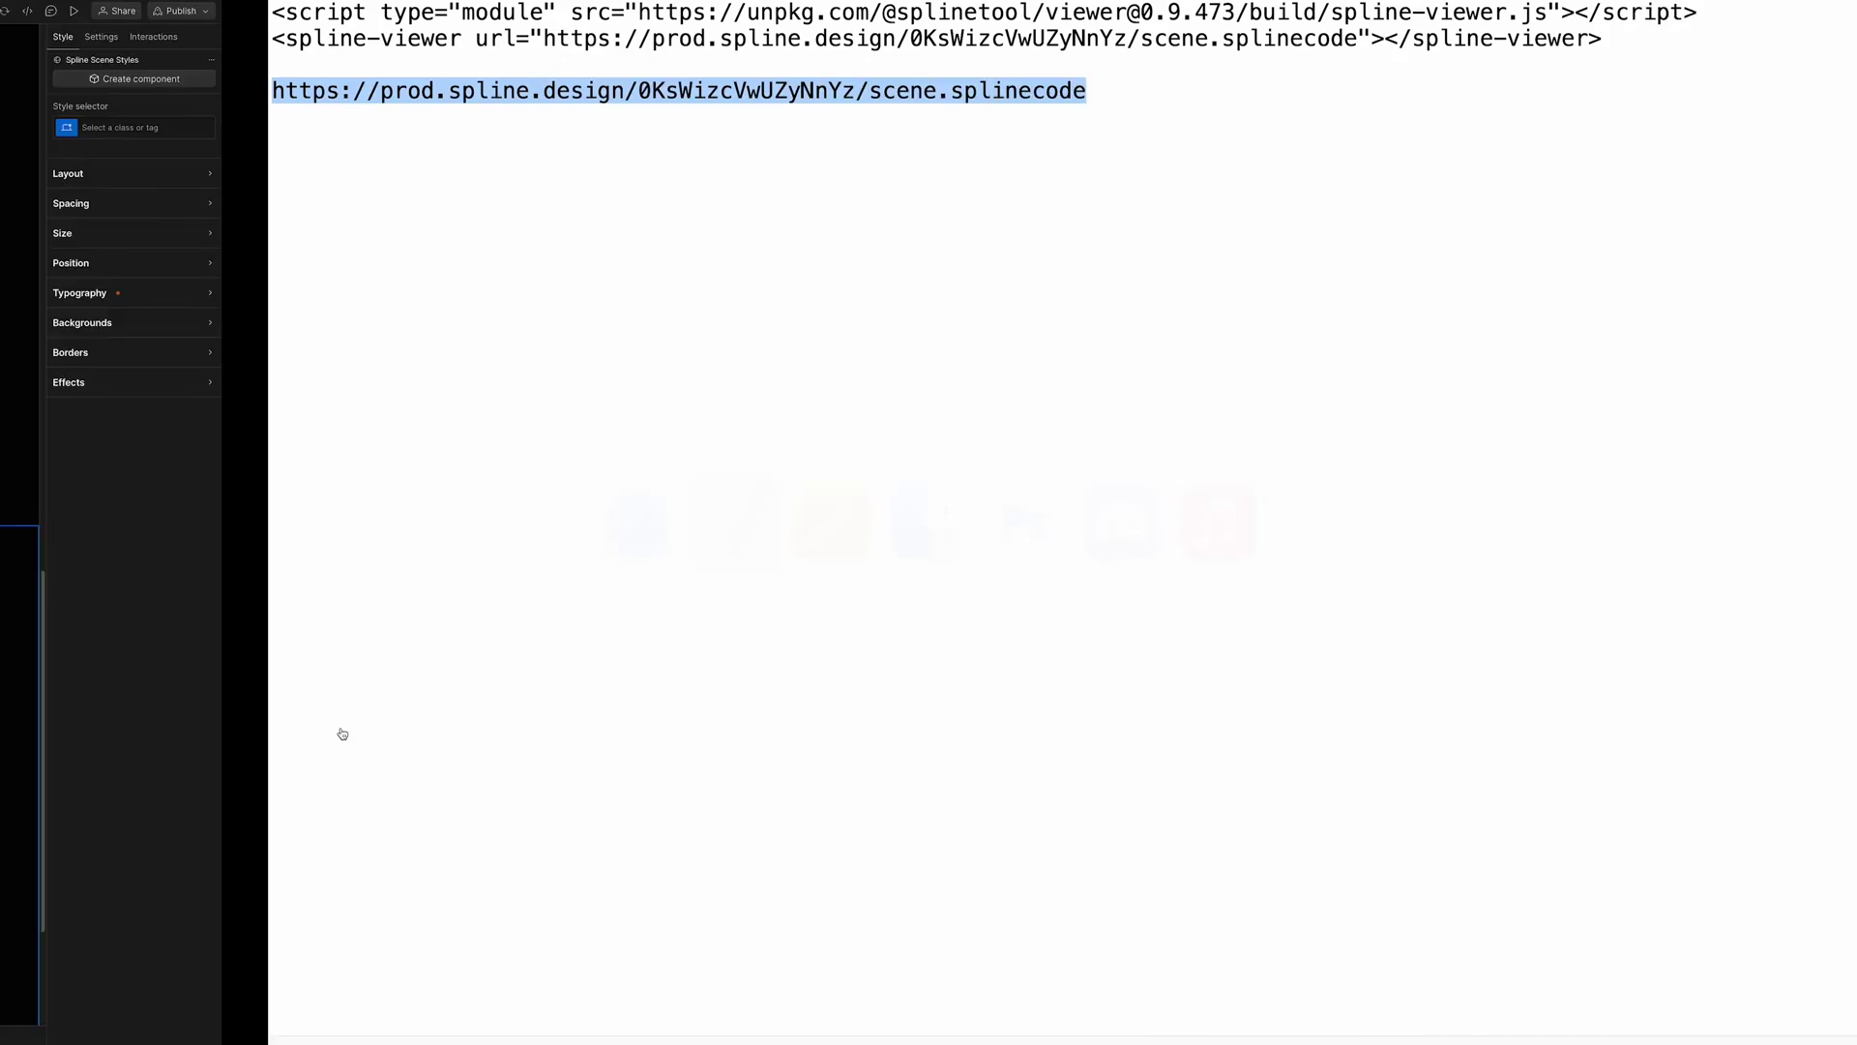
pyautogui.rightClick(321, 94)
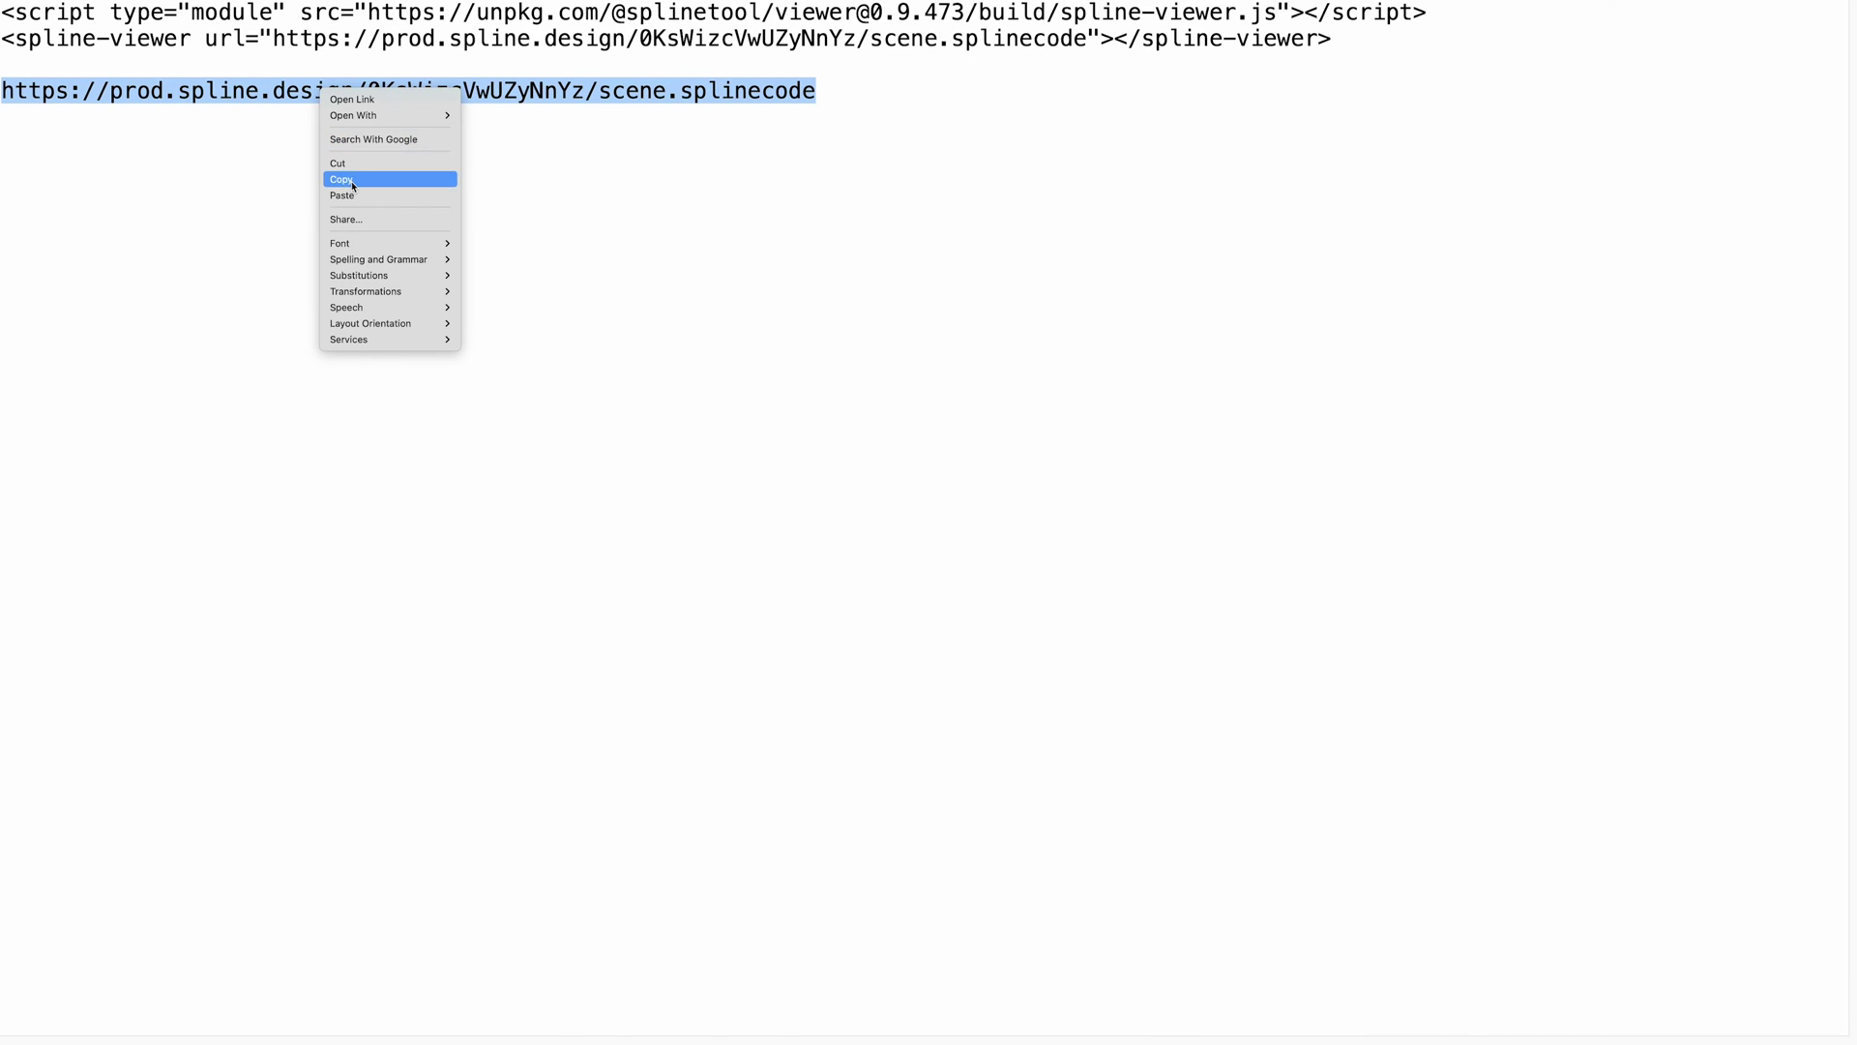
pyautogui.click(353, 180)
pyautogui.press('super+Tab')
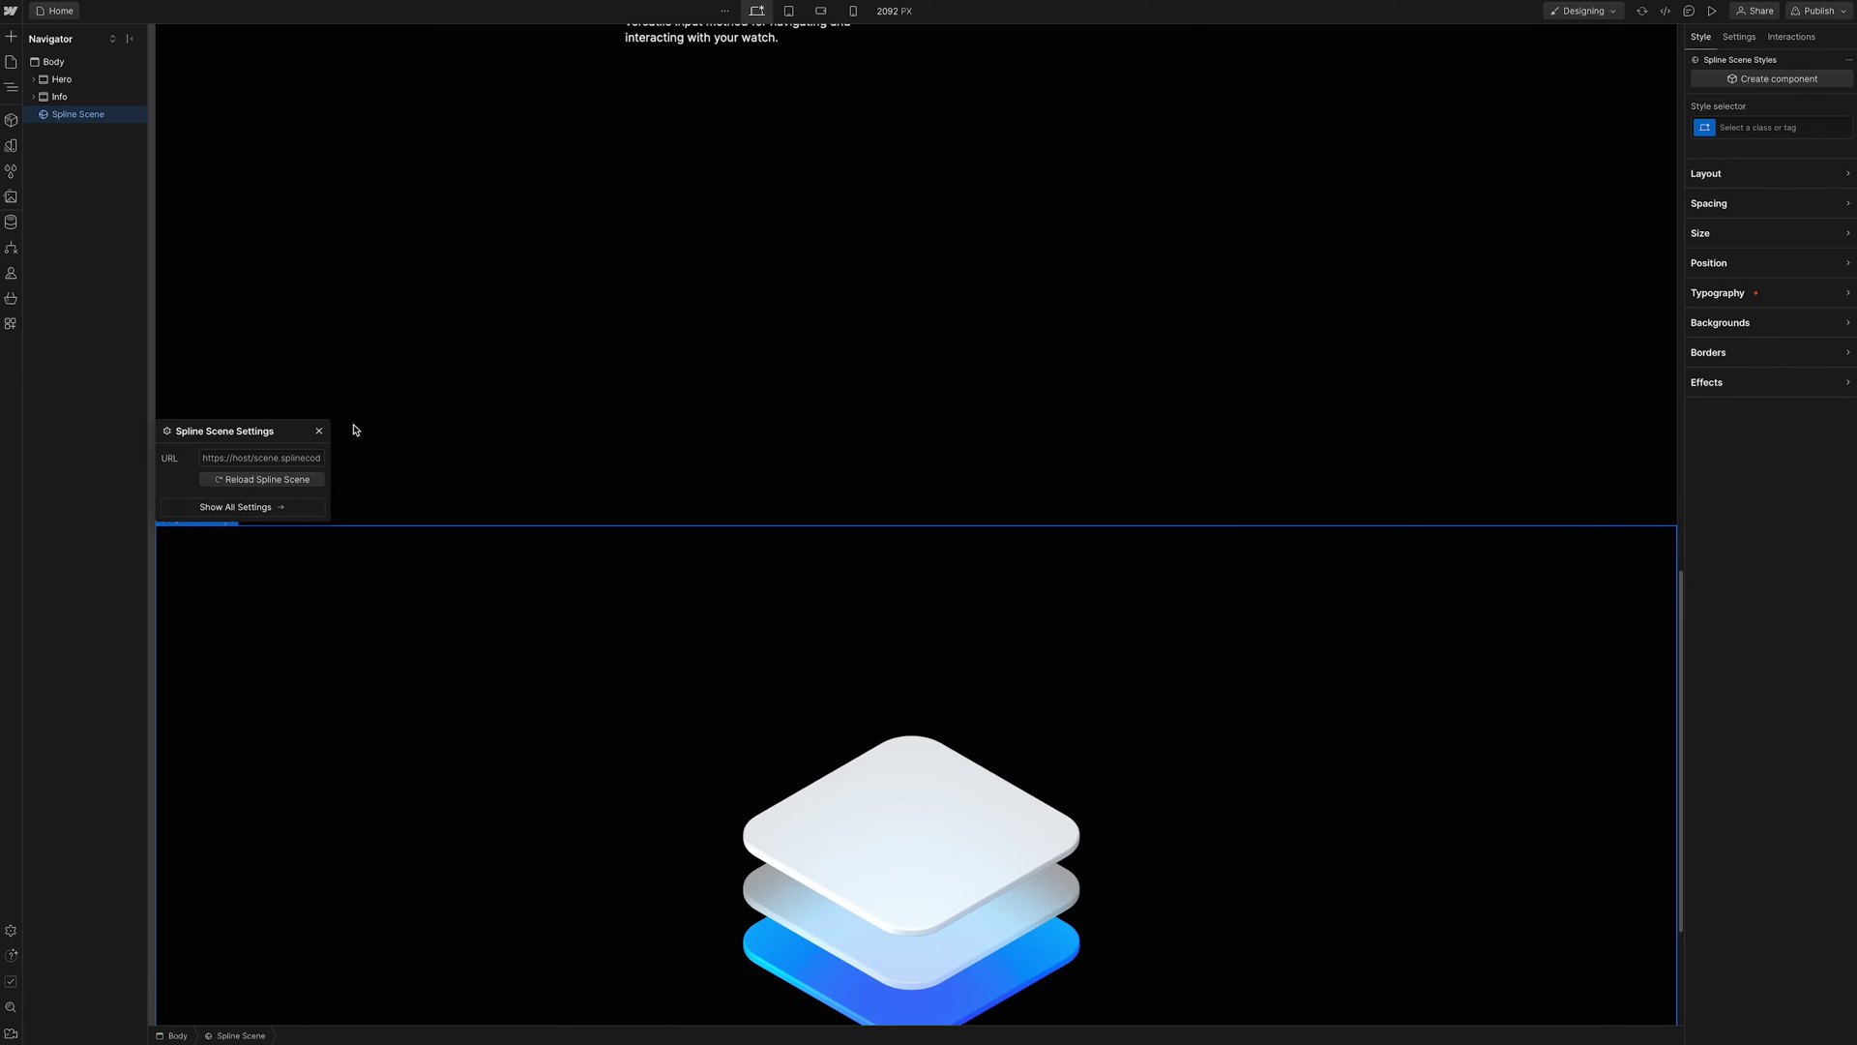
pyautogui.click(282, 458)
pyautogui.press('super+v')
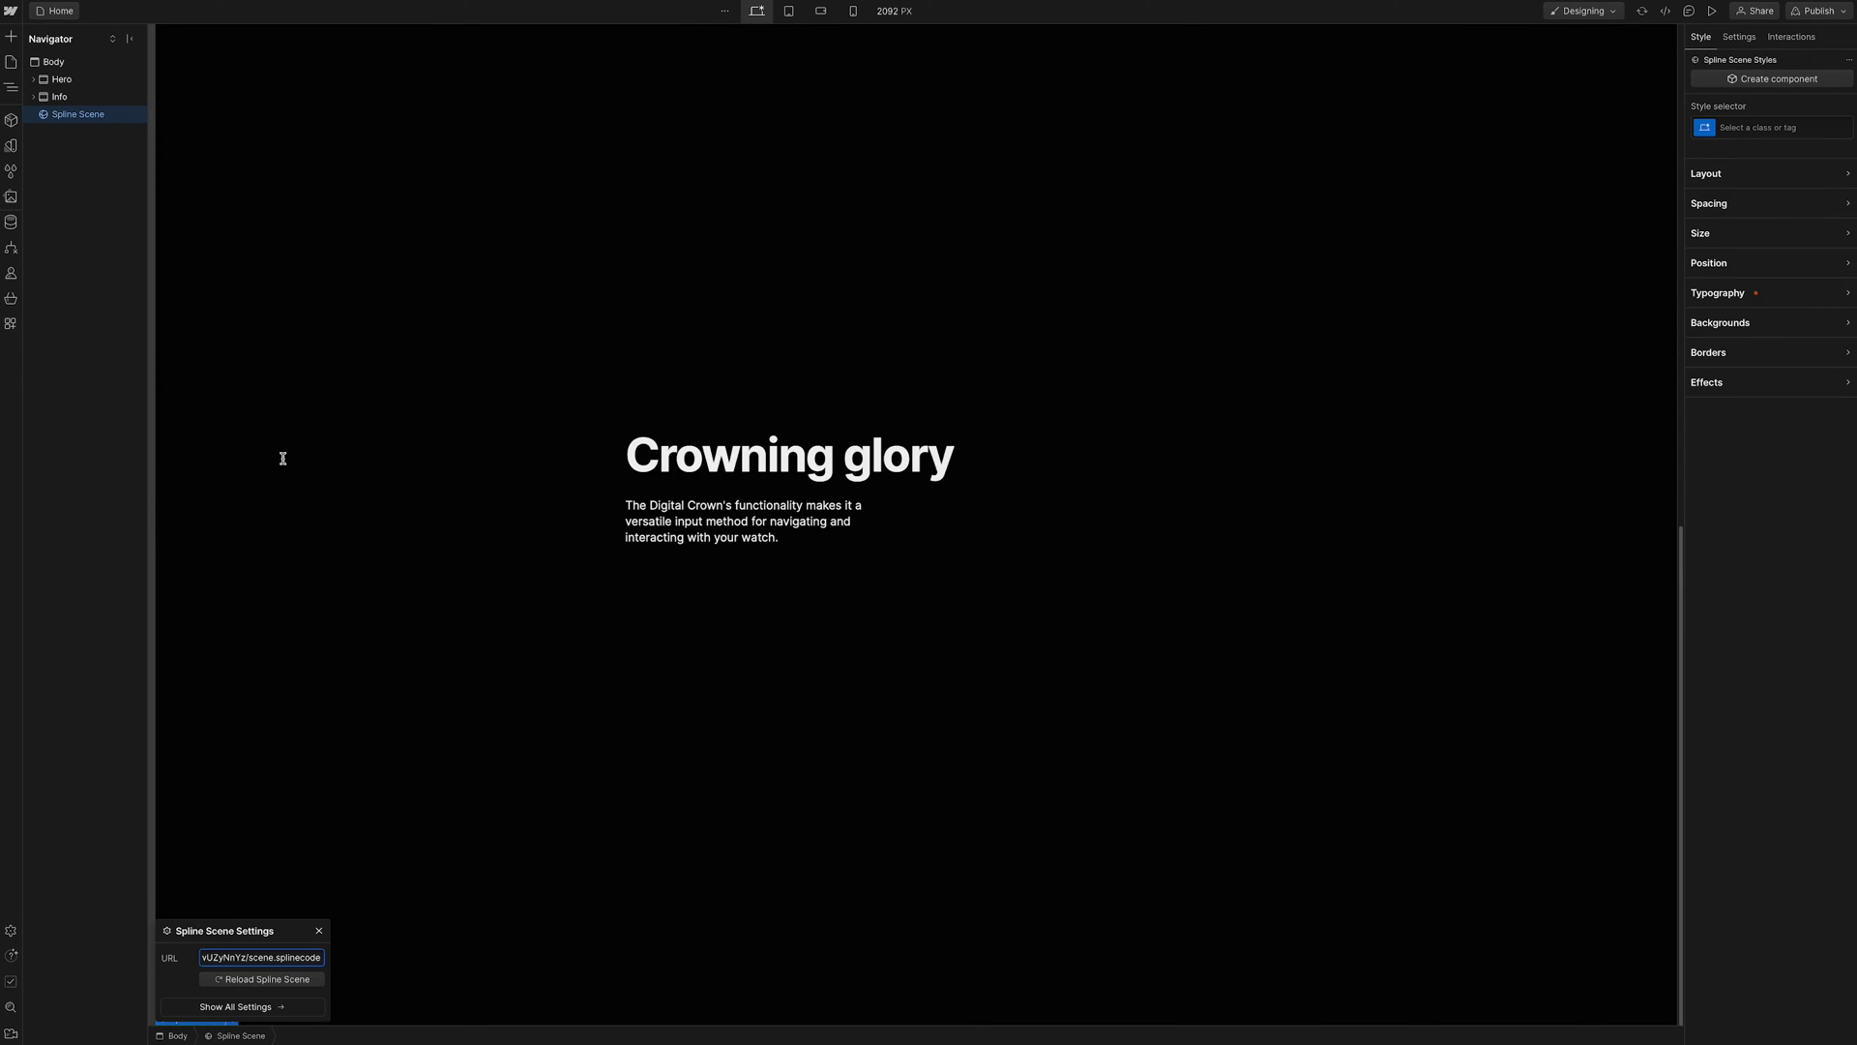
pyautogui.click(314, 980)
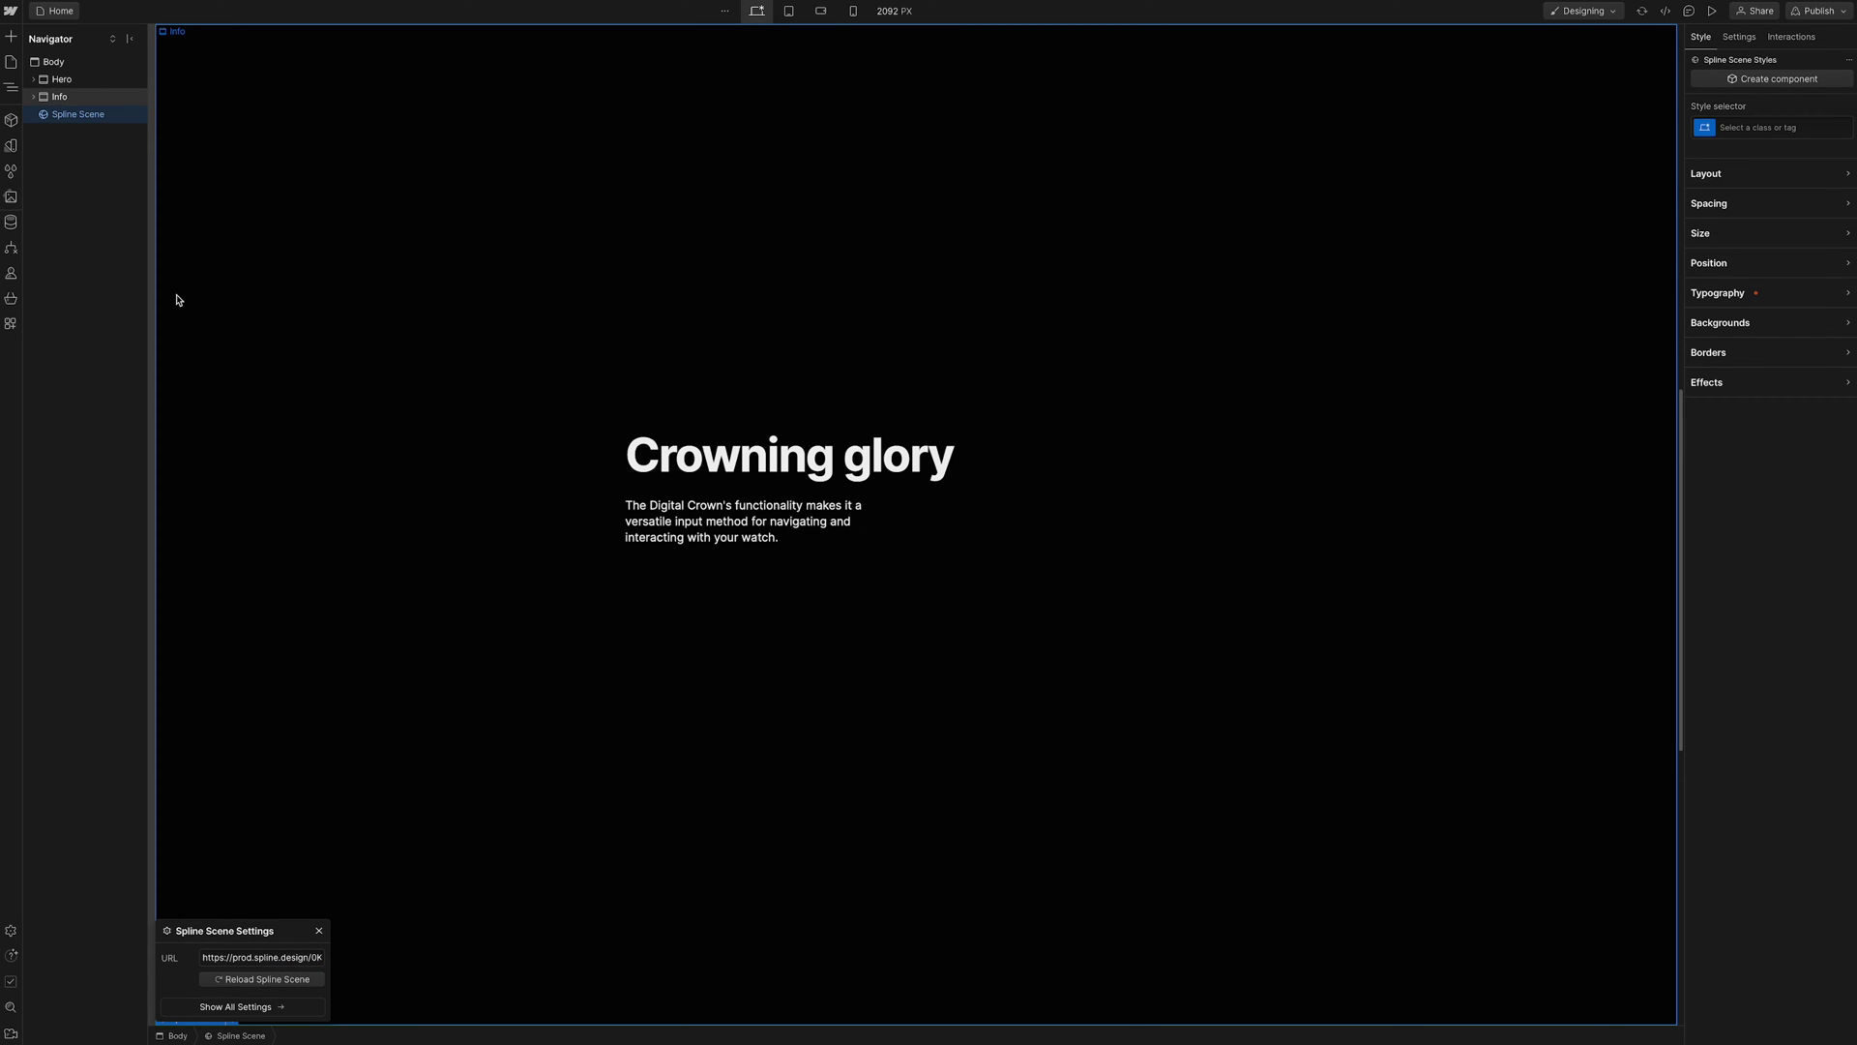
# Move the Spline Scene above the Hero section in the page structure and set its height to 100 VH
pyautogui.moveTo(43, 116); pyautogui.dragTo(47, 71)
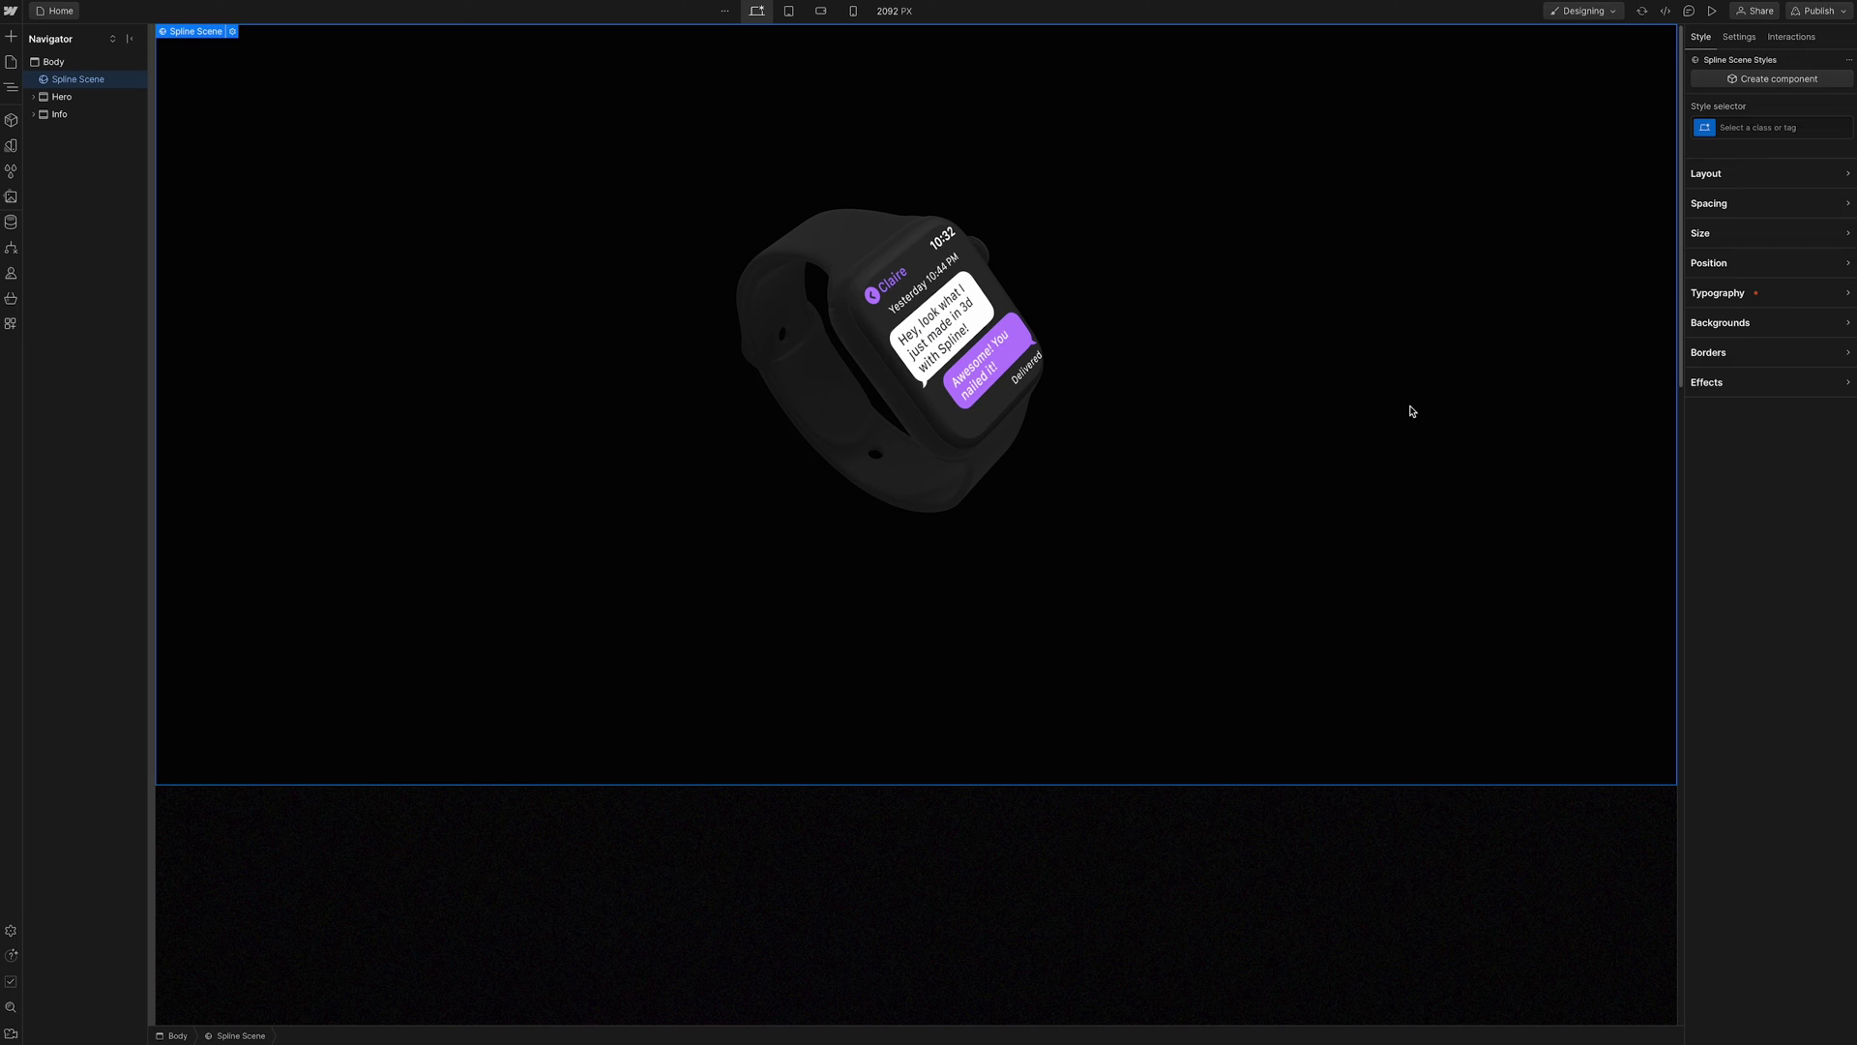
pyautogui.click(1848, 235)
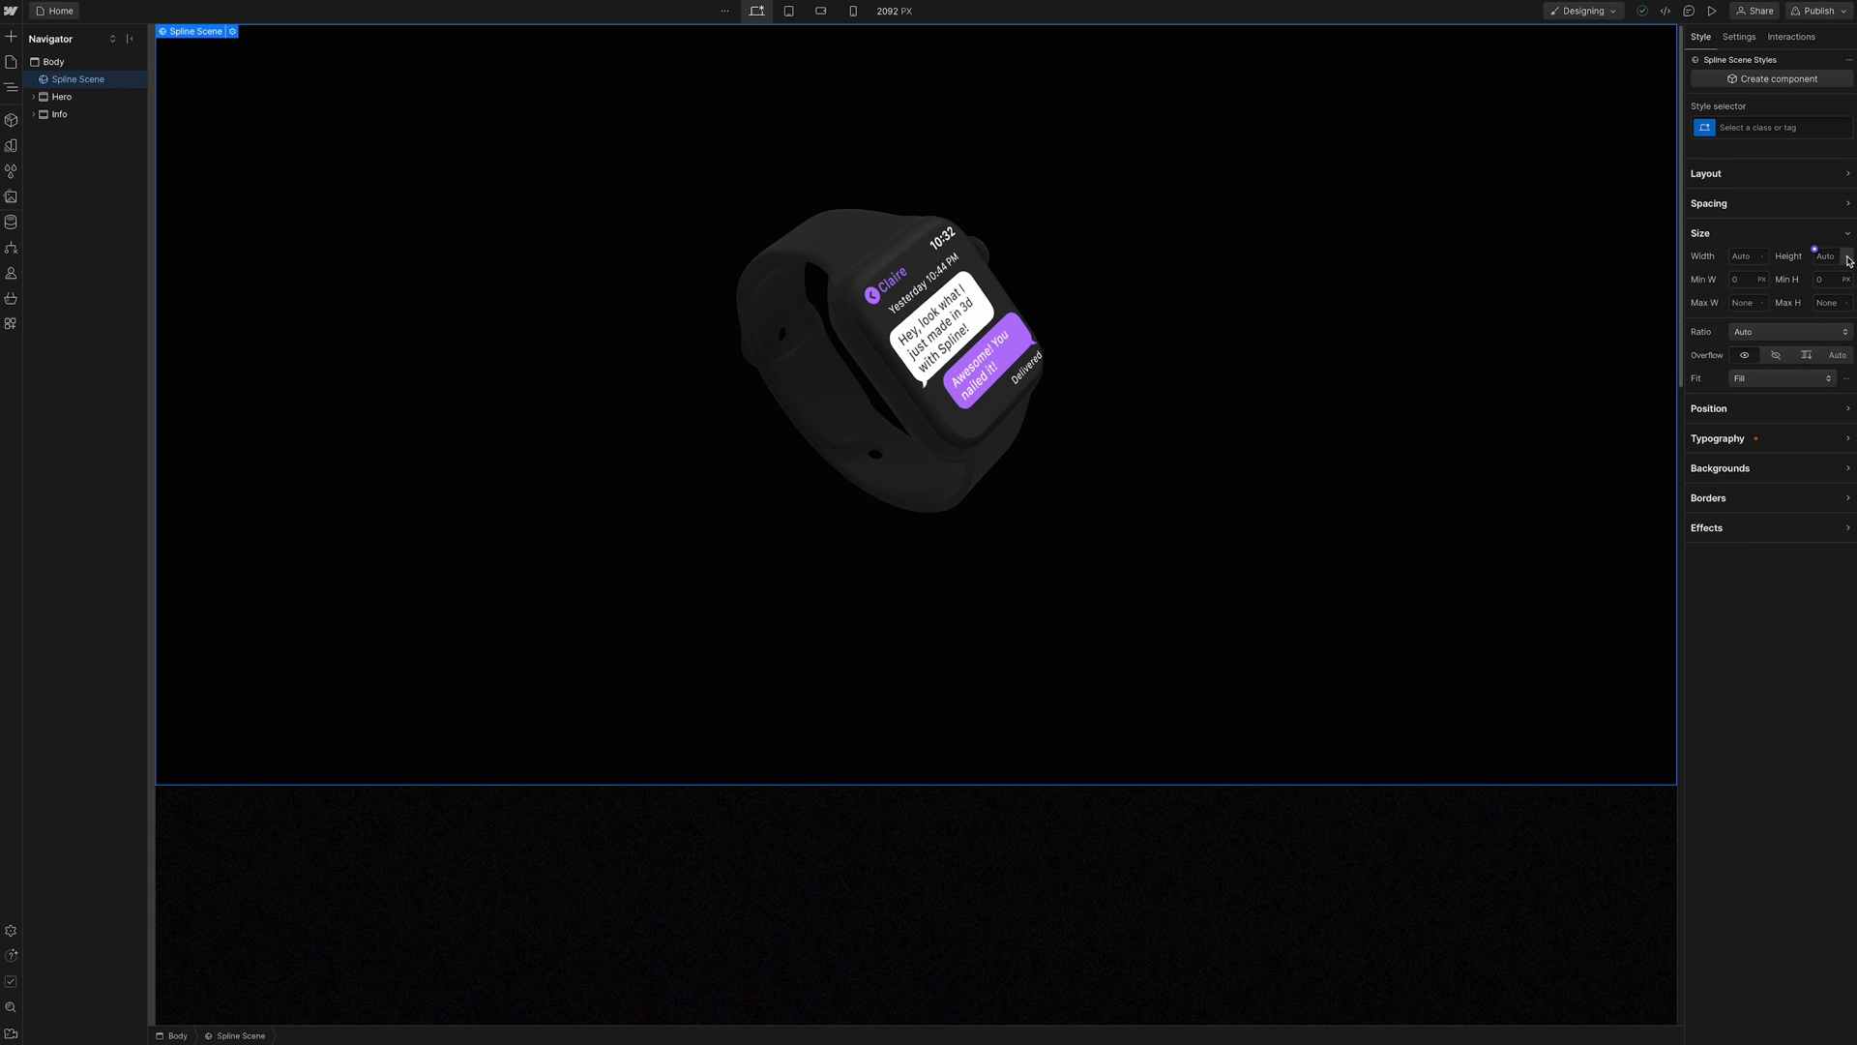
pyautogui.click(1847, 258)
pyautogui.click(1828, 199)
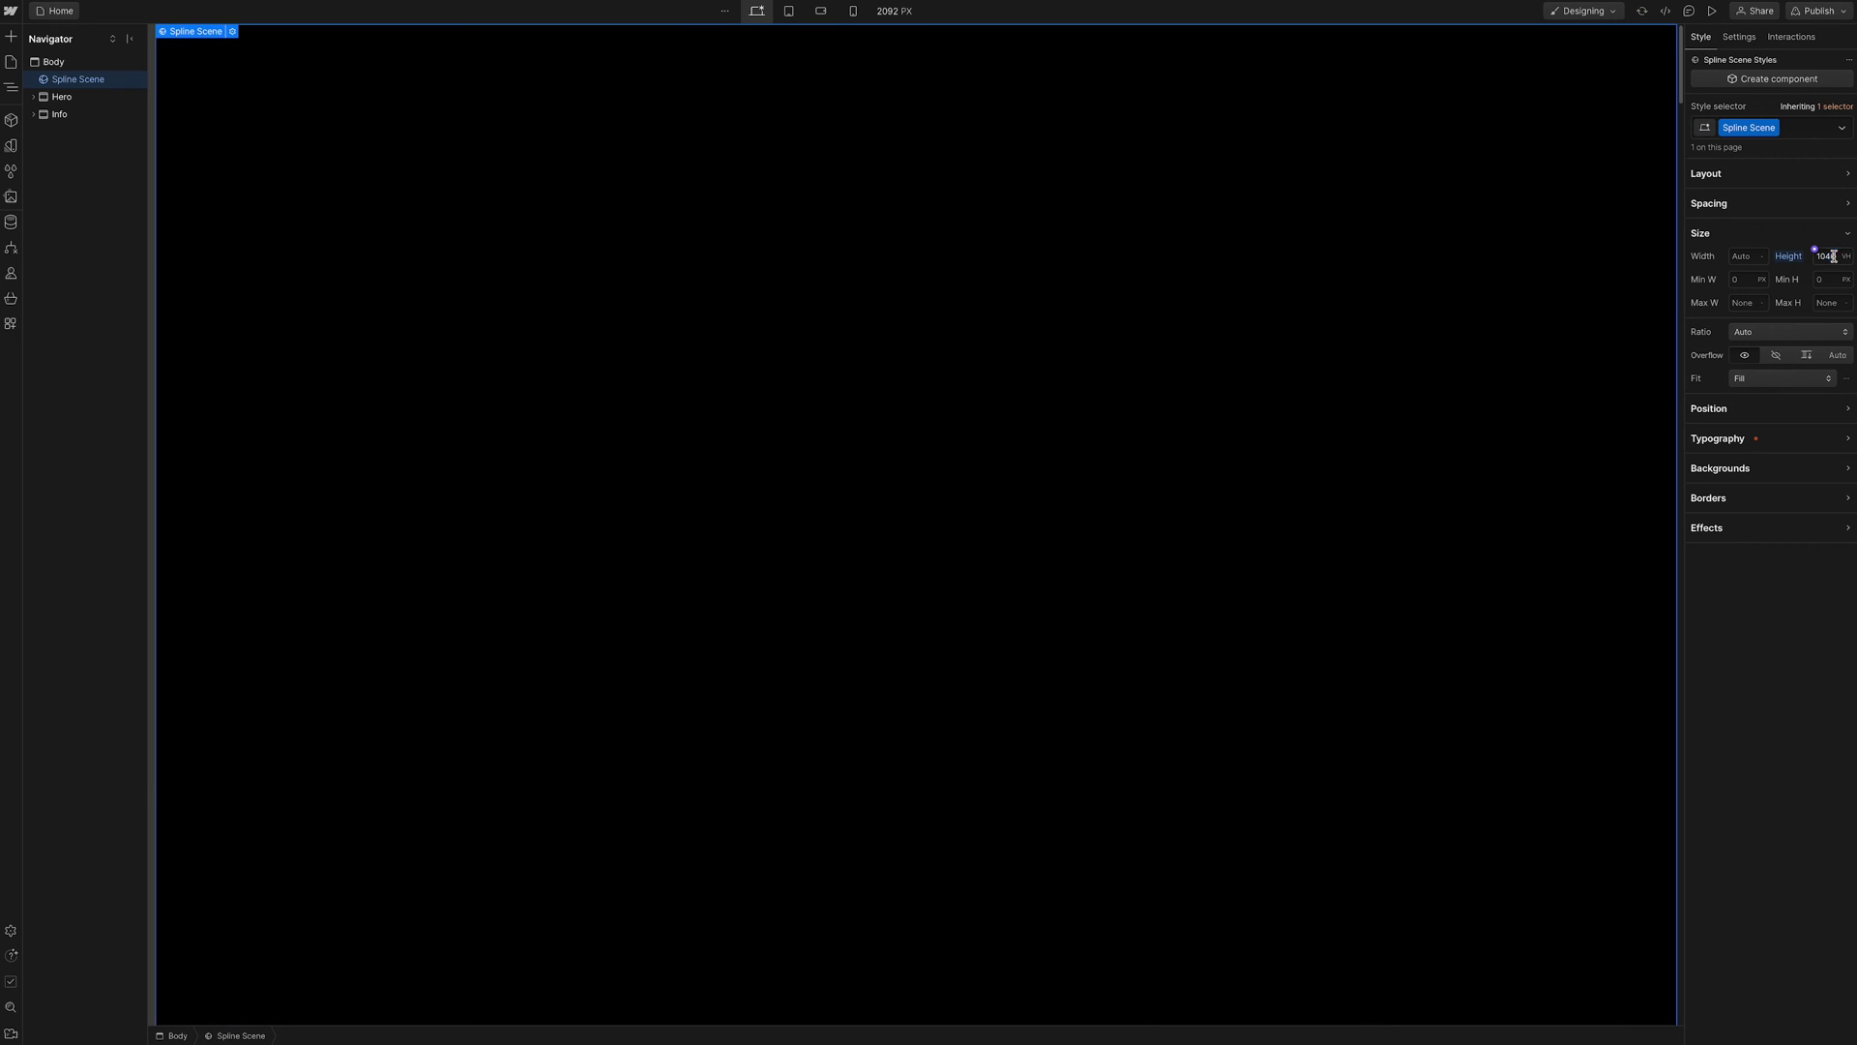
pyautogui.write('100')
pyautogui.press('Return')
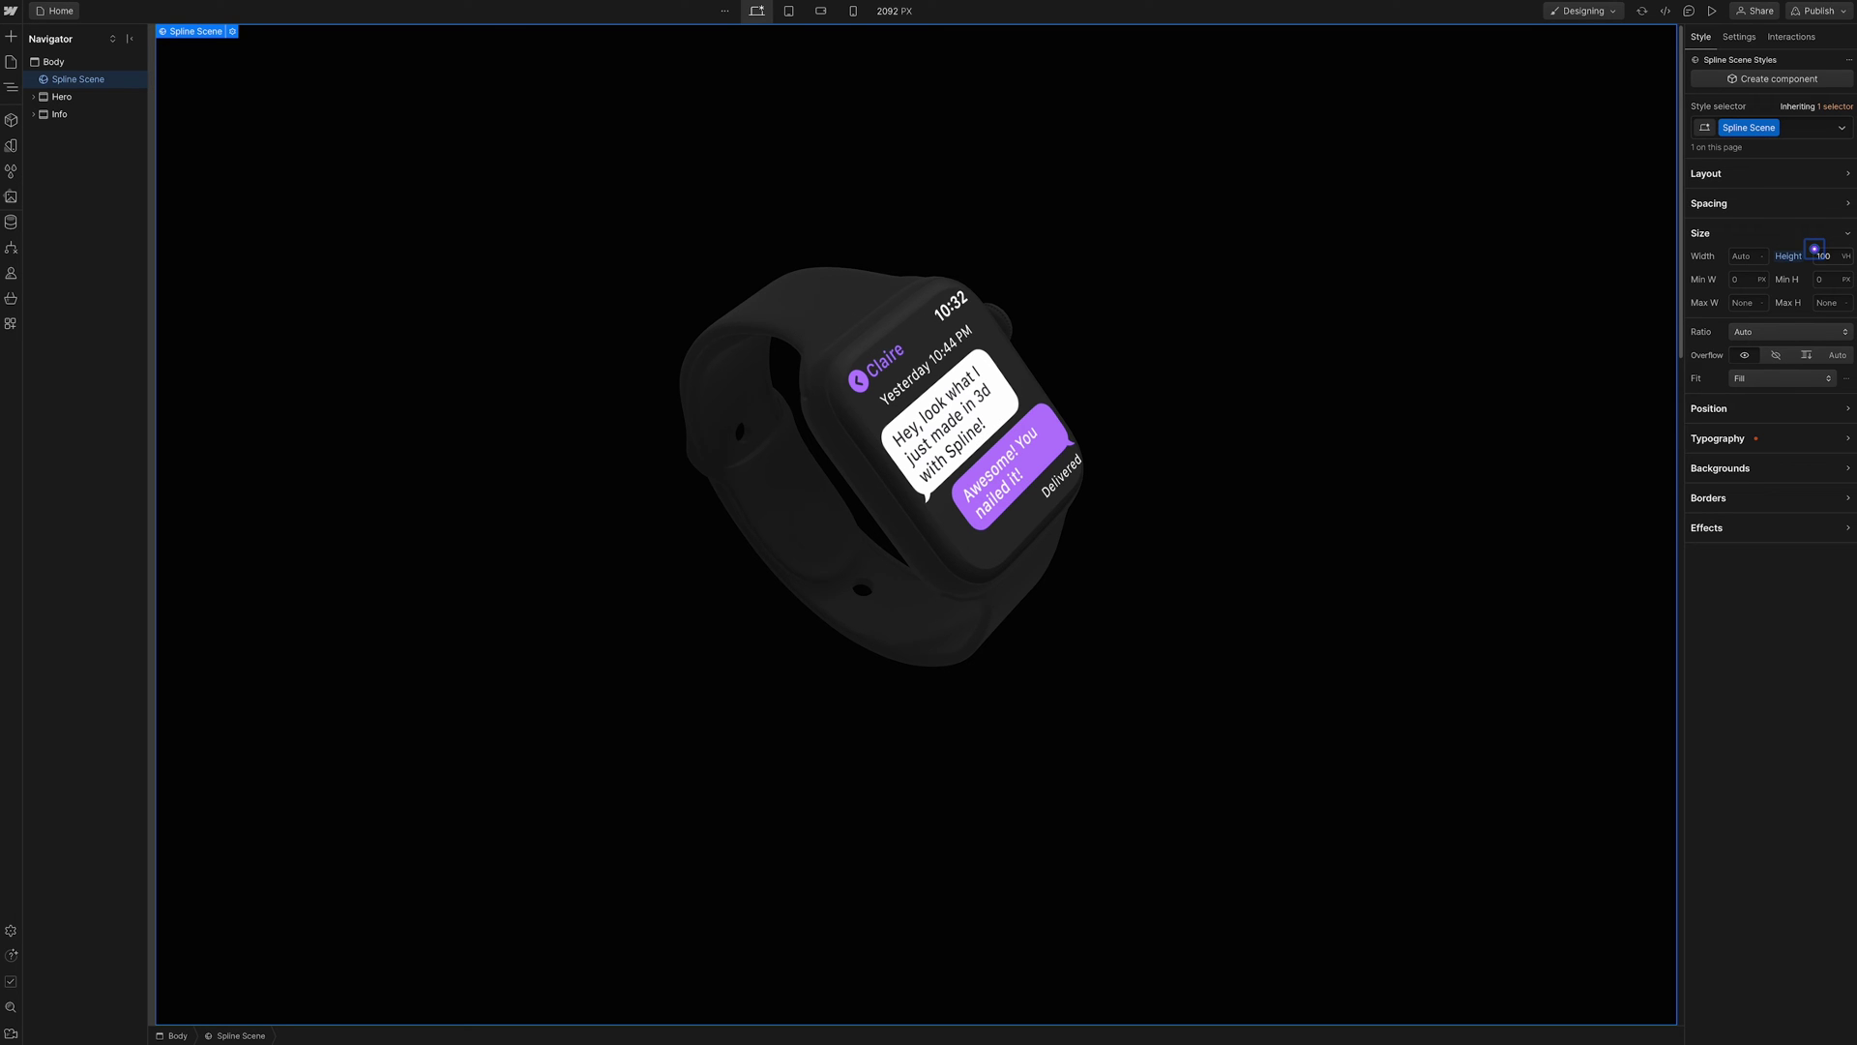
# Set the Spline Scene's position to Sticky with a top offset of 0
pyautogui.click(1844, 409)
pyautogui.click(1794, 432)
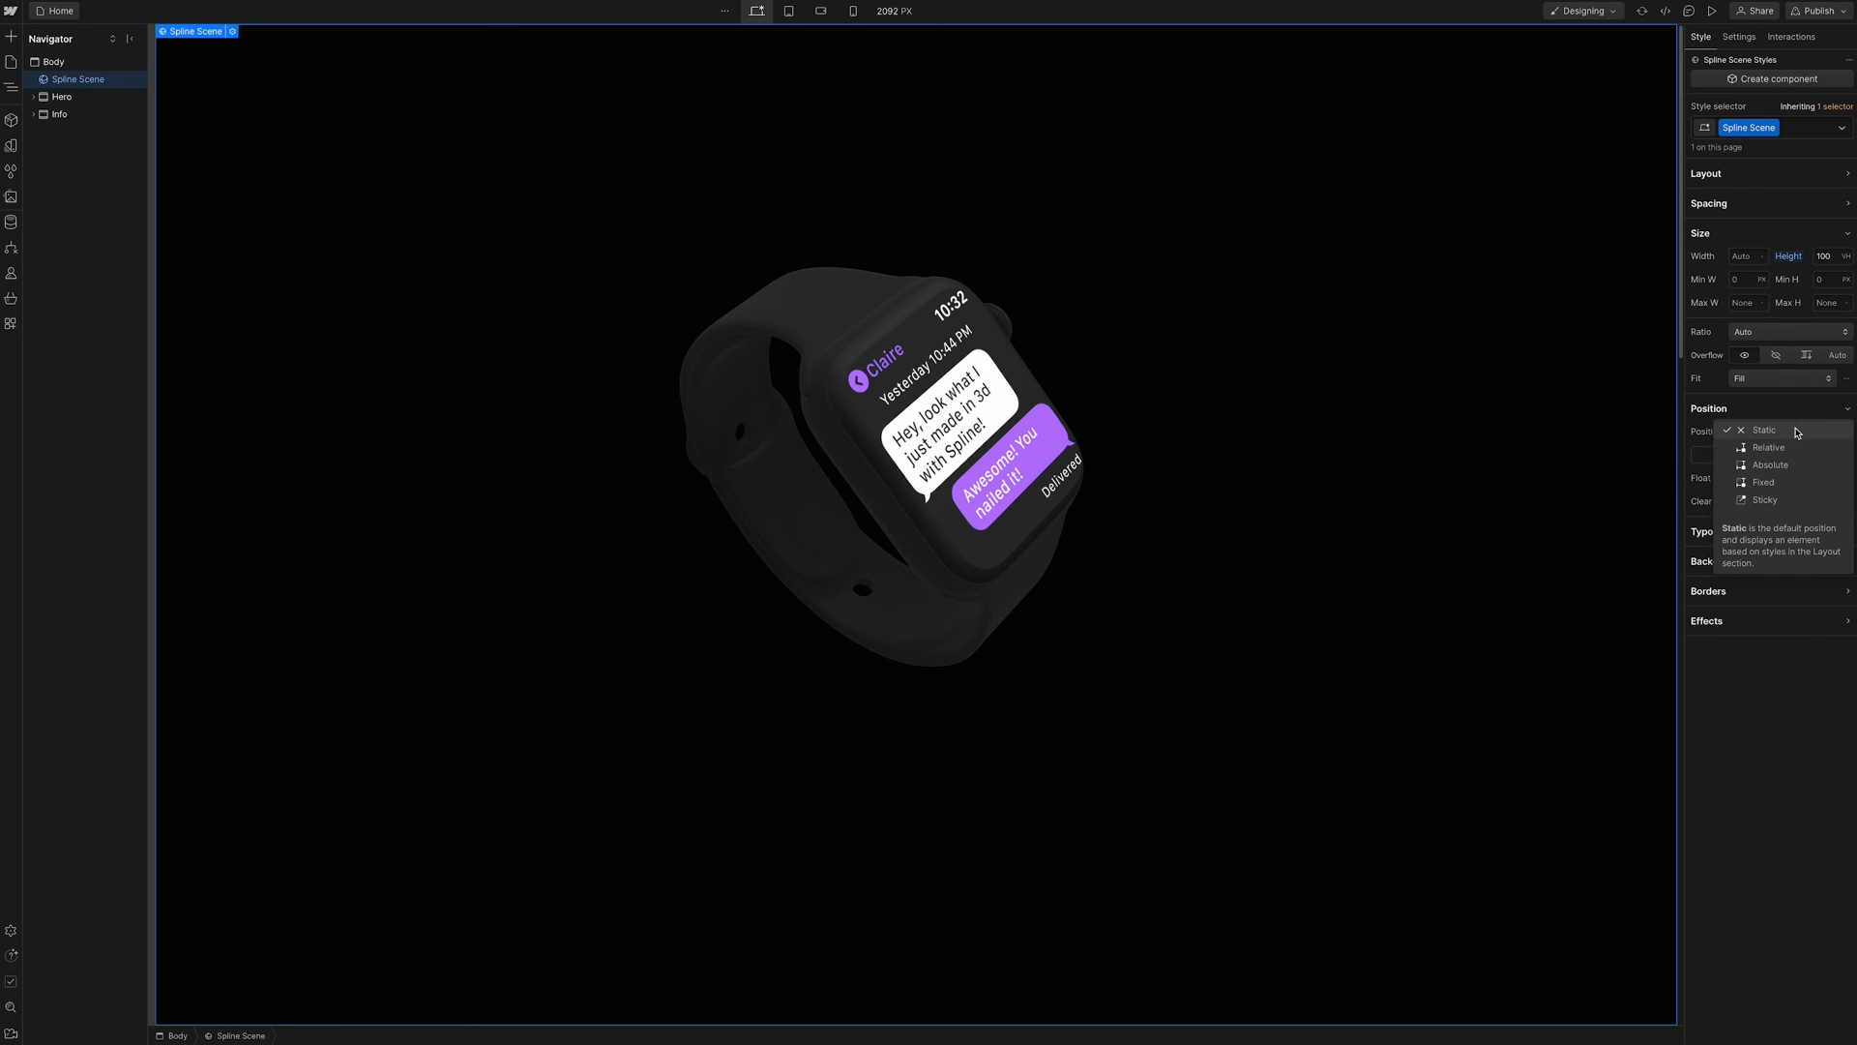
pyautogui.click(1776, 500)
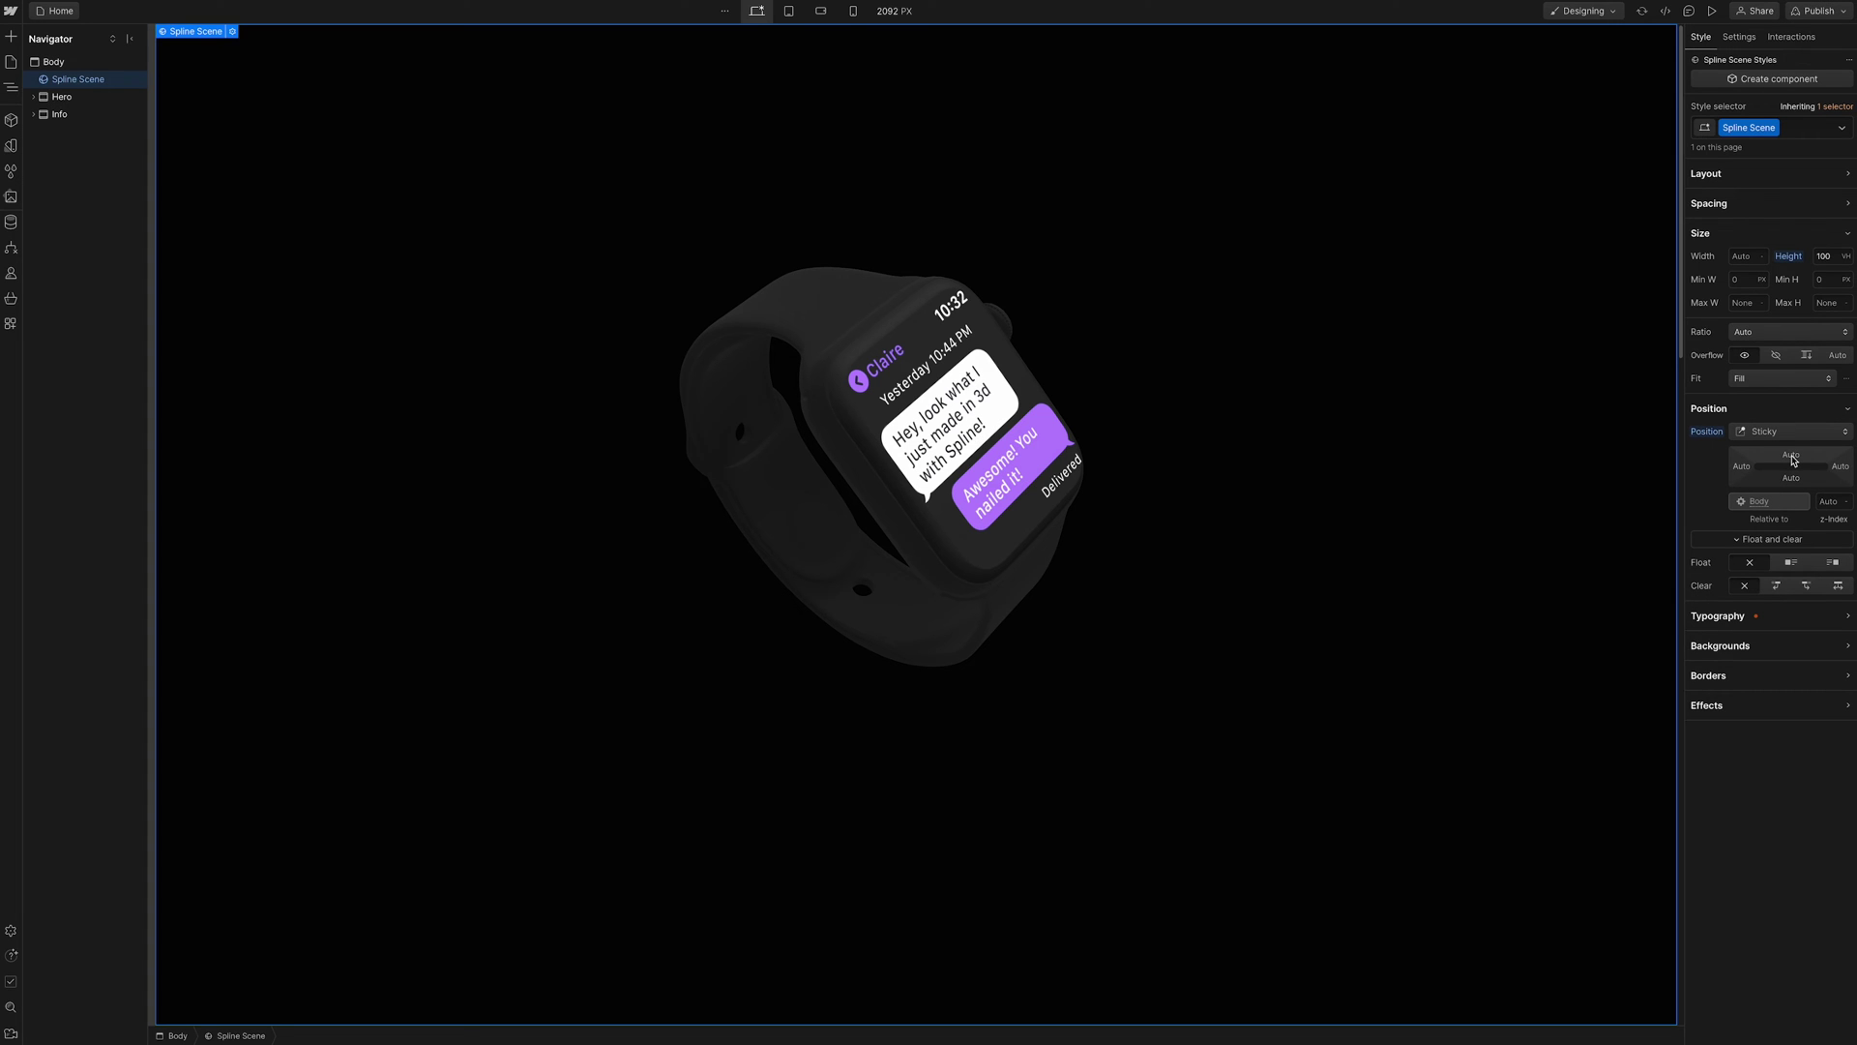
pyautogui.click(1791, 455)
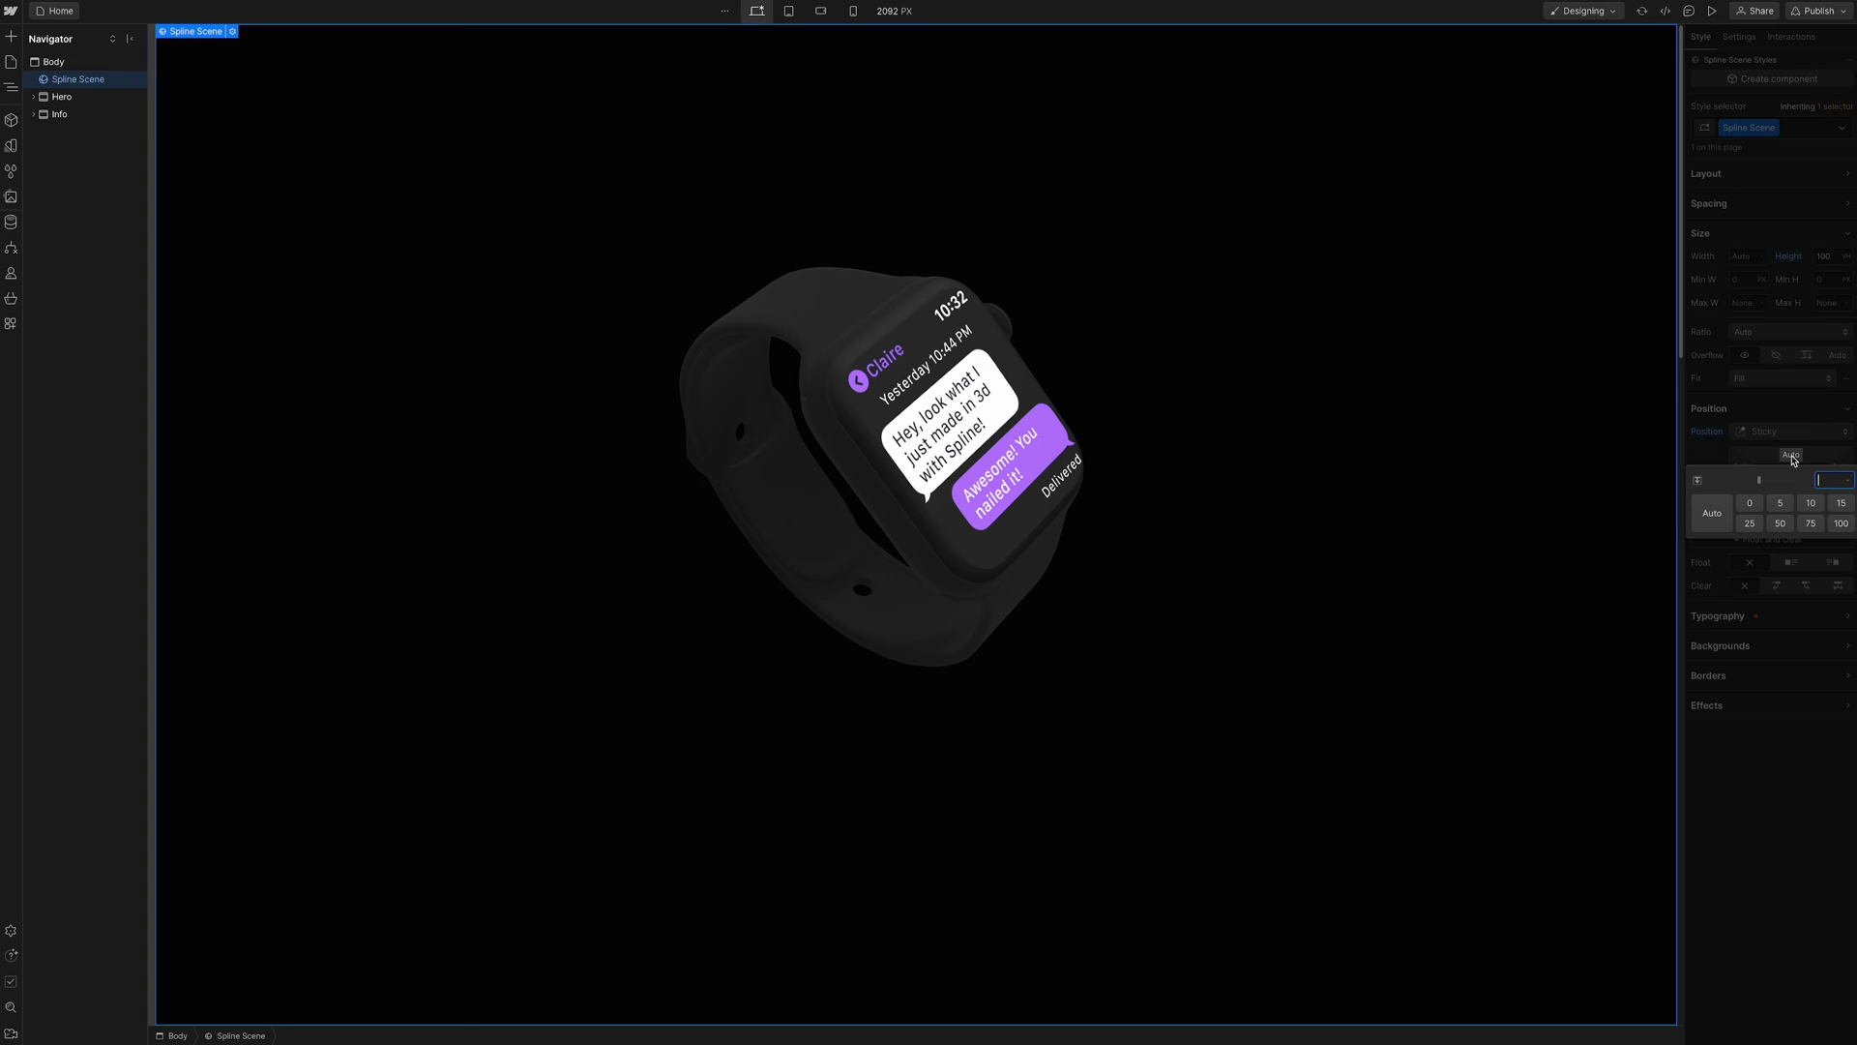
pyautogui.click(1749, 503)
pyautogui.click(1808, 413)
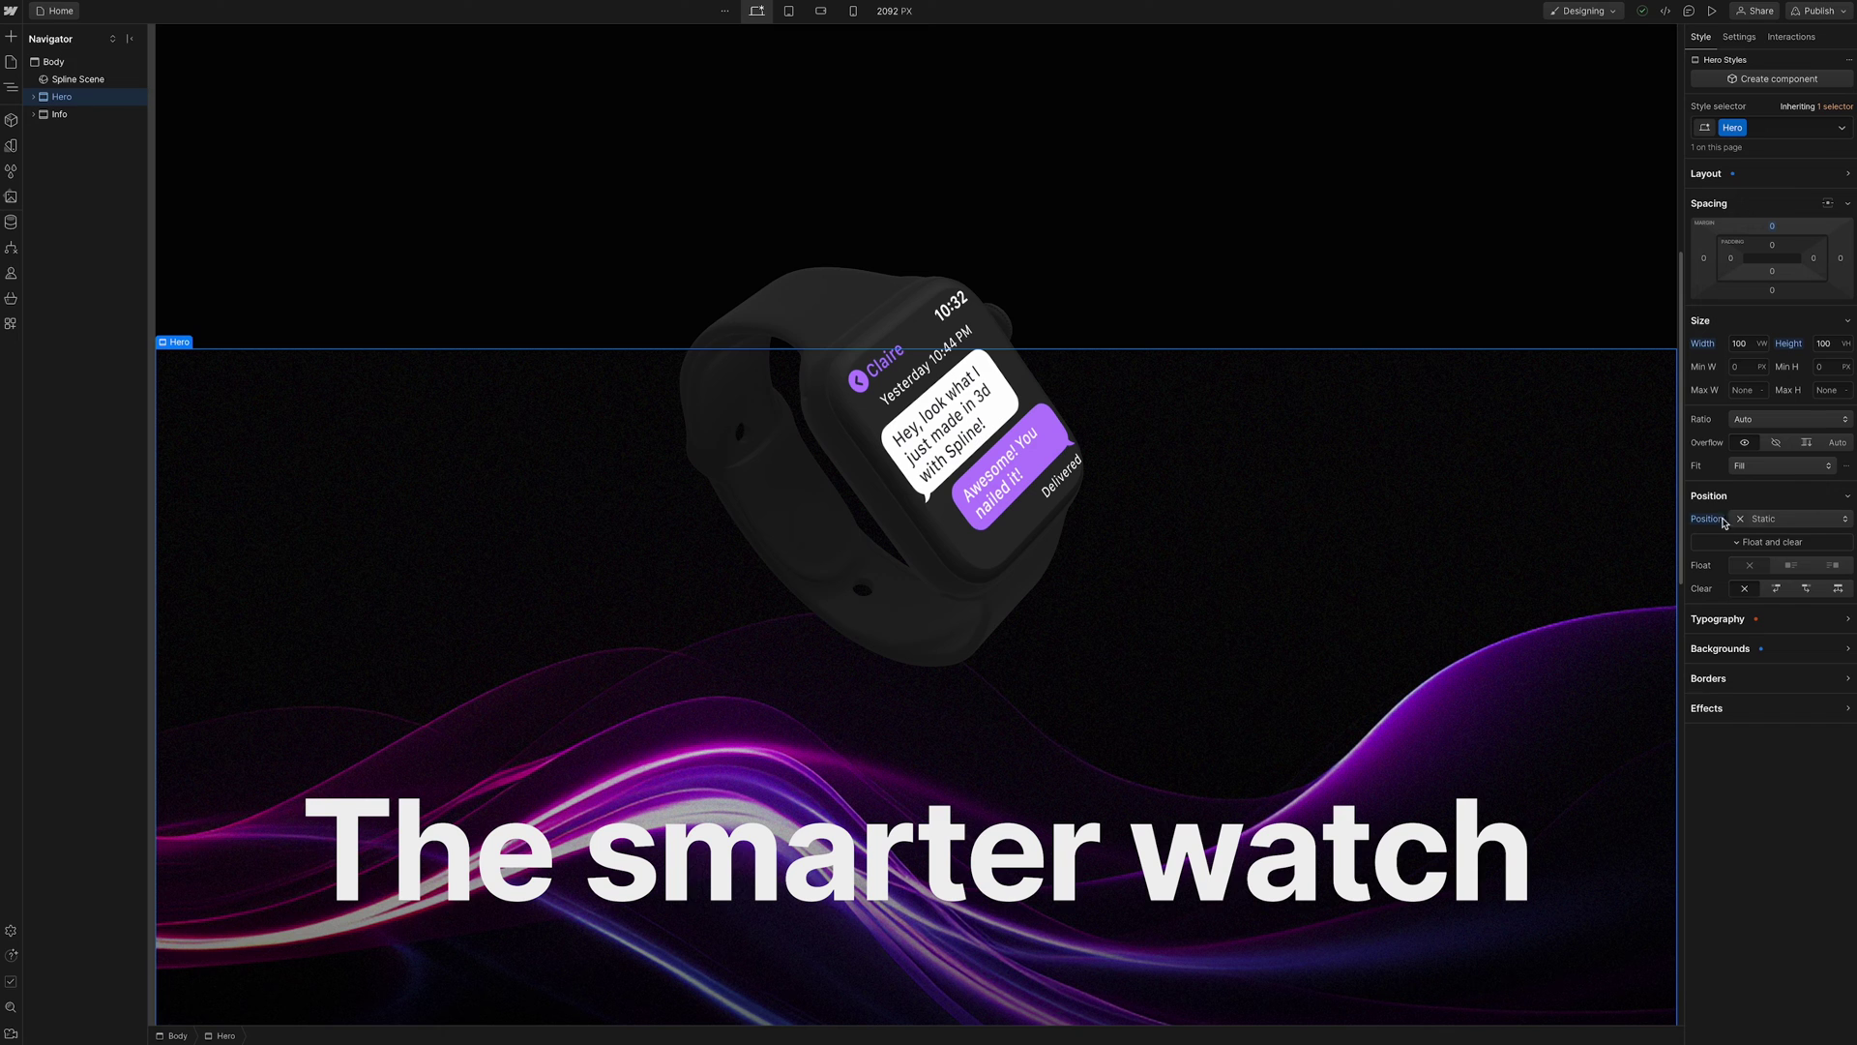
# Set the Hero section's top margin to -100 VH so it overlaps the Spline Scene, and select the Body
pyautogui.click(1772, 227)
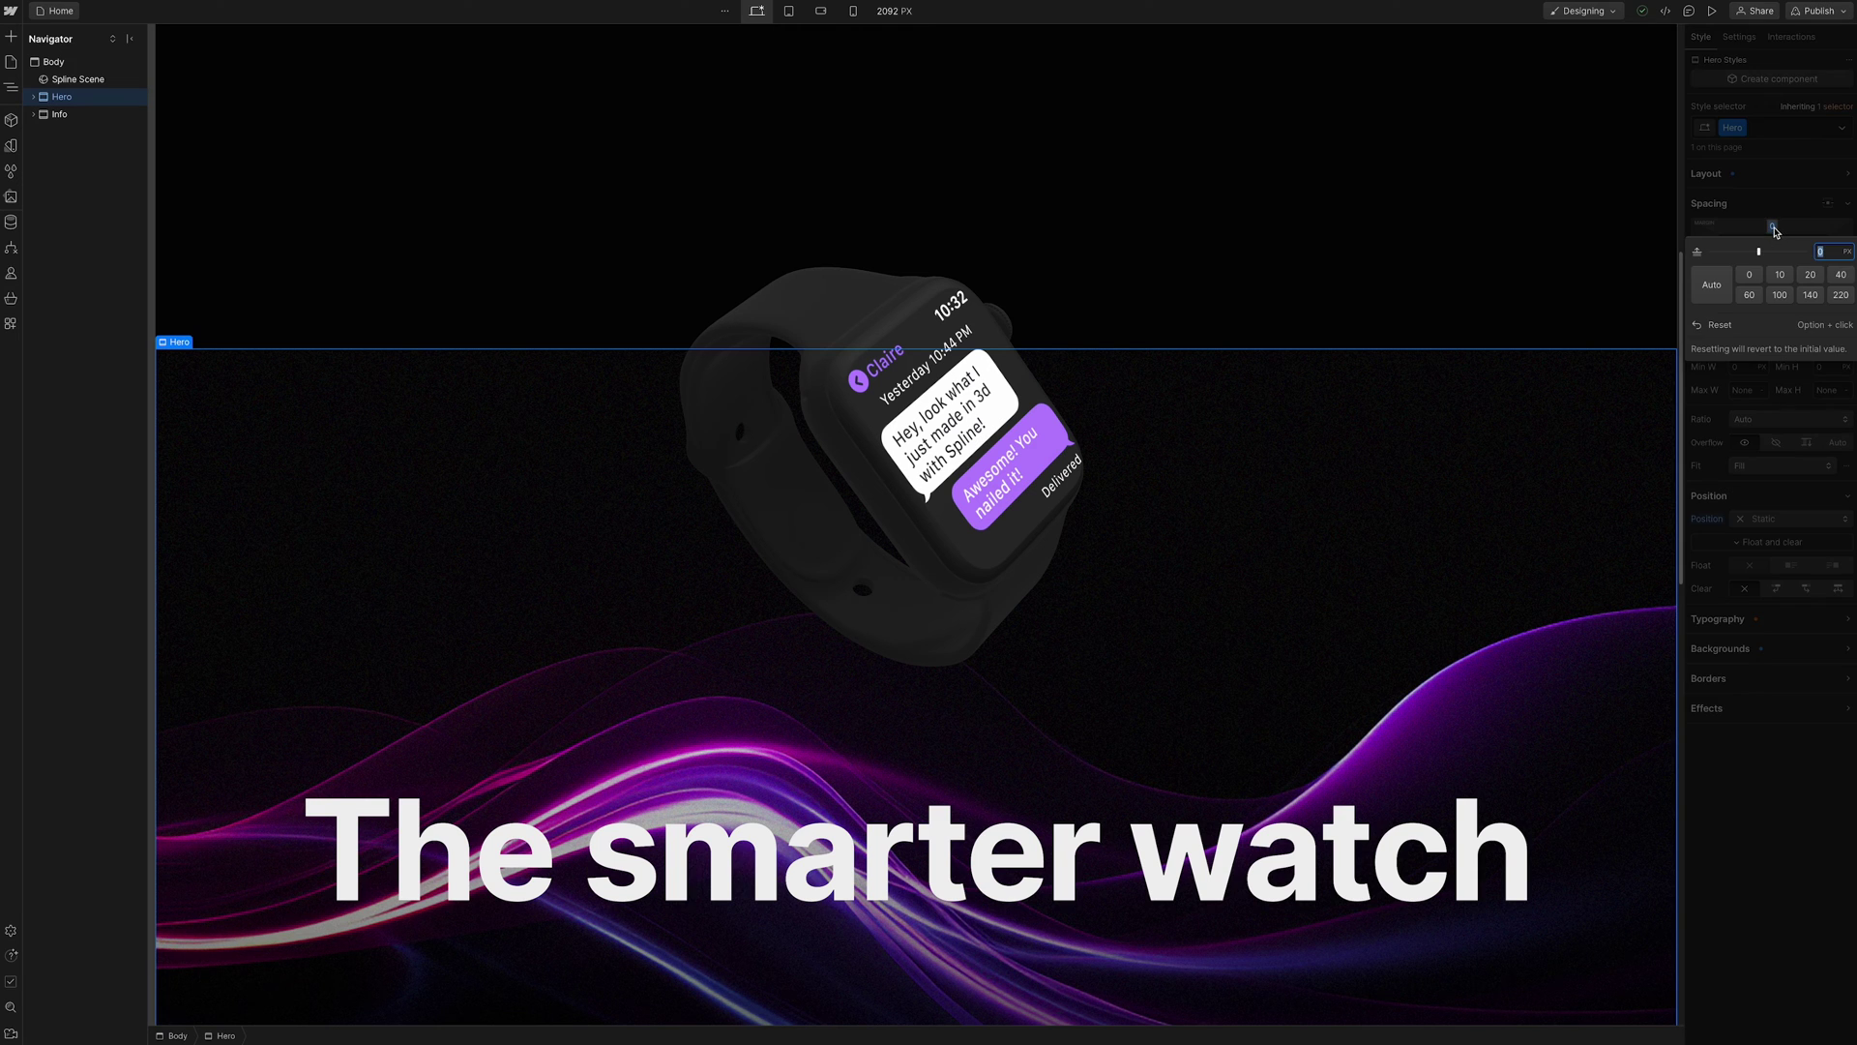
pyautogui.click(1846, 252)
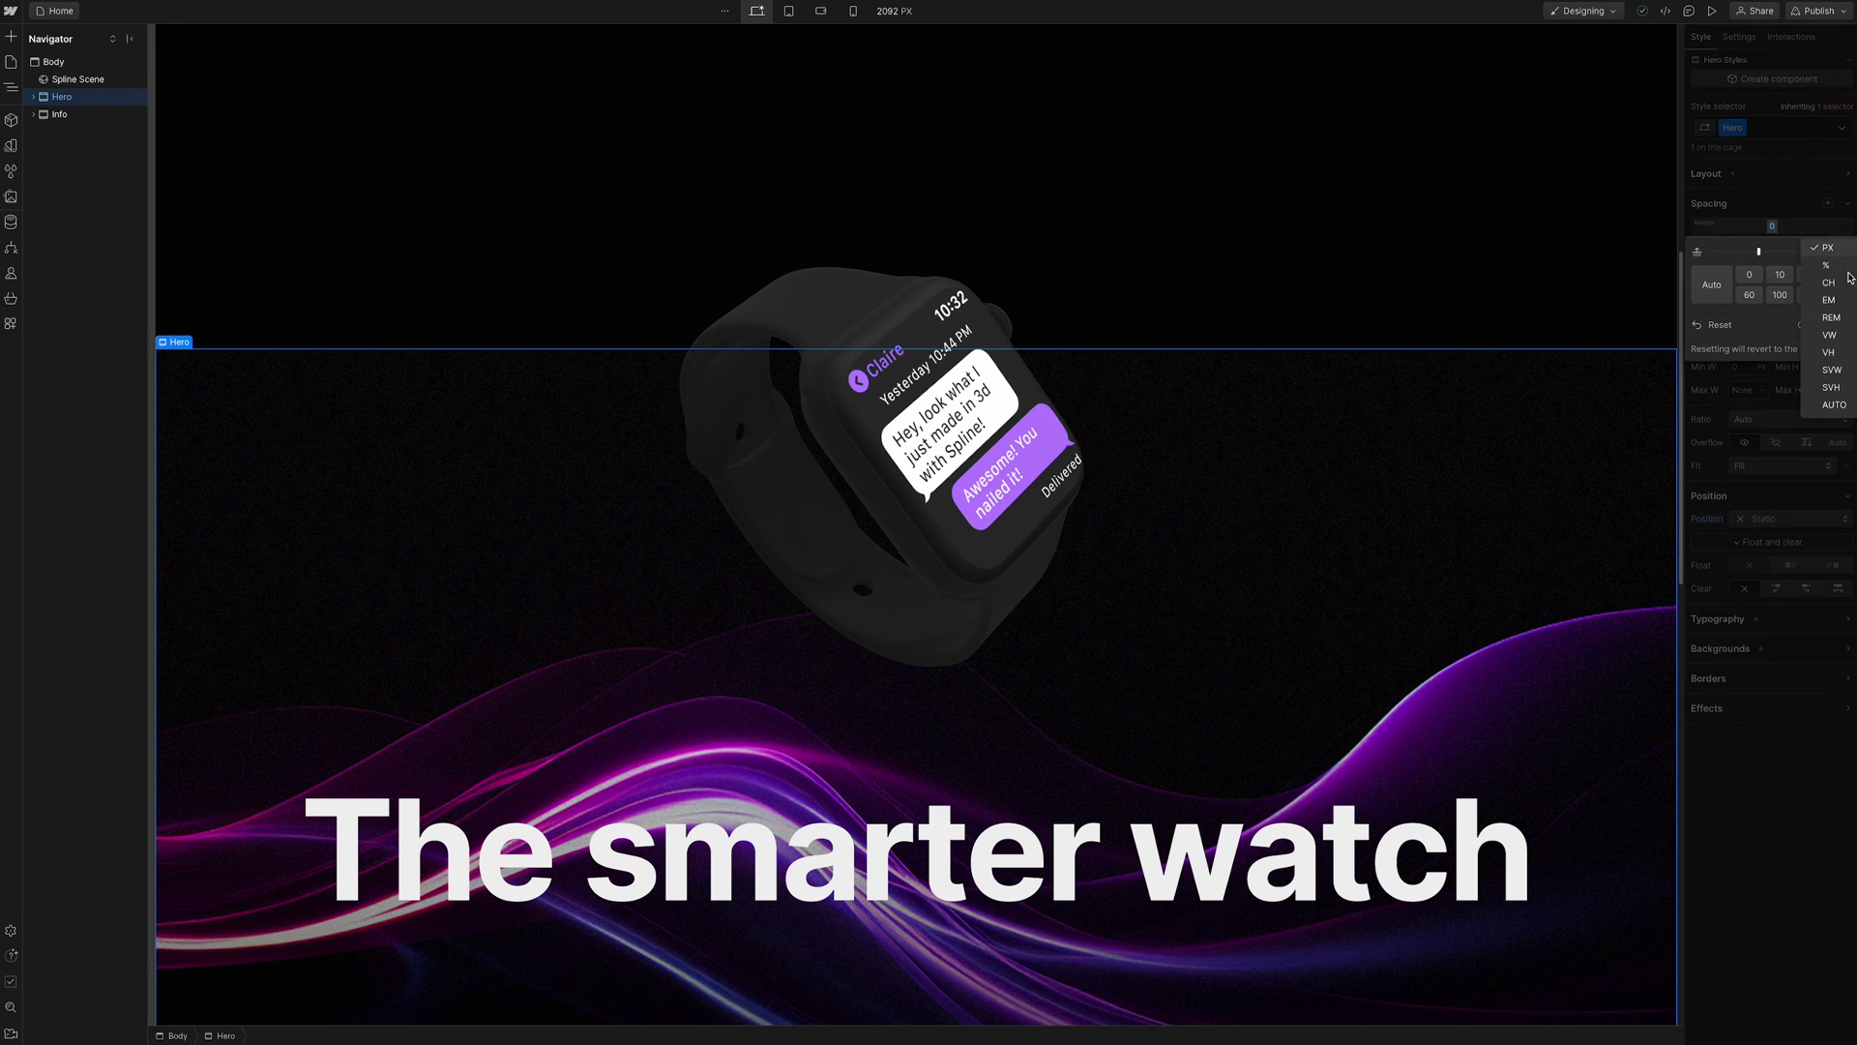
pyautogui.click(1846, 341)
pyautogui.click(1847, 252)
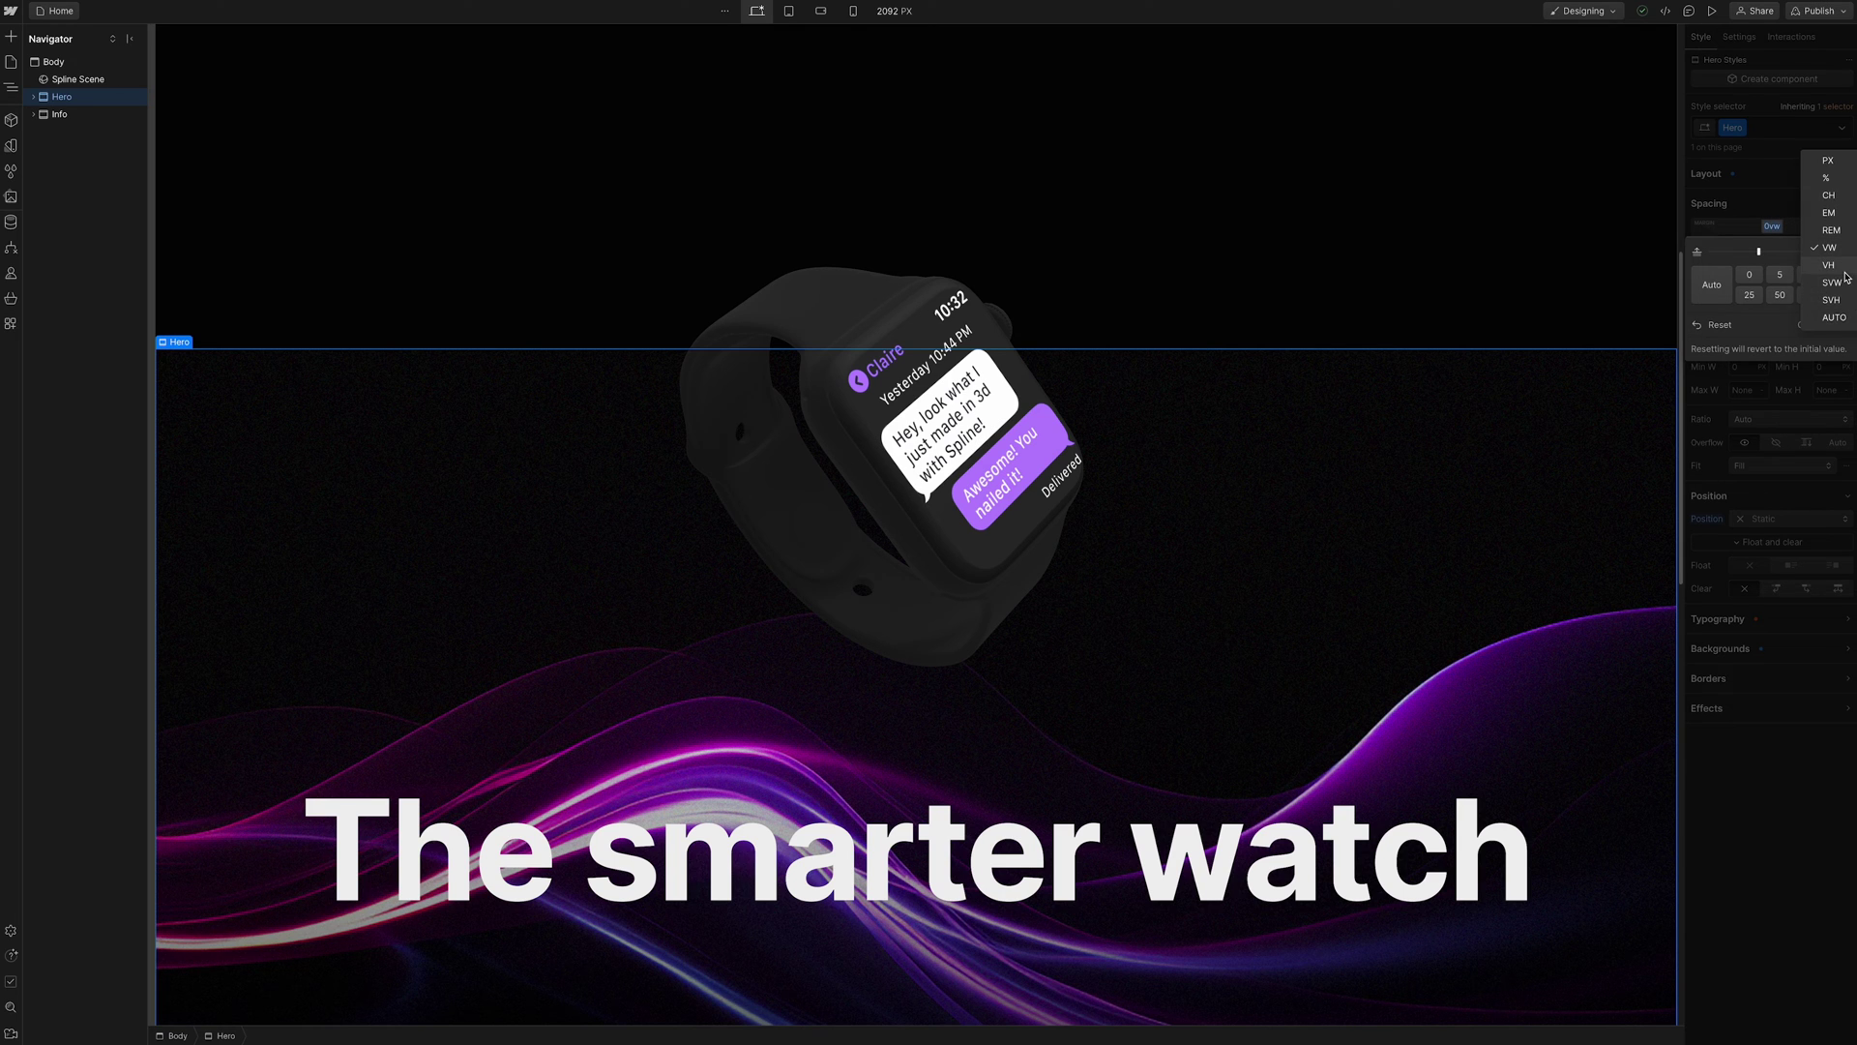
pyautogui.click(1846, 277)
pyautogui.click(1836, 251)
pyautogui.write('-100')
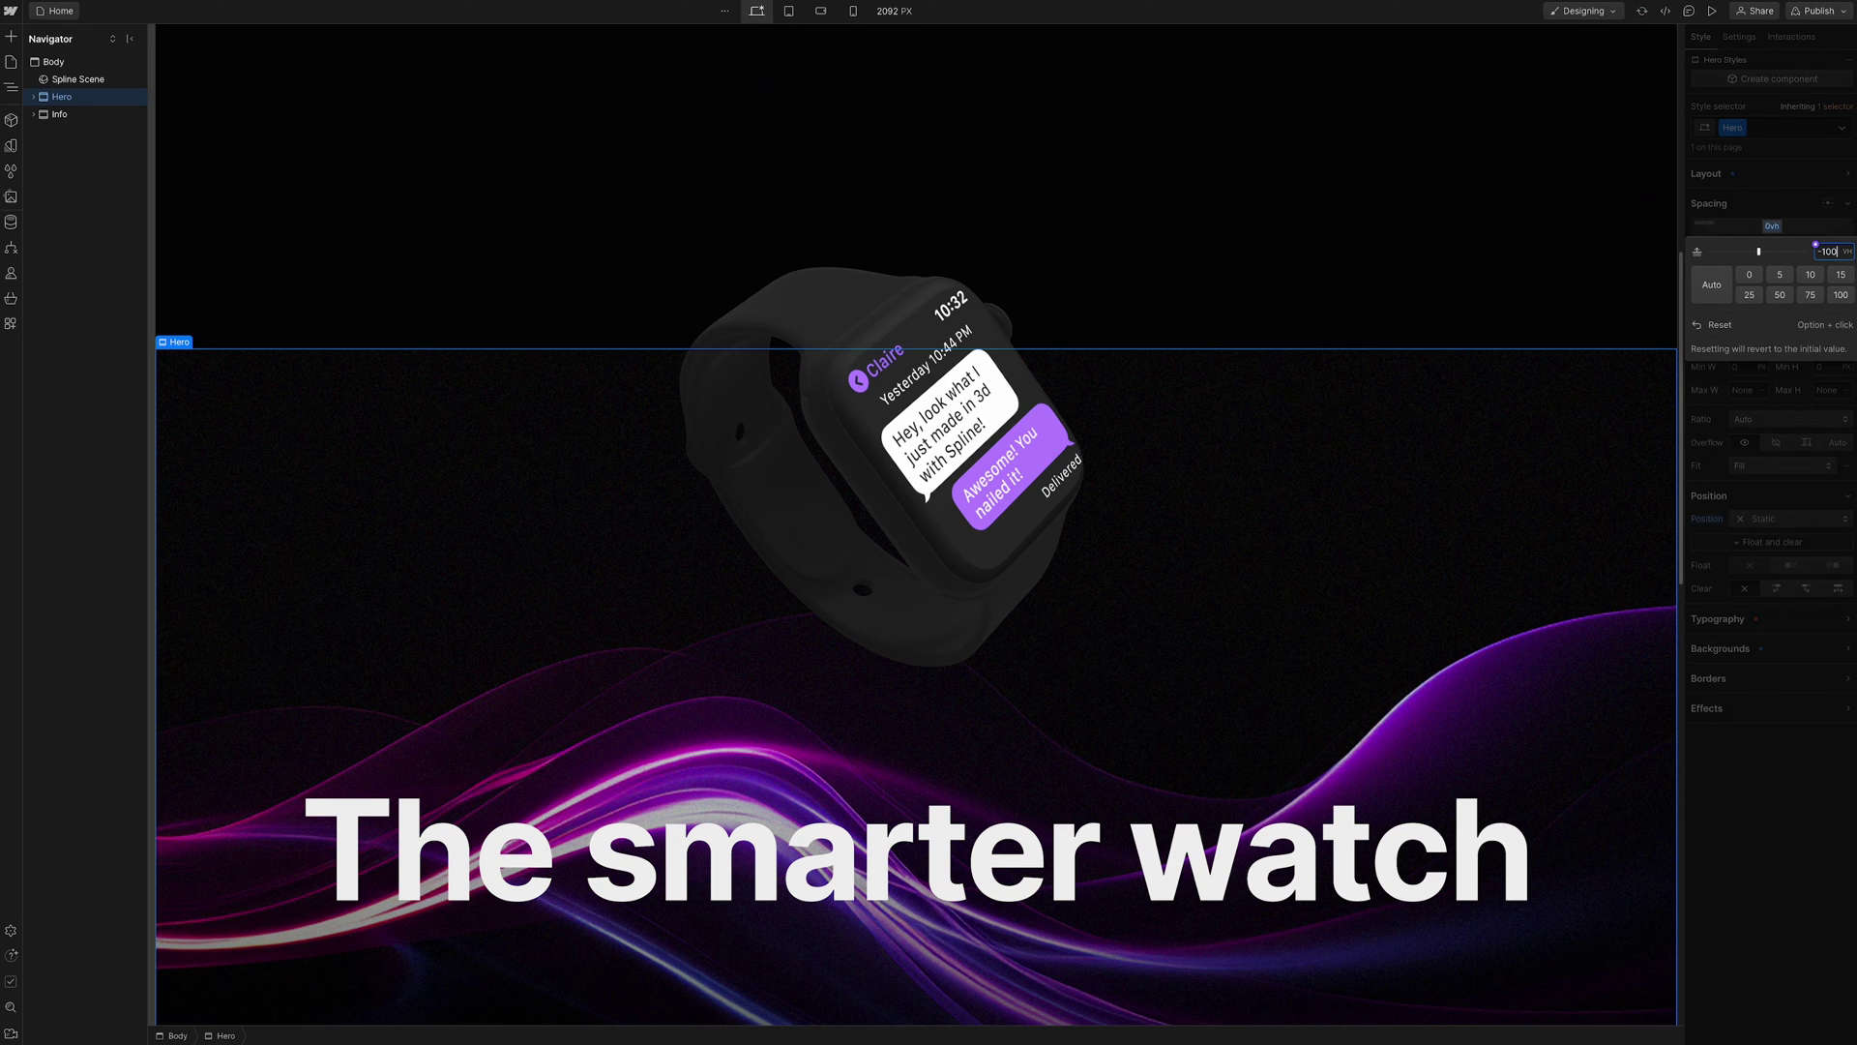
pyautogui.press('Return')
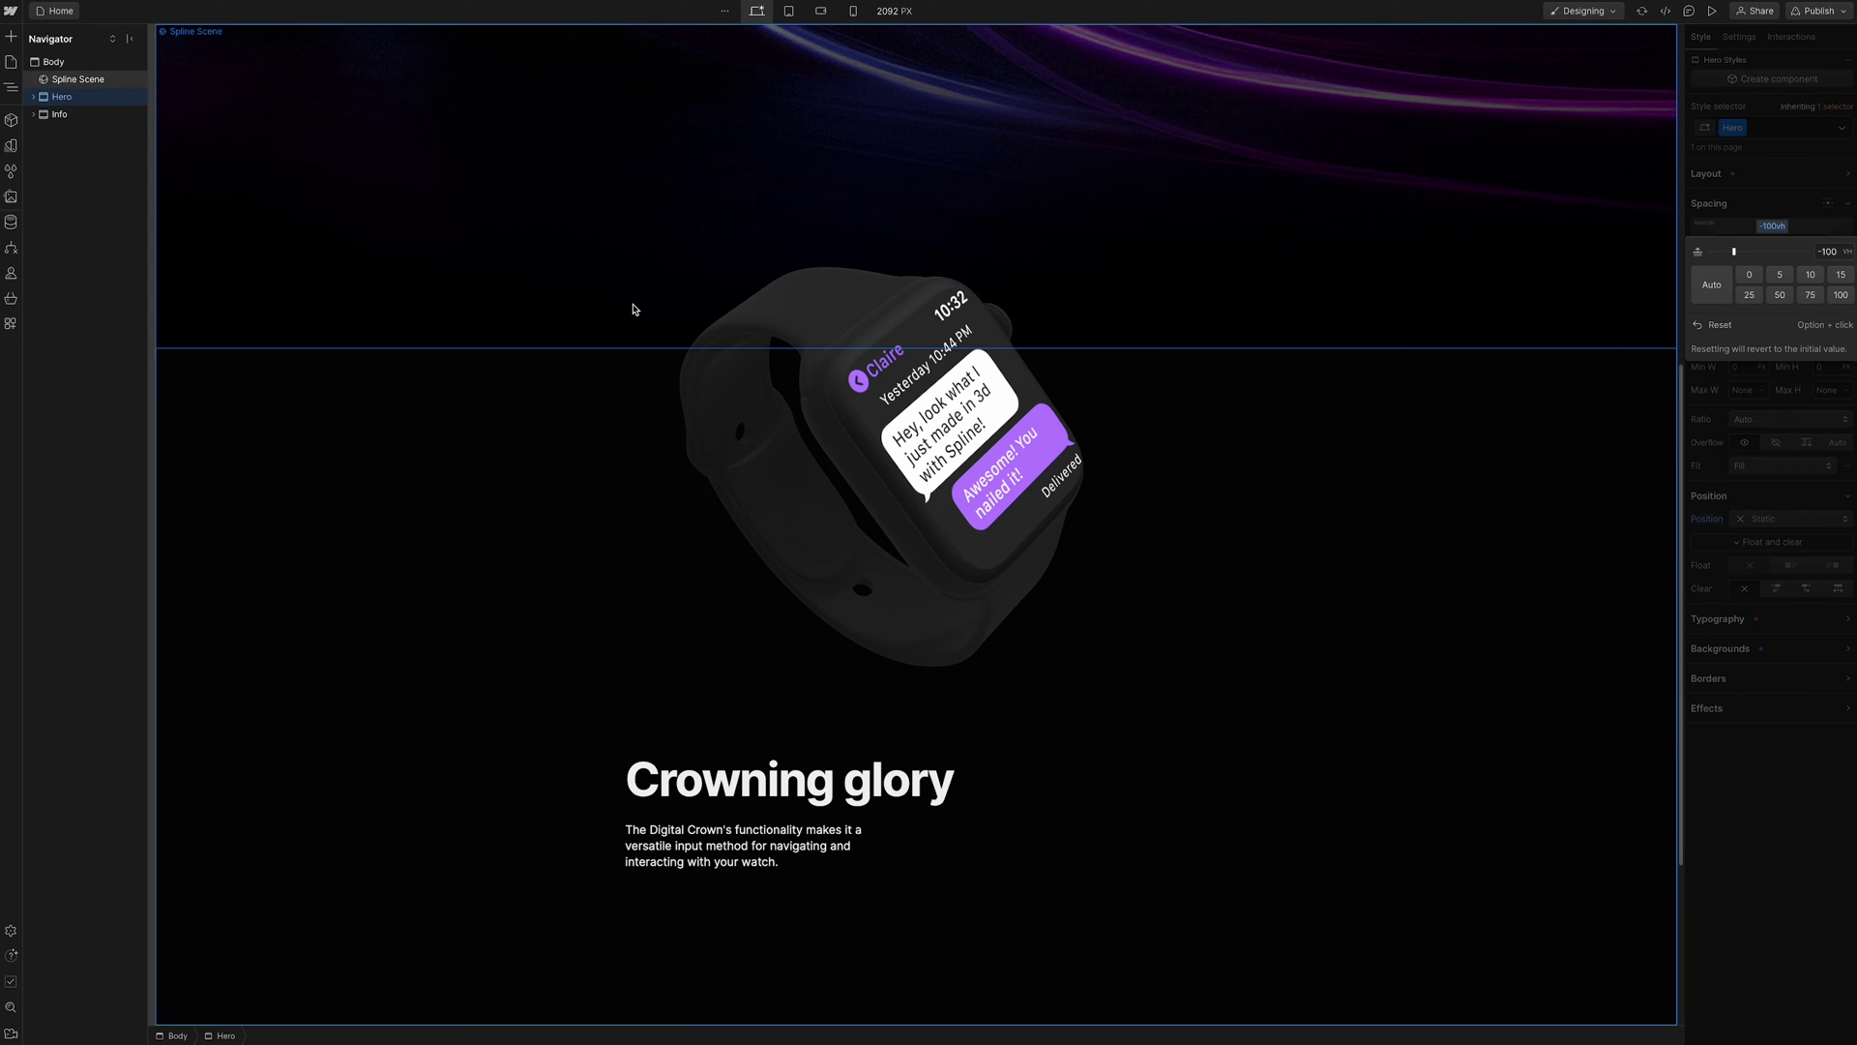
pyautogui.click(88, 64)
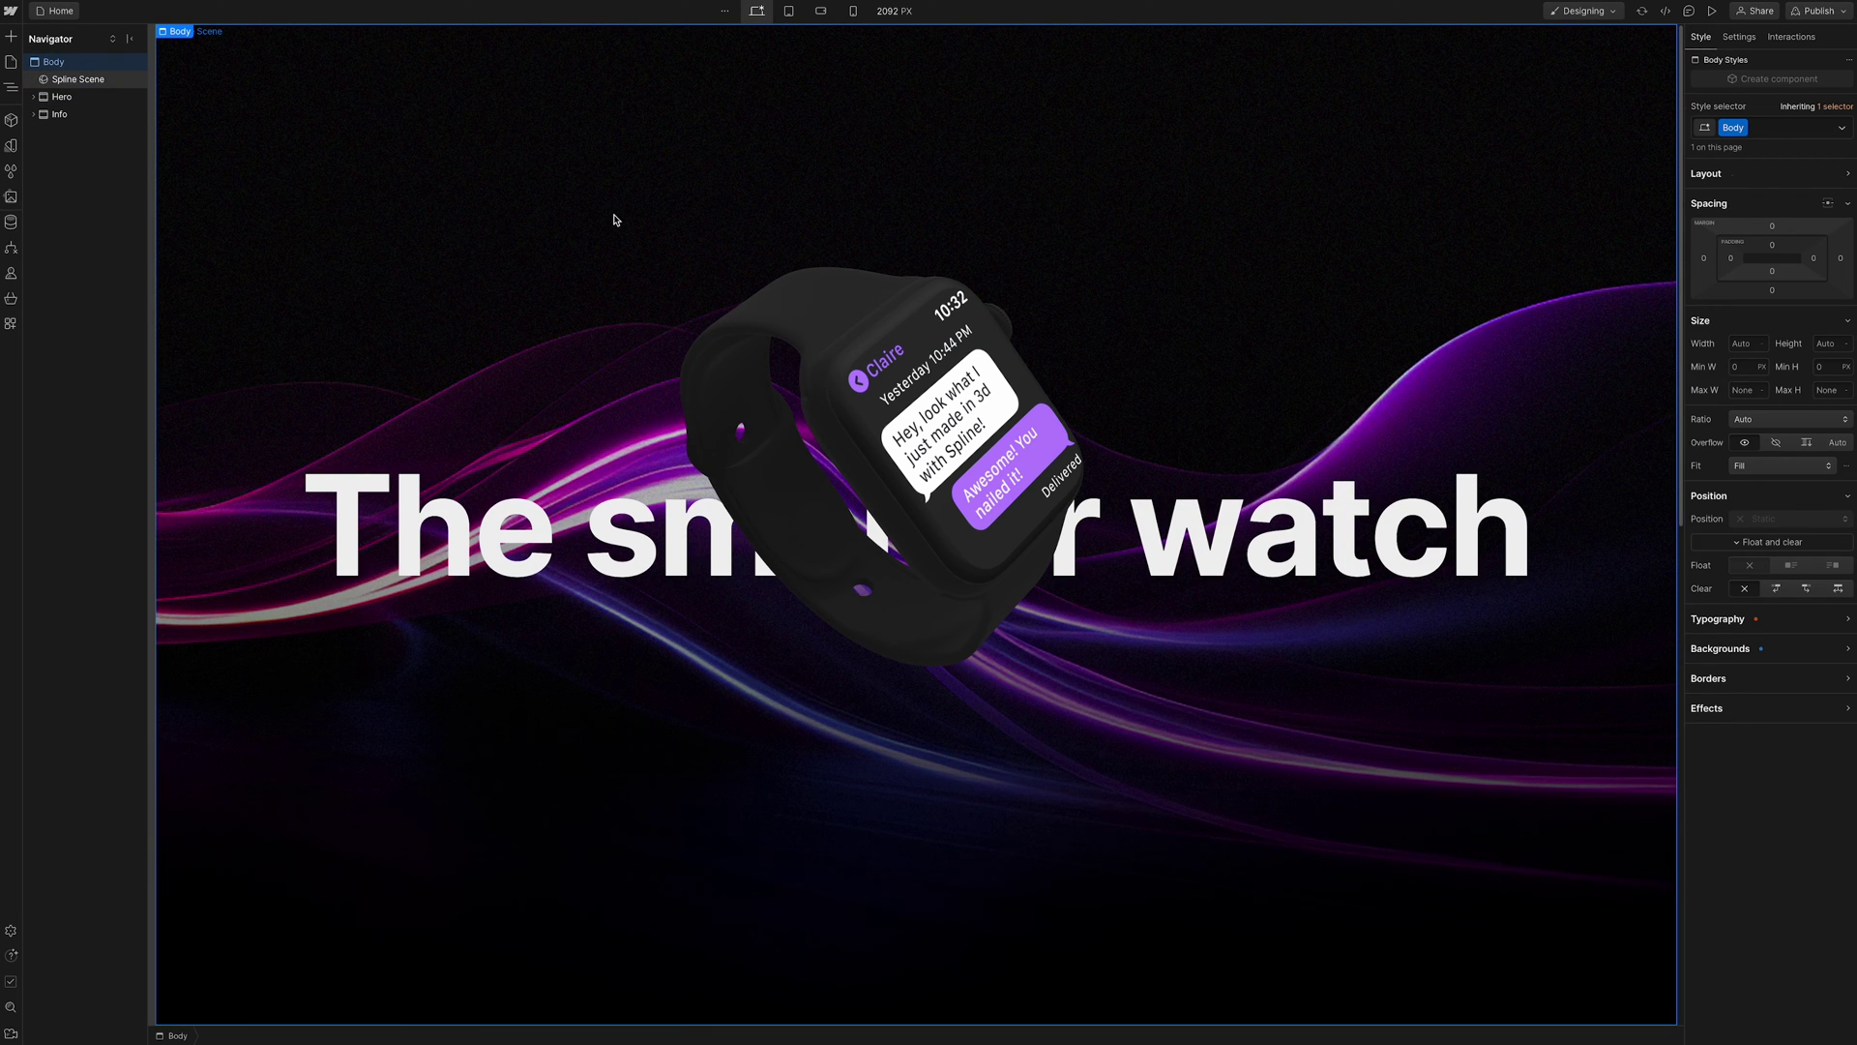
# Examine how the sticky watch behaves while scrolling on the canvas and in preview, and view the Hero section's interactions
pyautogui.scroll(-10, 613, 219)
pyautogui.scroll(-3, 614, 220)
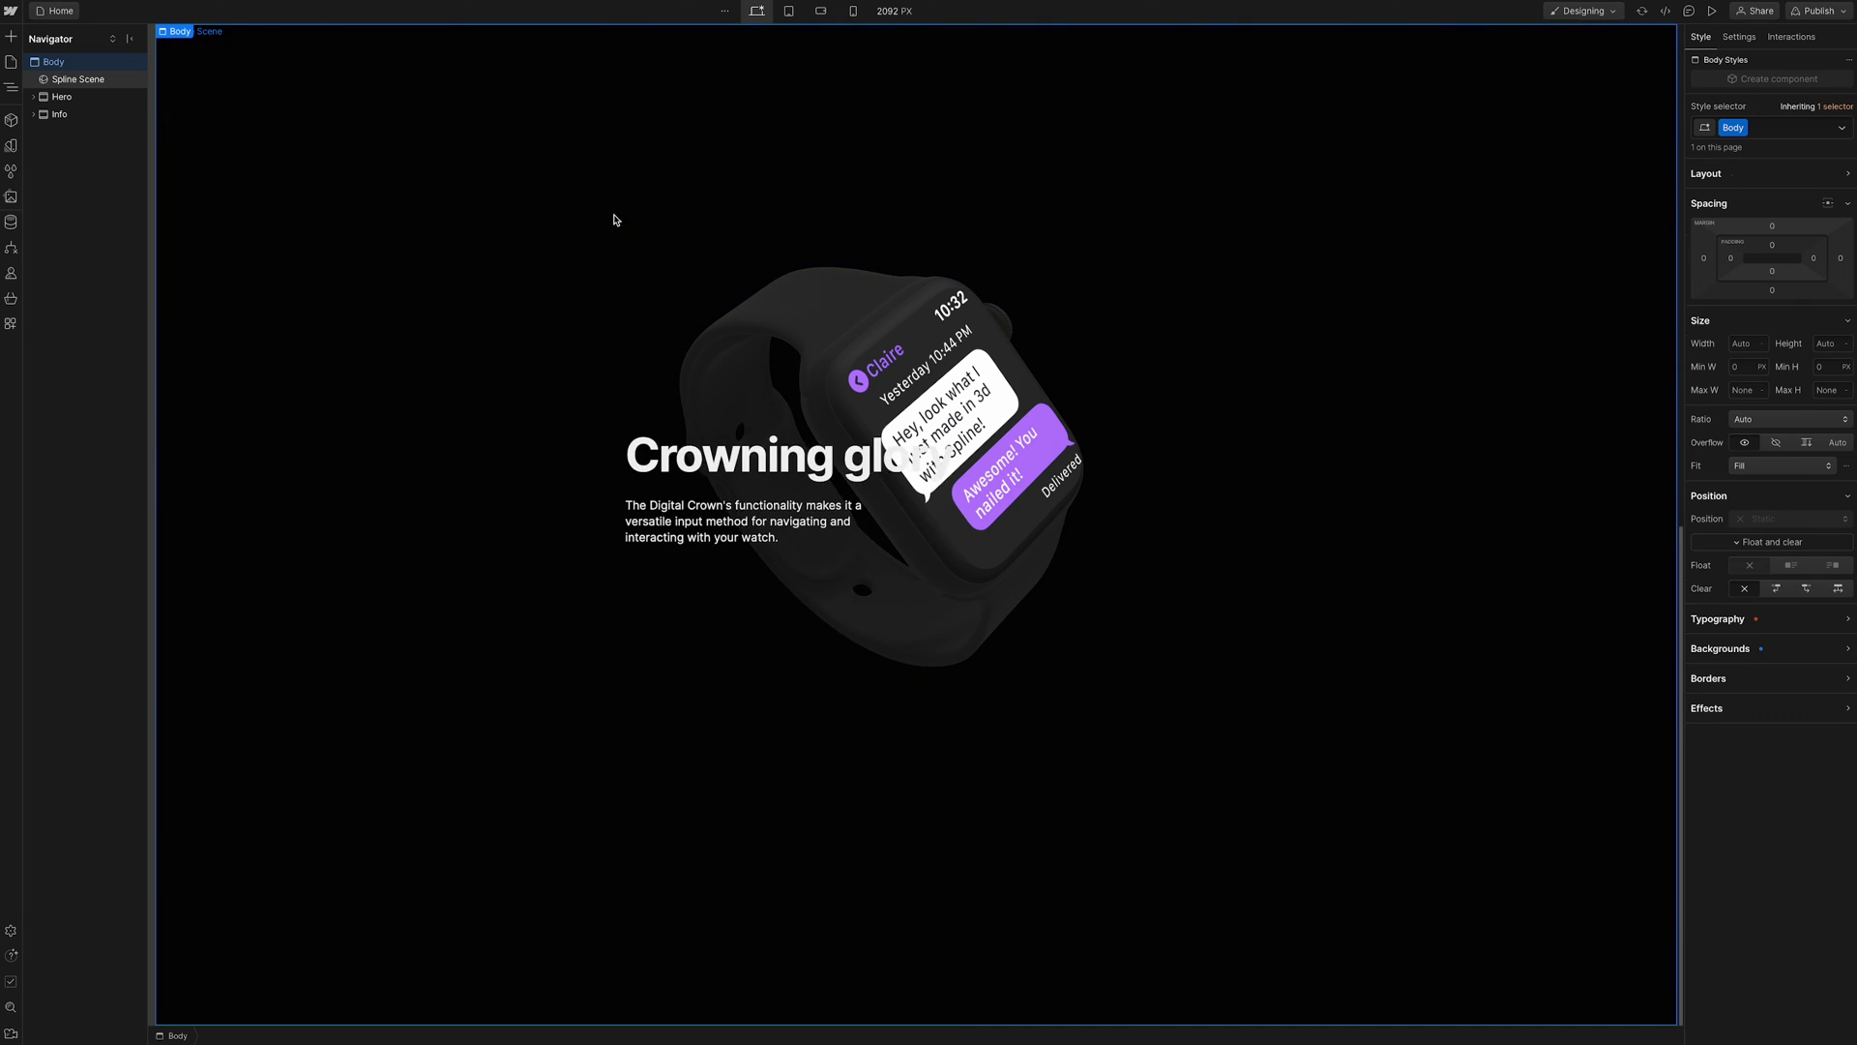
pyautogui.scroll(12, 613, 220)
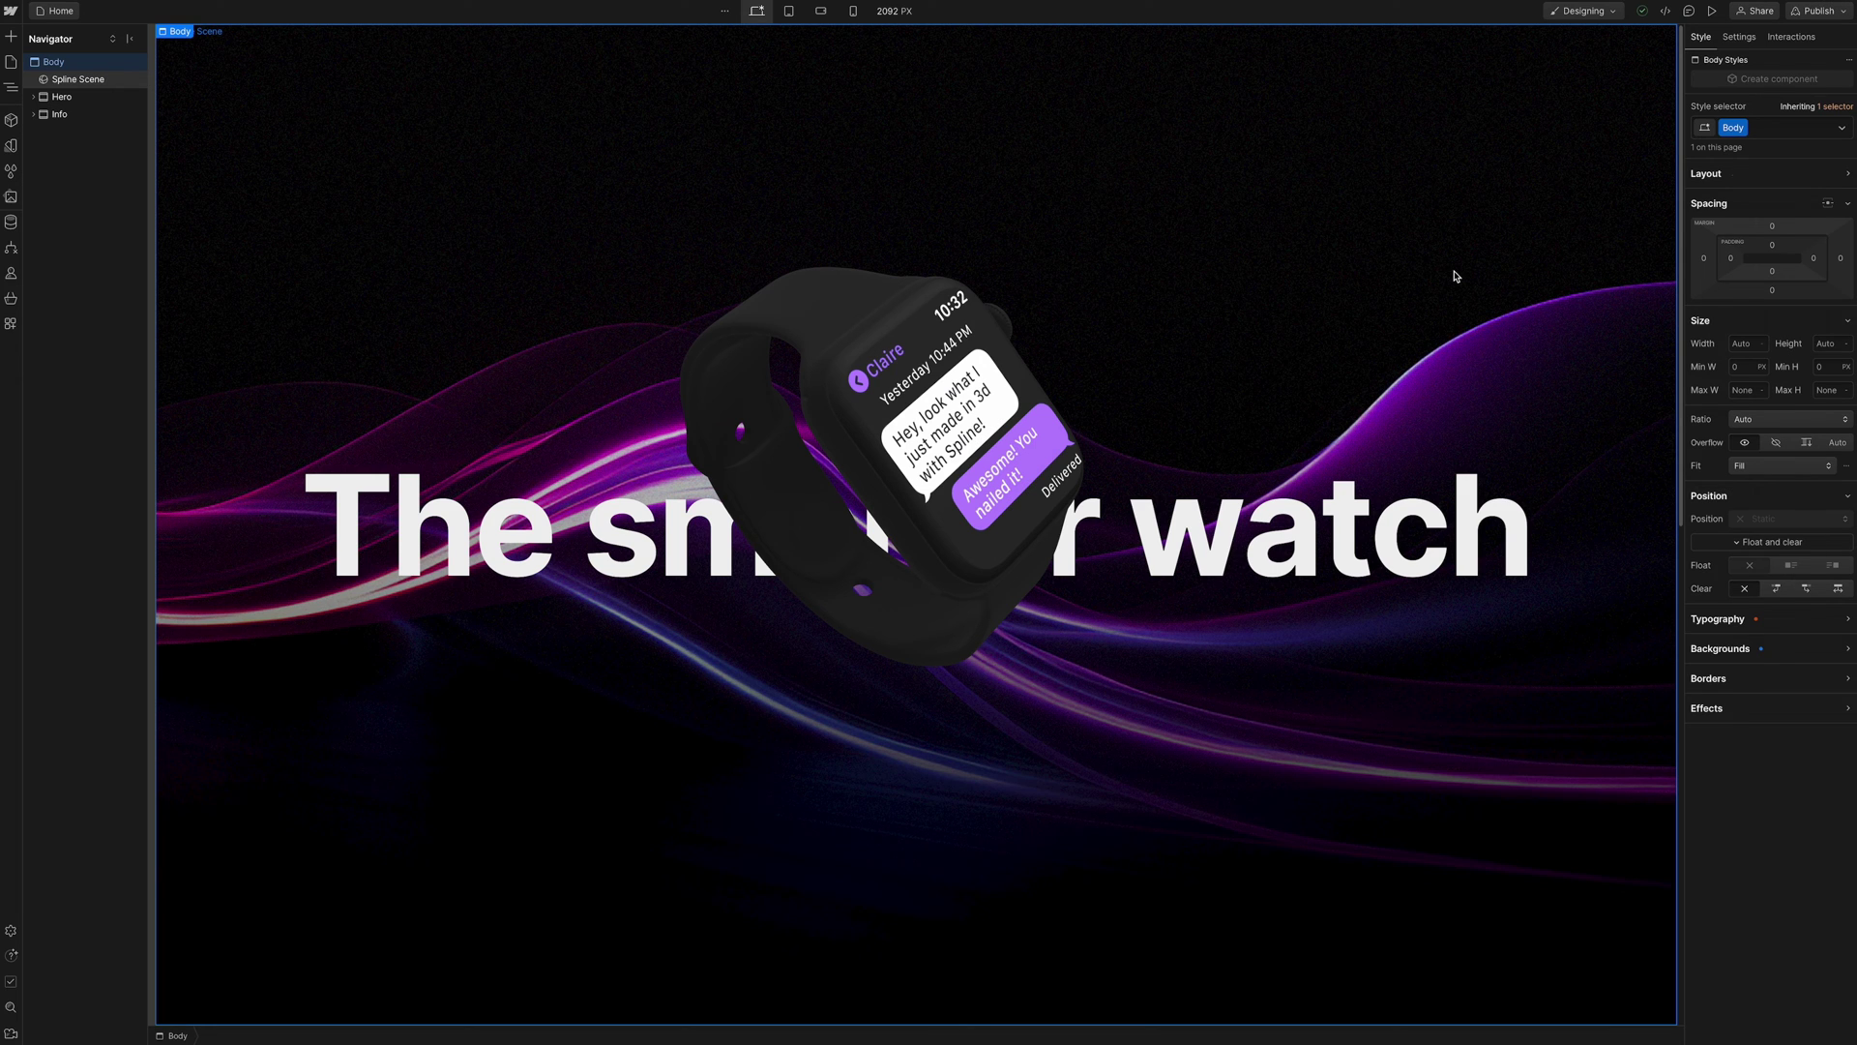
pyautogui.click(1792, 35)
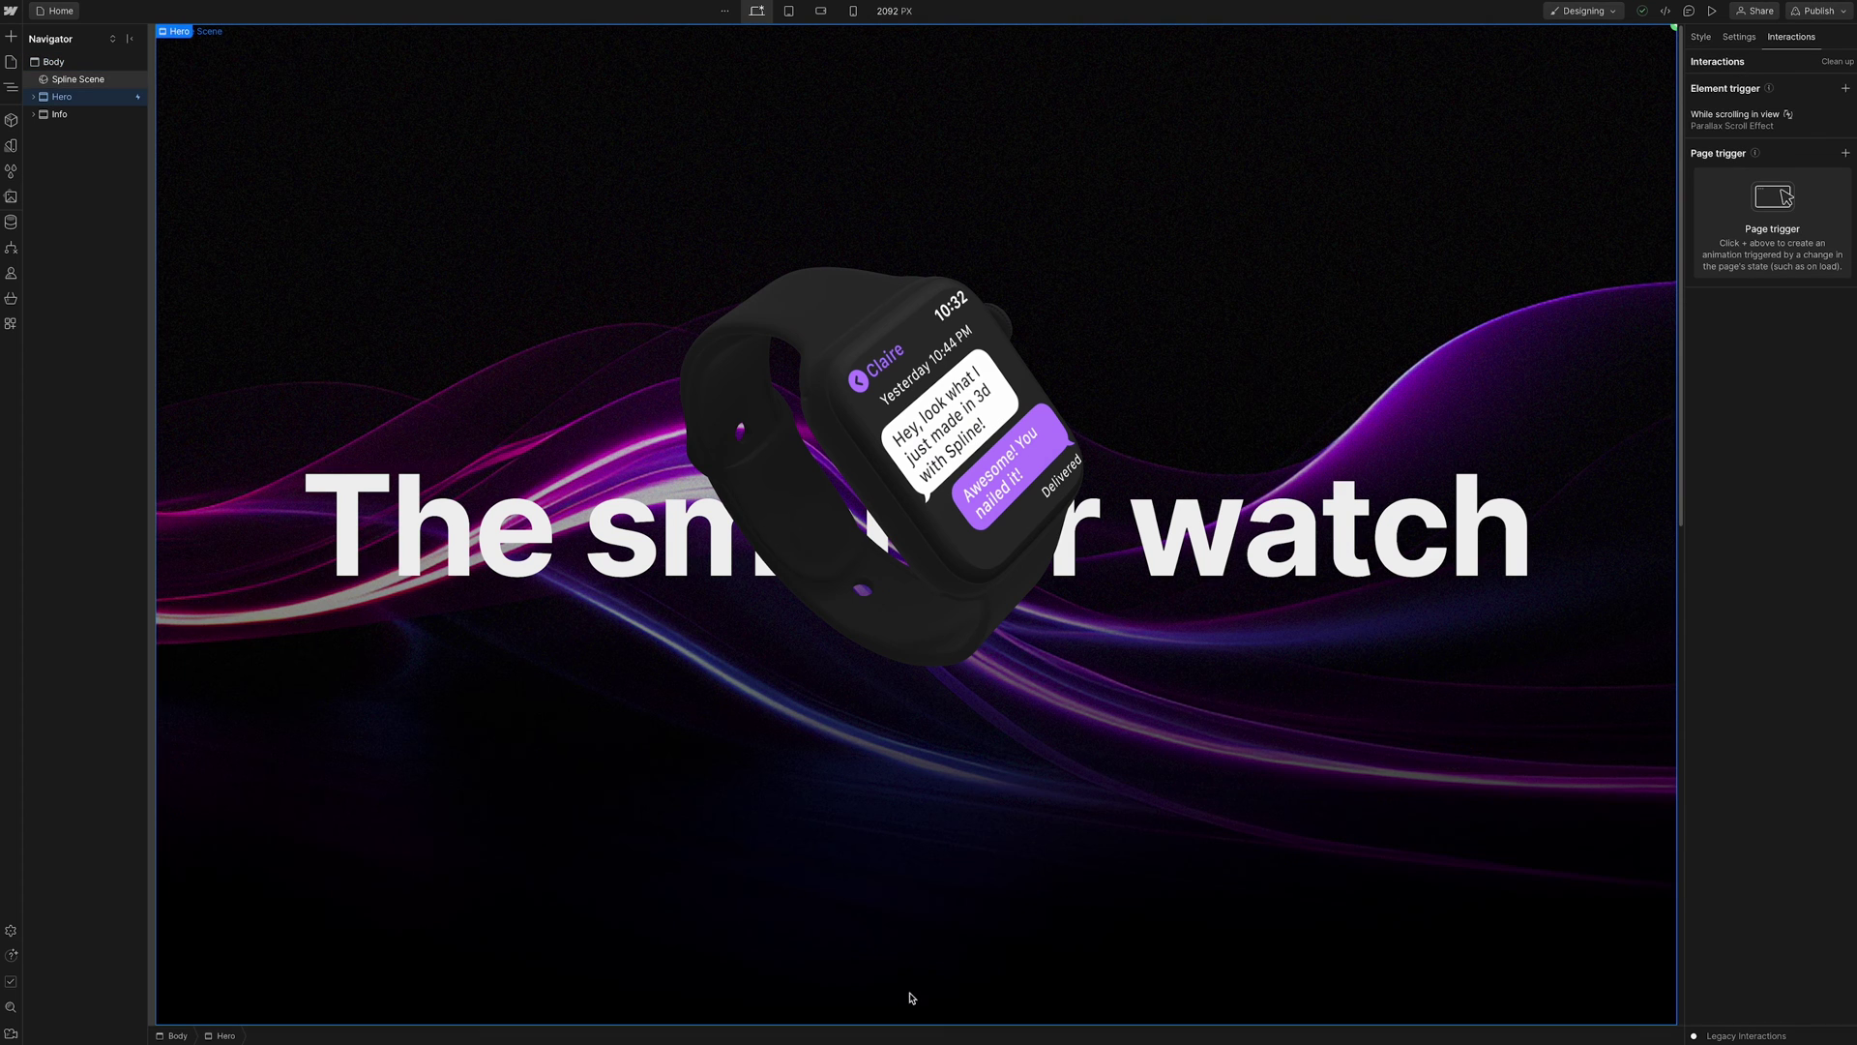
pyautogui.click(1712, 10)
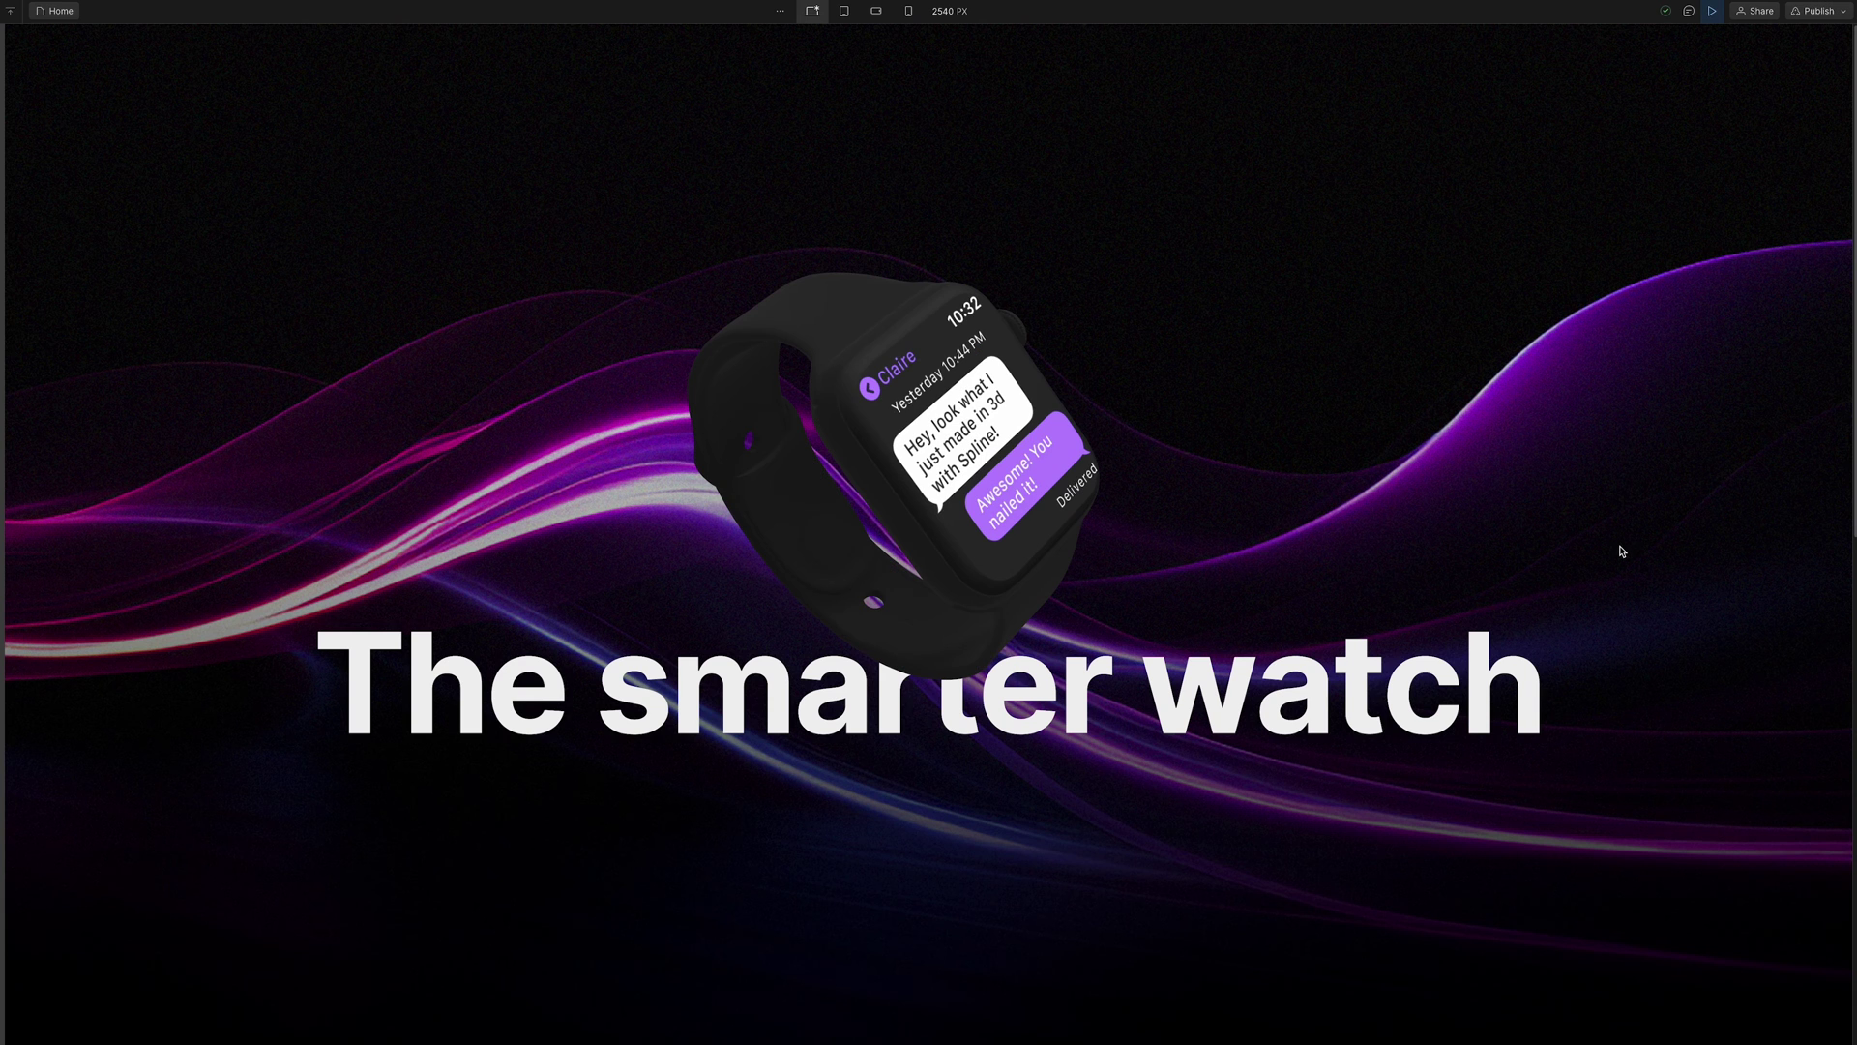
pyautogui.scroll(-5, 1622, 552)
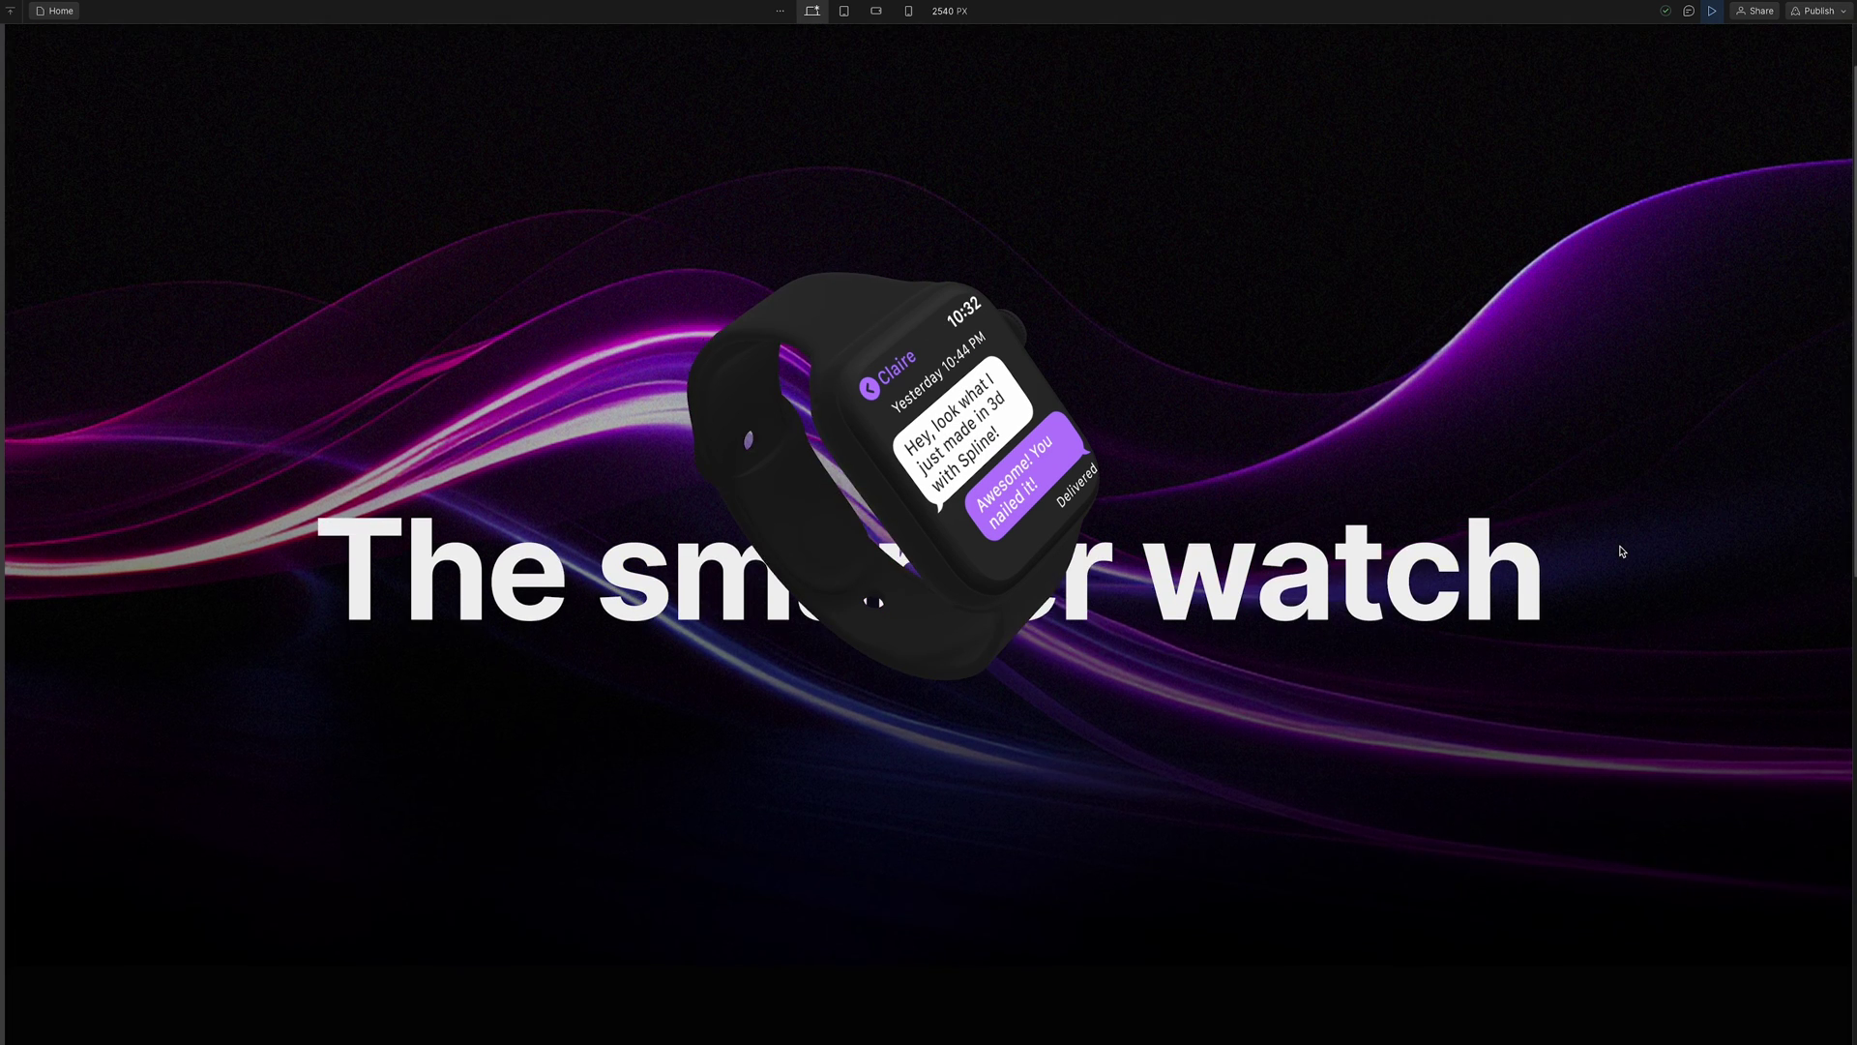
pyautogui.scroll(-5, 1622, 552)
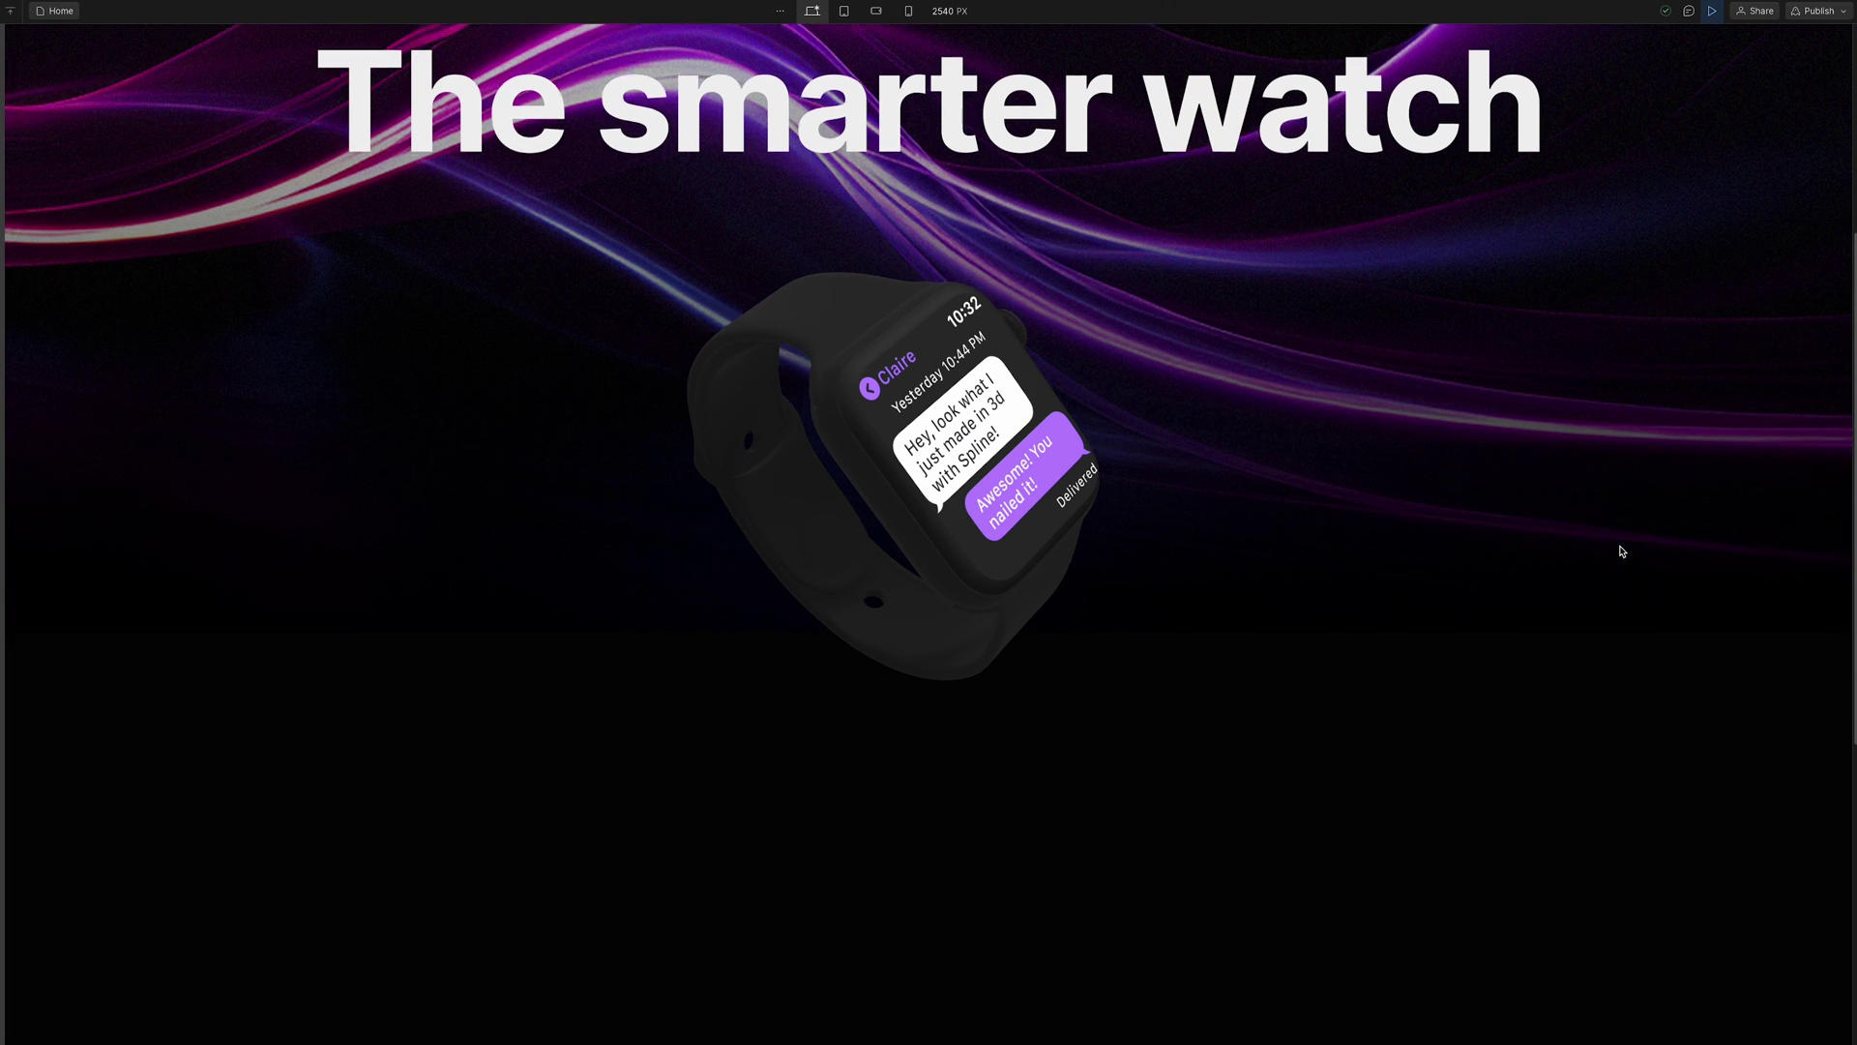
pyautogui.scroll(-5, 1622, 551)
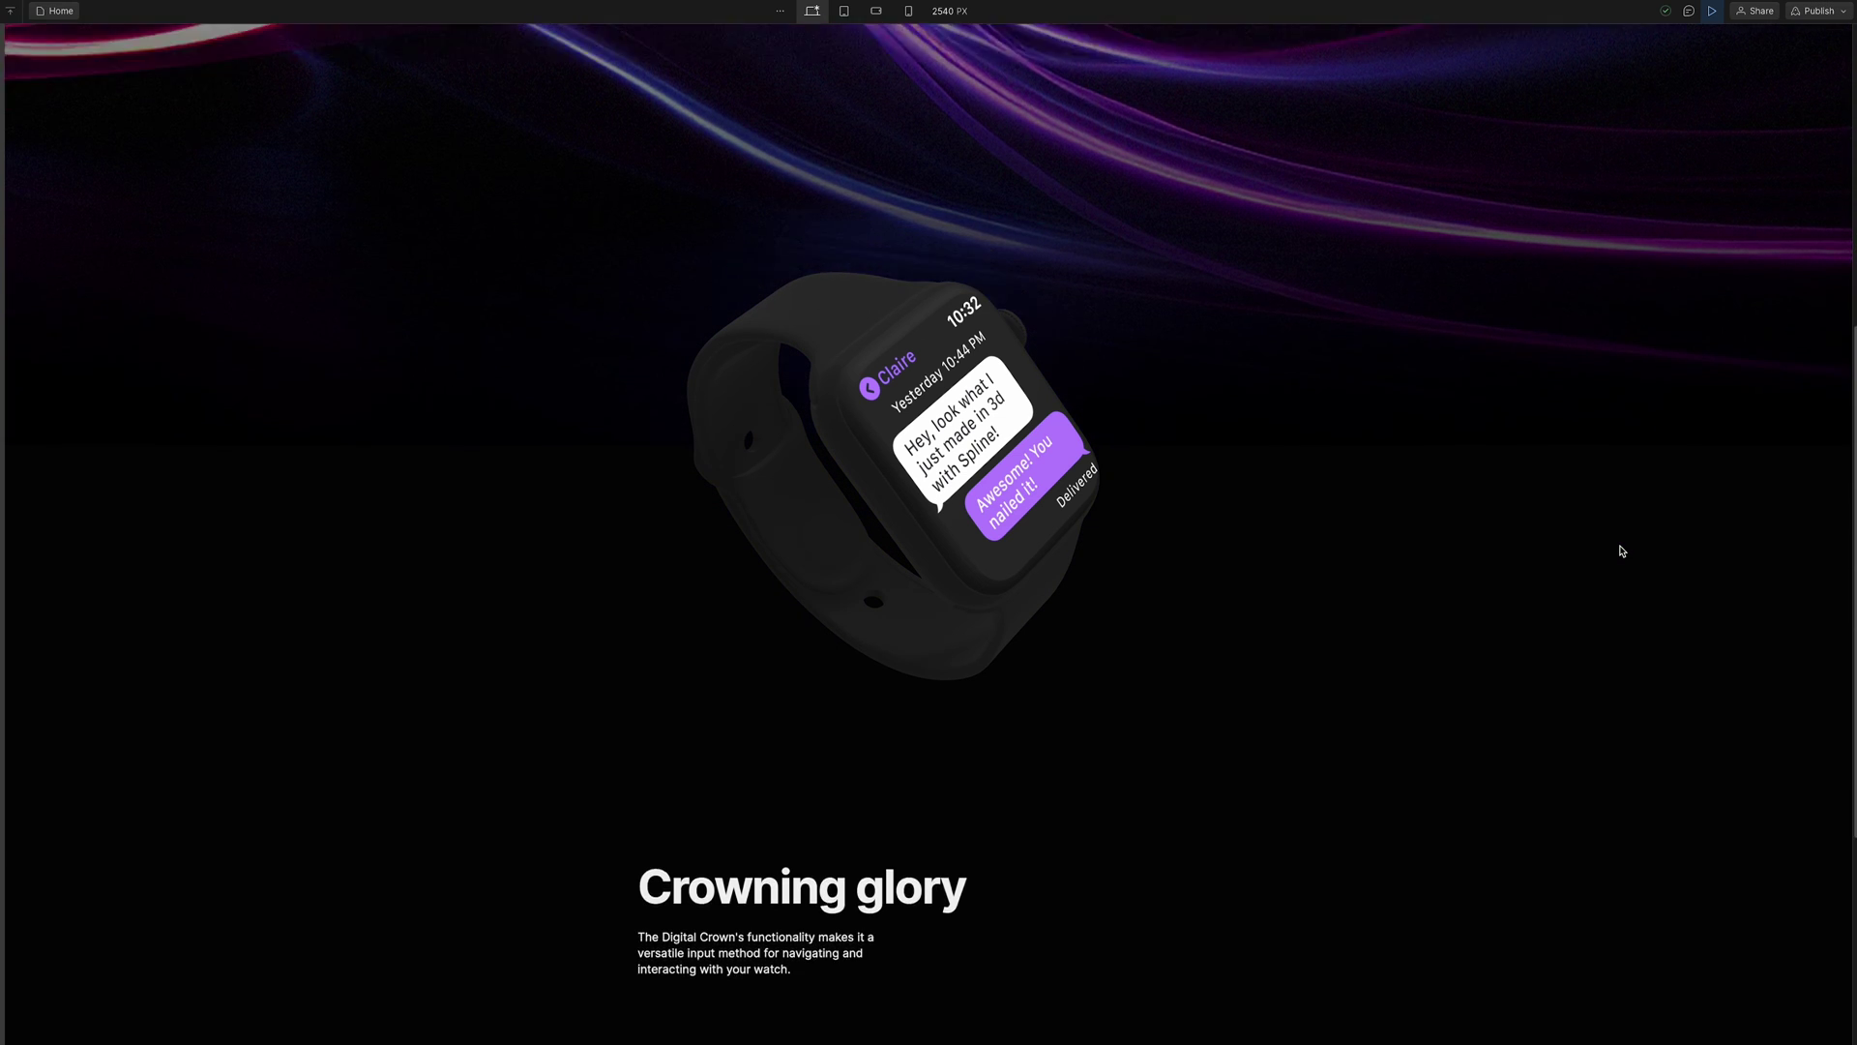
pyautogui.scroll(-1, 1622, 551)
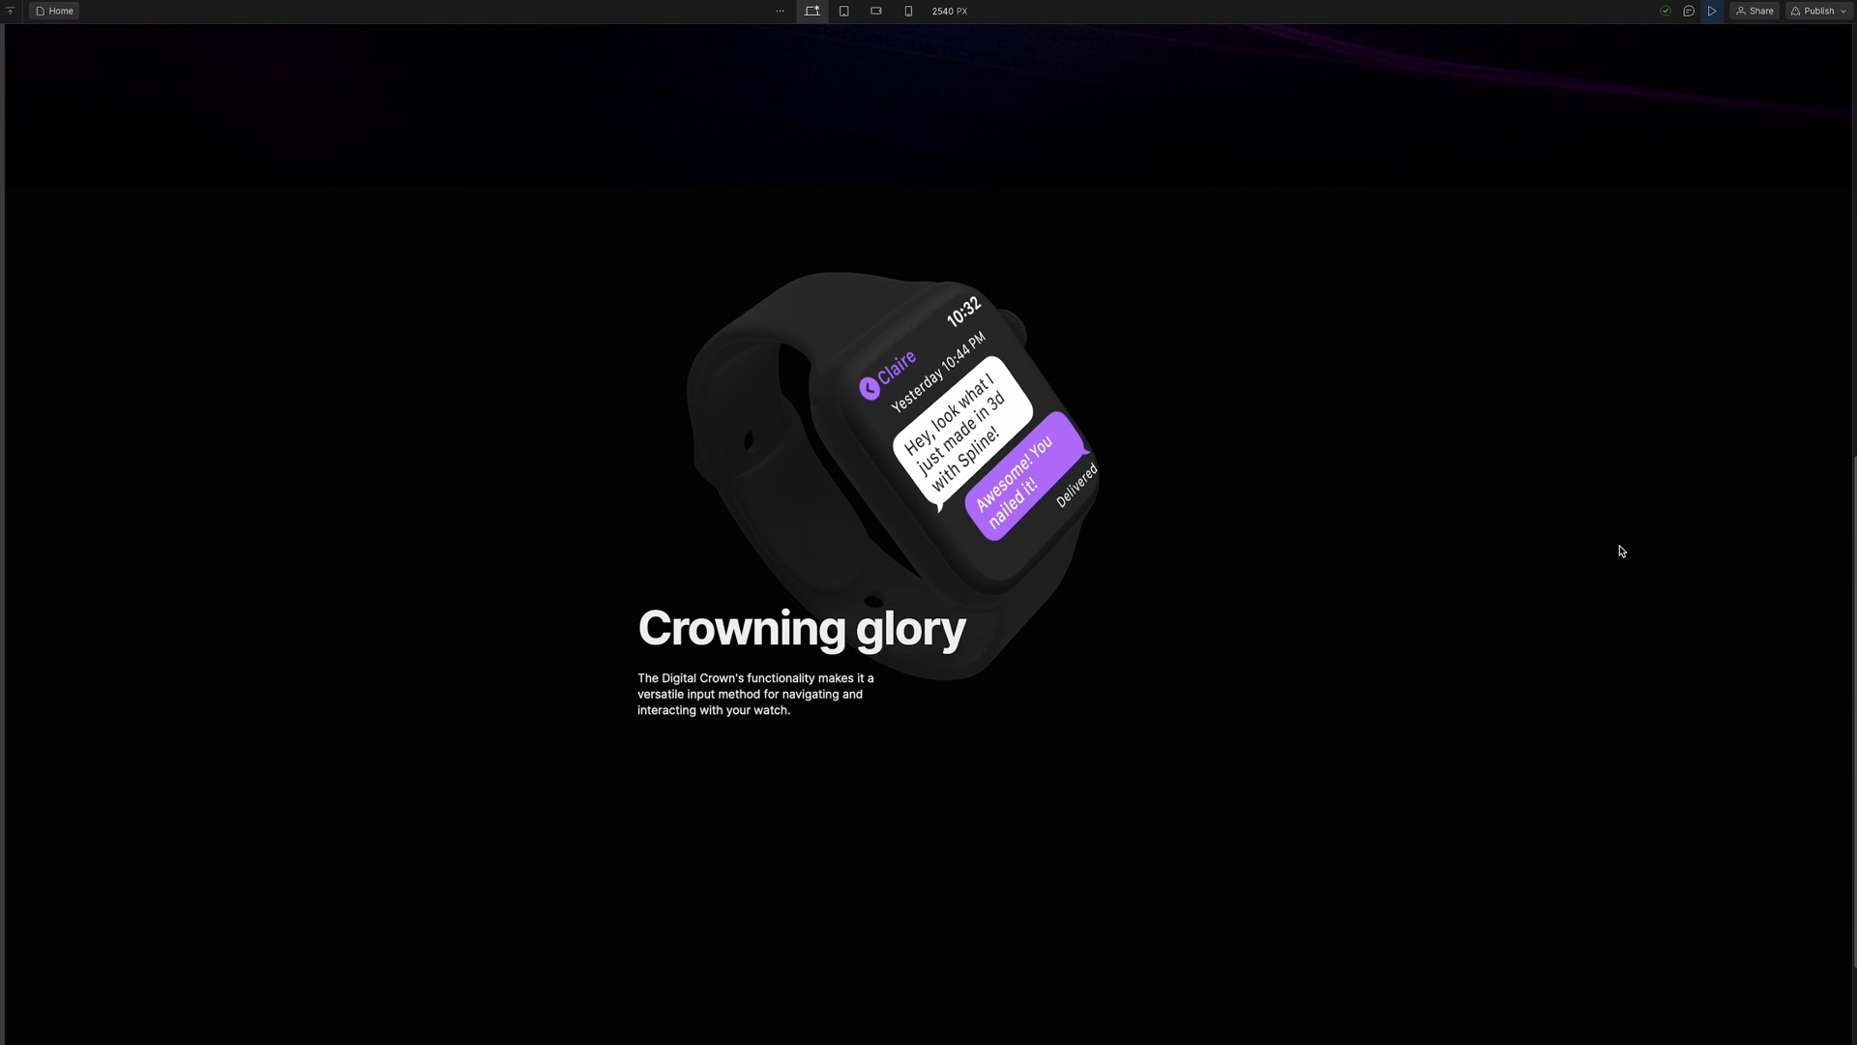
pyautogui.scroll(8, 1622, 551)
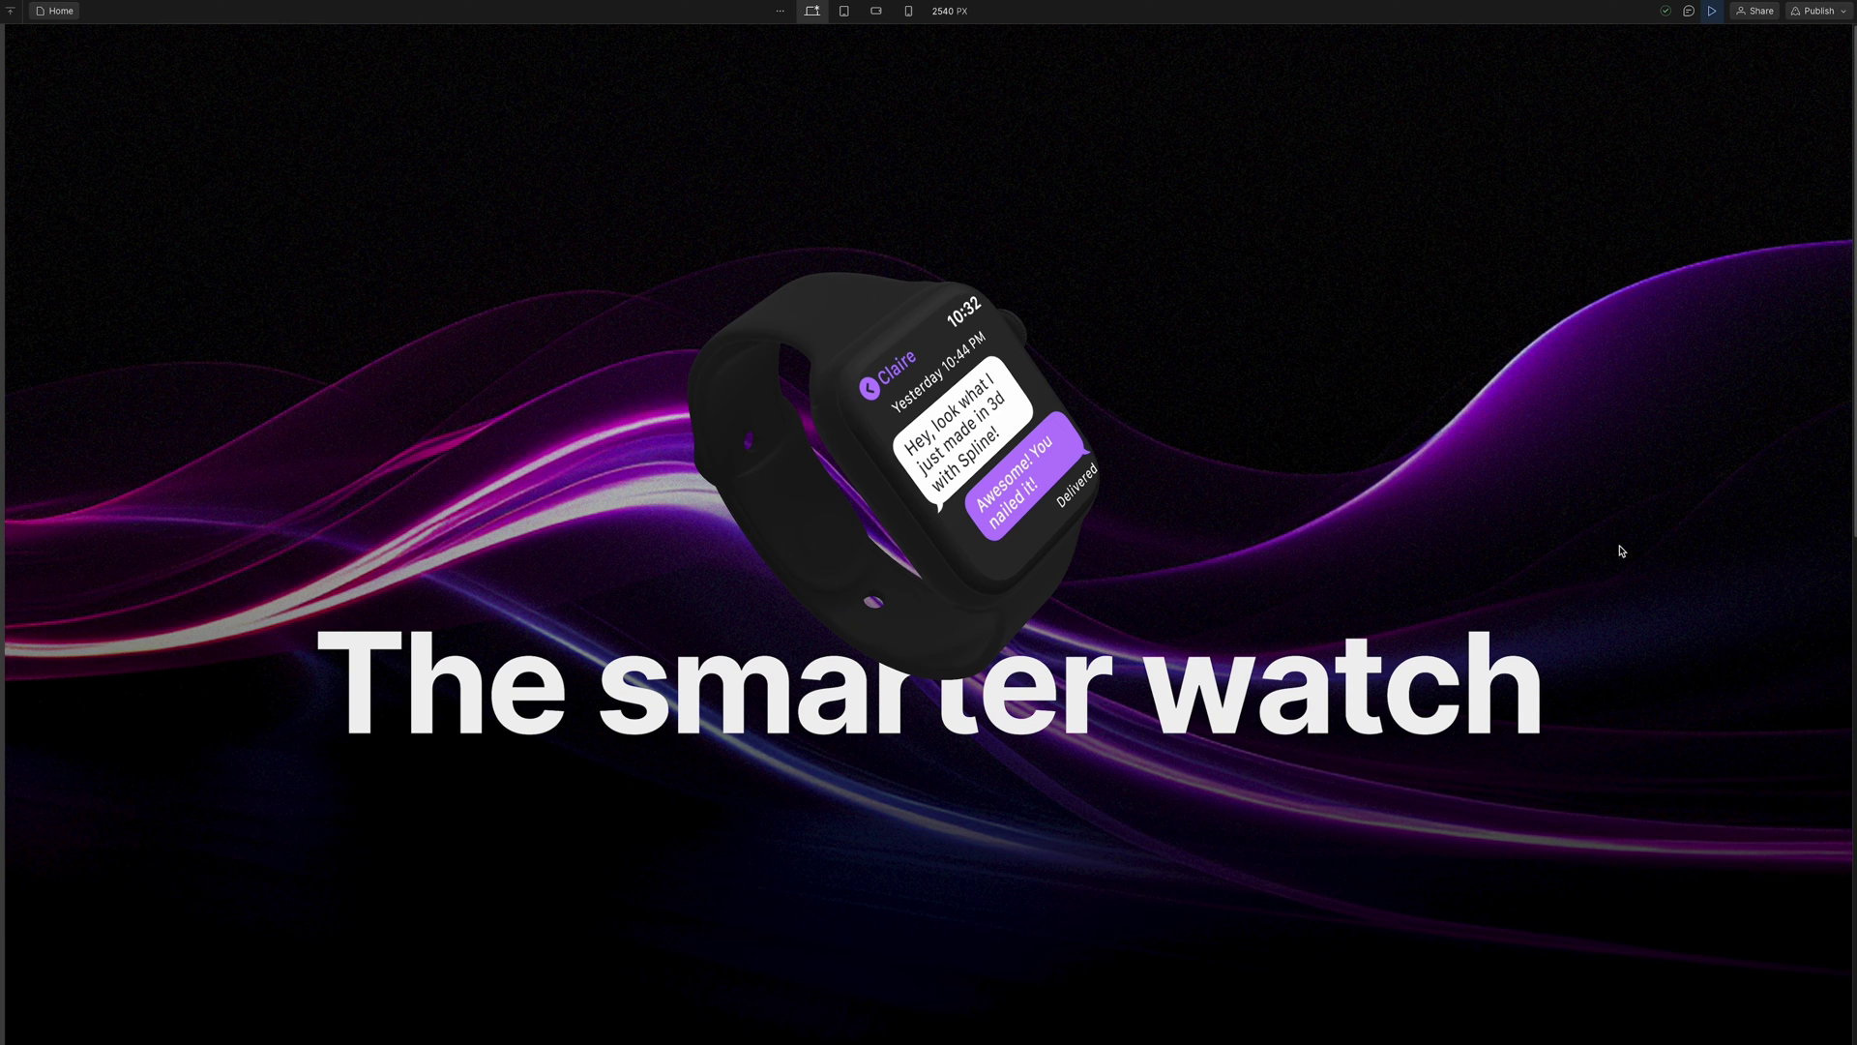
pyautogui.hotkey('ctrl', 'shift', 'p')
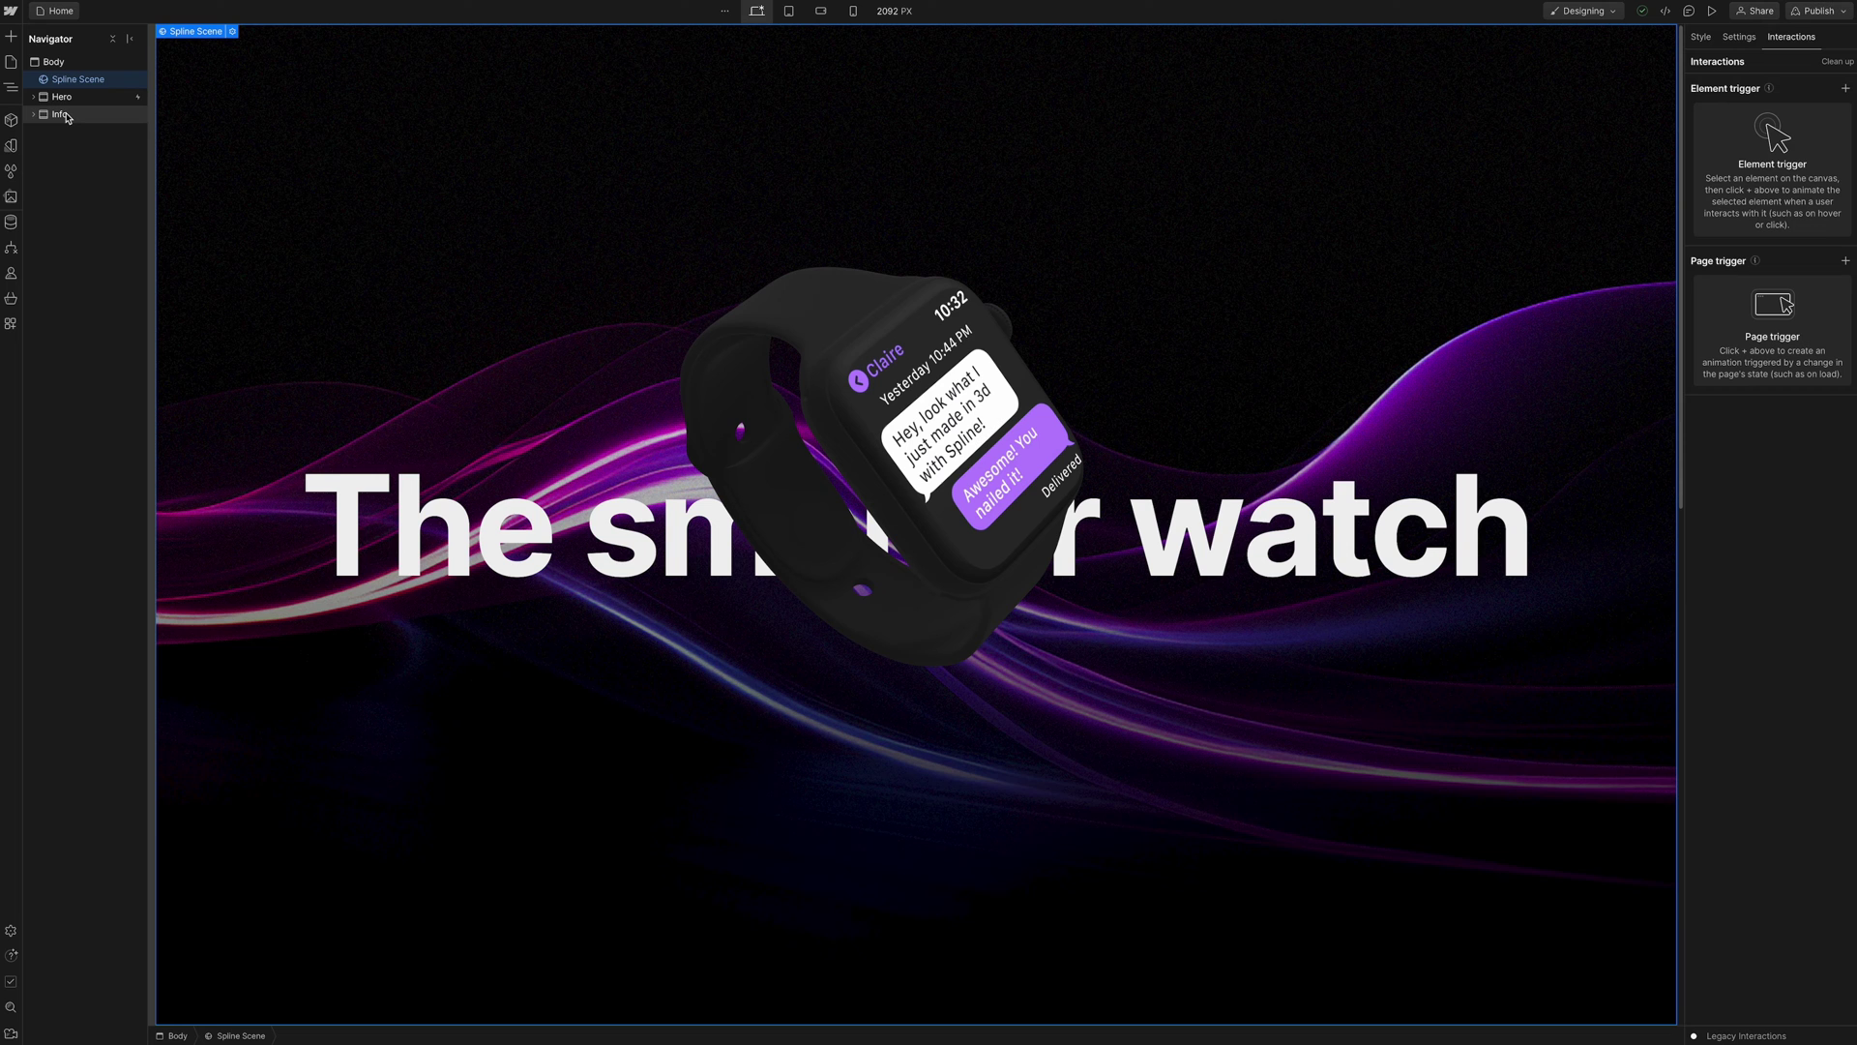
# Give the Info section a While scrolling in view trigger that plays a scroll animation
pyautogui.click(60, 114)
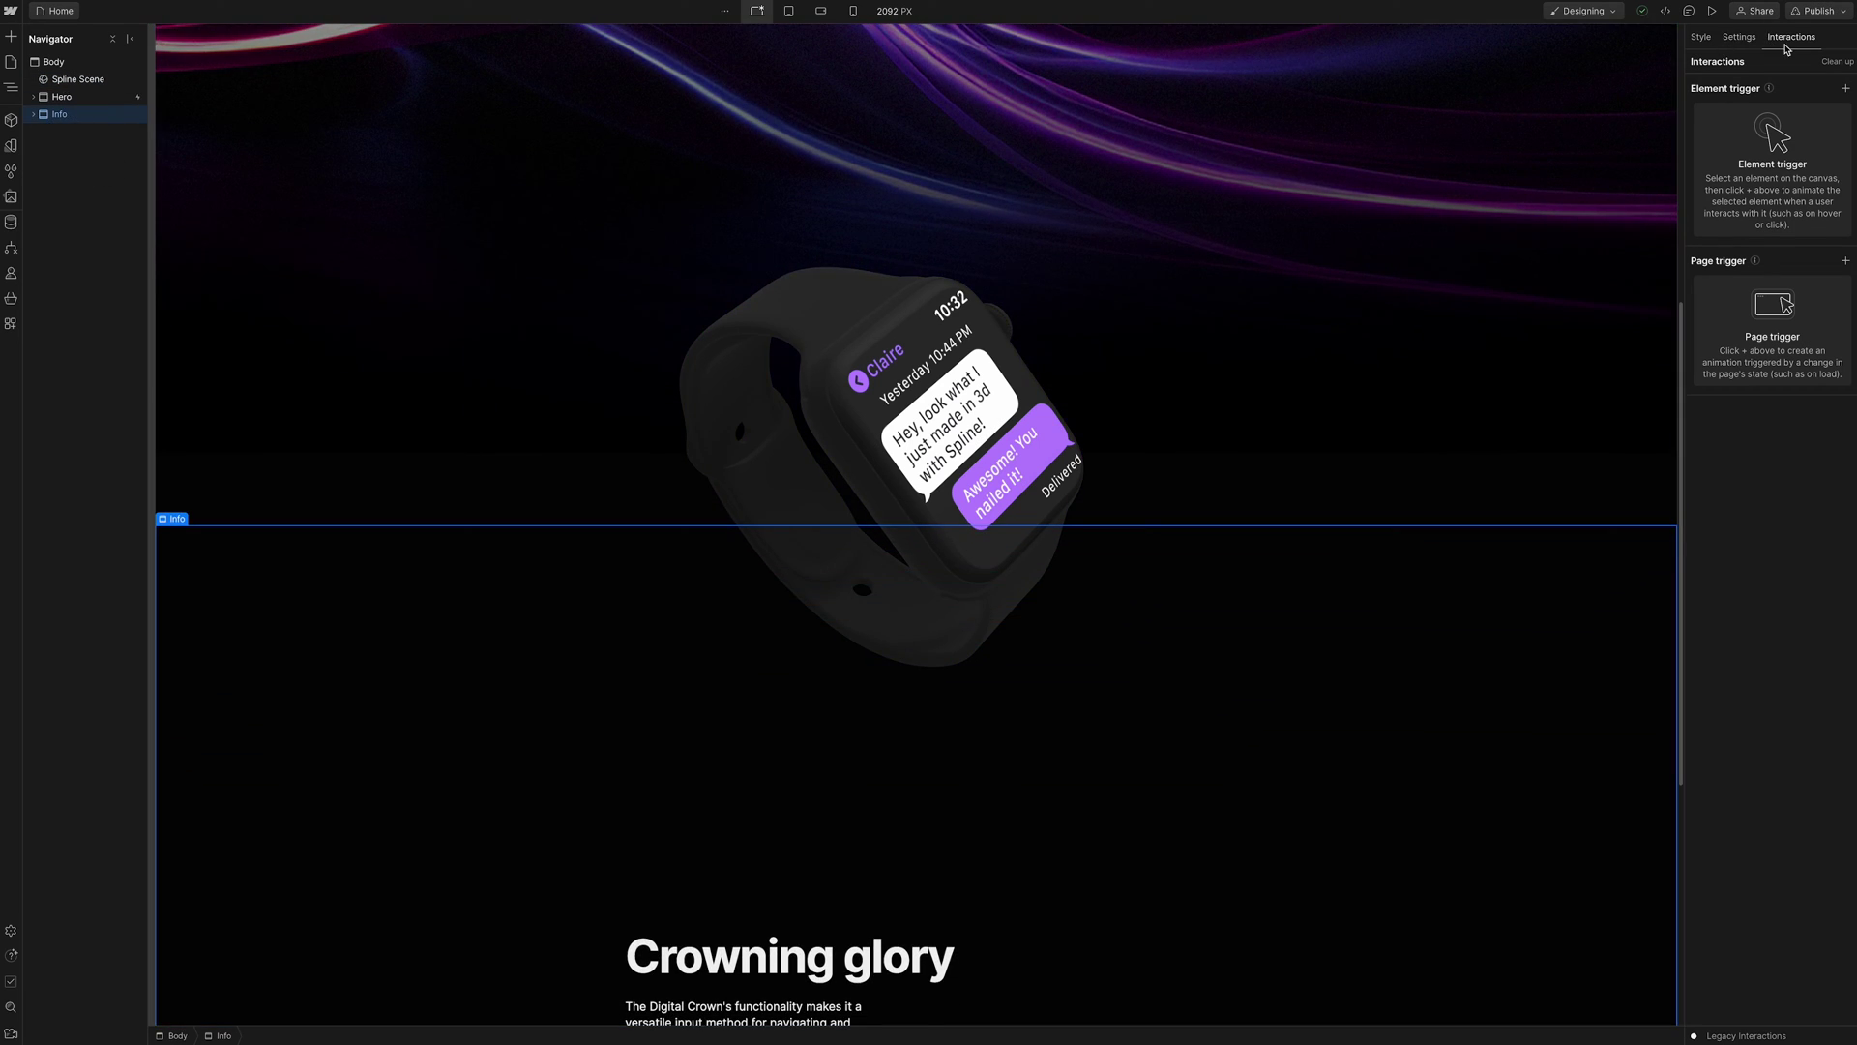
pyautogui.click(1846, 89)
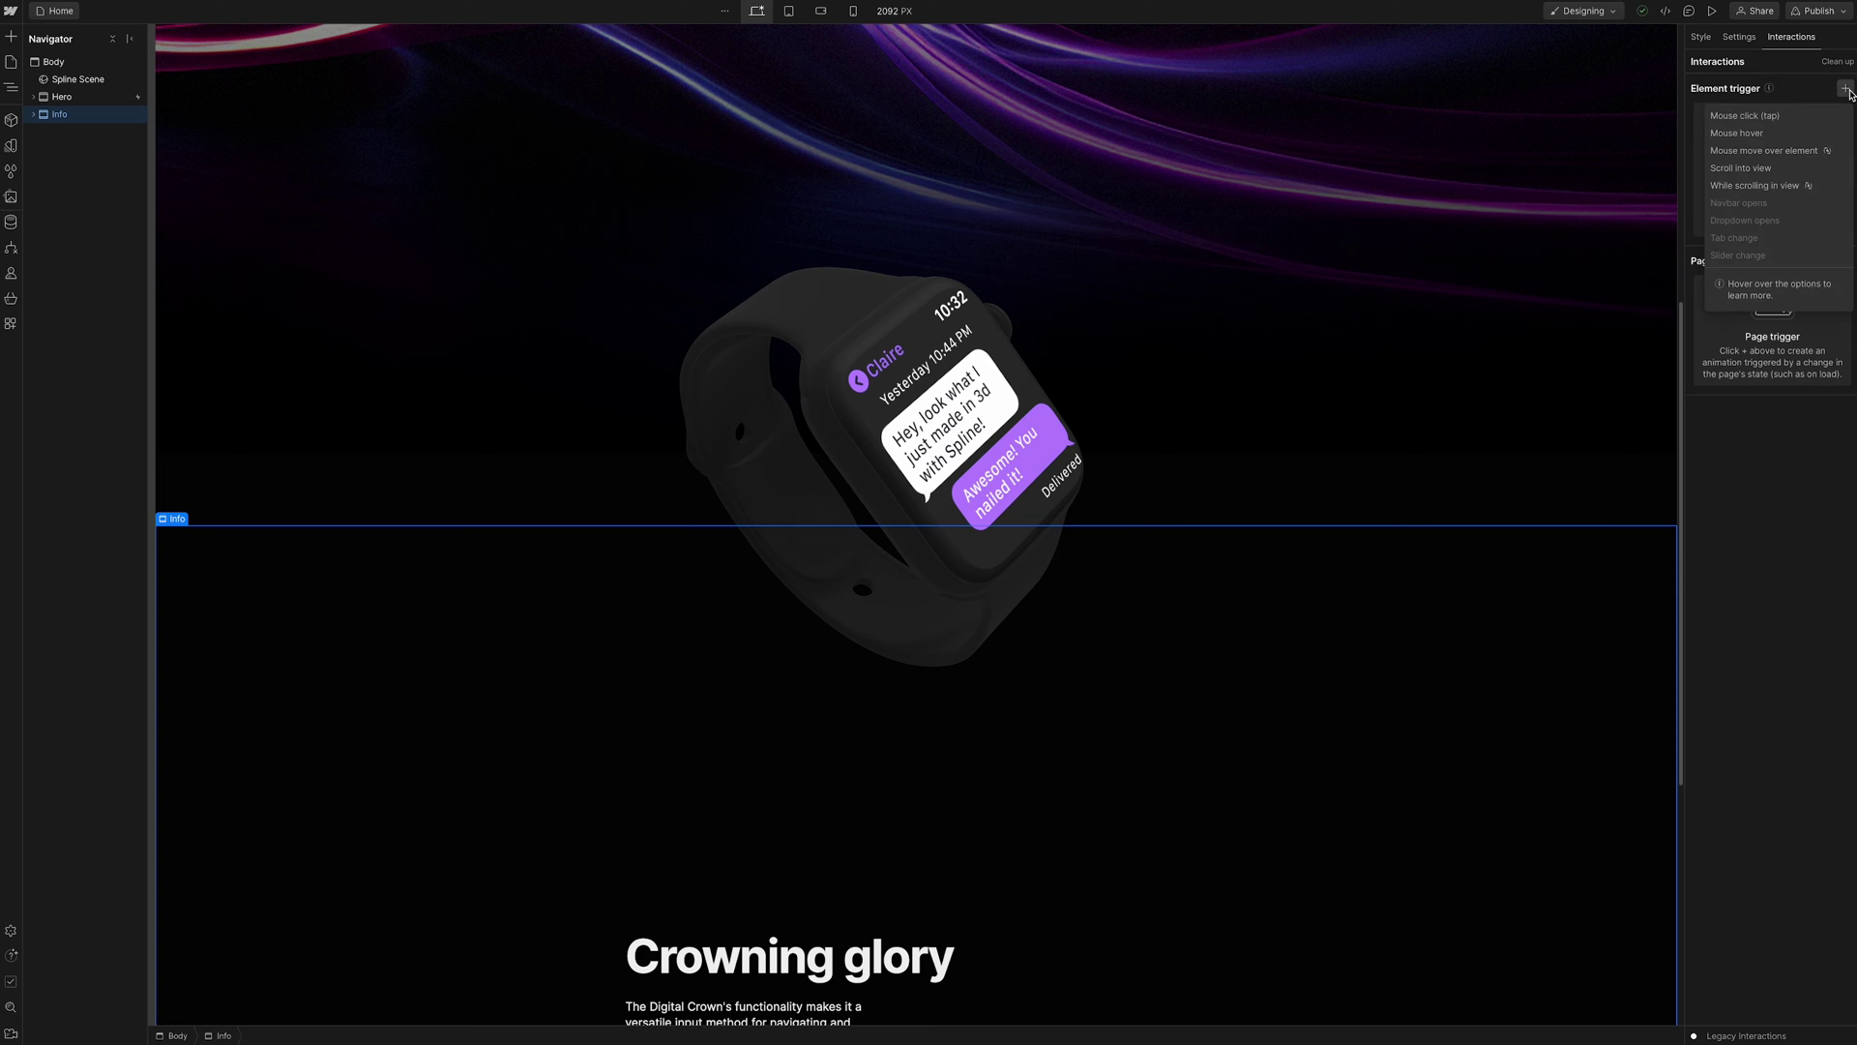
pyautogui.click(1799, 192)
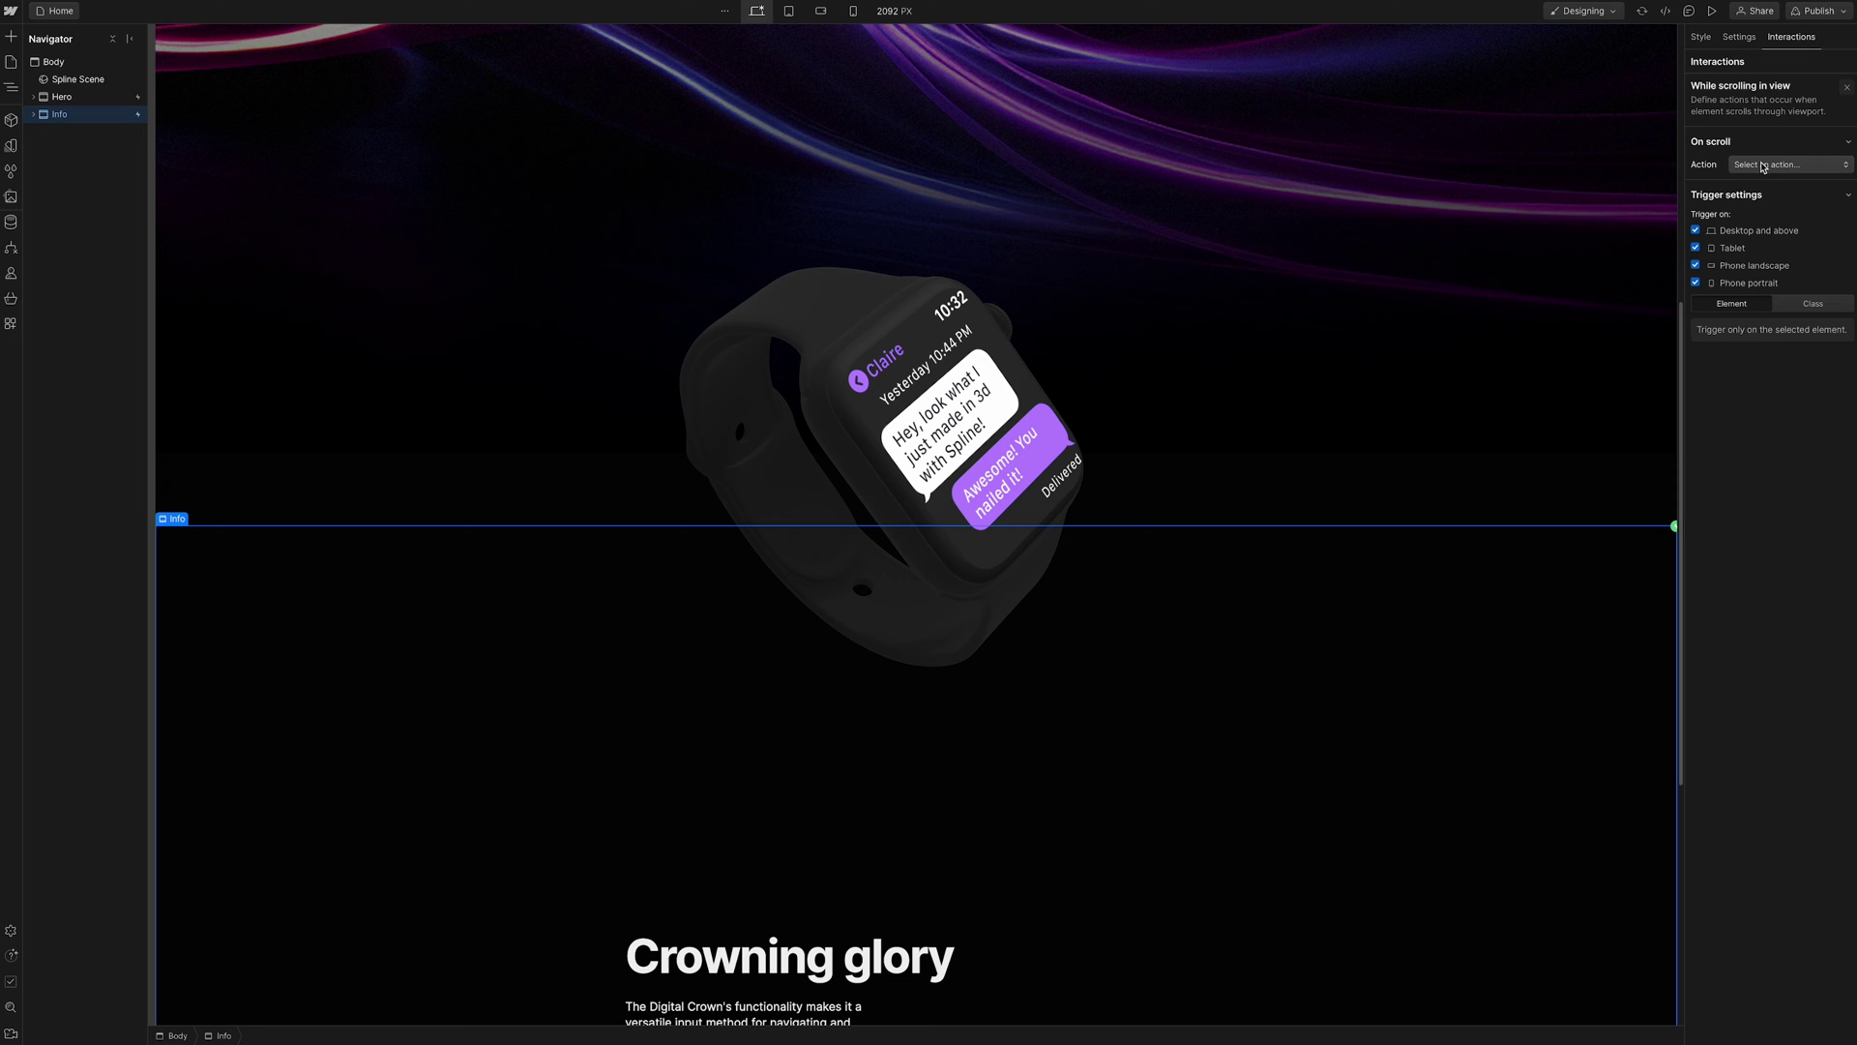
pyautogui.click(1762, 166)
pyautogui.click(1784, 197)
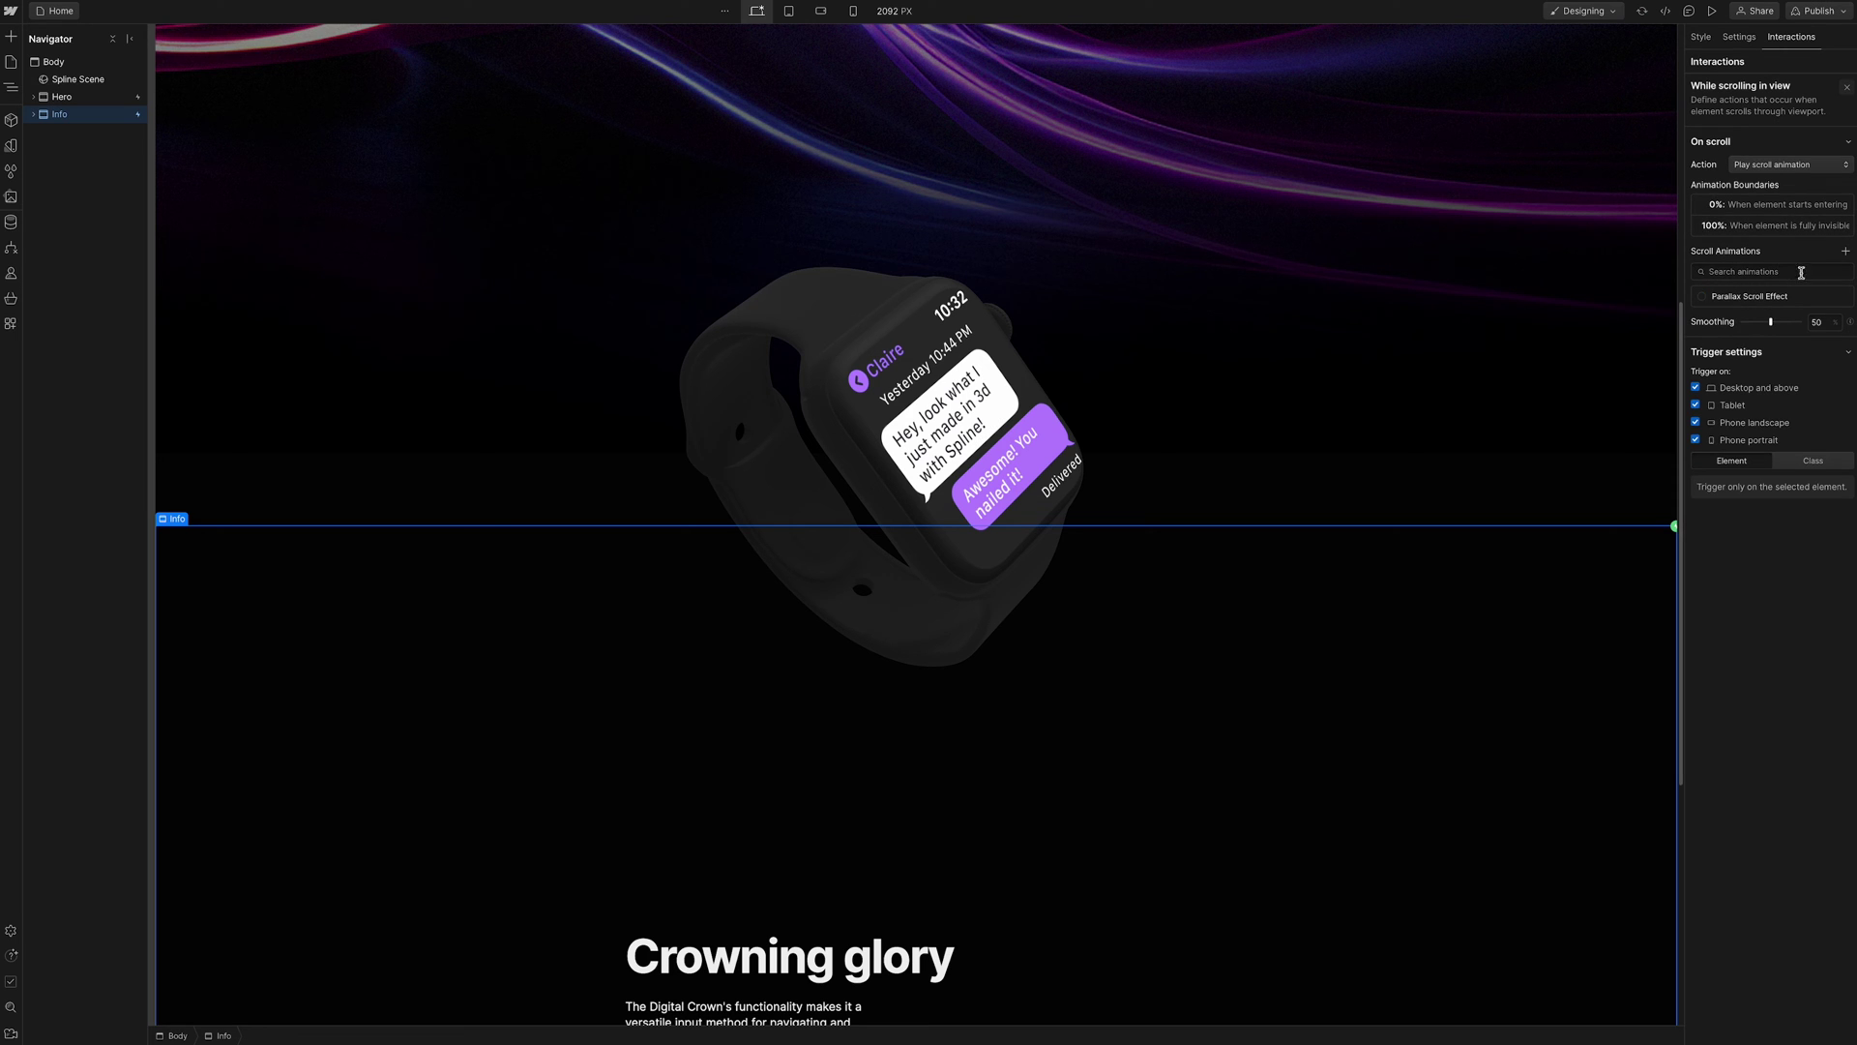
# Create a new scroll animation named watch-spin for the Info section's trigger and save it
pyautogui.click(1846, 254)
pyautogui.write('watcj-spin')
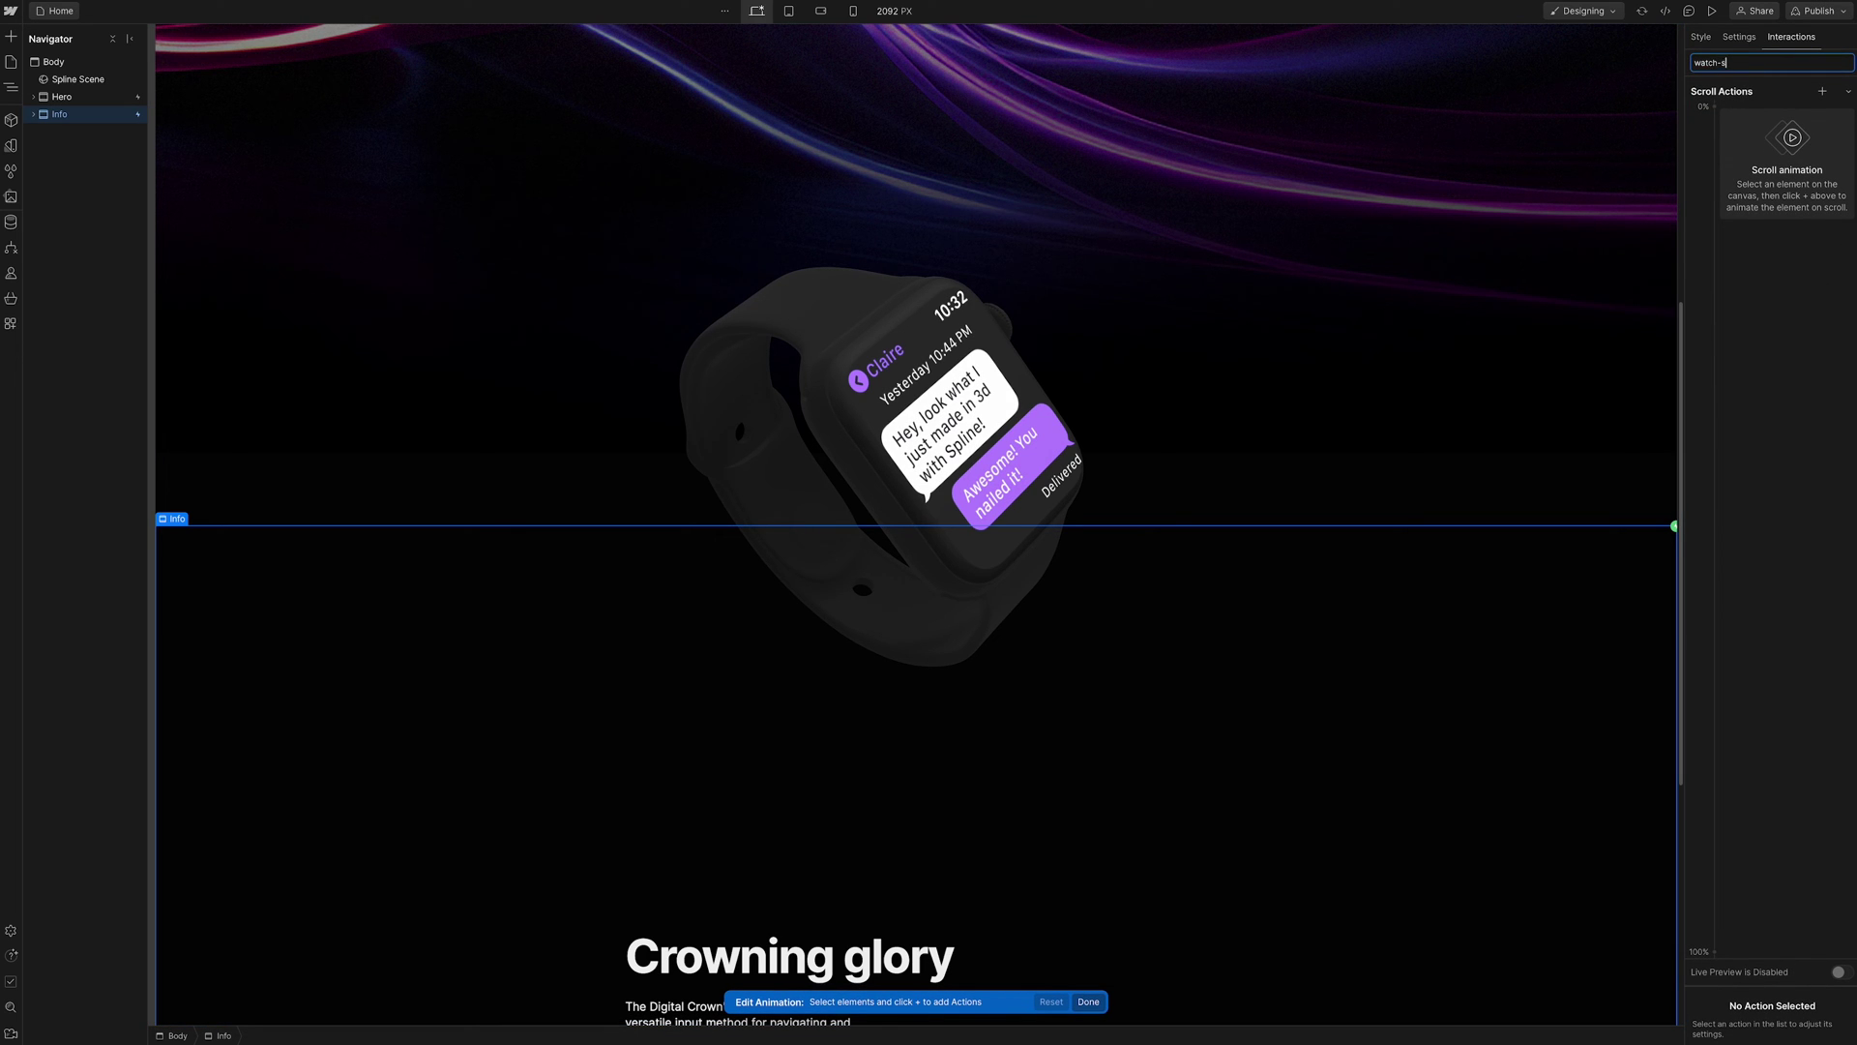
pyautogui.click(1823, 92)
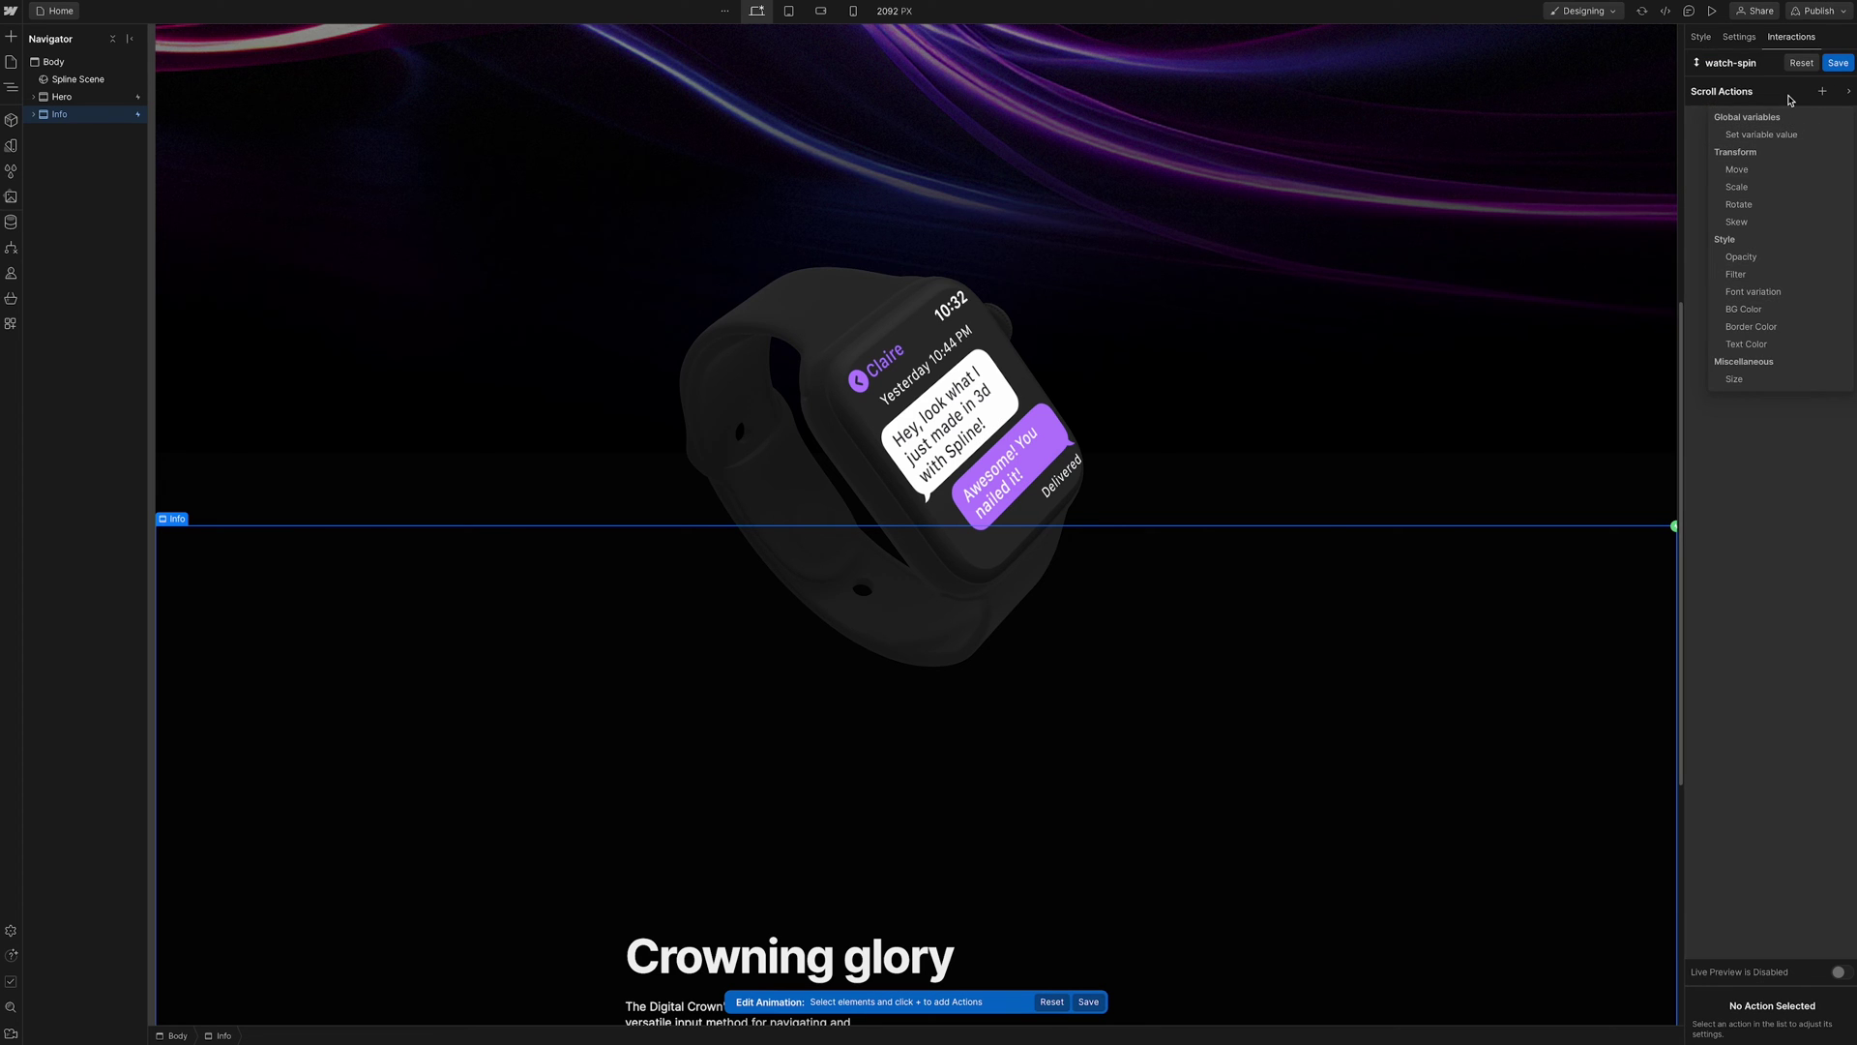
pyautogui.click(1789, 100)
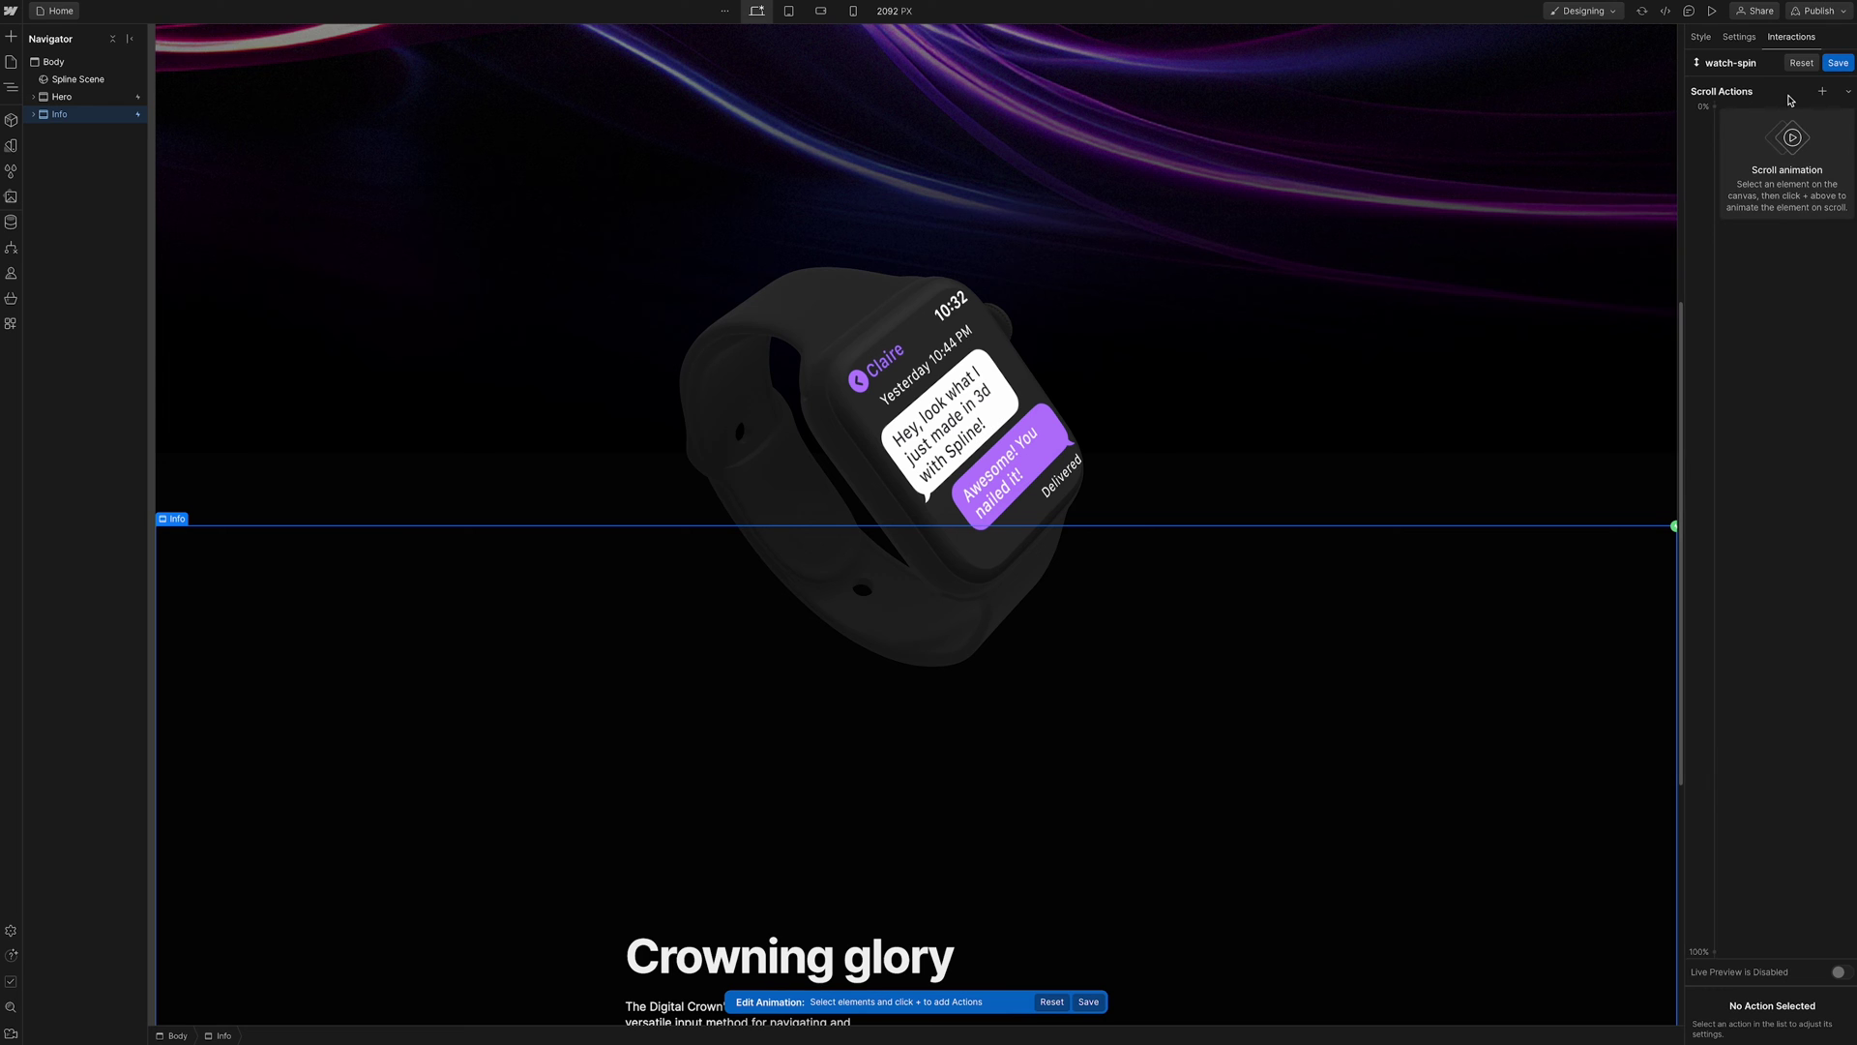
pyautogui.click(1836, 63)
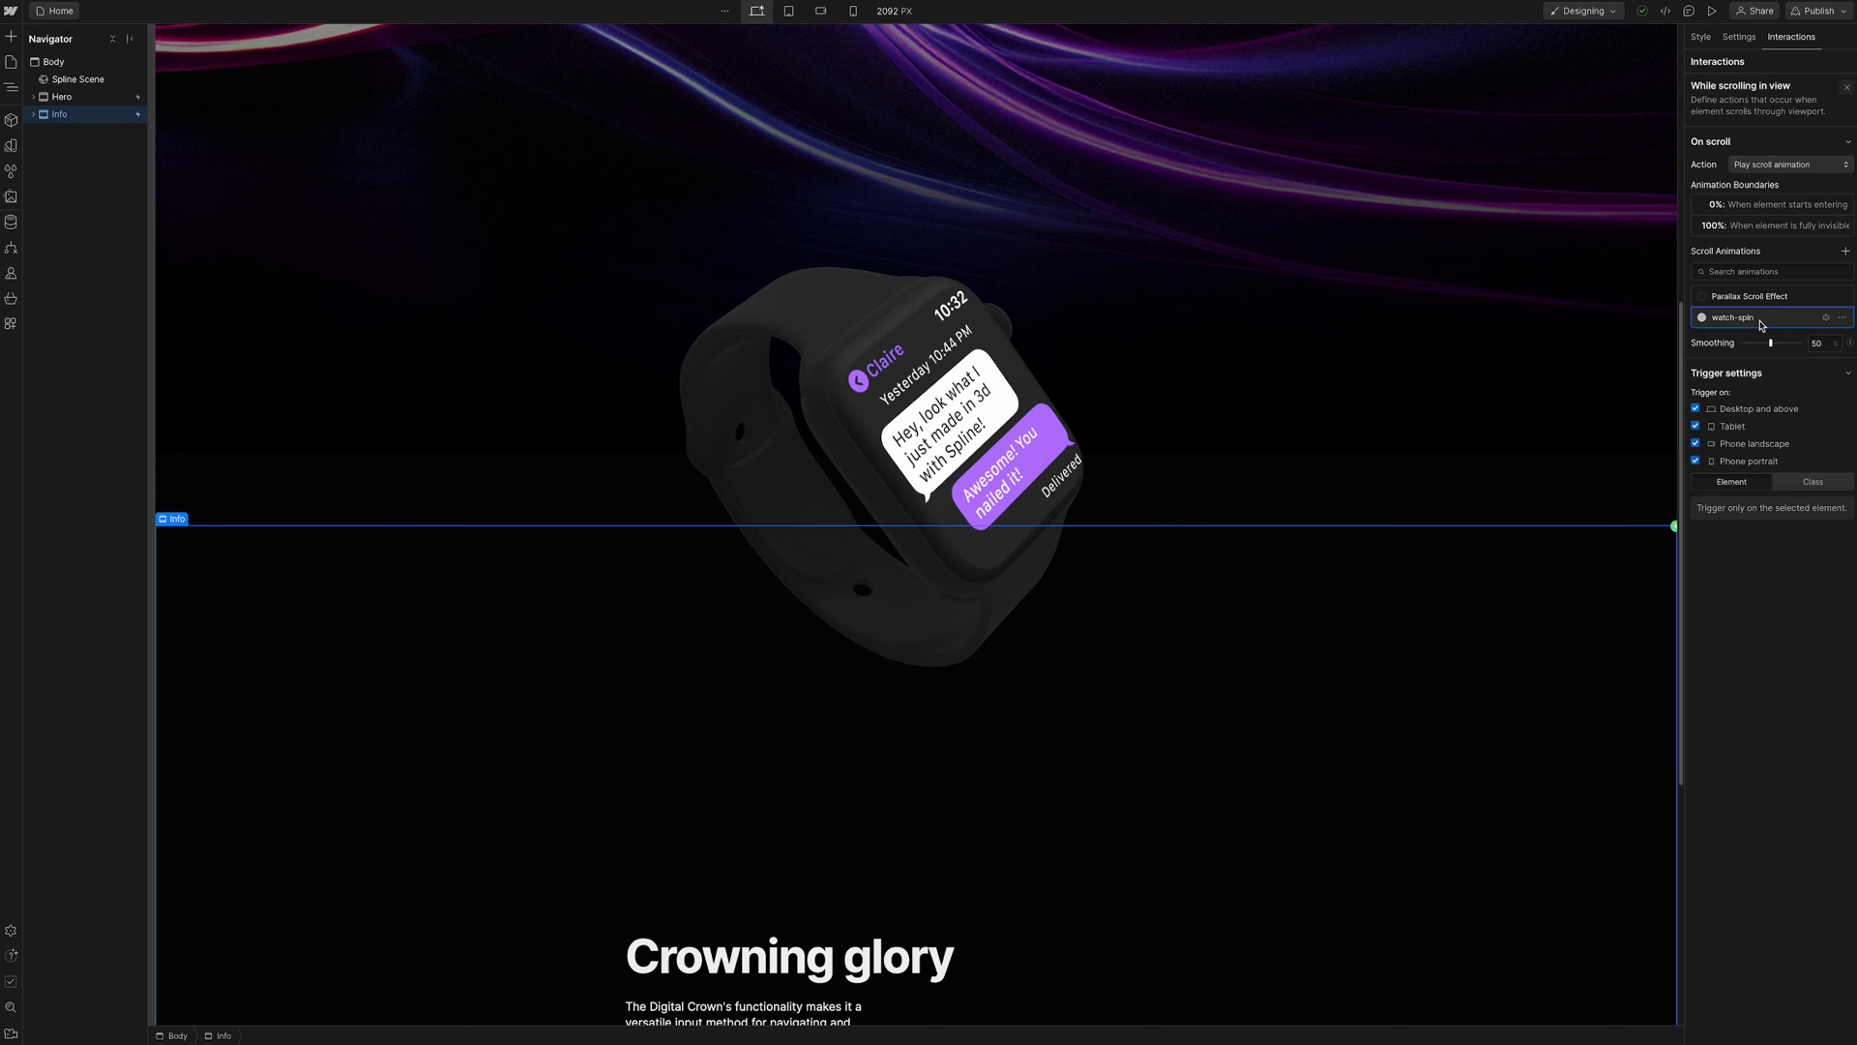
# Add a Spline action targeting the Spline Scene to the watch-spin animation and save it
pyautogui.click(1826, 320)
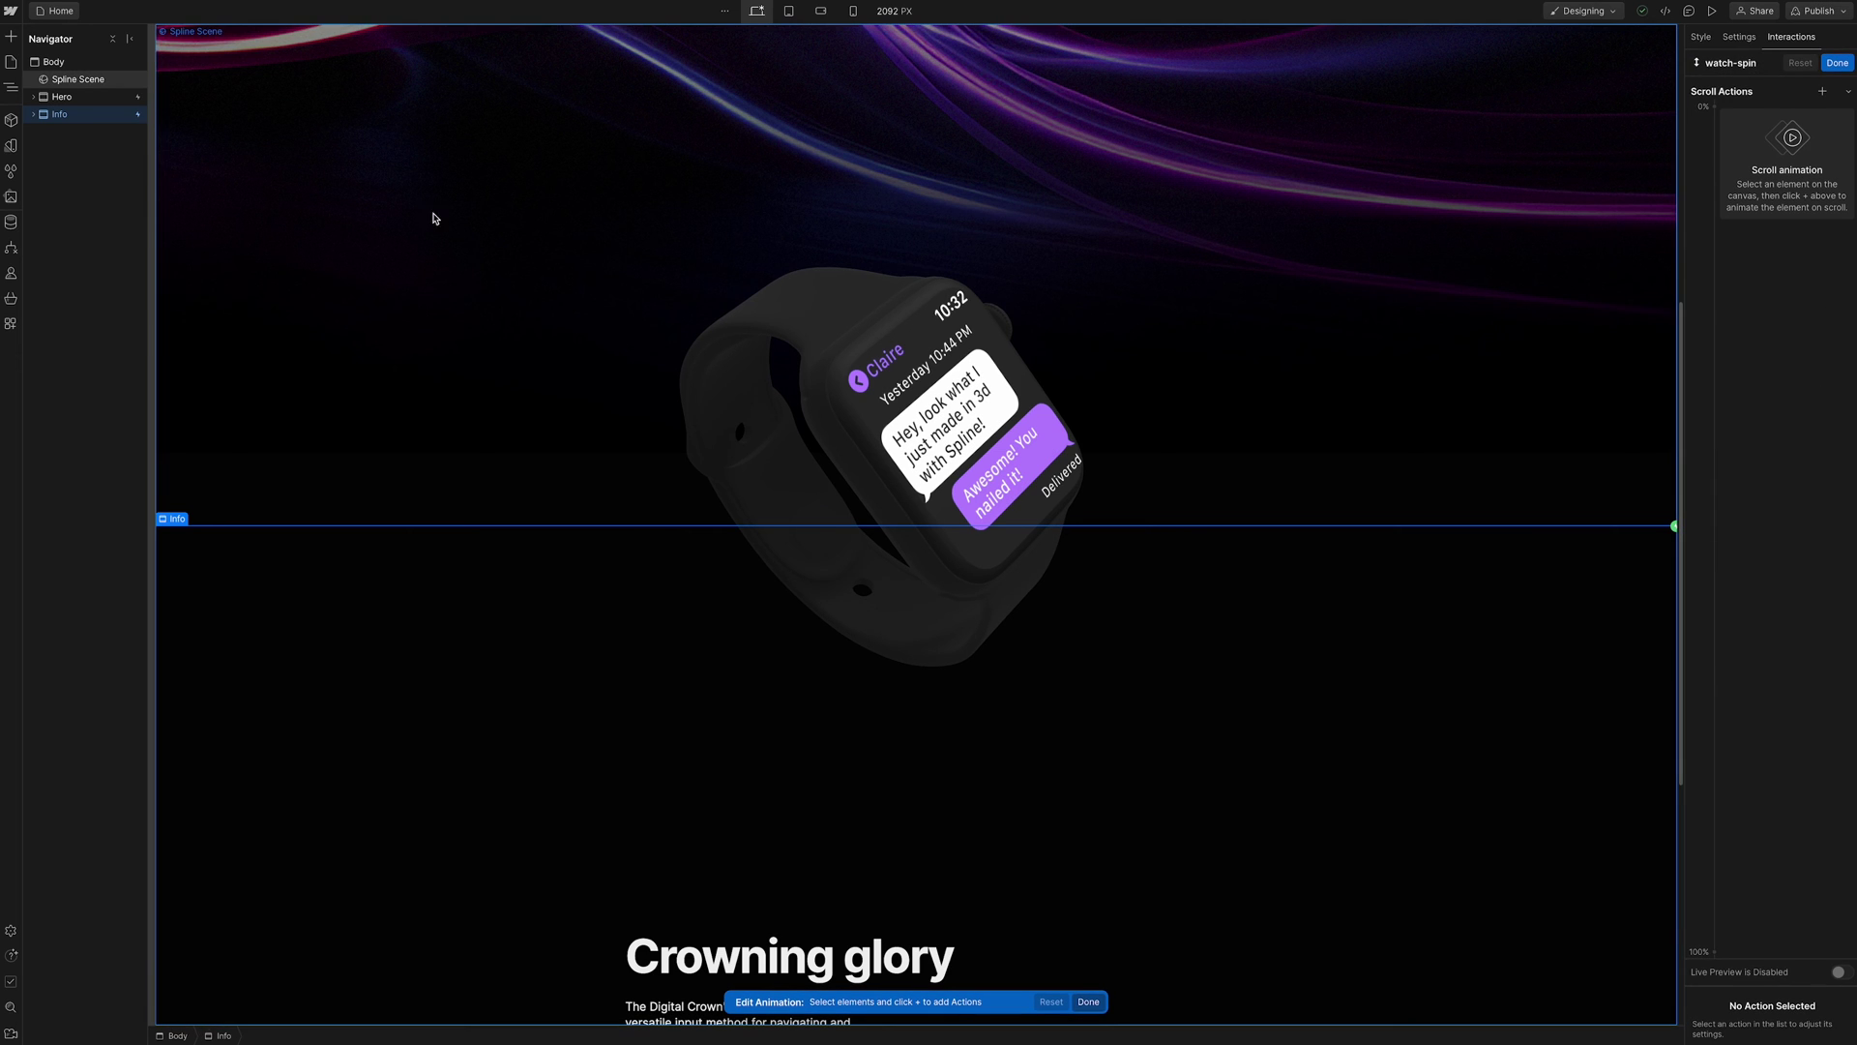
pyautogui.click(100, 81)
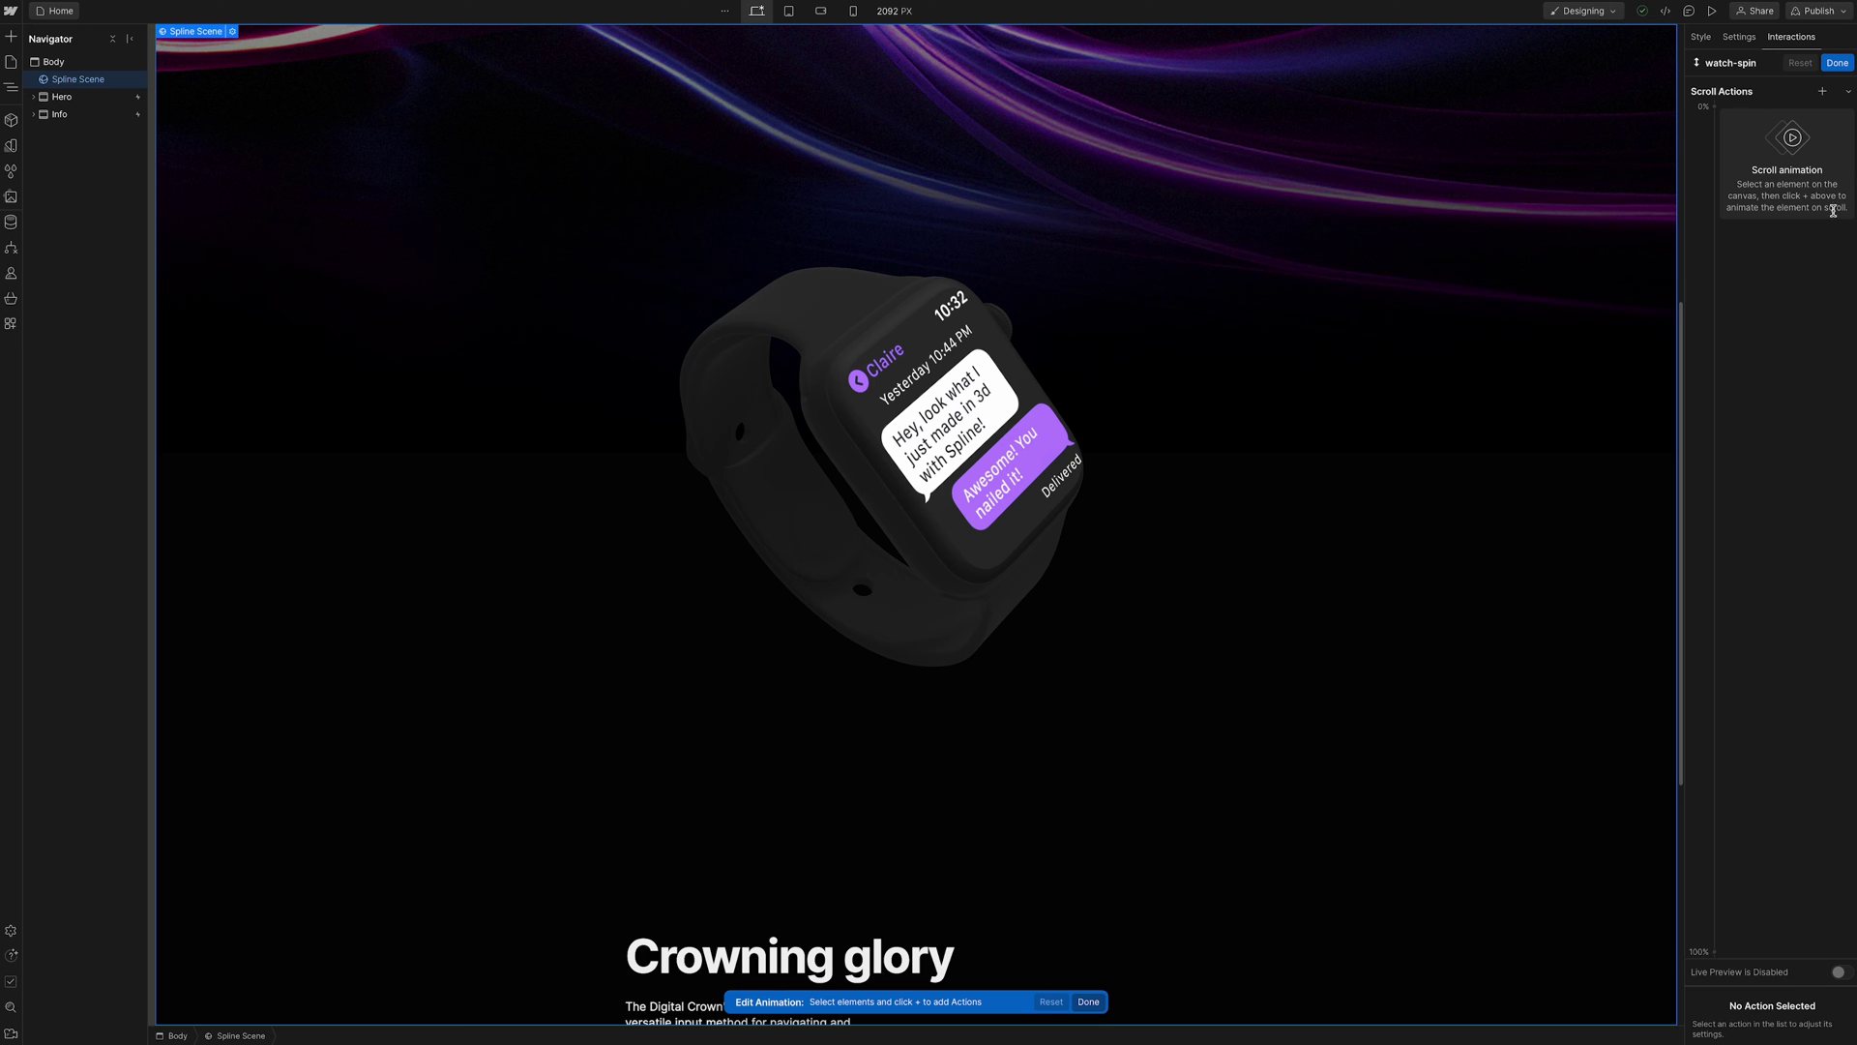
pyautogui.click(1823, 92)
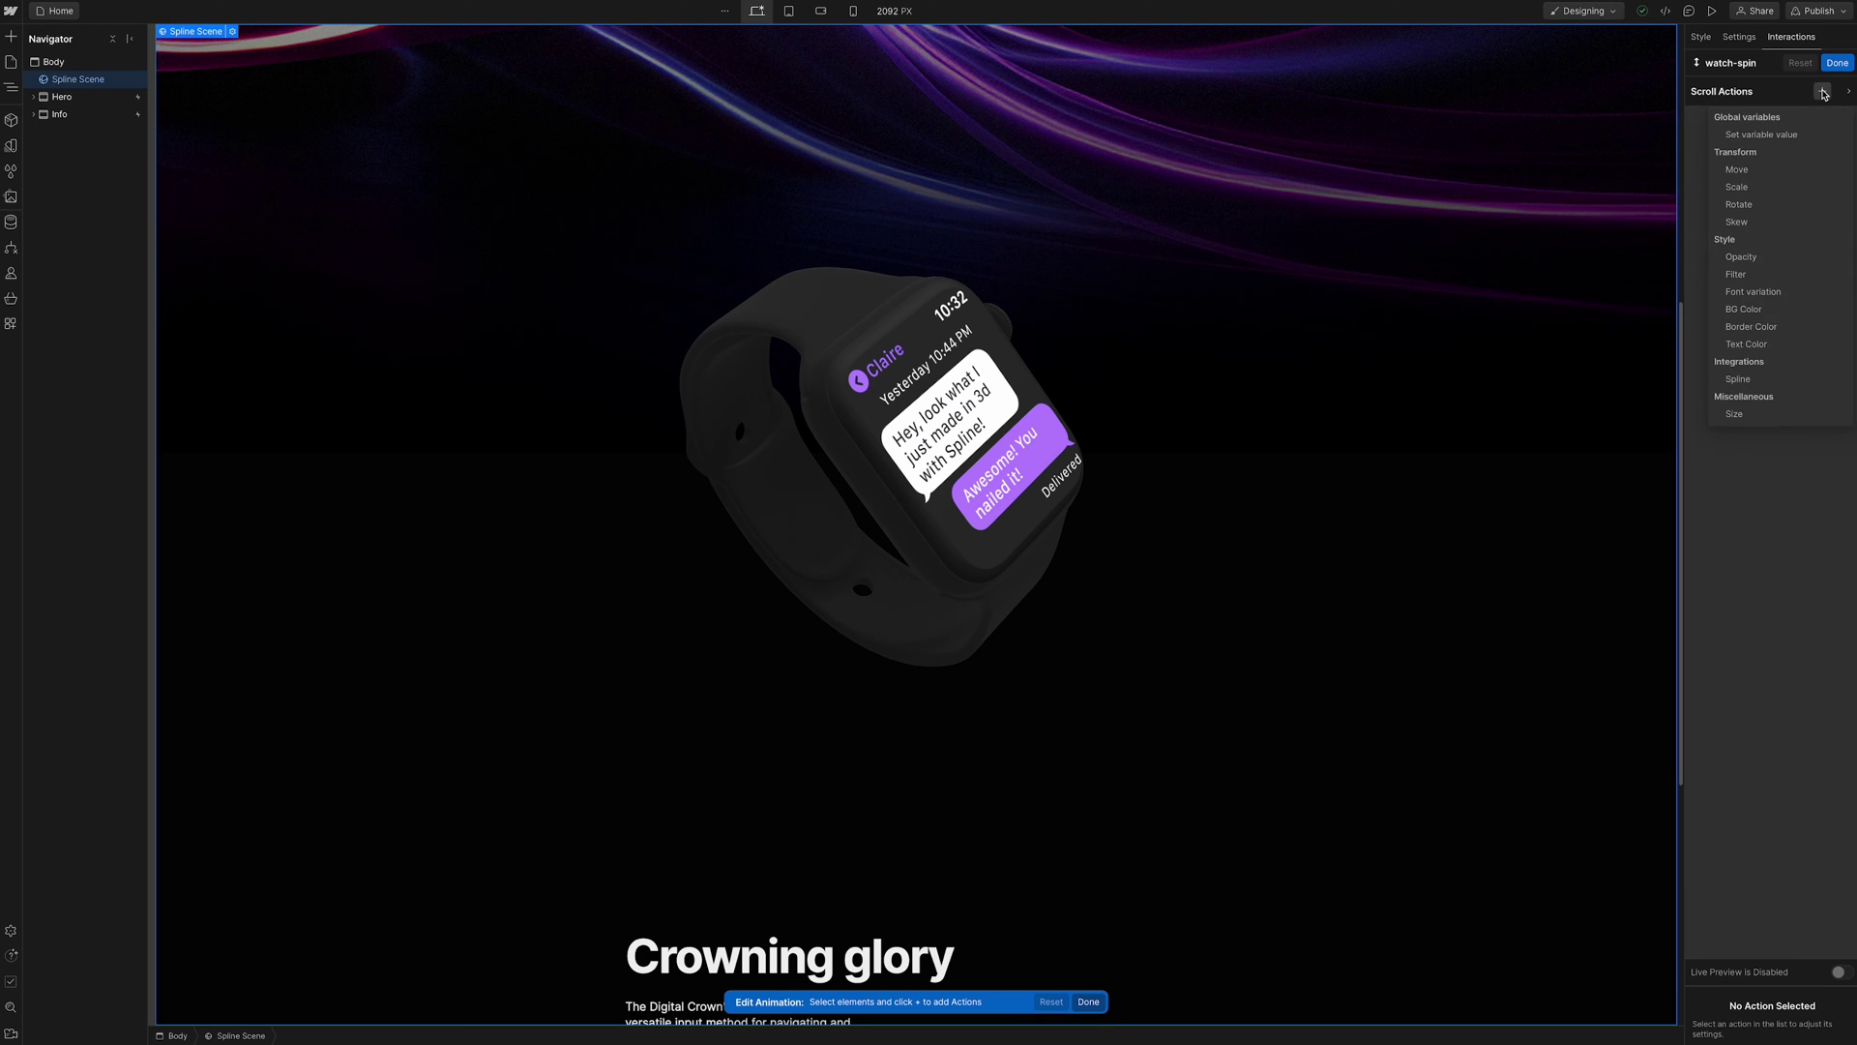
pyautogui.click(1757, 379)
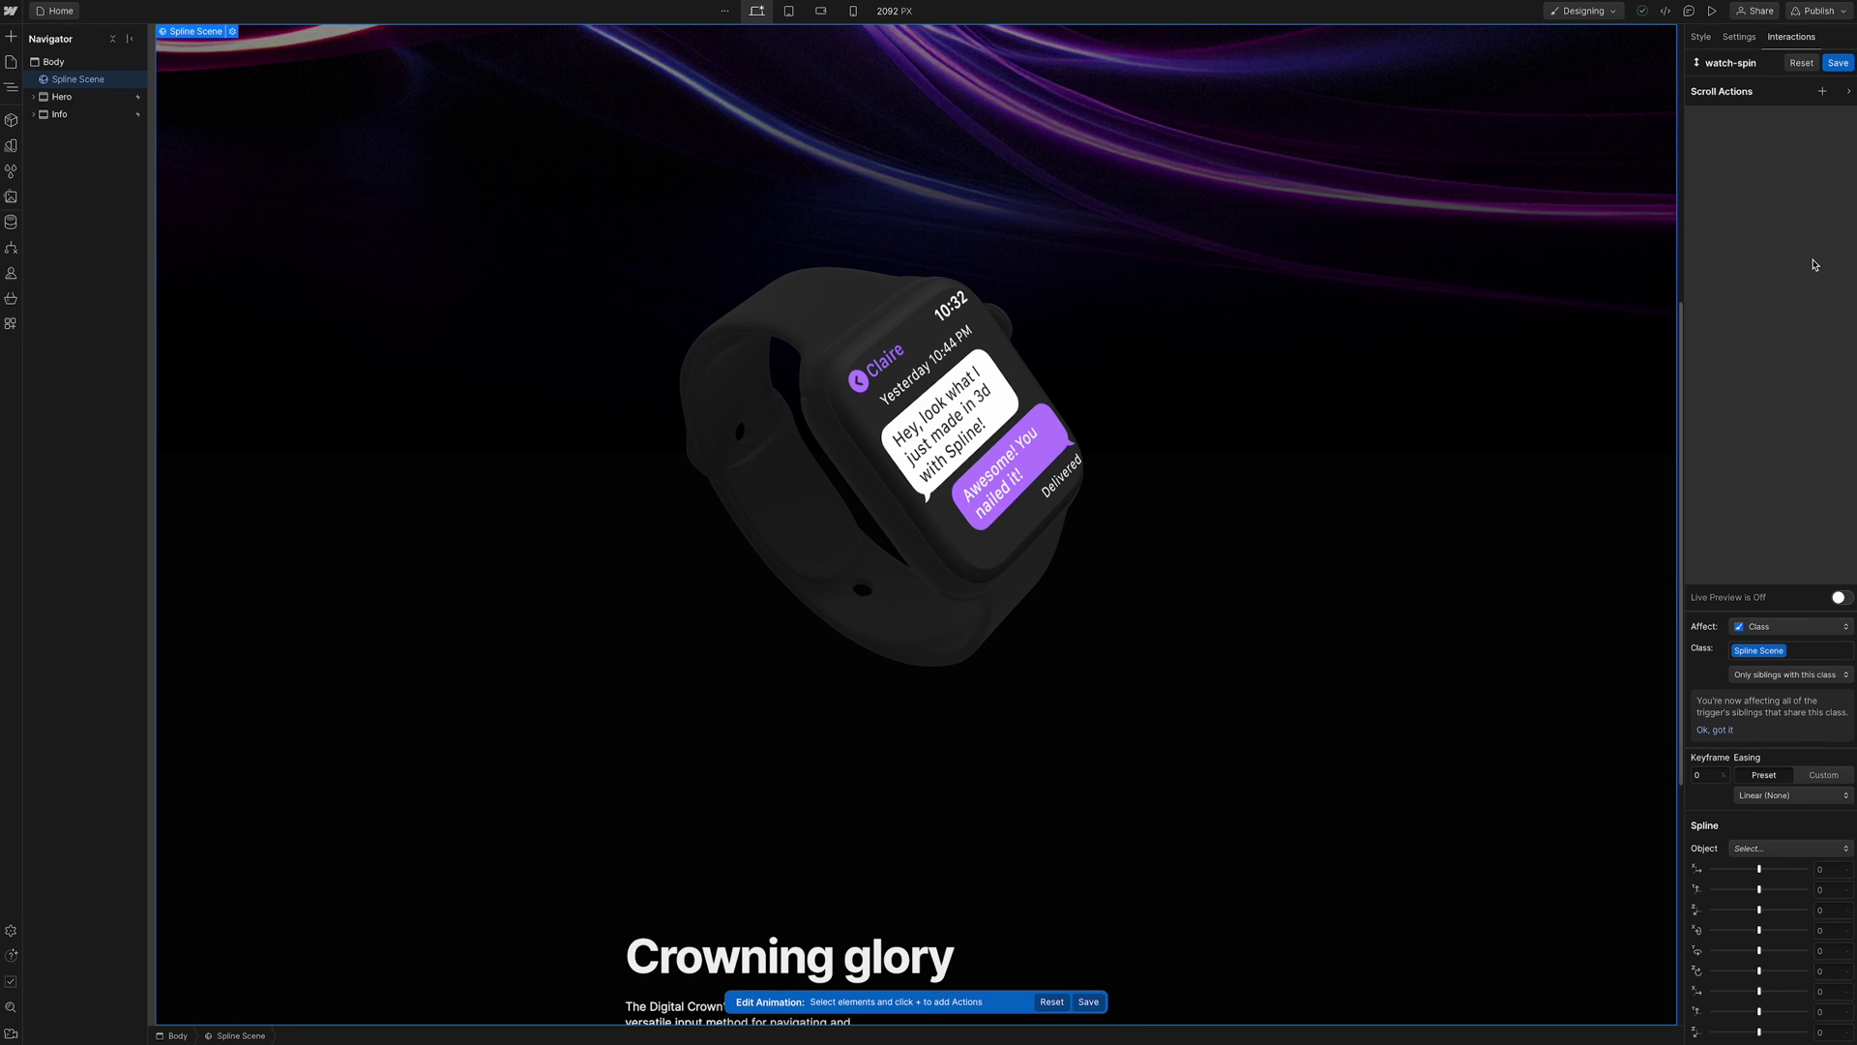
pyautogui.click(1837, 63)
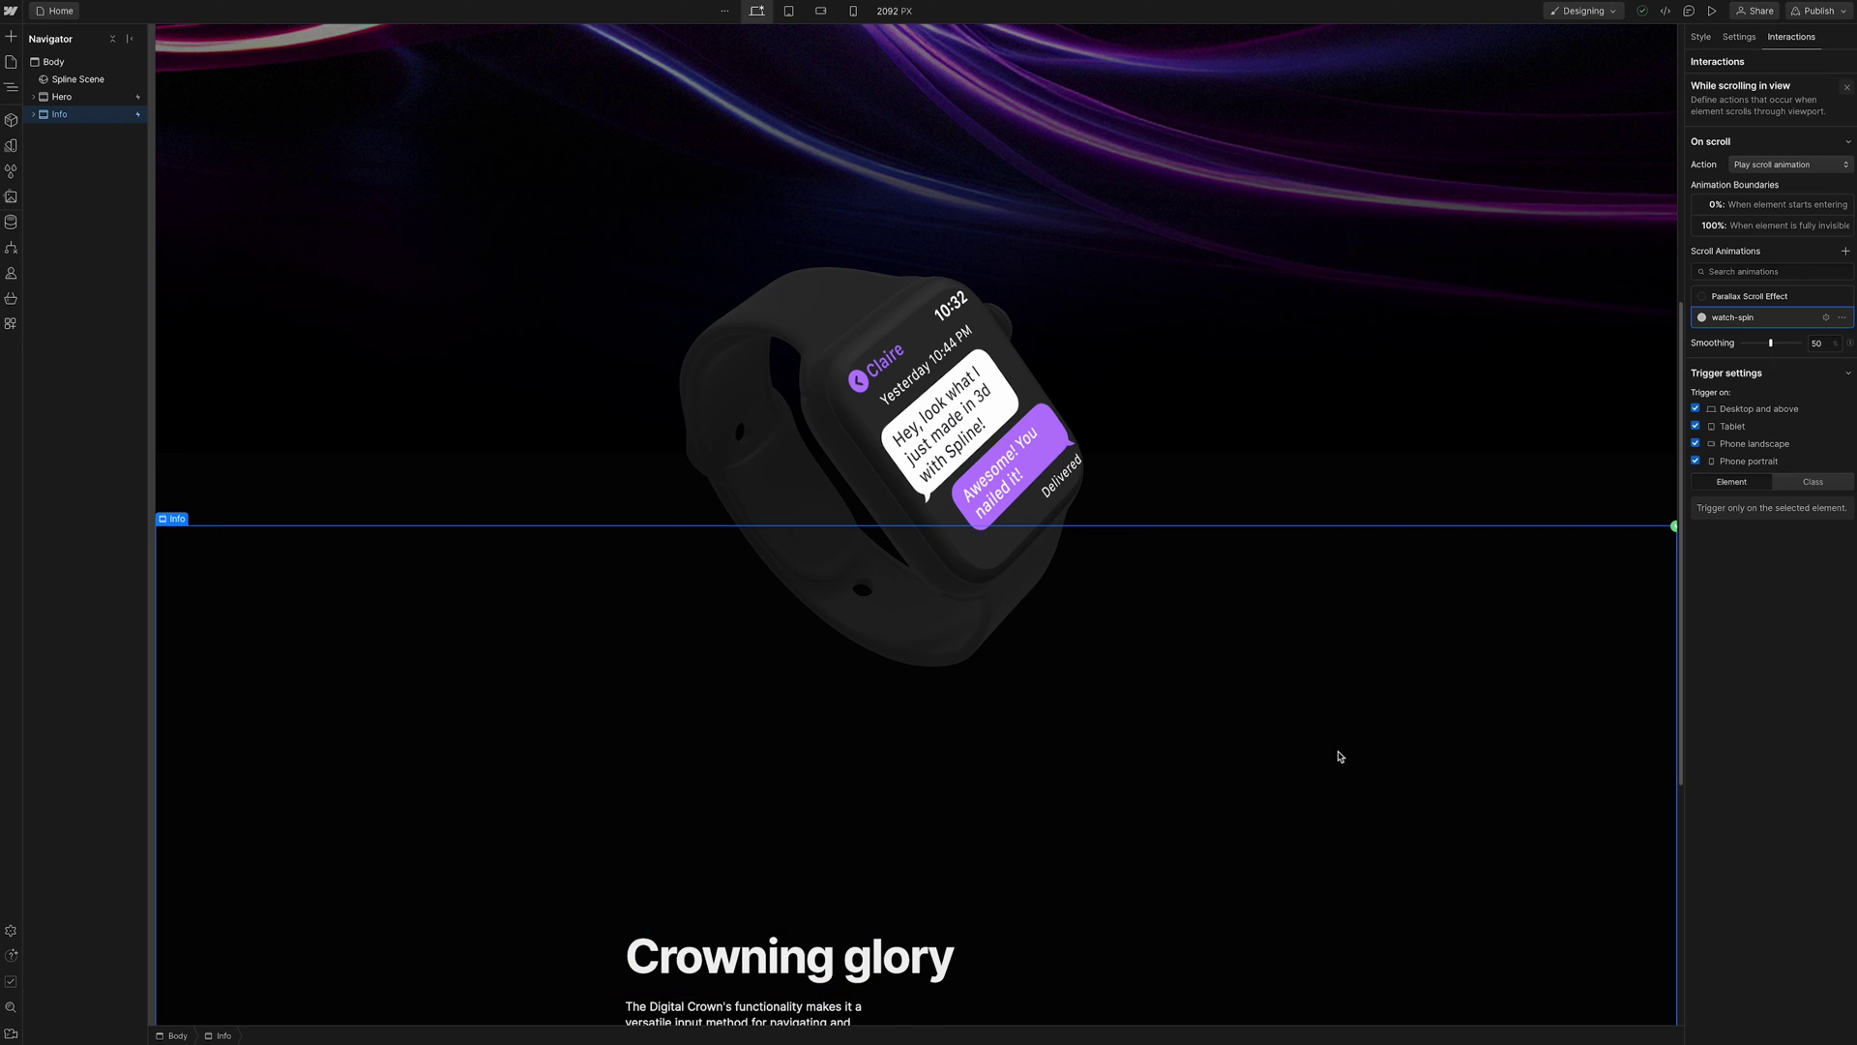
# Assign the apple watch object to the 0% Spline action of watch-spin
pyautogui.click(1826, 320)
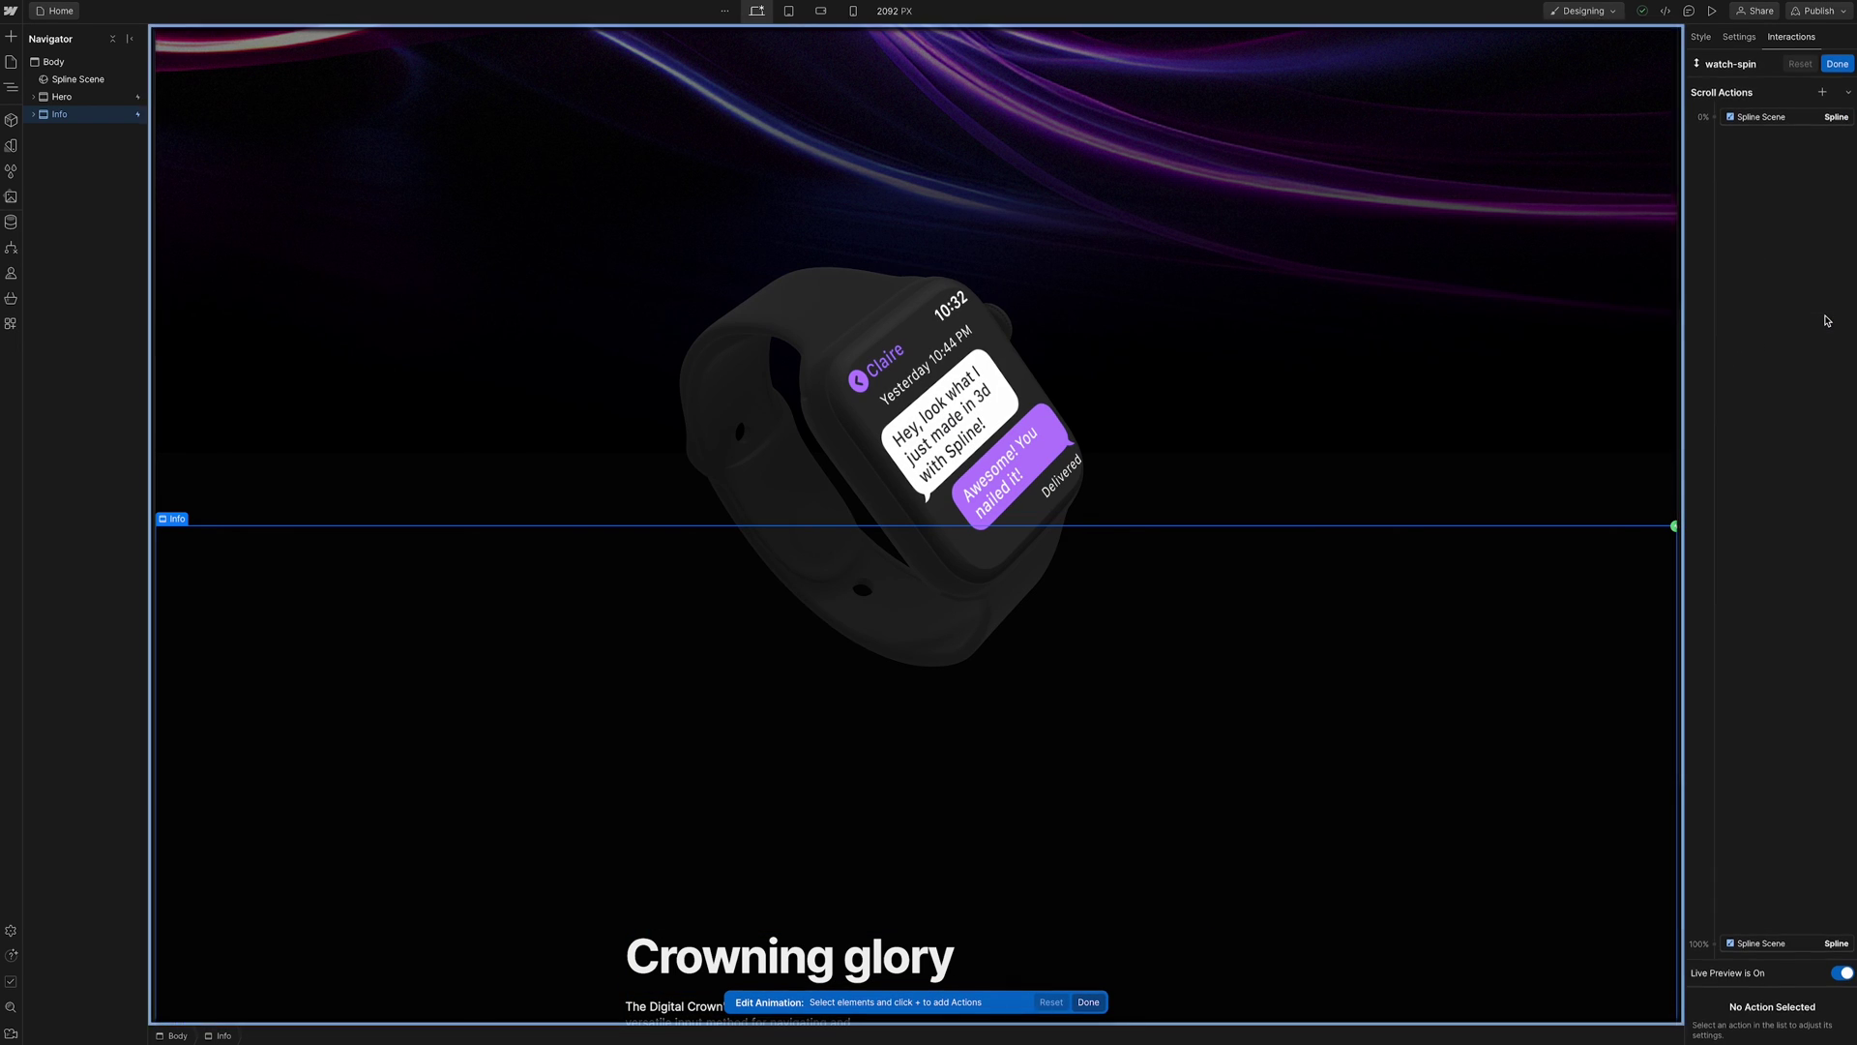
pyautogui.click(1781, 118)
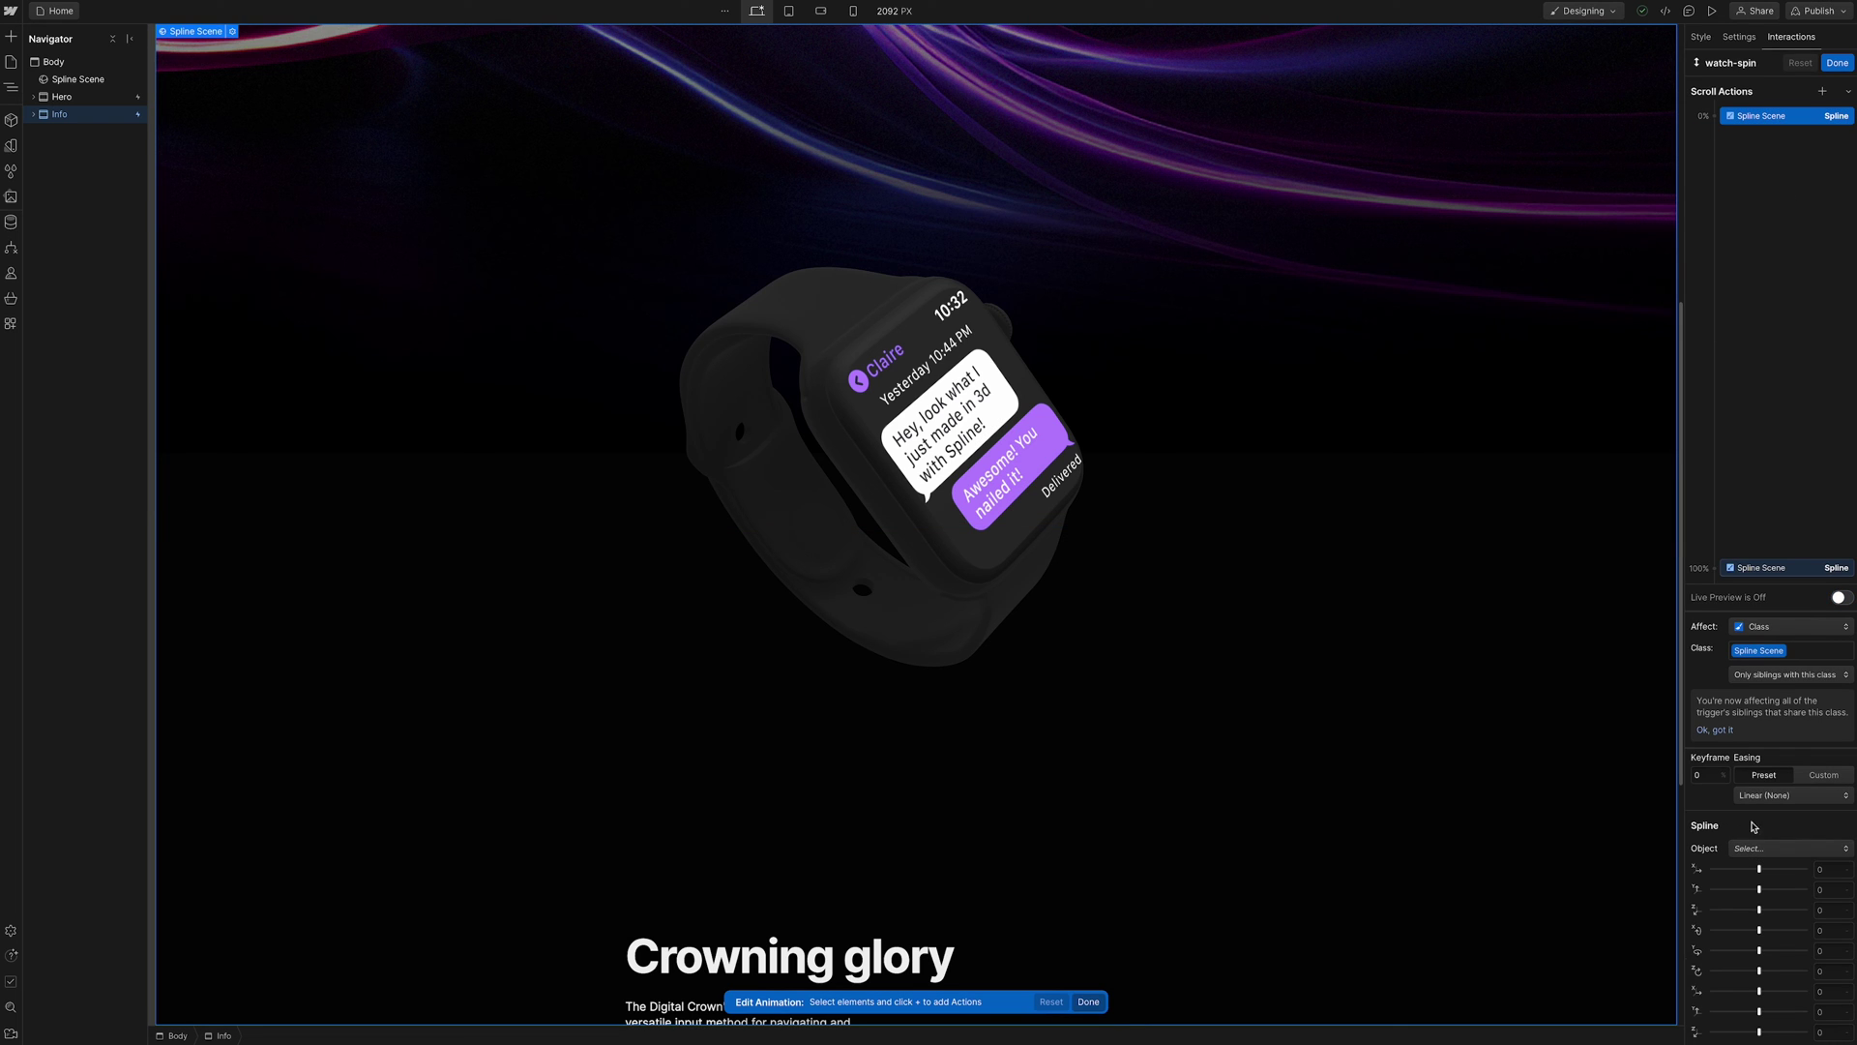
pyautogui.click(1780, 849)
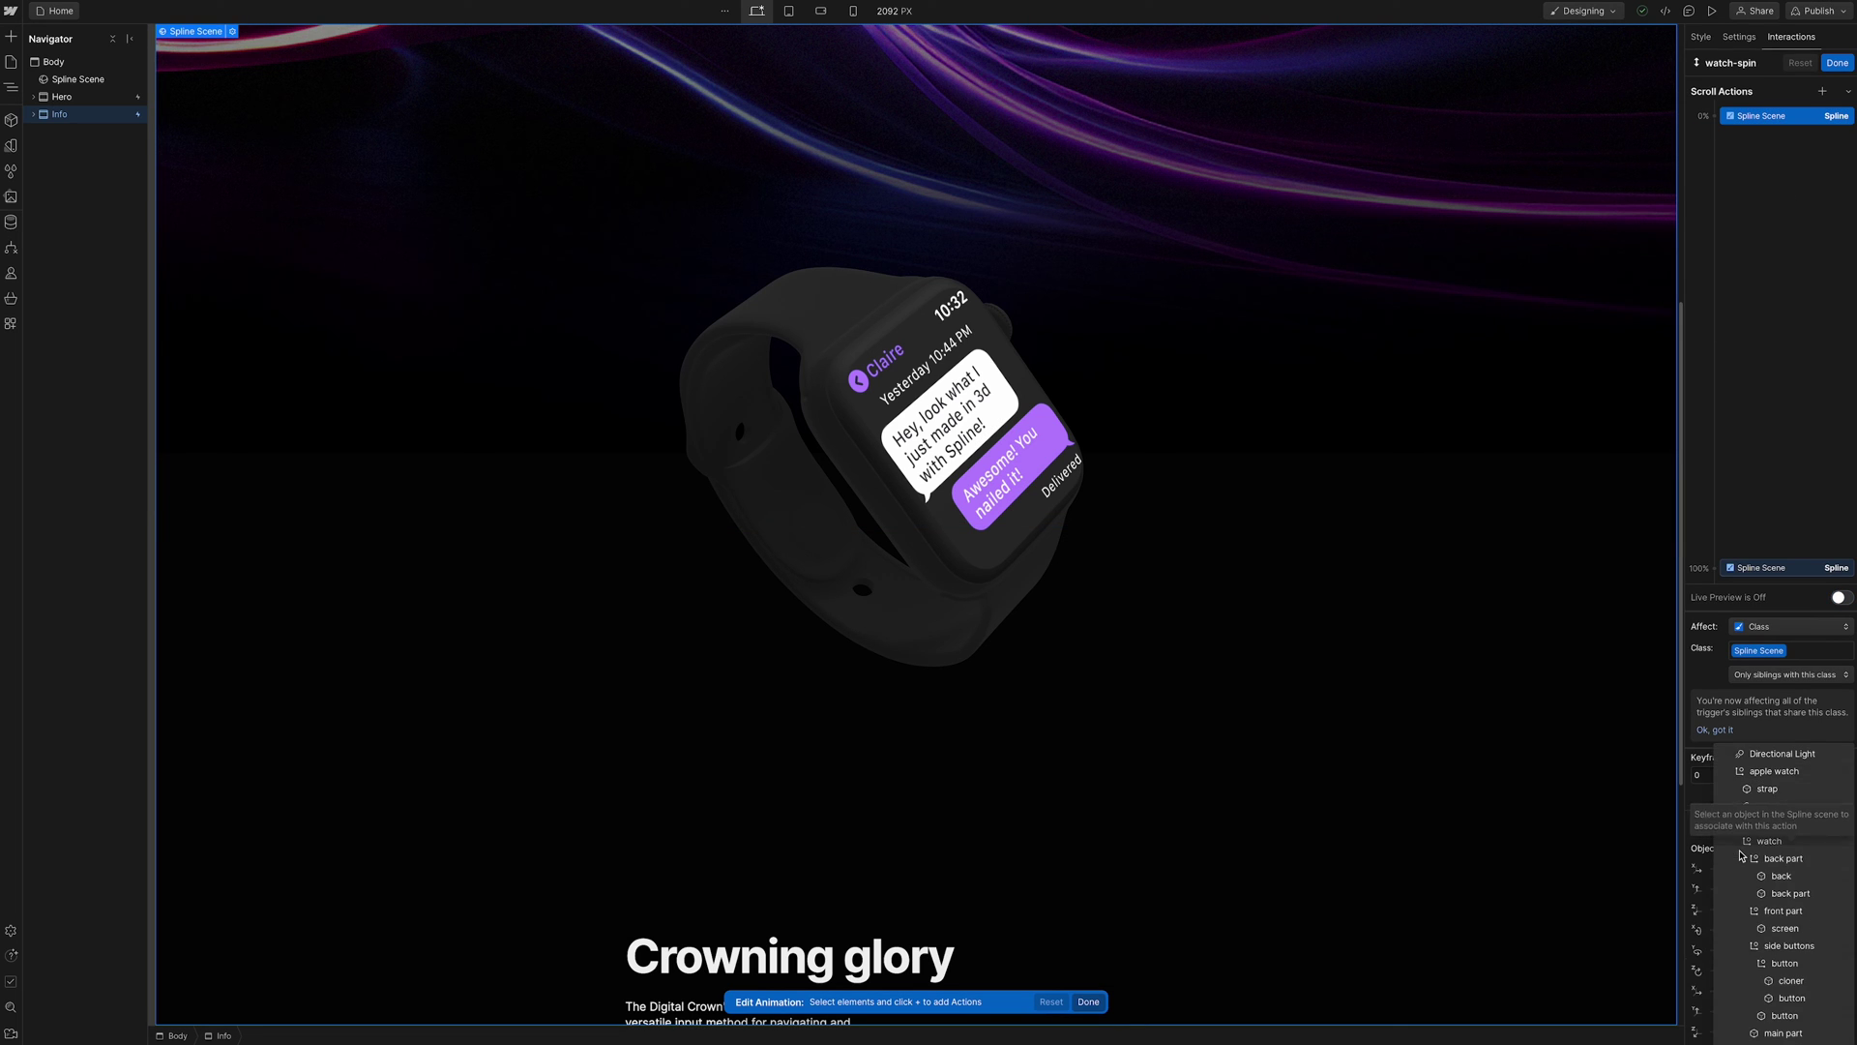
pyautogui.click(1828, 772)
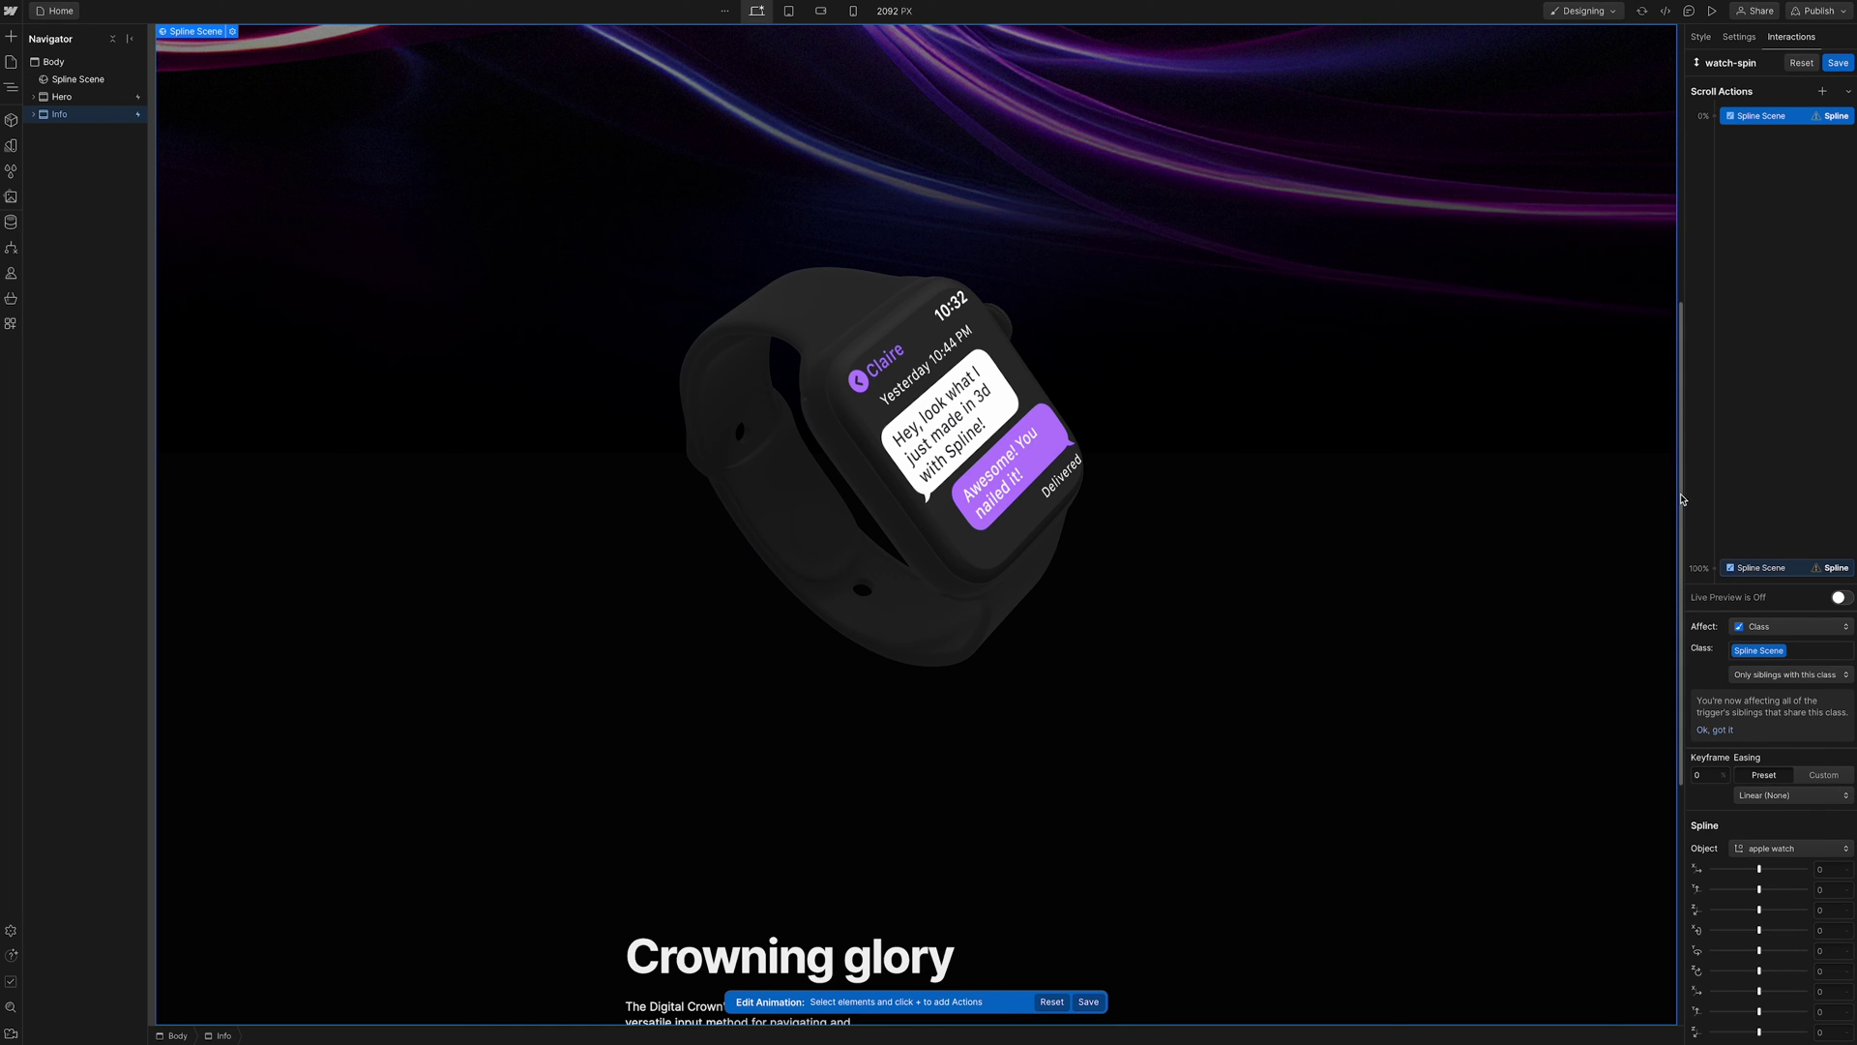
pyautogui.scroll(5, 1619, 427)
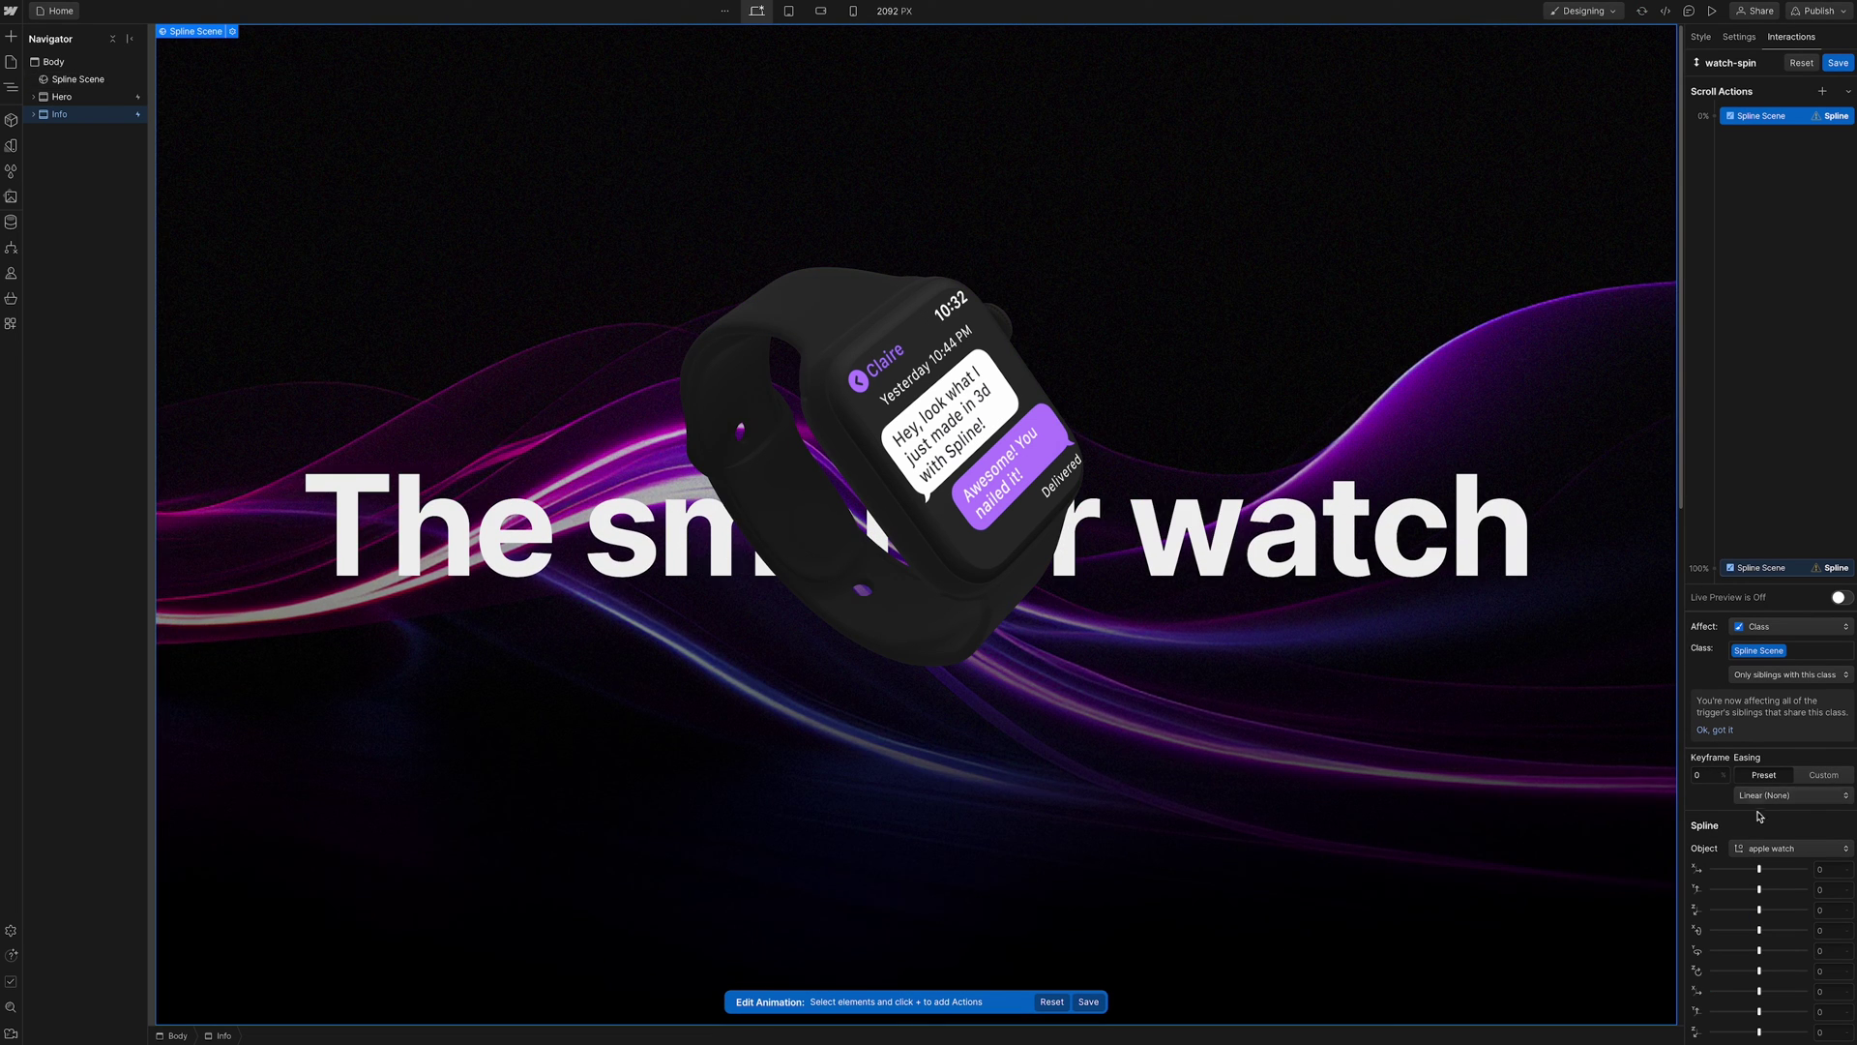
# Set the apple watch's rotation at the 0% keyframe to X -0.4, Y 0.3 and Z 0.2
pyautogui.click(1828, 931)
pyautogui.press('Tab')
pyautogui.press('Tab')
pyautogui.press('Tab')
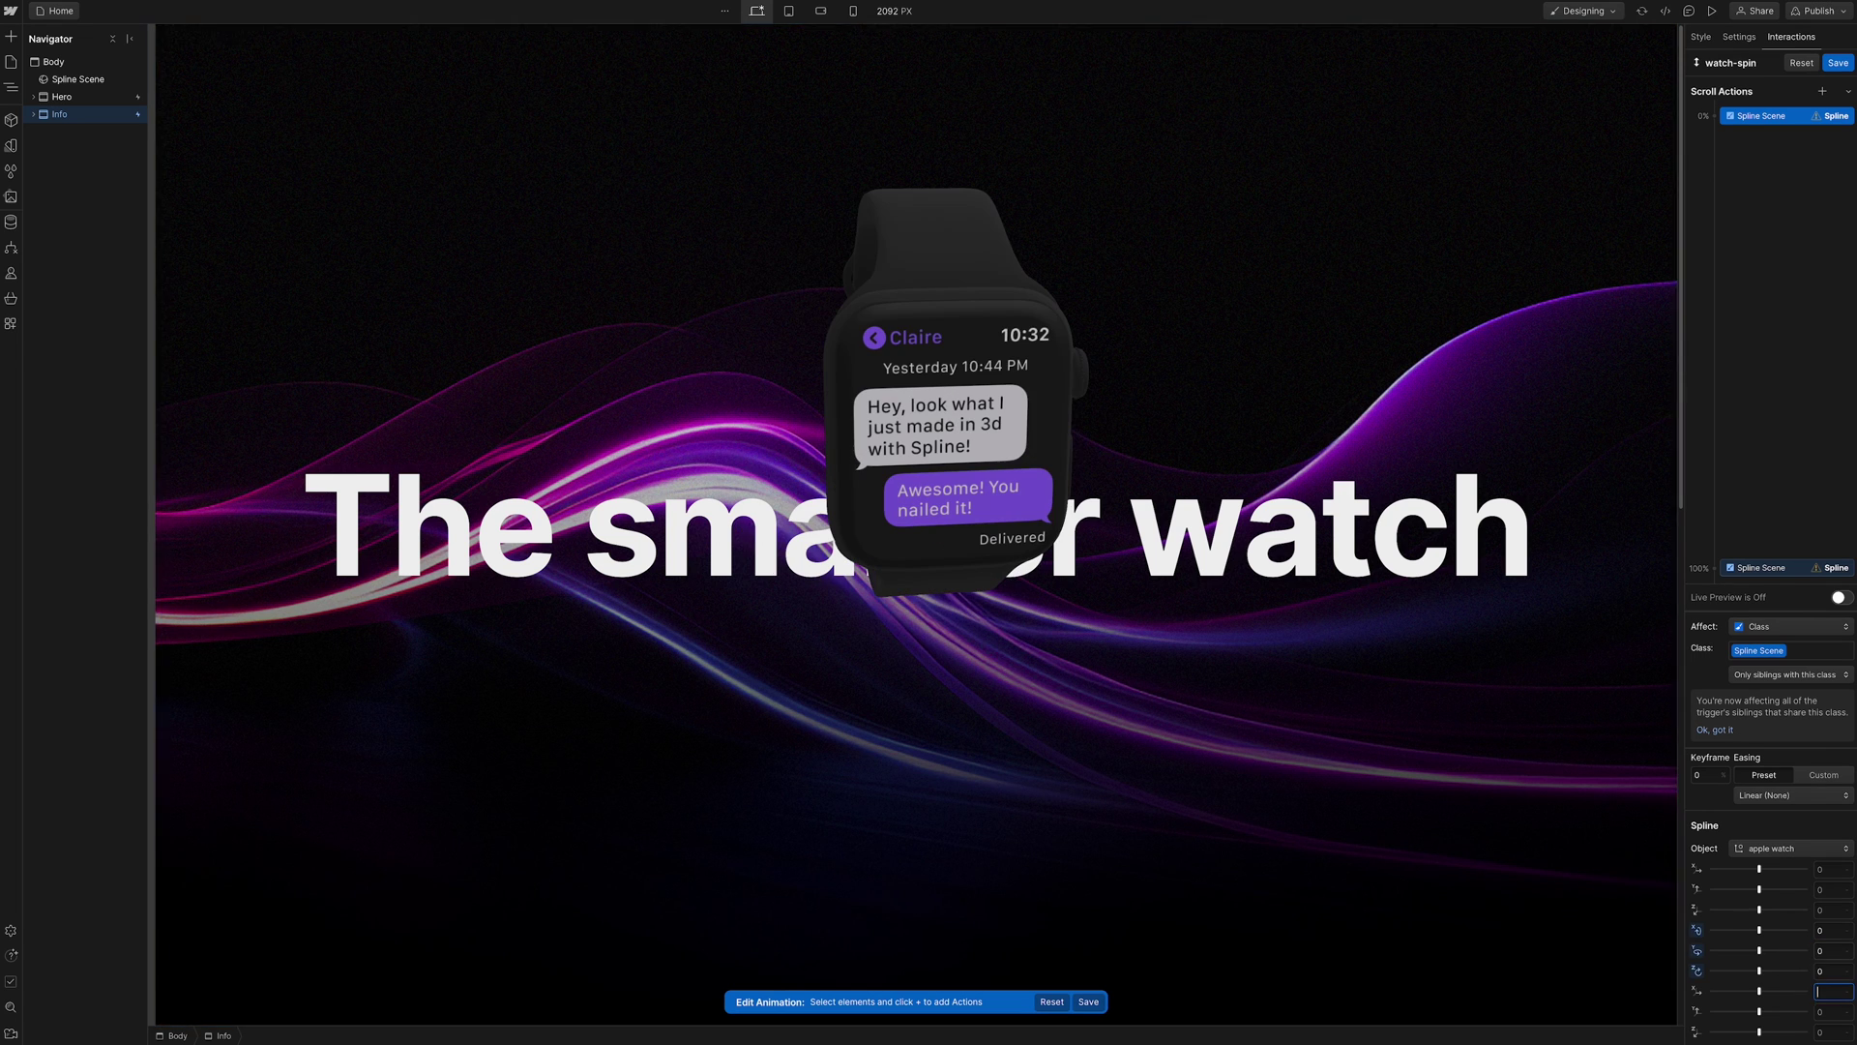
pyautogui.click(1826, 931)
pyautogui.moveTo(1760, 930); pyautogui.dragTo(1762, 970)
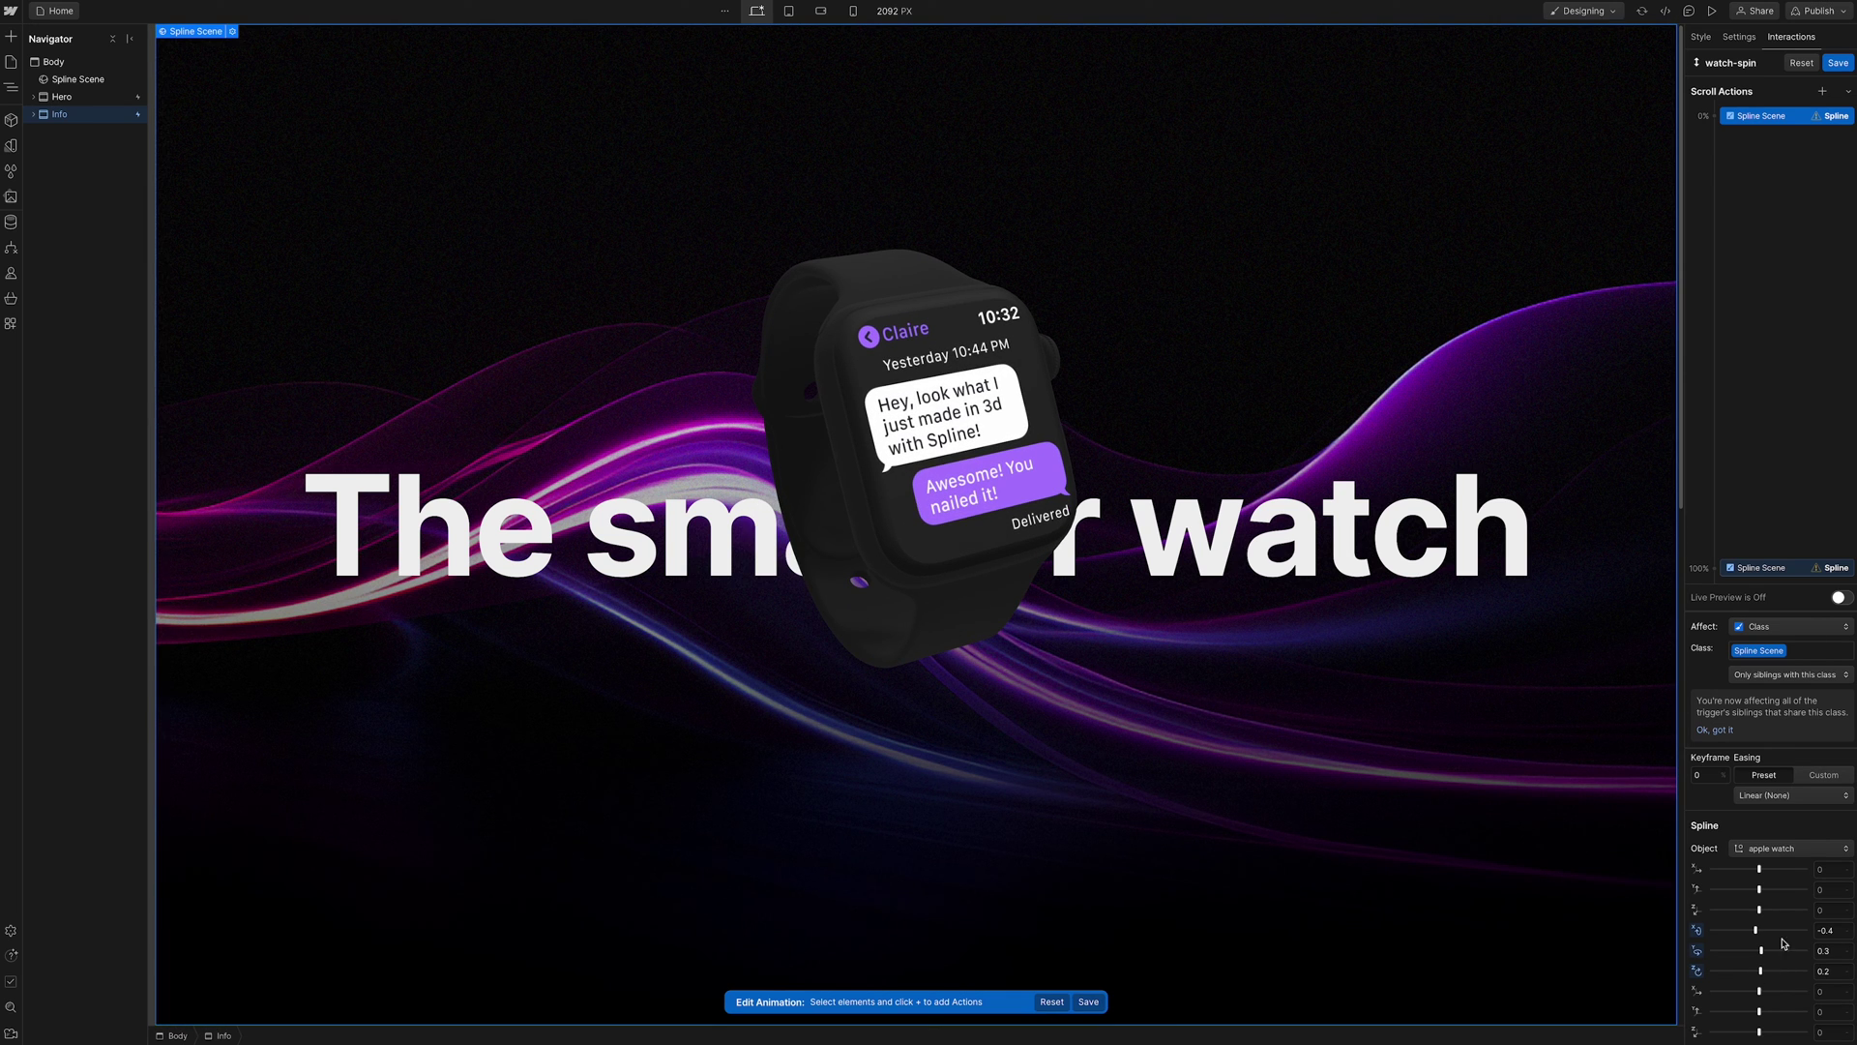
# Assign the apple watch object to the 100% Spline action and set its rotation to X -0.4, Y 4.5 and Z -0.1
pyautogui.click(1788, 570)
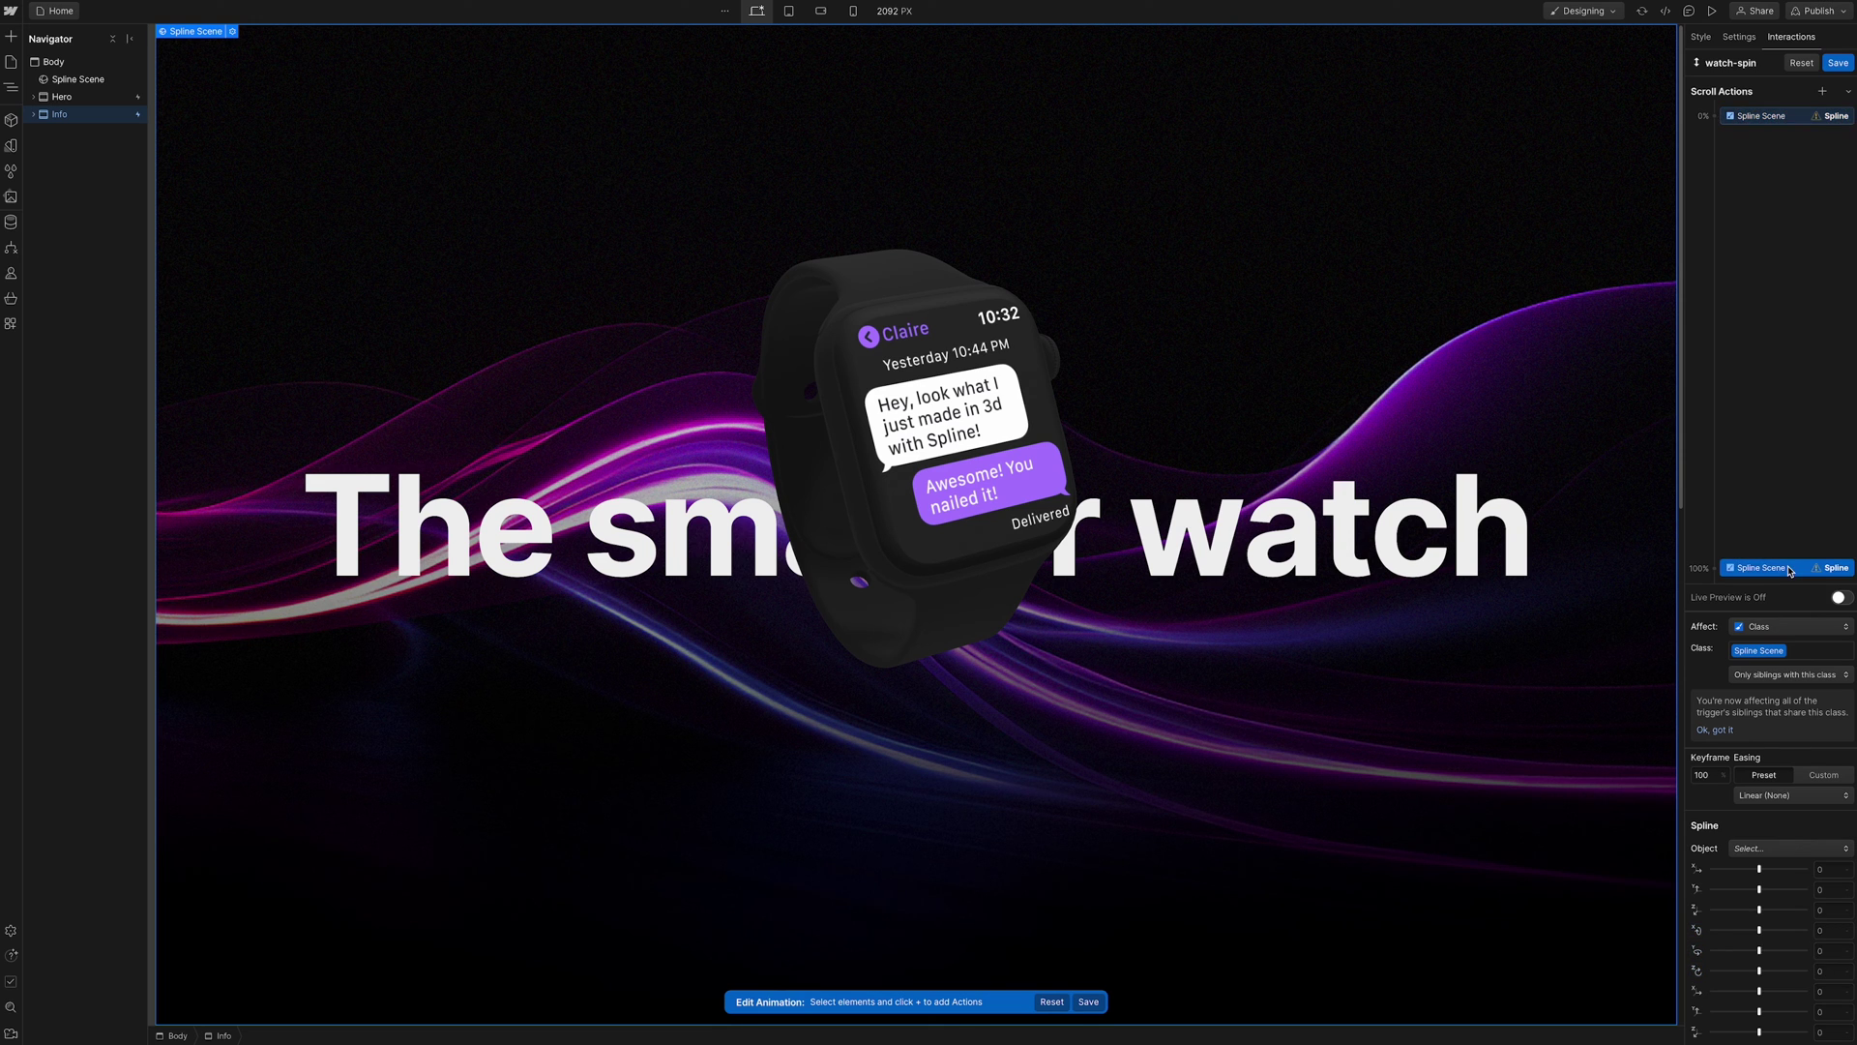
pyautogui.click(1789, 849)
pyautogui.click(1775, 771)
pyautogui.click(1828, 933)
pyautogui.press('Tab')
pyautogui.press('Tab')
pyautogui.press('Tab')
pyautogui.moveTo(1762, 950)
pyautogui.mouseDown()
pyautogui.moveTo(1800, 953)
pyautogui.moveTo(1757, 970)
pyautogui.mouseUp()
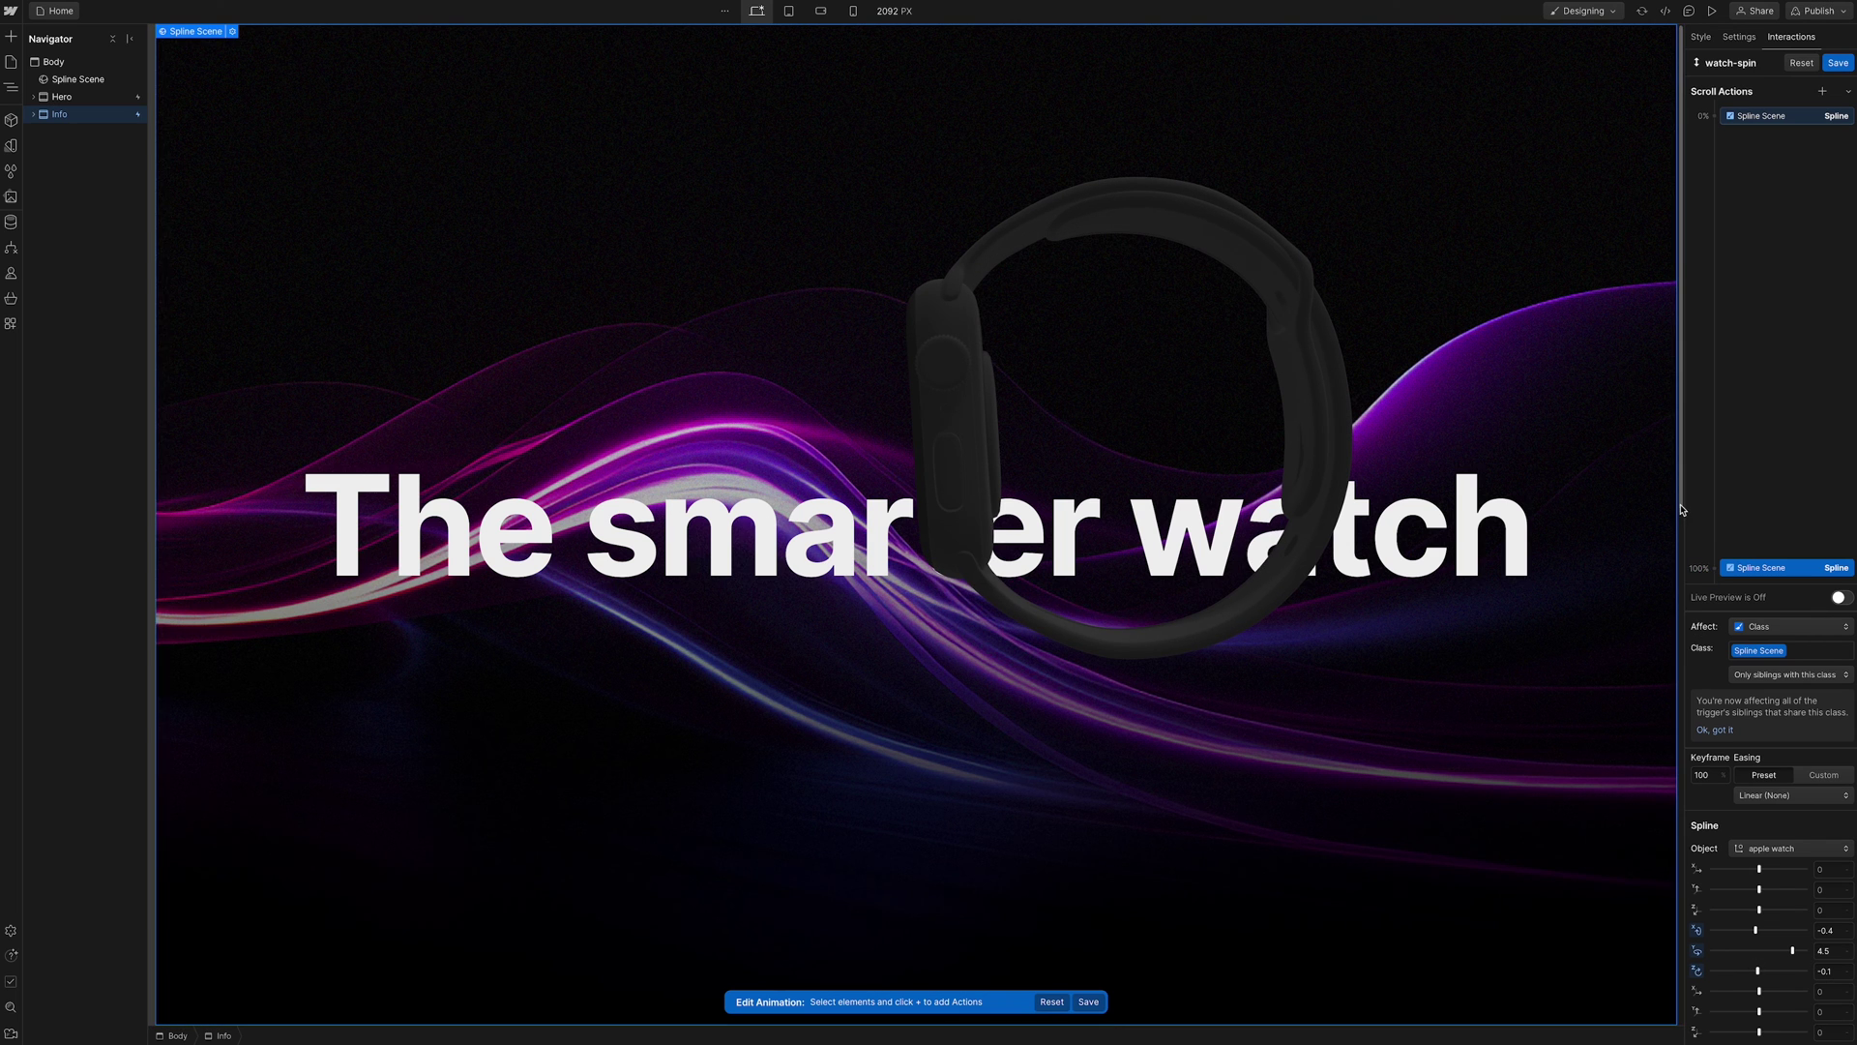
# Adjust the watch's X rotation at the 100% keyframe to -0.3 against the Crowning glory text, and save the animation
pyautogui.scroll(-3, 1685, 683)
pyautogui.scroll(-5, 1685, 683)
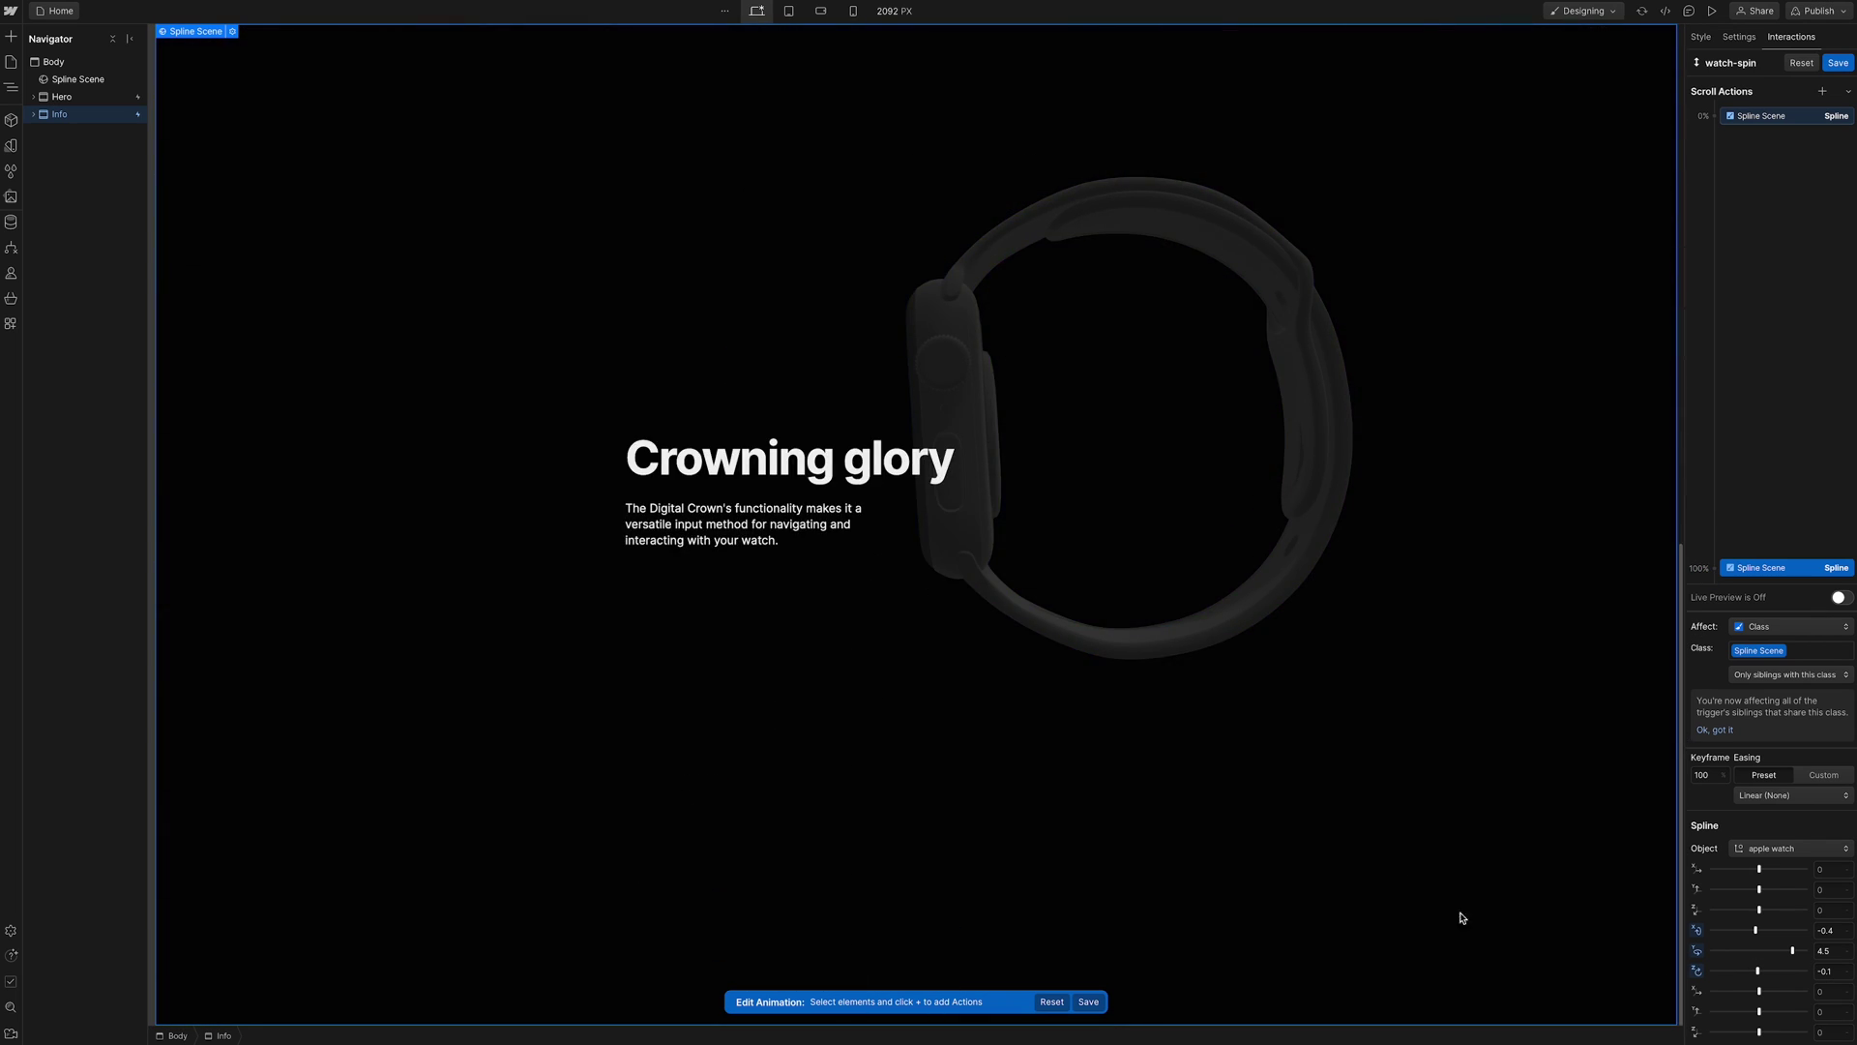
pyautogui.moveTo(1755, 929); pyautogui.dragTo(1756, 931)
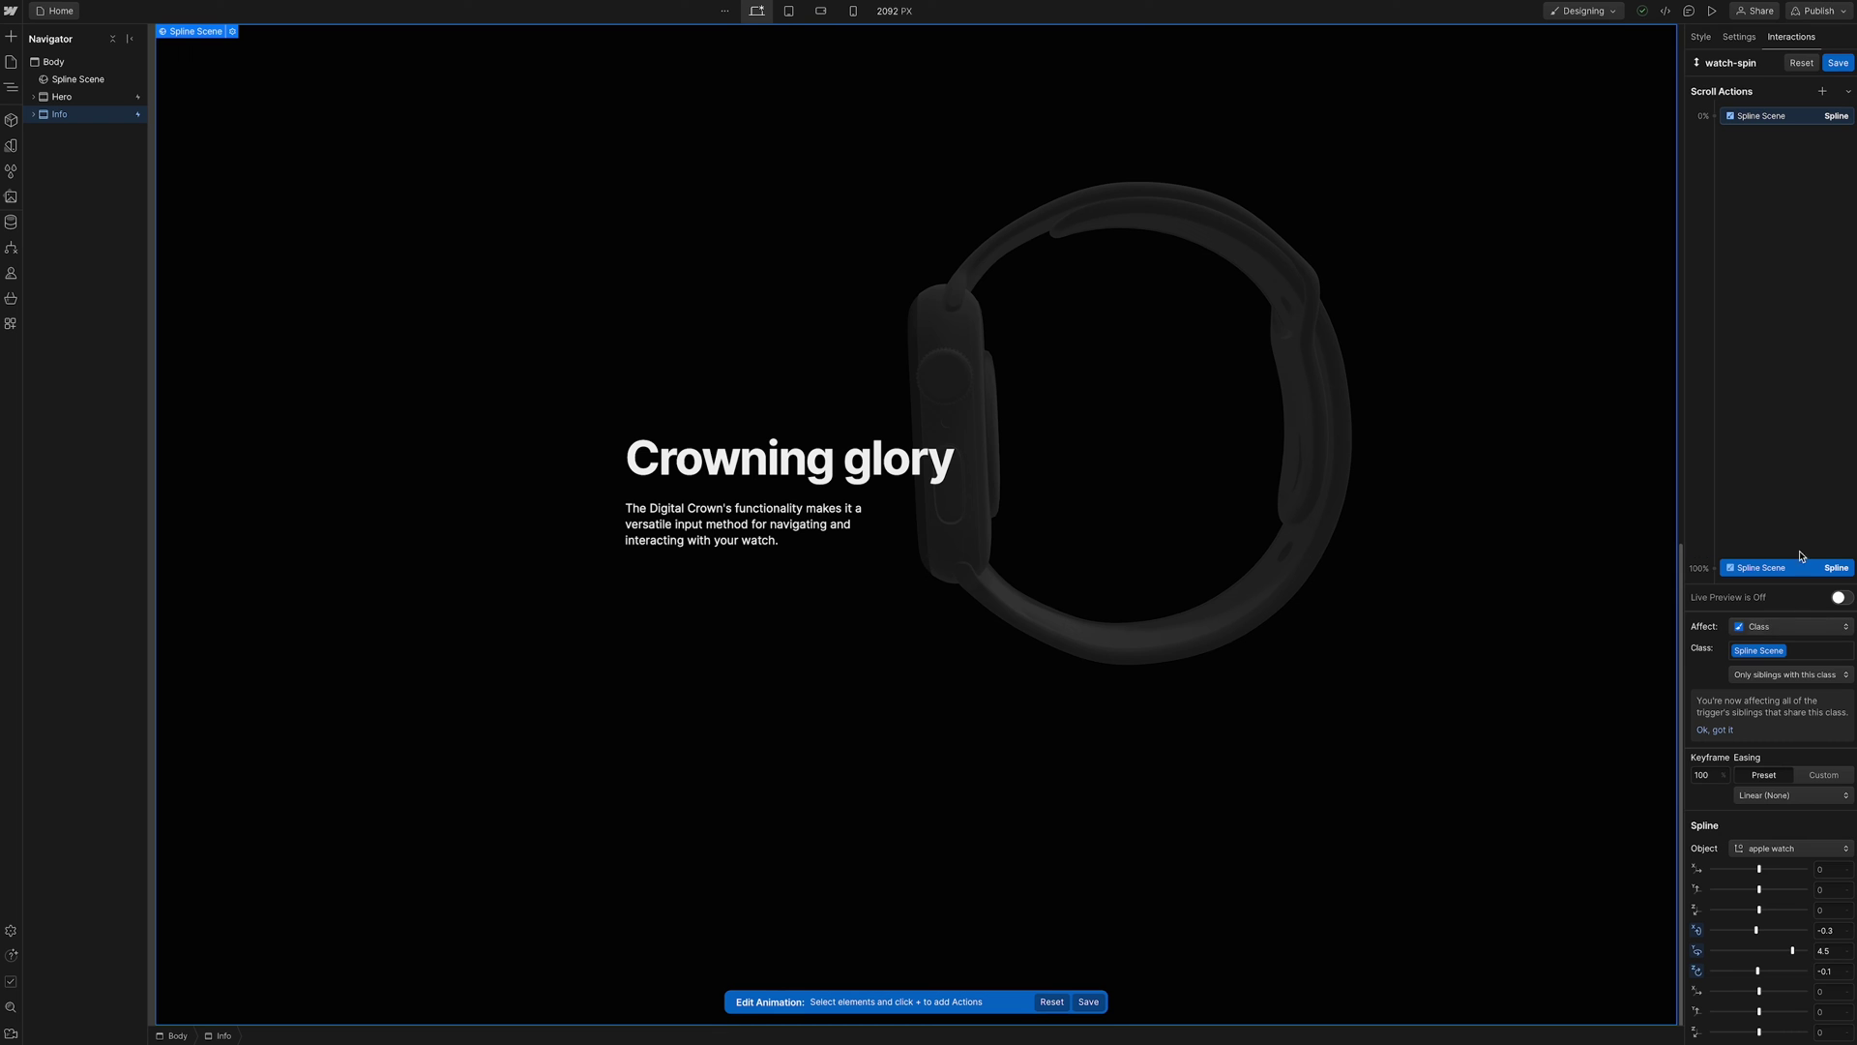
pyautogui.click(1835, 64)
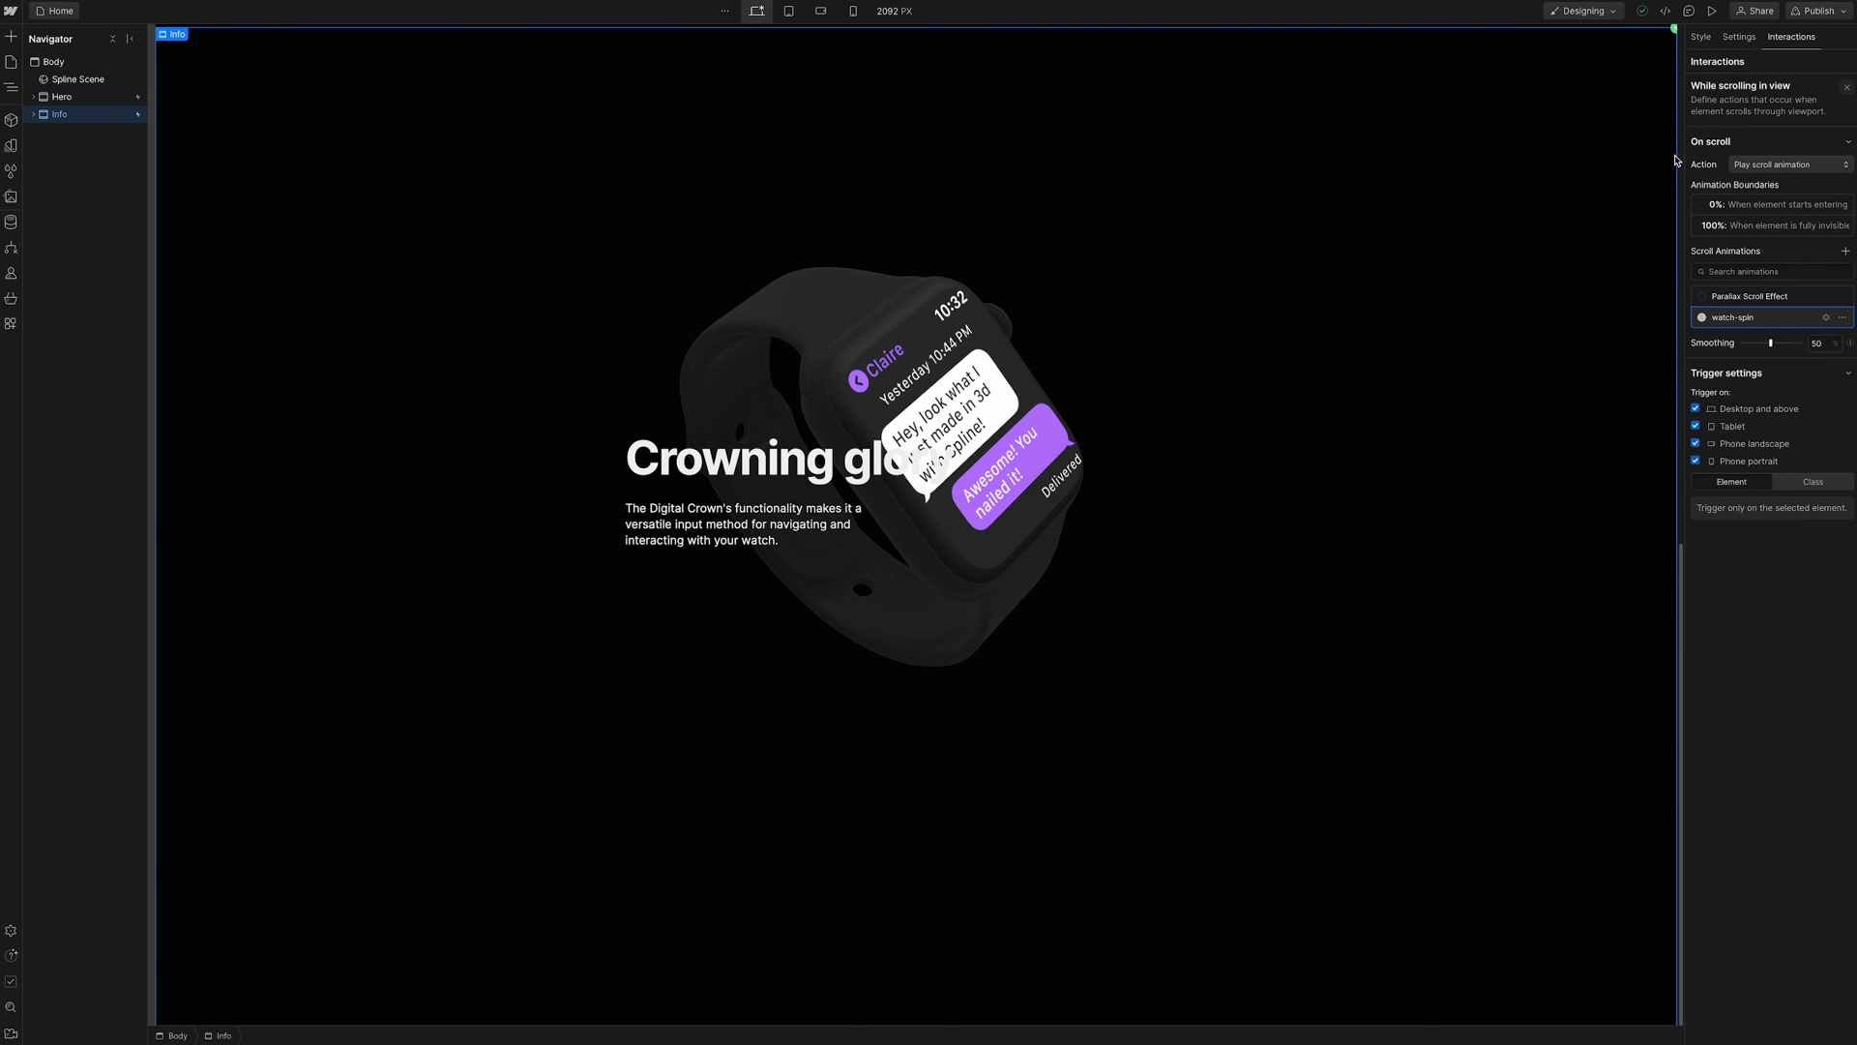
# Preview the page and examine how the watch rotates while scrolling from the Hero to the Info section
pyautogui.scroll(10, 1669, 39)
pyautogui.click(1712, 12)
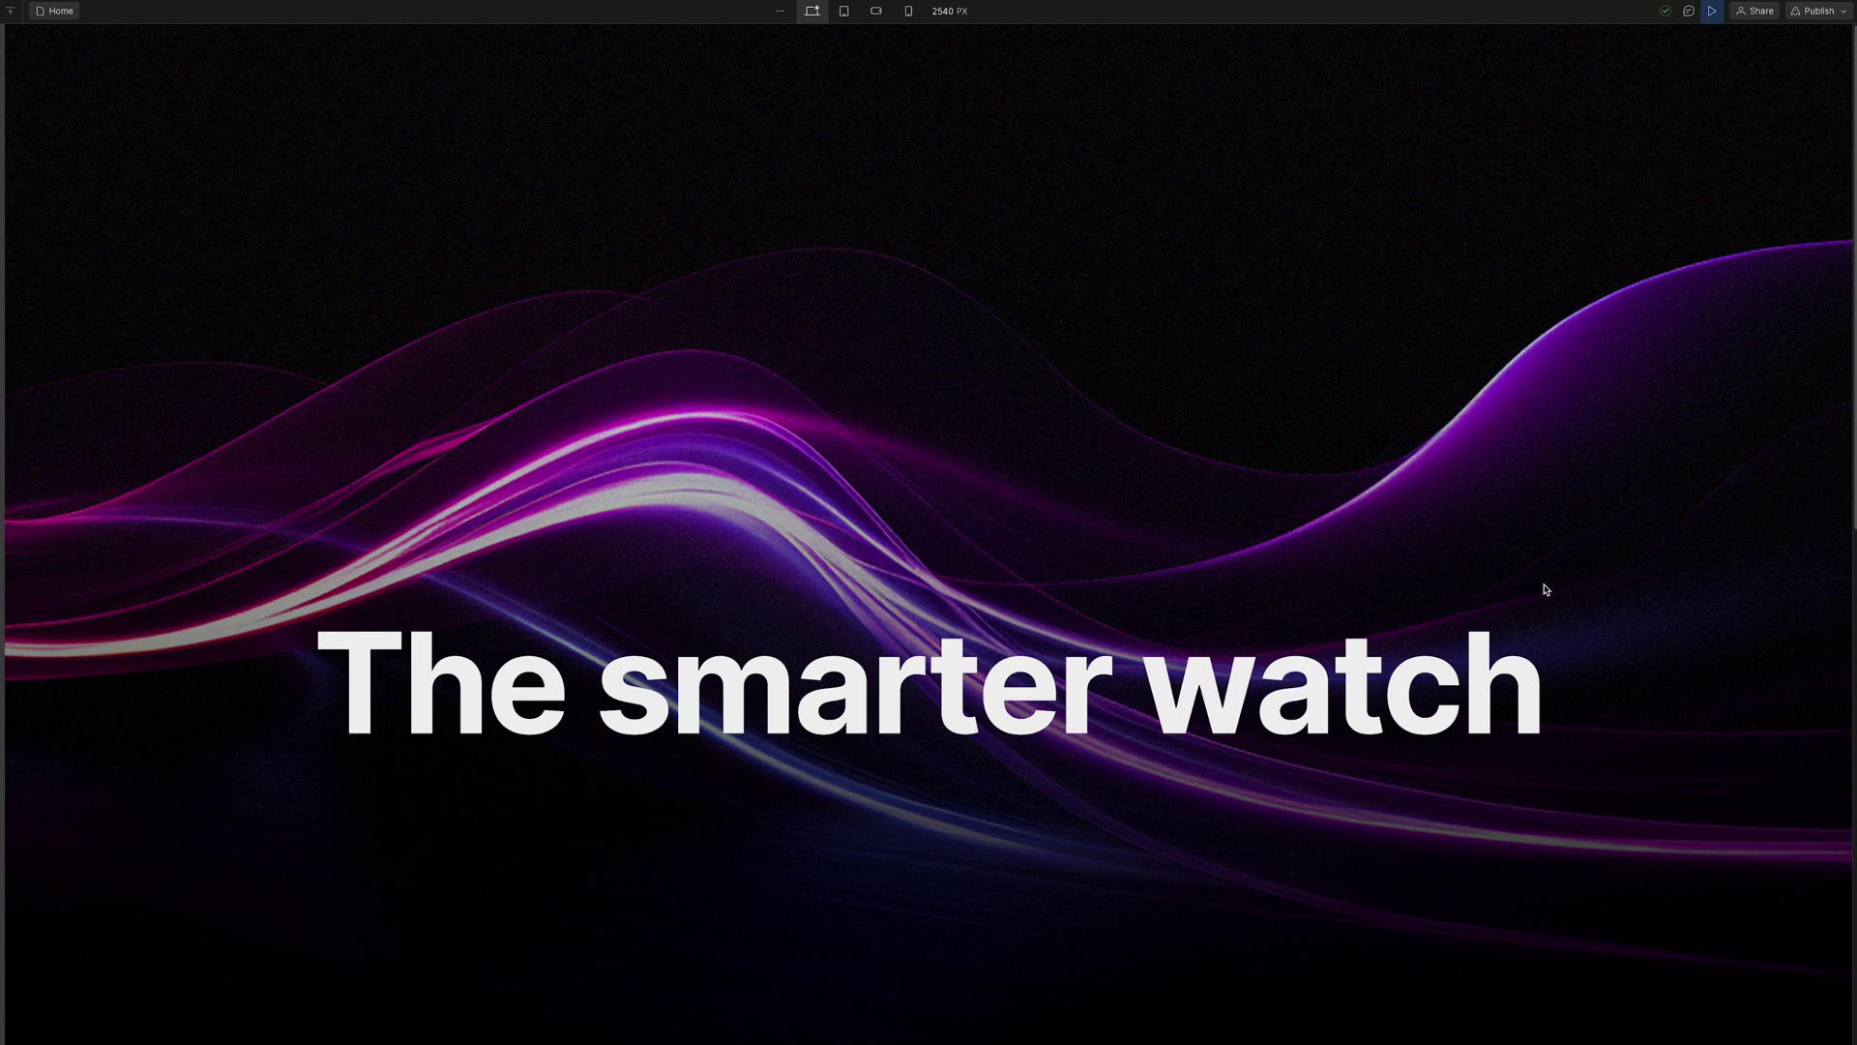
pyautogui.scroll(-5, 1544, 589)
pyautogui.scroll(-10, 1545, 589)
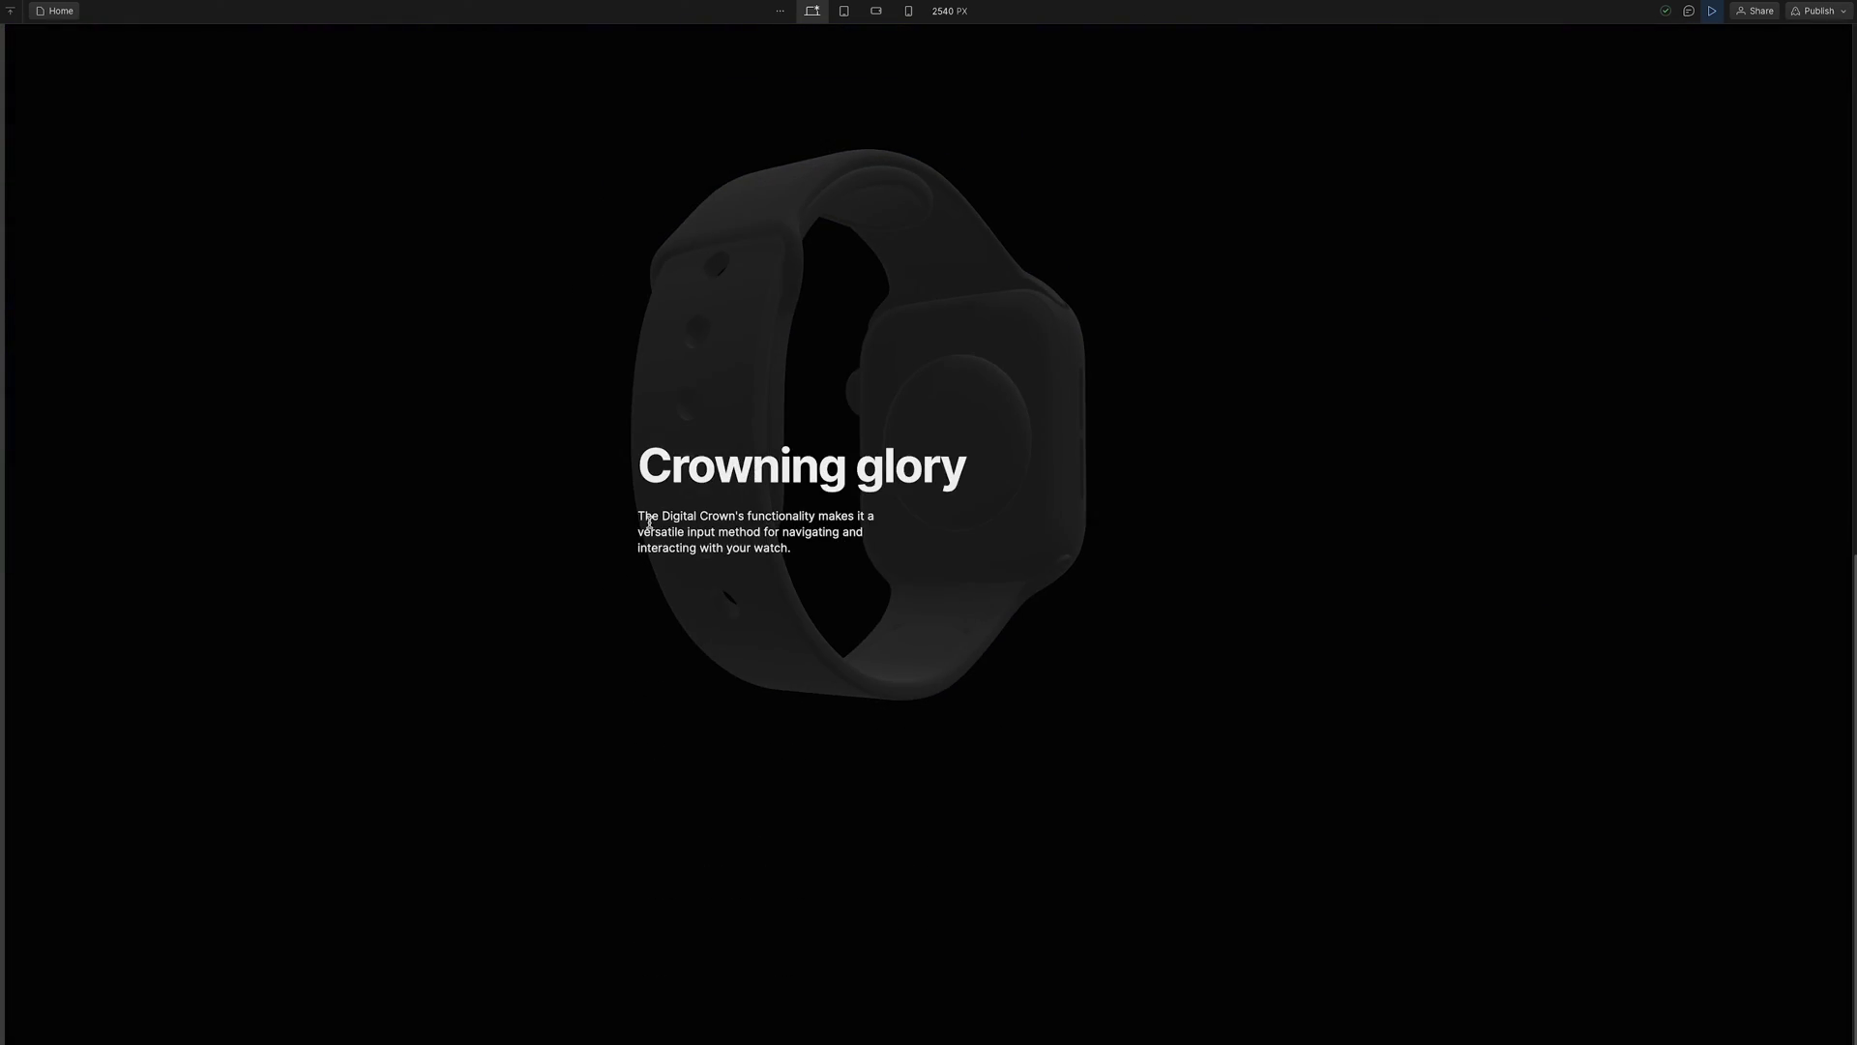
pyautogui.click(1712, 11)
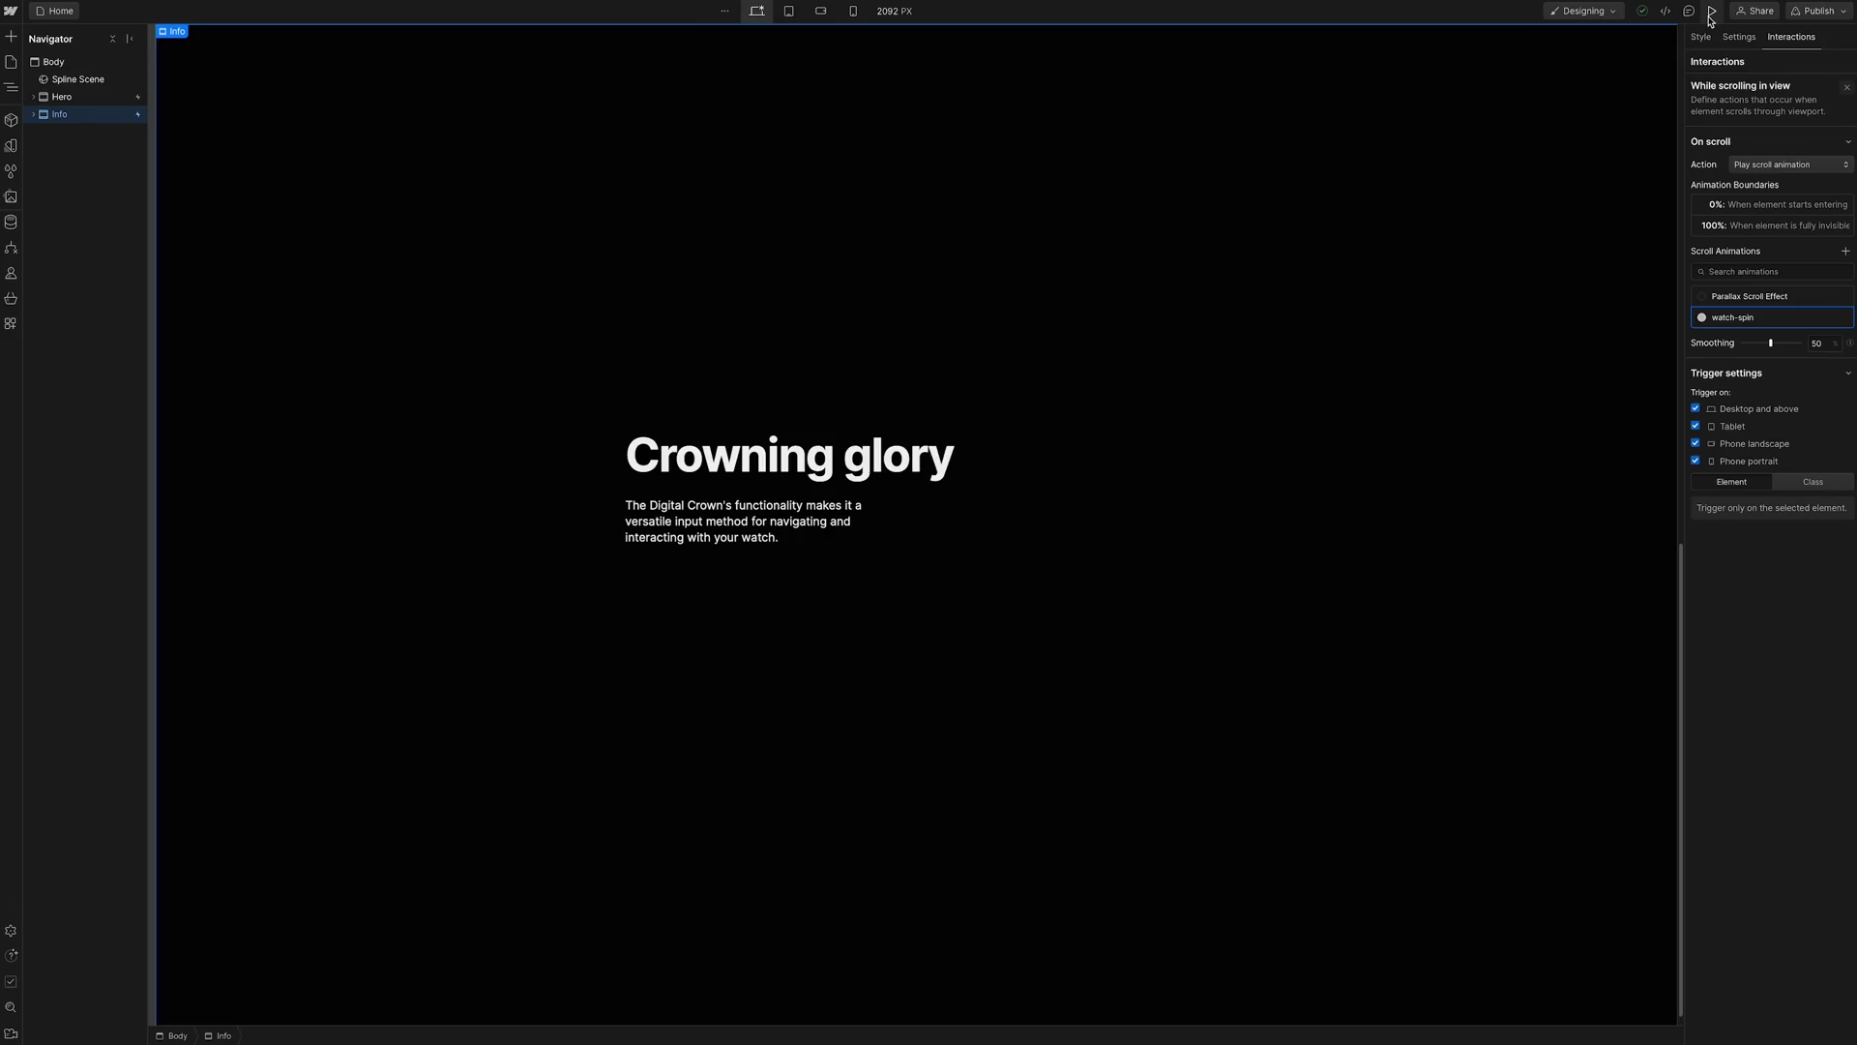
# Move the final Spline keyframe of watch-spin from 100% to 50% and save the animation
pyautogui.click(1826, 319)
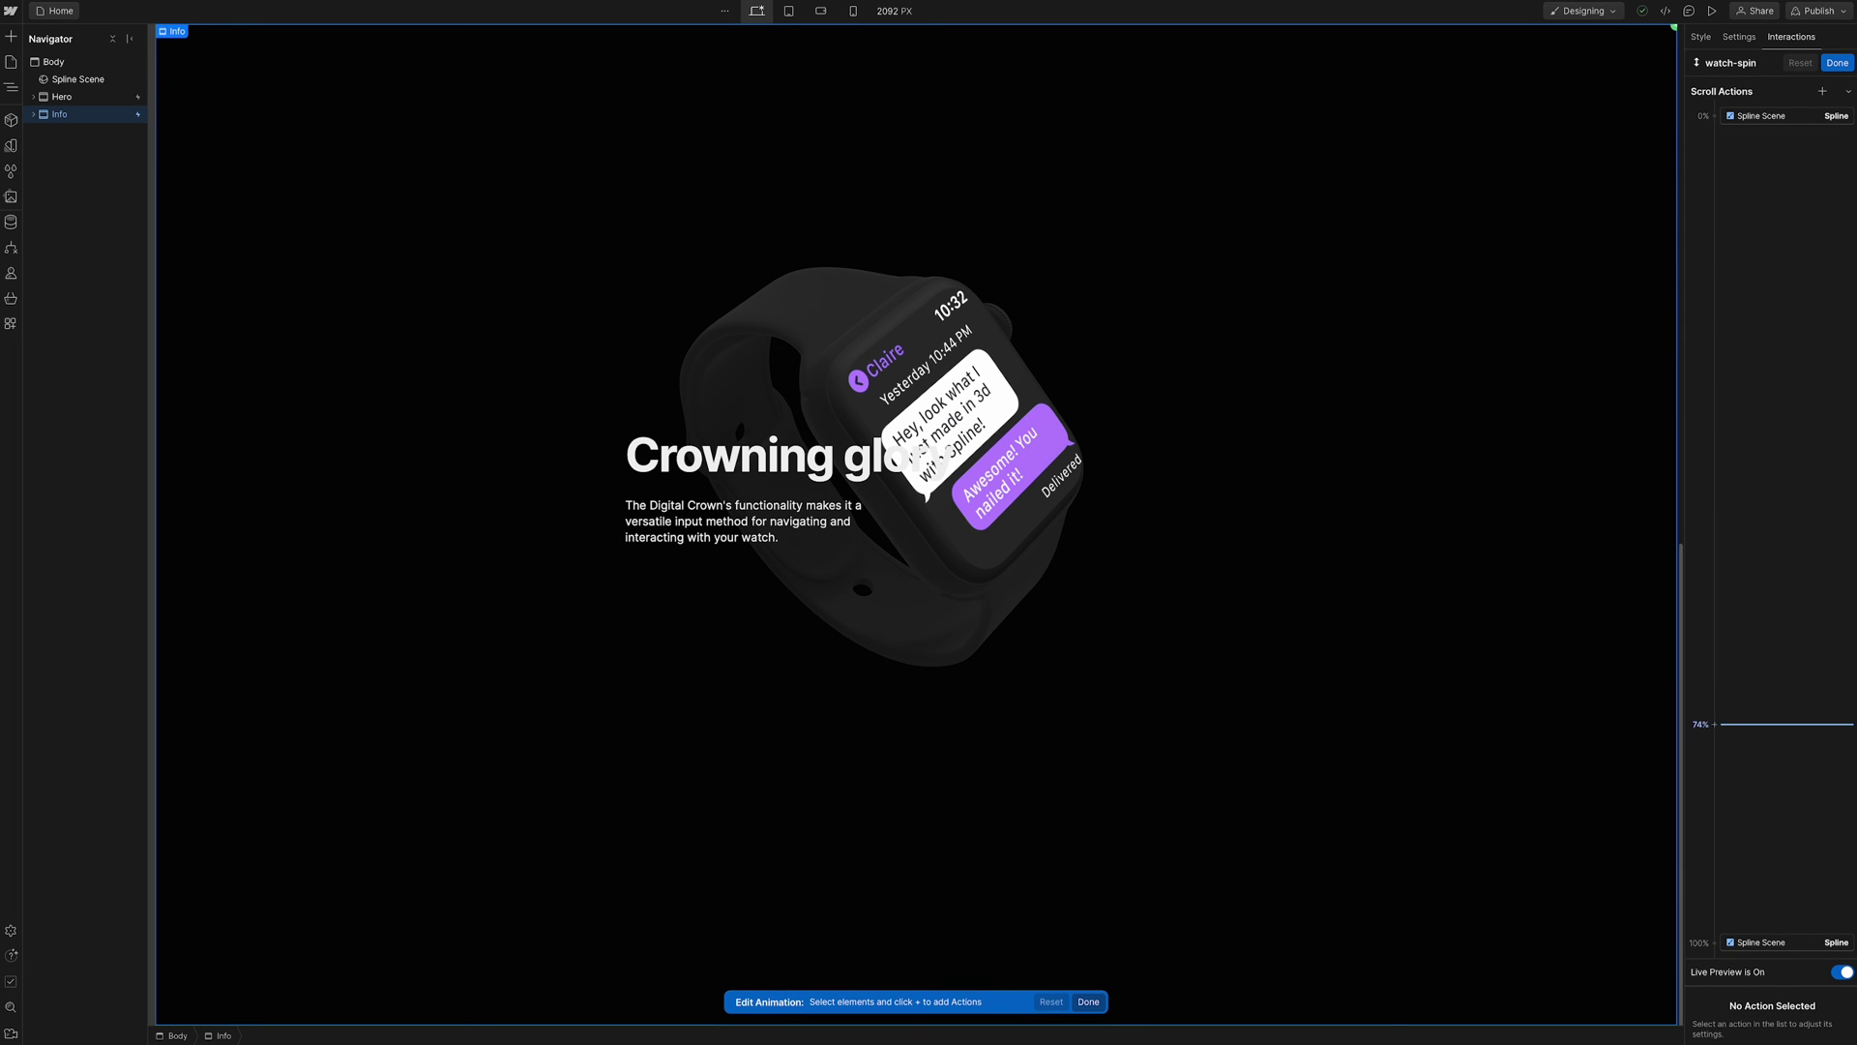
pyautogui.scroll(10, 1551, 496)
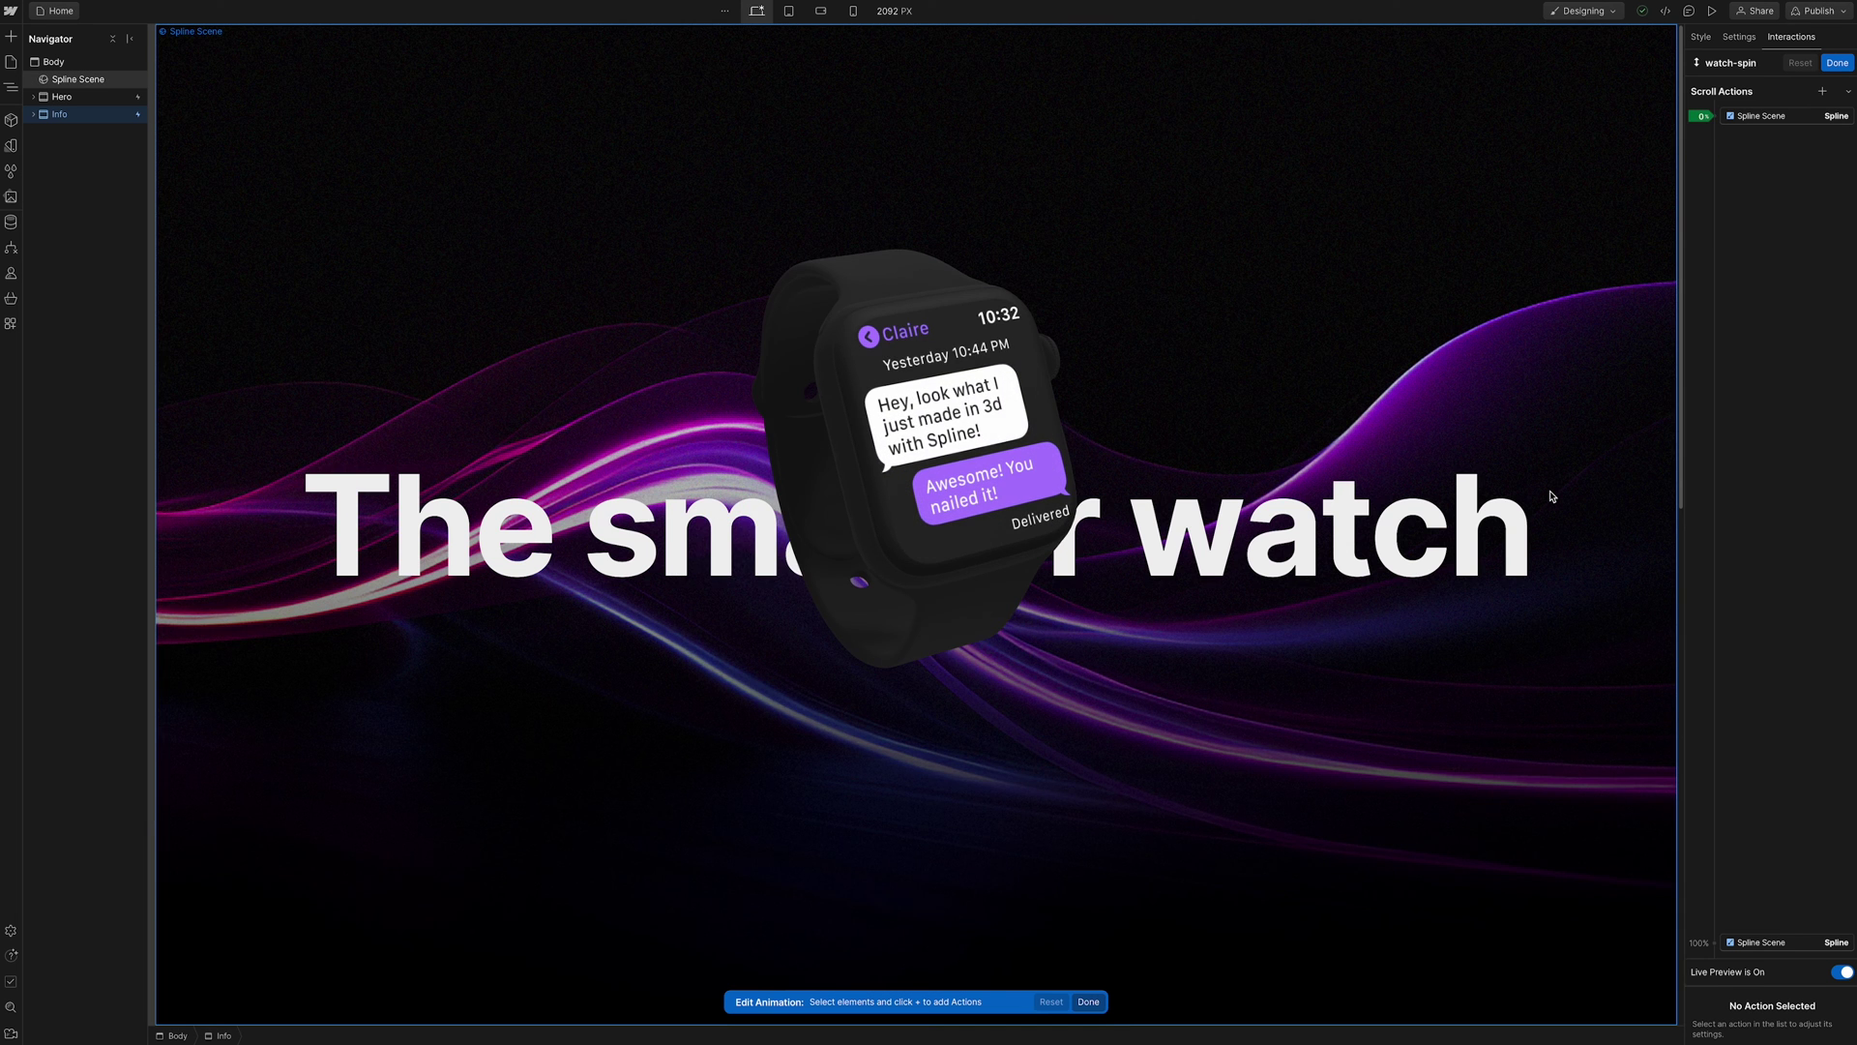
pyautogui.scroll(-10, 1552, 496)
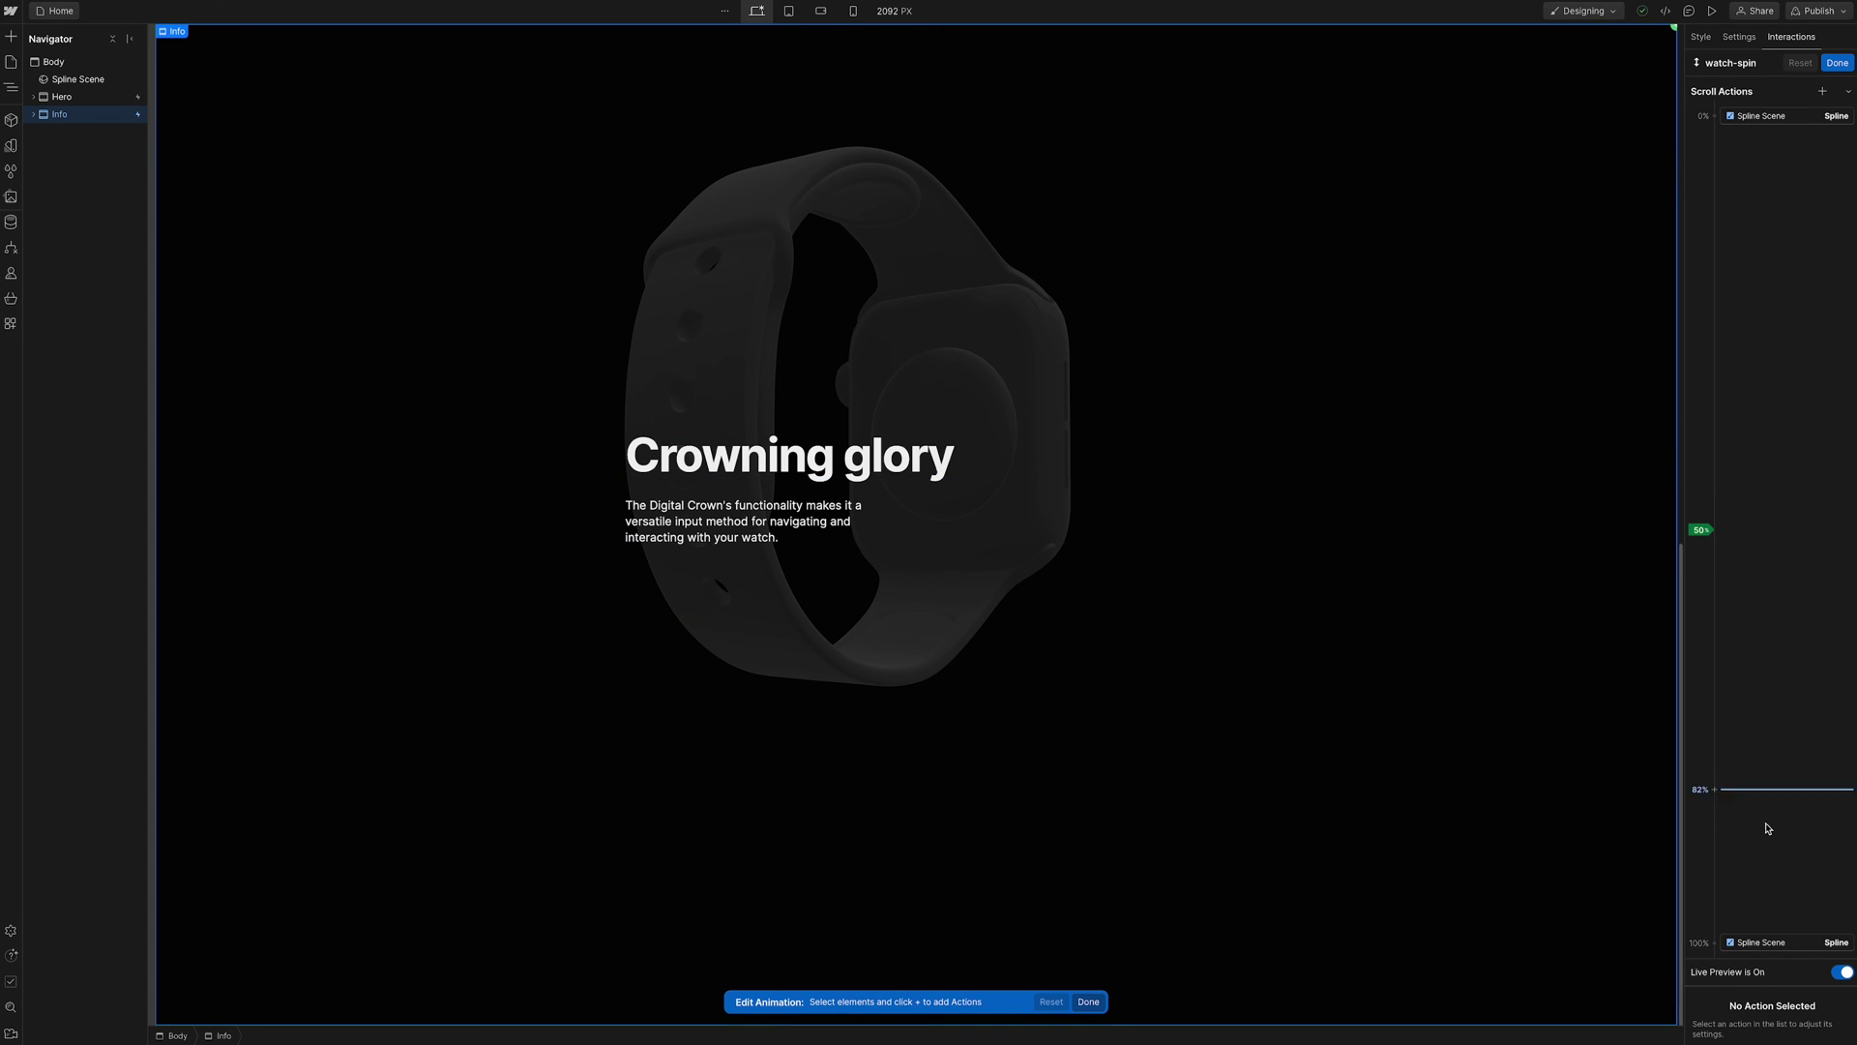
pyautogui.click(1762, 940)
pyautogui.moveTo(1762, 567); pyautogui.dragTo(1764, 341)
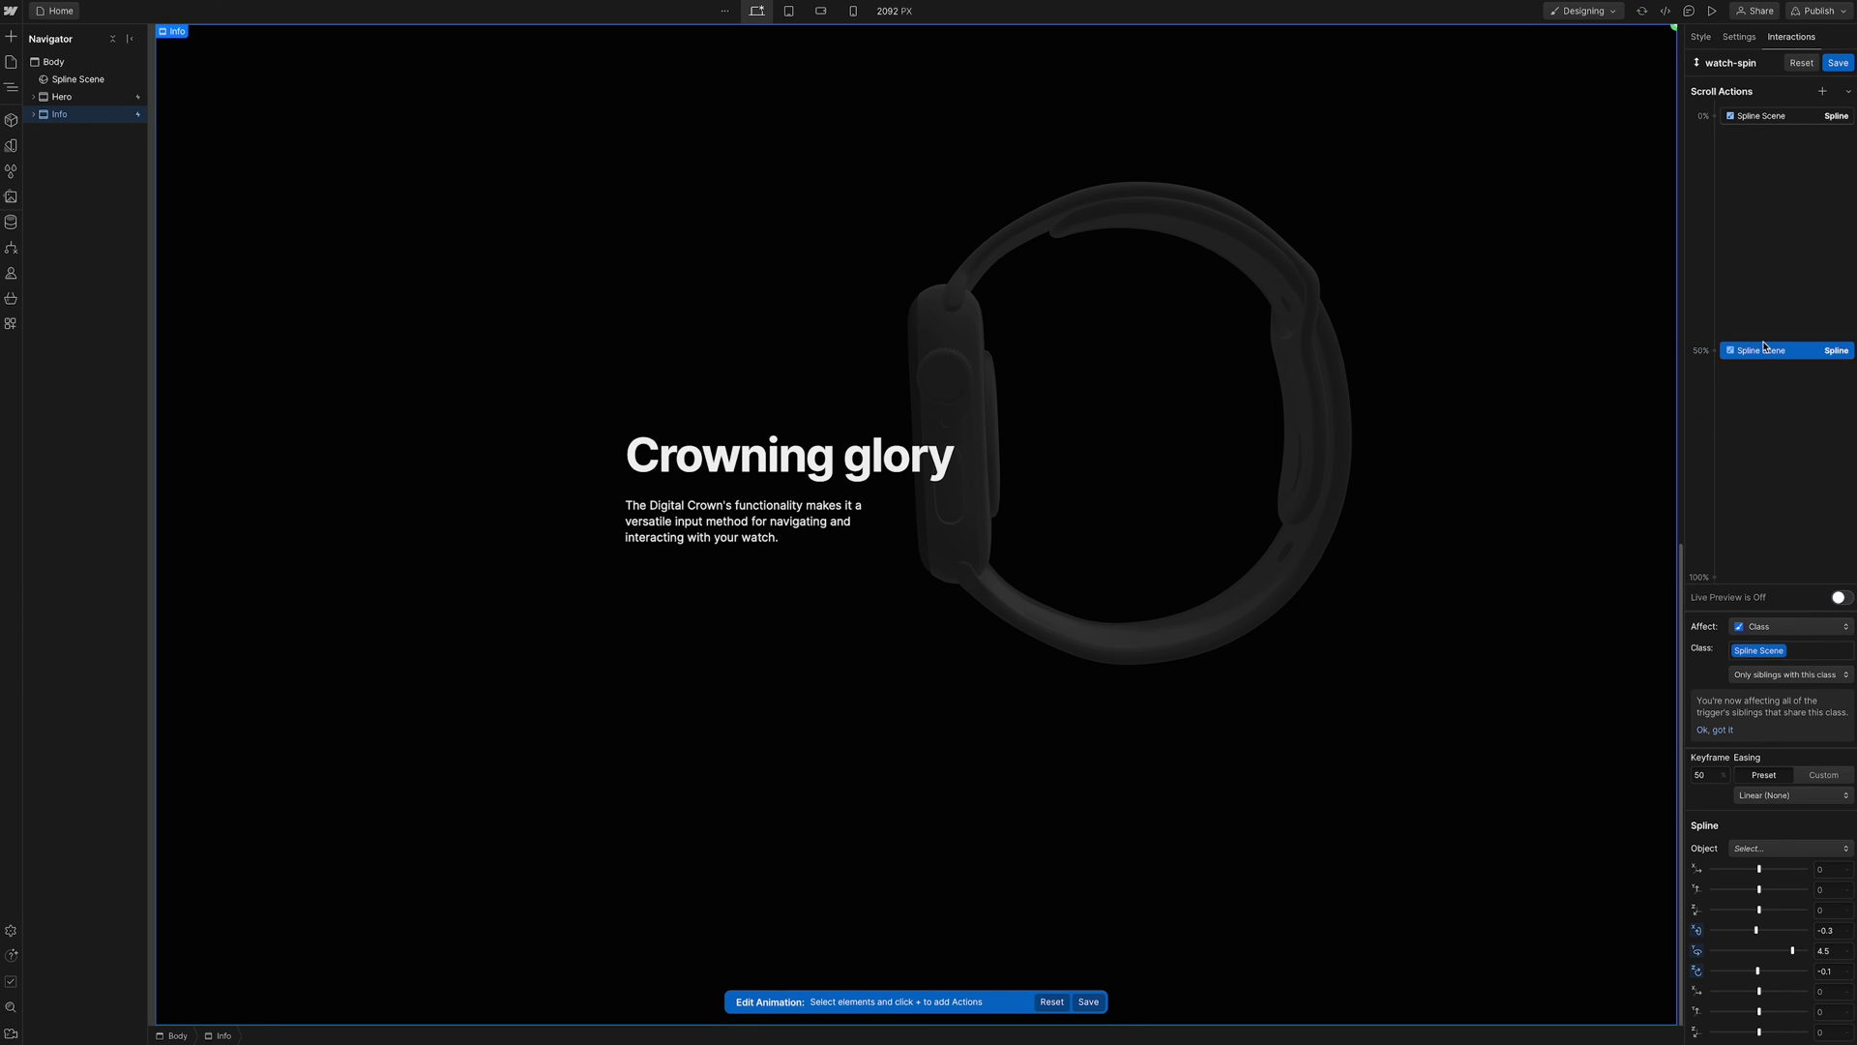
pyautogui.click(1837, 86)
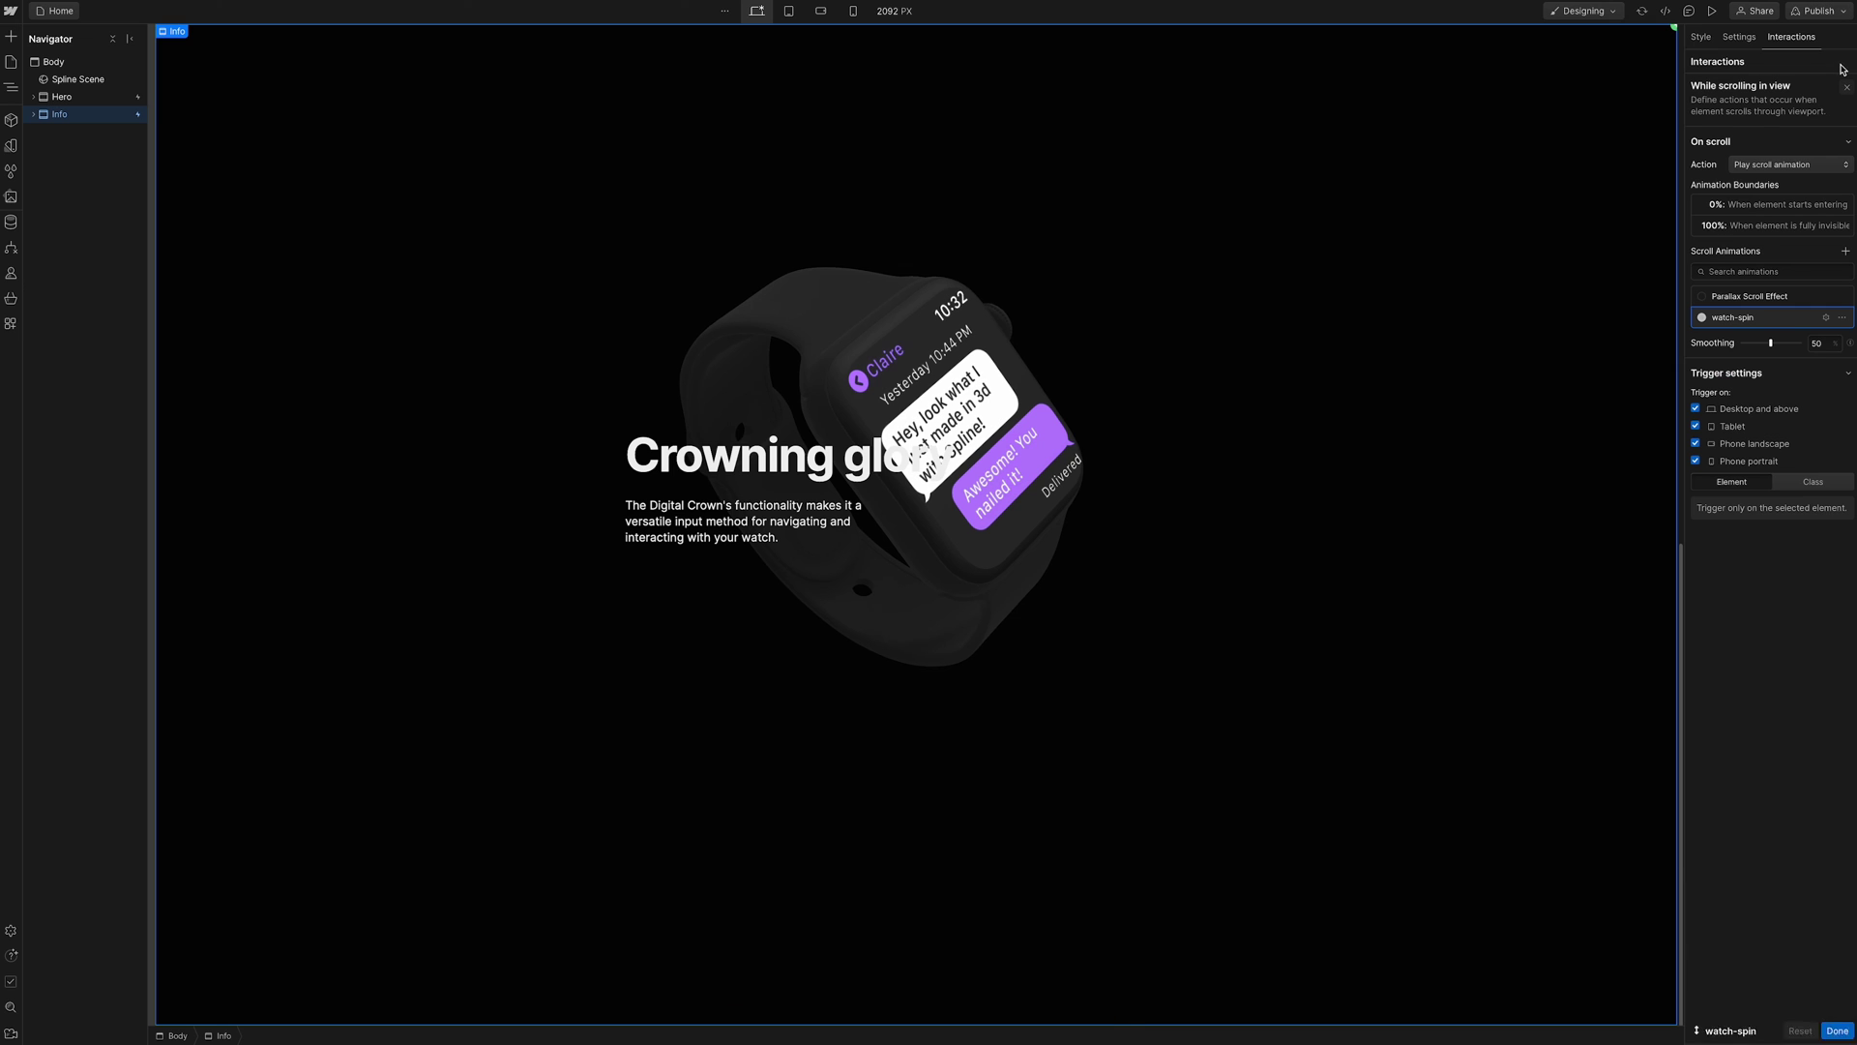
# Preview the page from the Hero section and check how the watch rotates with the adjusted keyframe while scrolling to the Crowning glory text
pyautogui.scroll(10, 1664, 120)
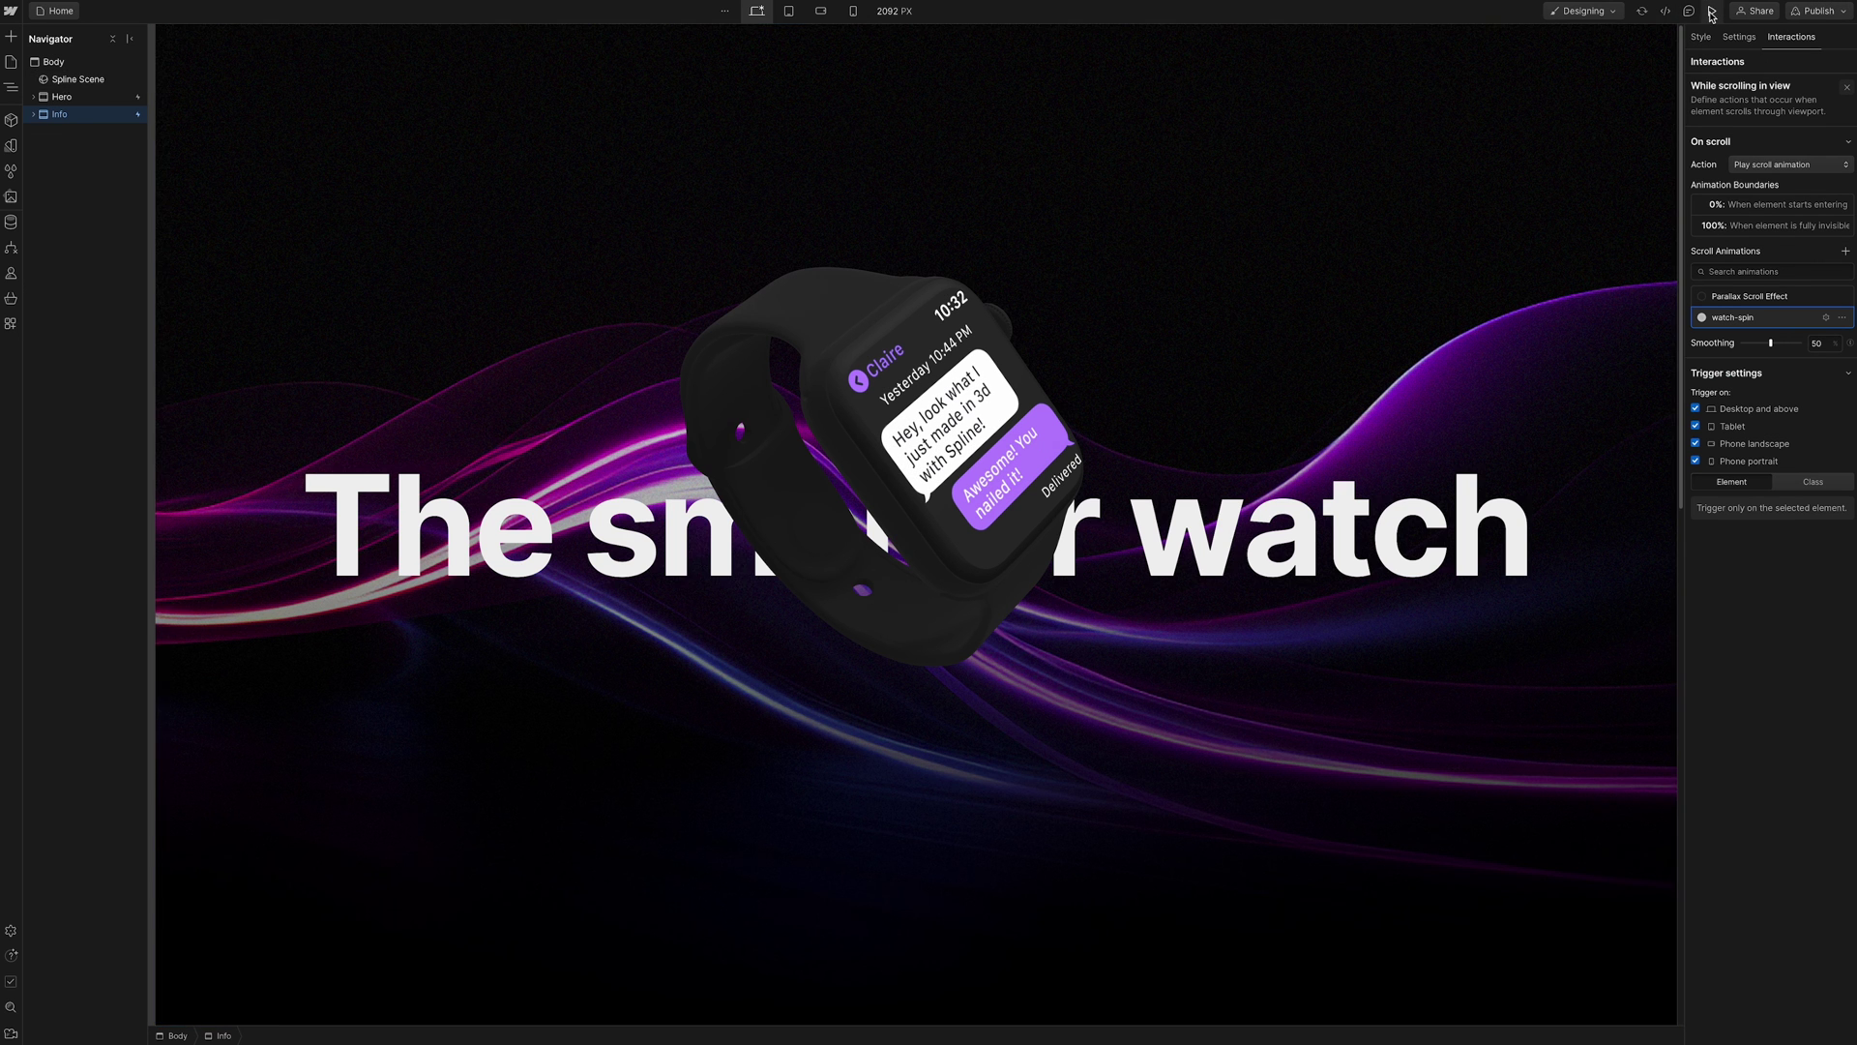
pyautogui.hotkey('ctrl', 'shift', 'p')
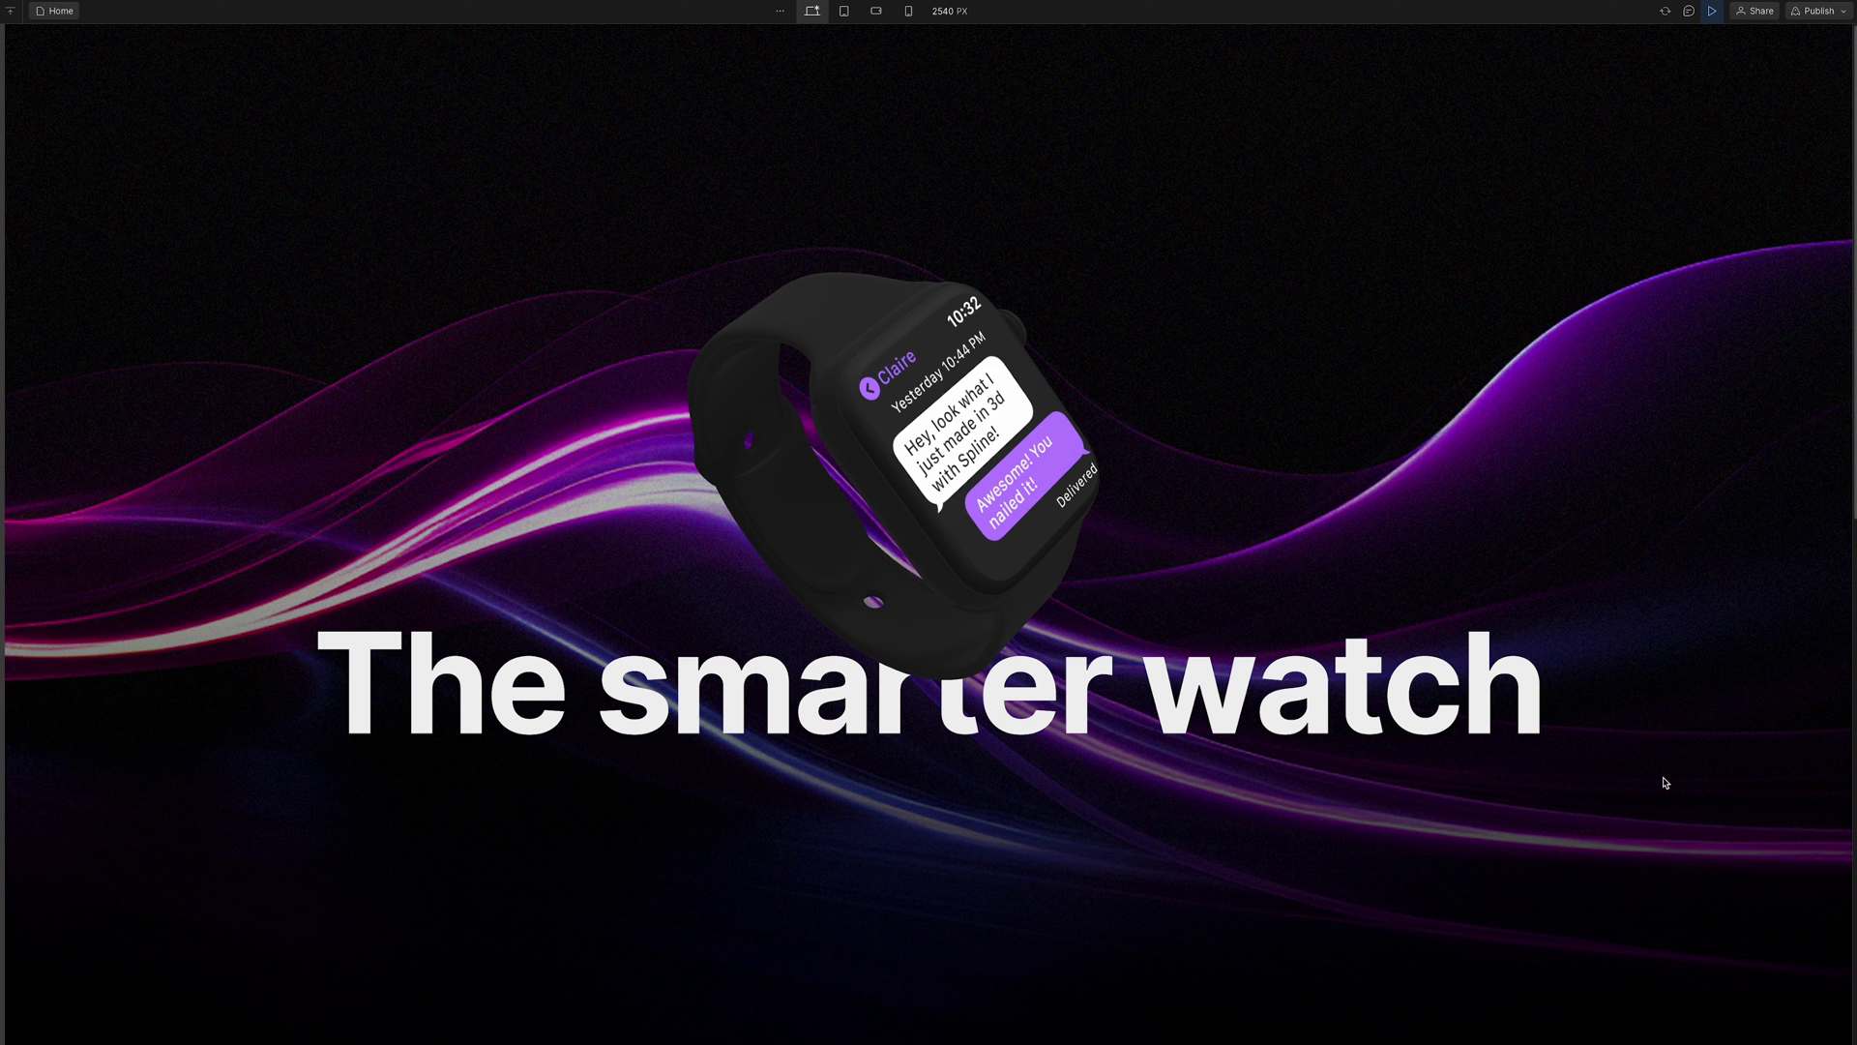
pyautogui.scroll(-10, 1665, 783)
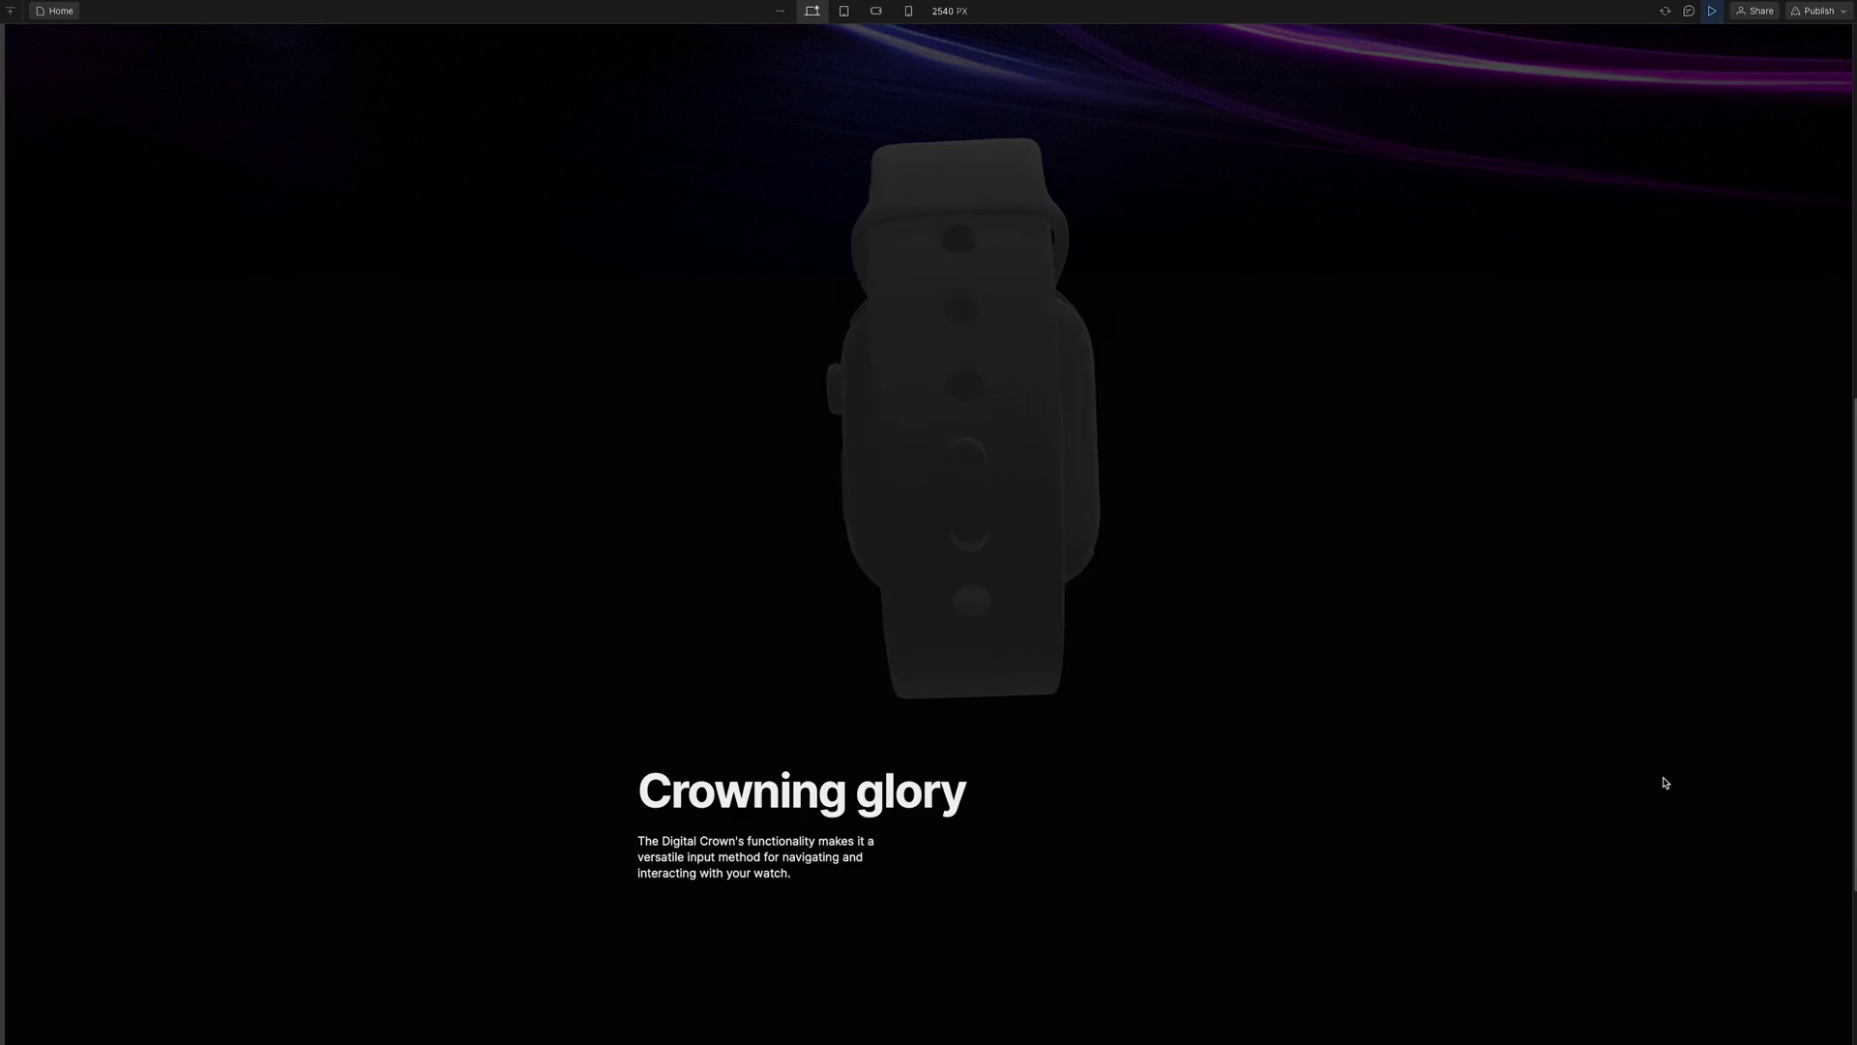
pyautogui.scroll(-4, 1664, 783)
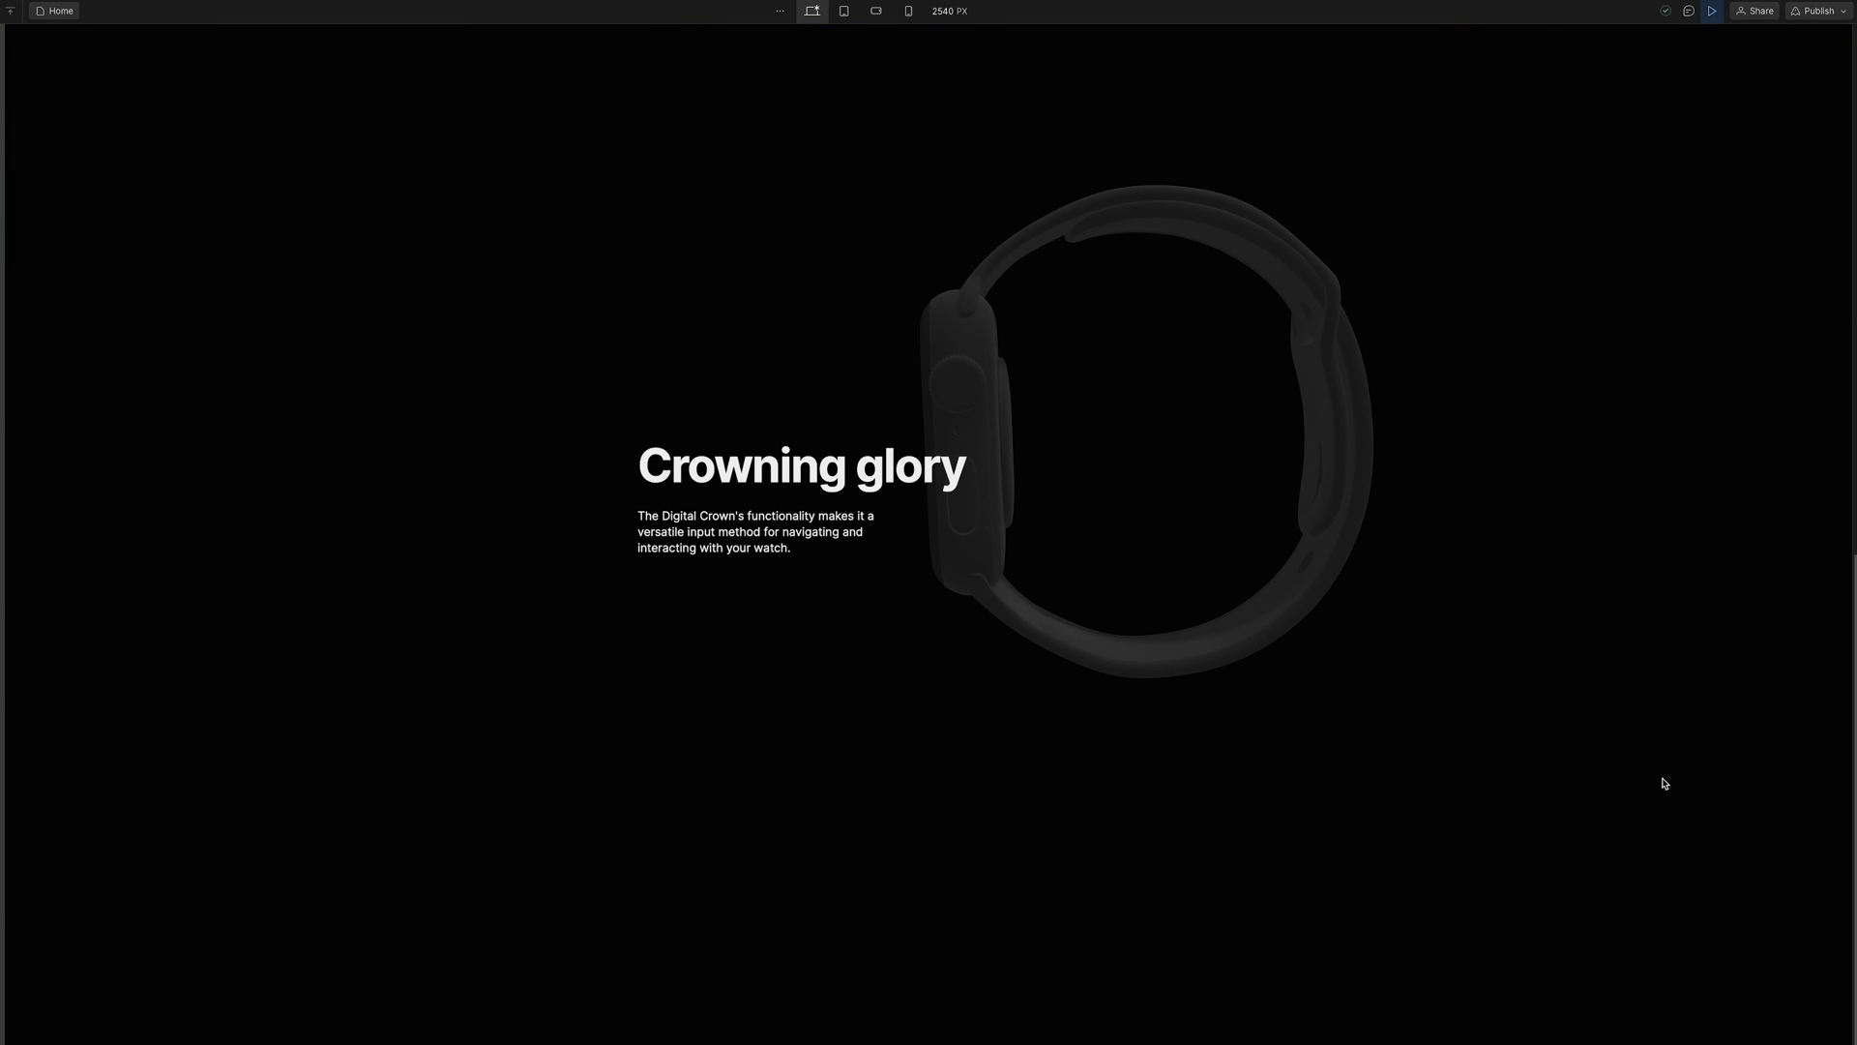
pyautogui.scroll(12, 1664, 782)
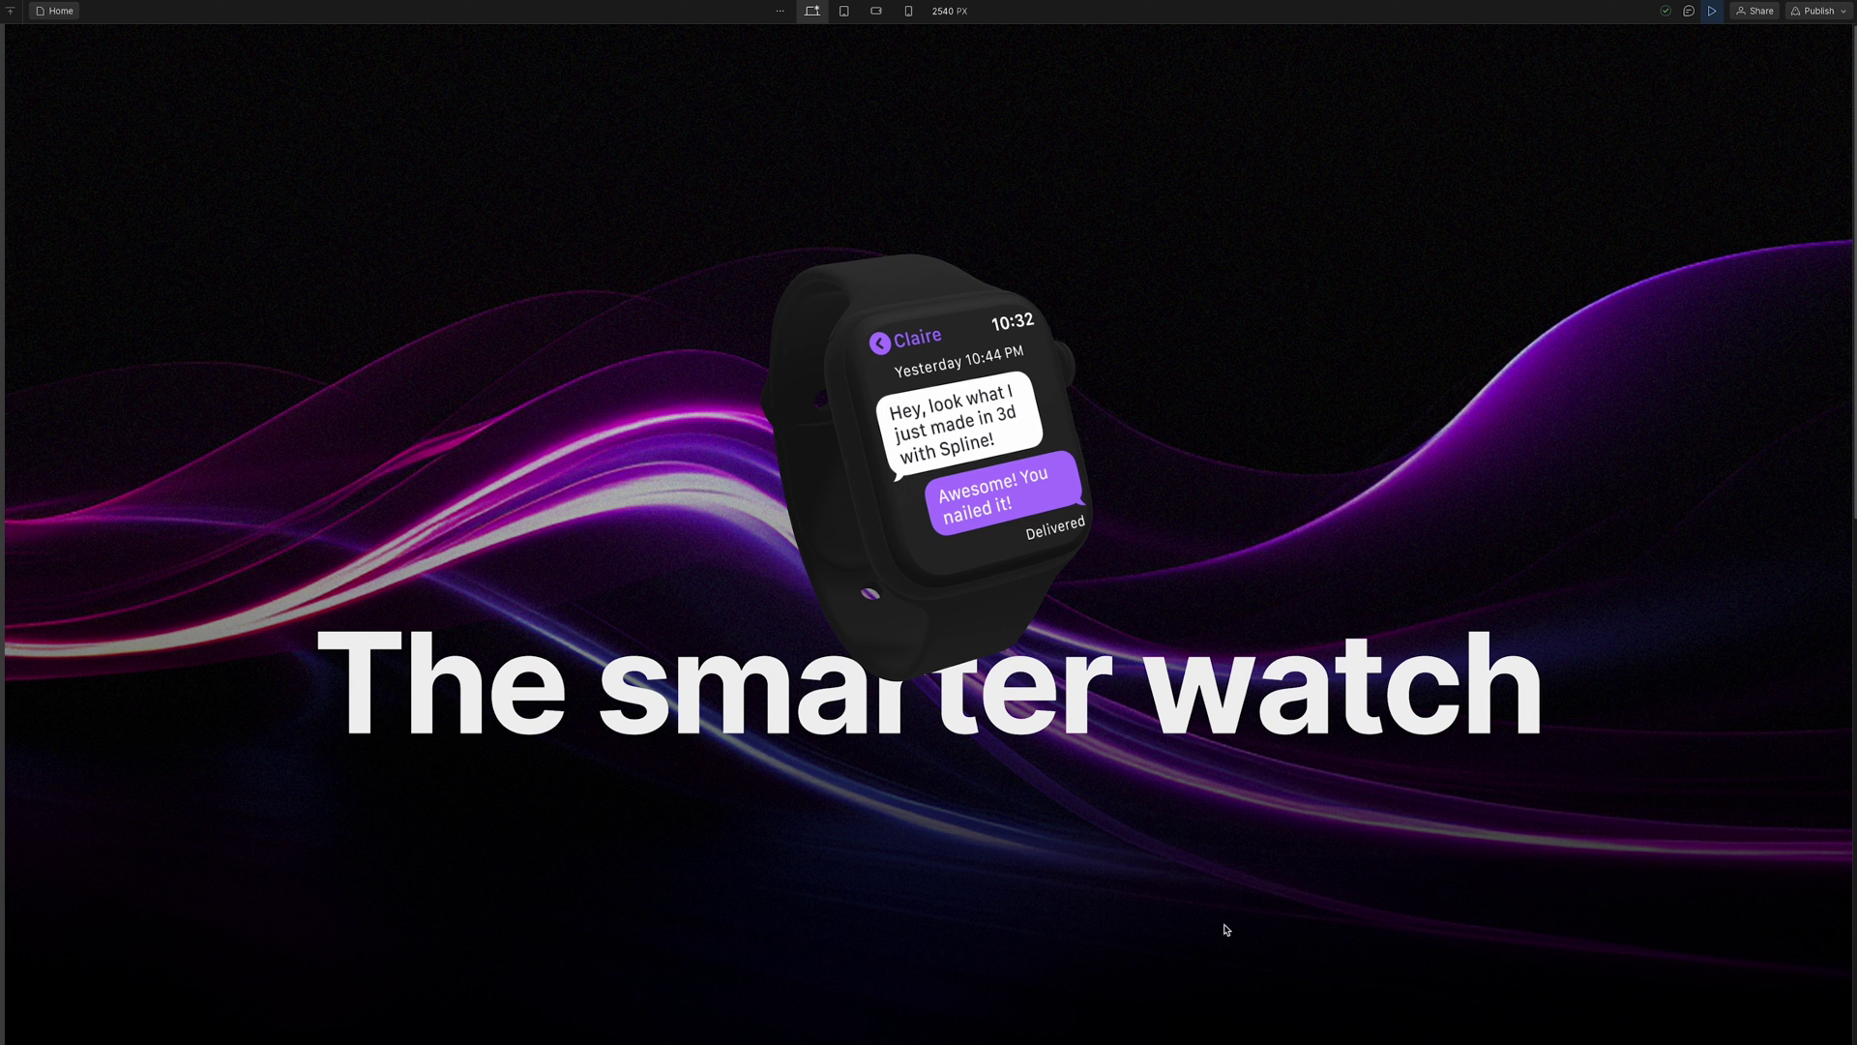
pyautogui.scroll(-3, 1680, 694)
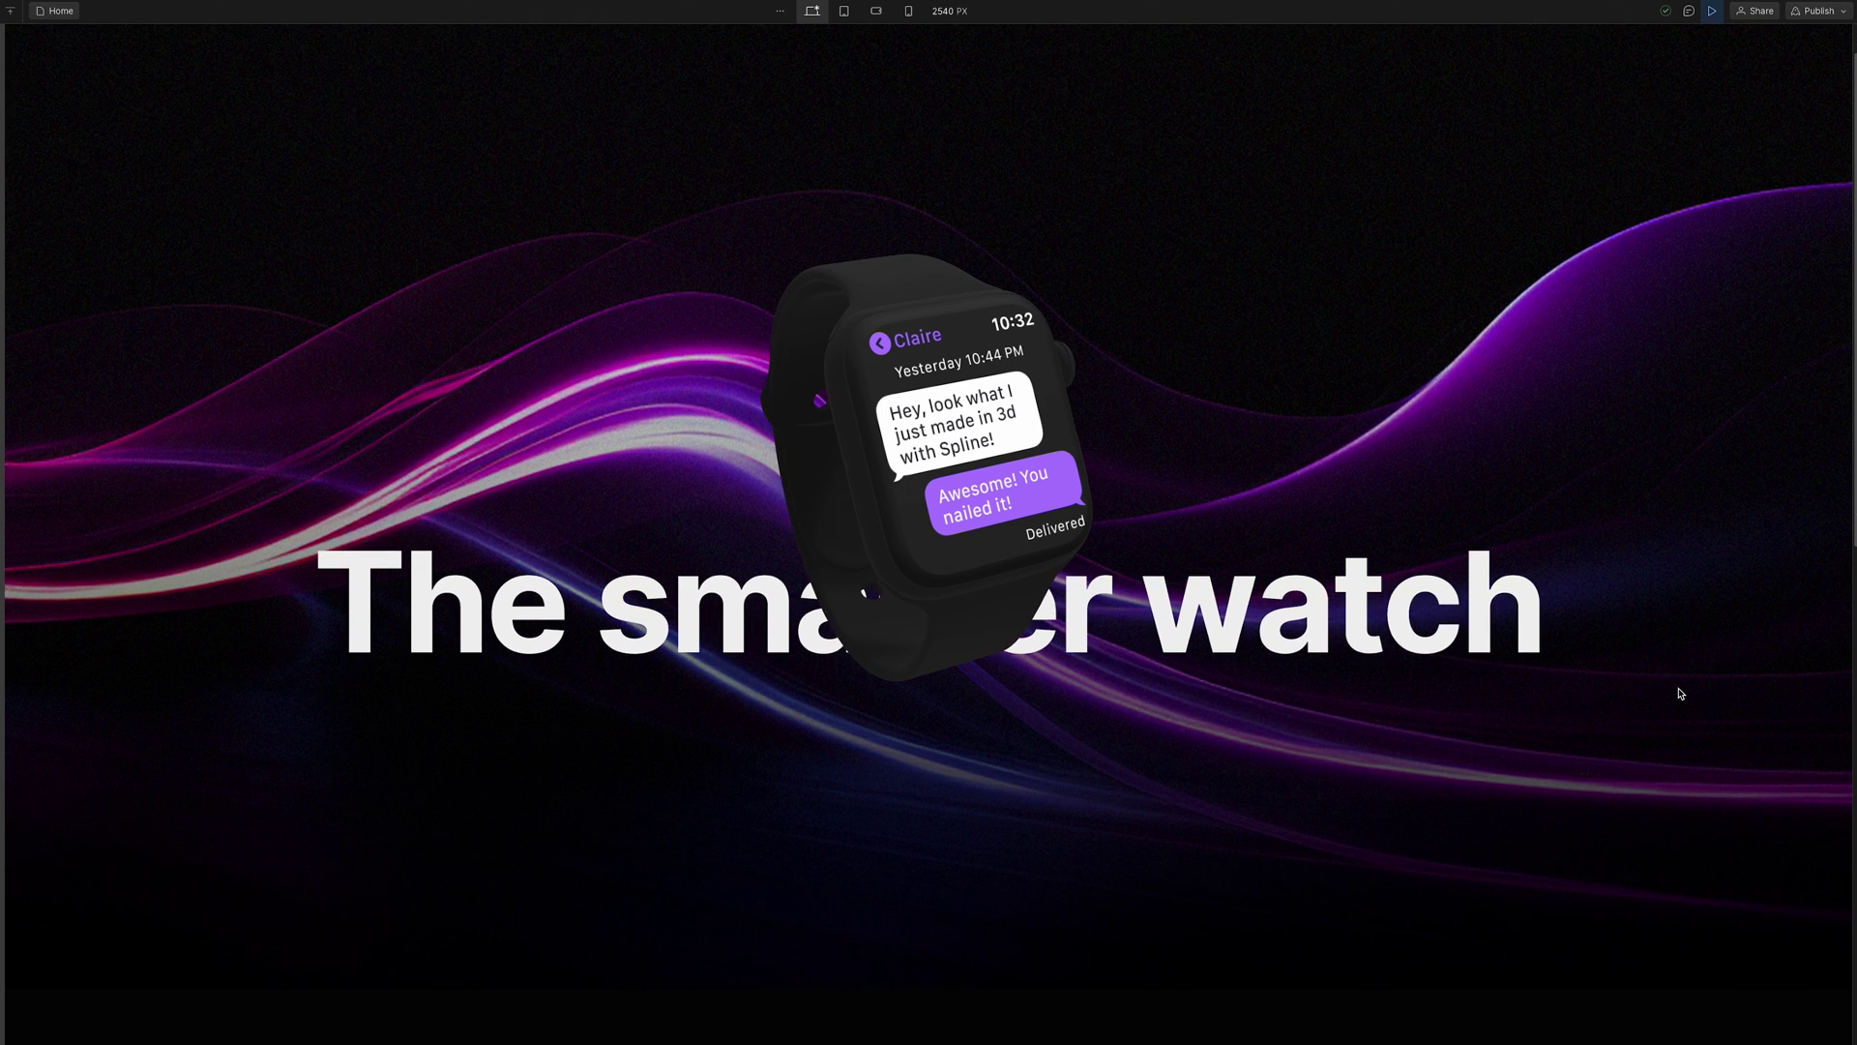
pyautogui.scroll(-2, 1680, 694)
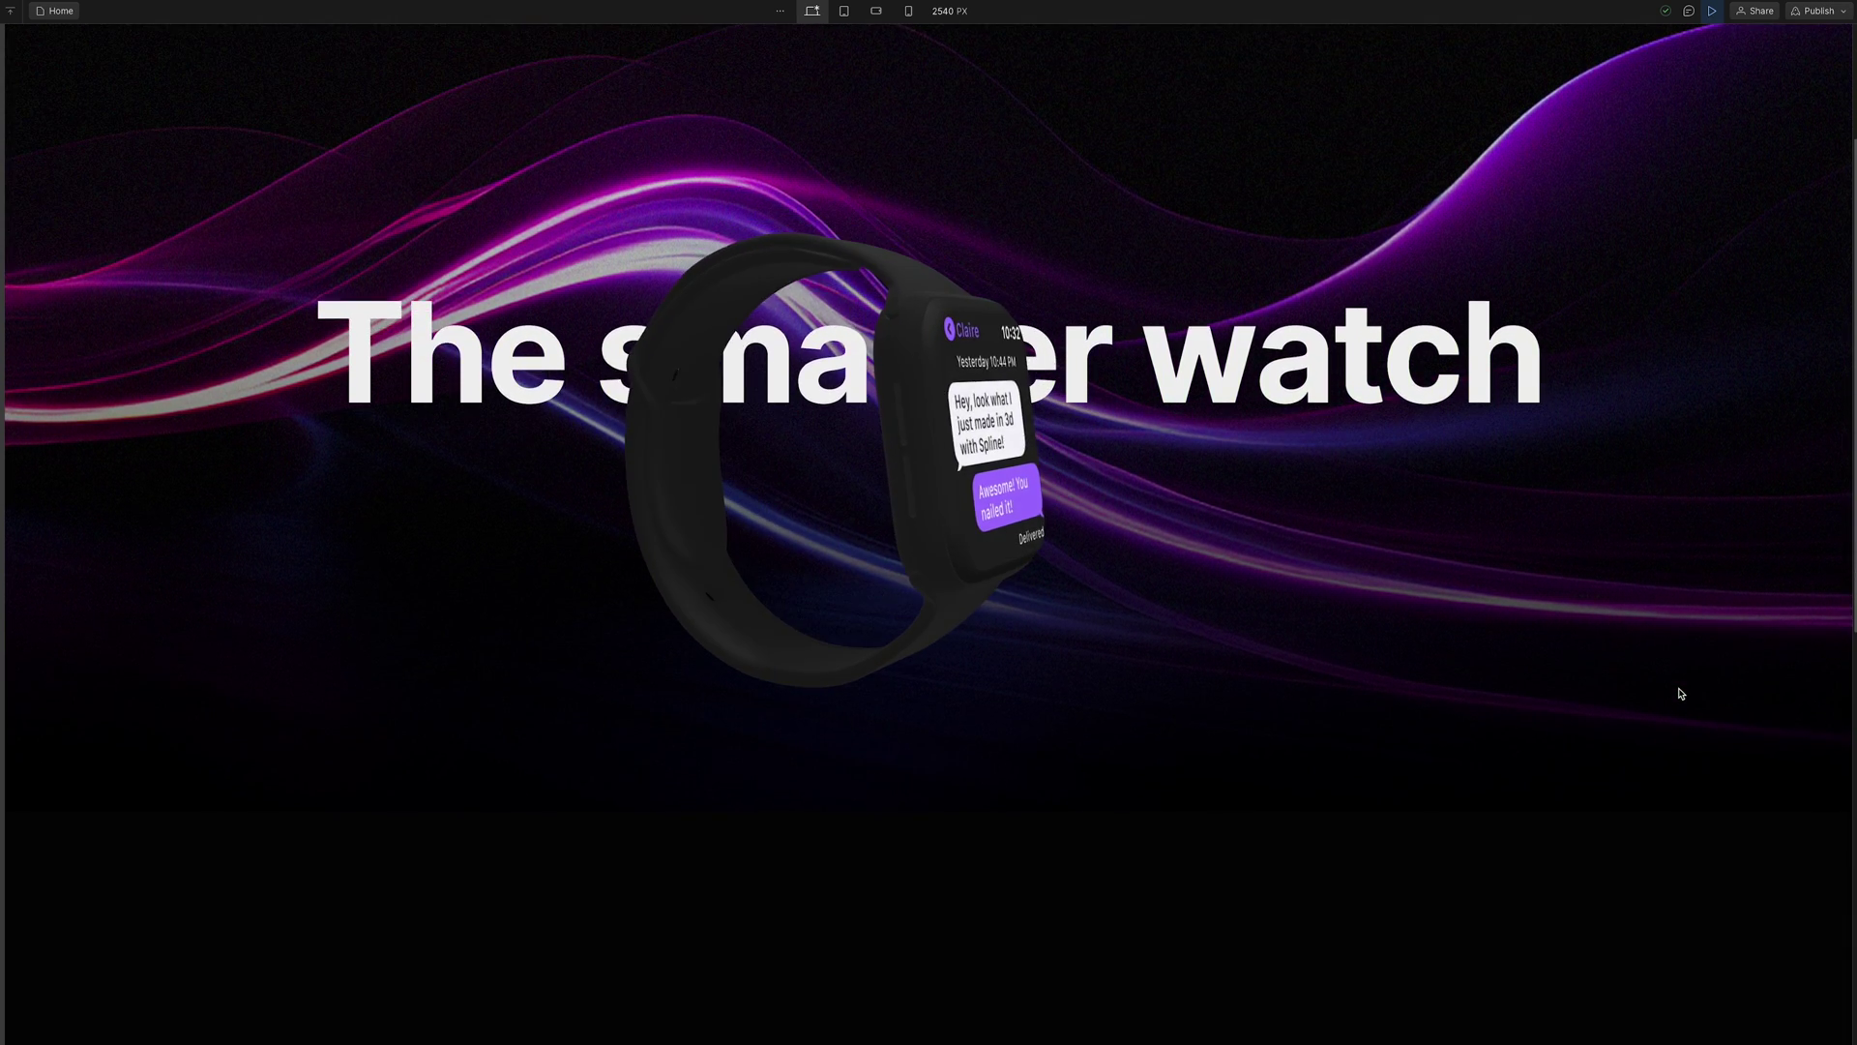
pyautogui.scroll(-5, 1680, 693)
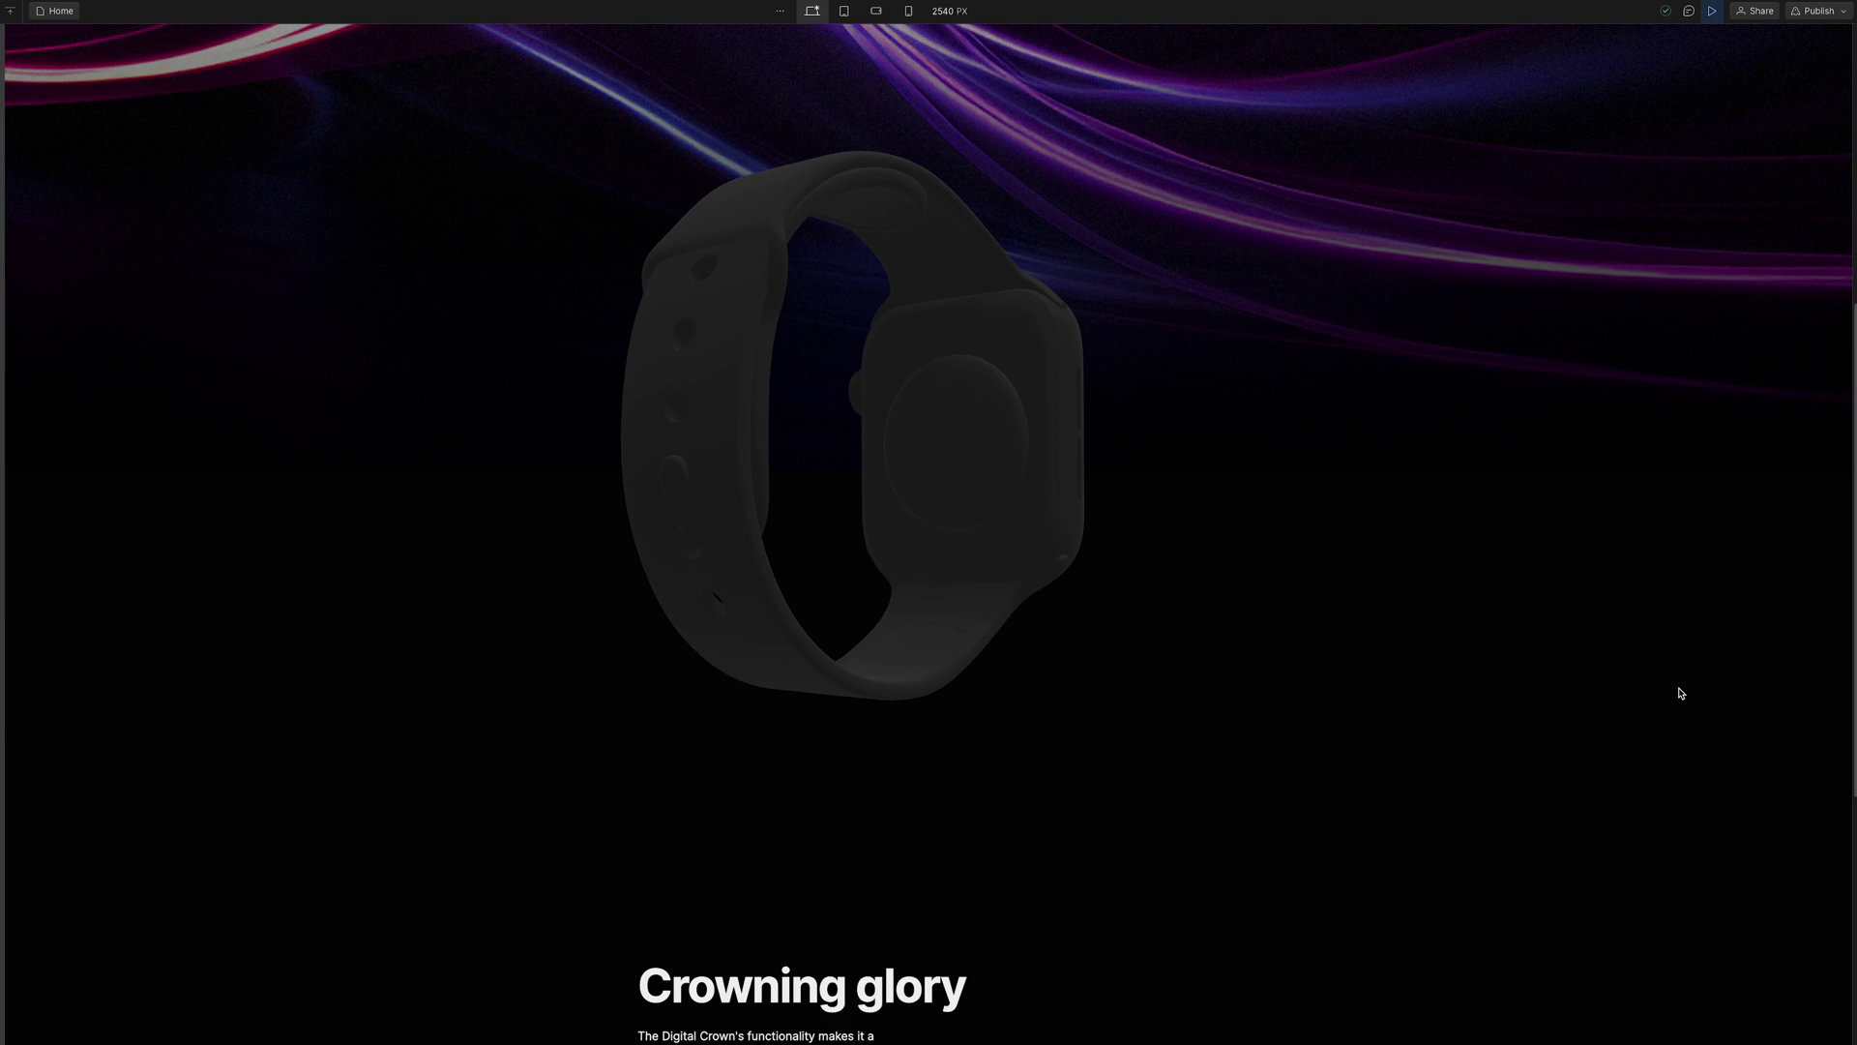
pyautogui.scroll(-1, 1680, 694)
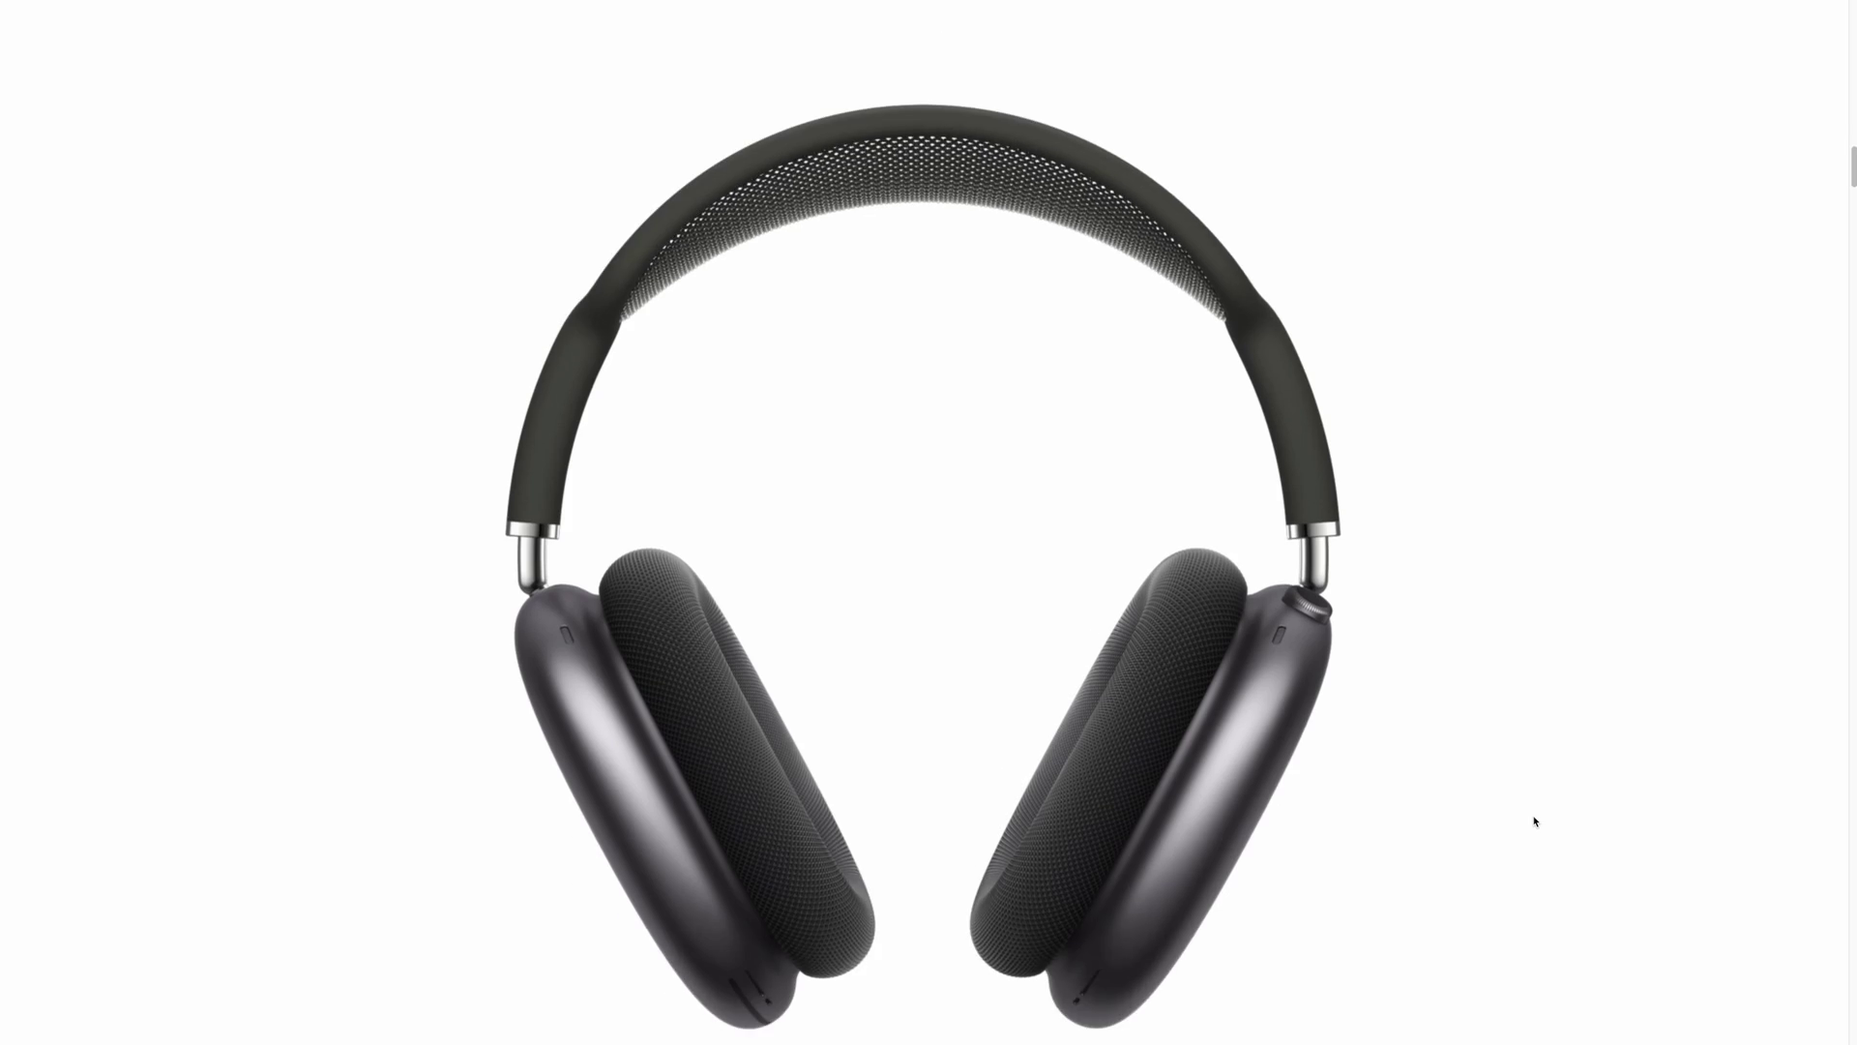
# Examine the scroll-driven presentation of the over-ear headphones on the product page as a reference example
pyautogui.scroll(-3, 1534, 818)
pyautogui.scroll(-3, 1534, 820)
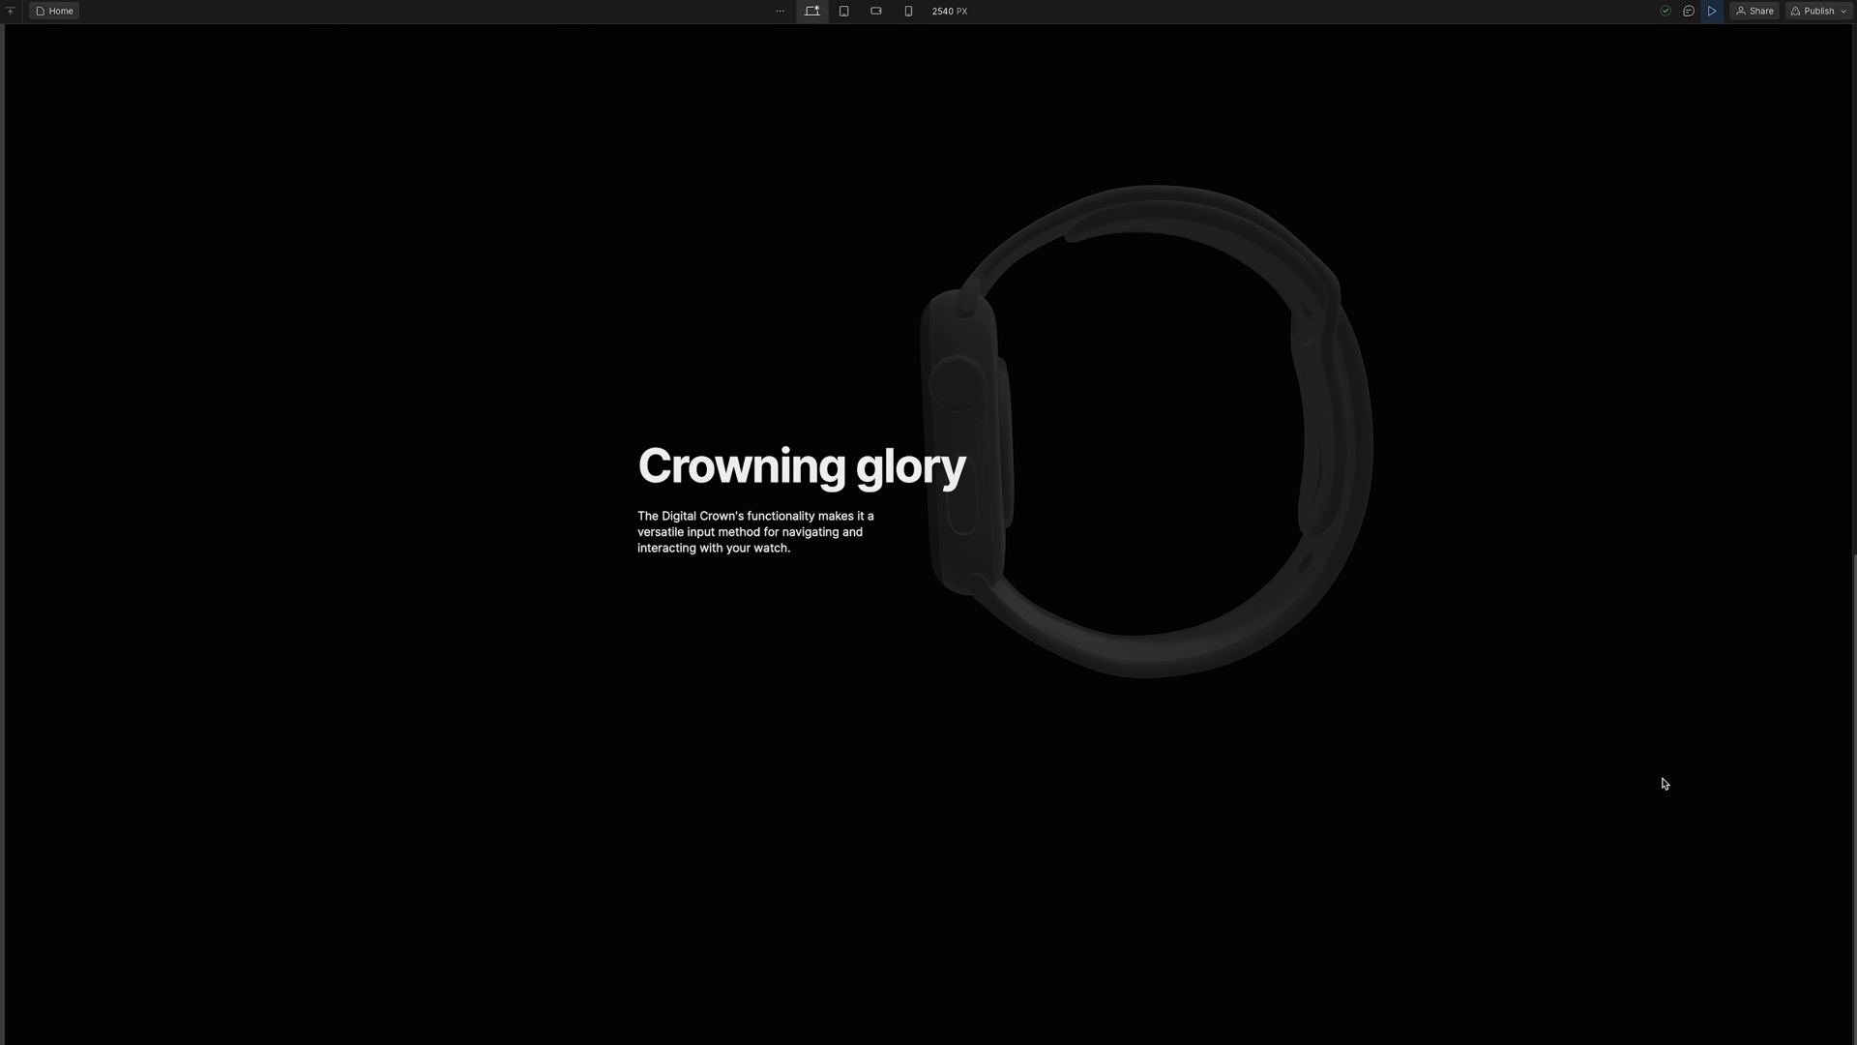
# Return to the Hero in the watch page preview and review the full scroll rotation through the end of the Info section
pyautogui.scroll(5, 1665, 784)
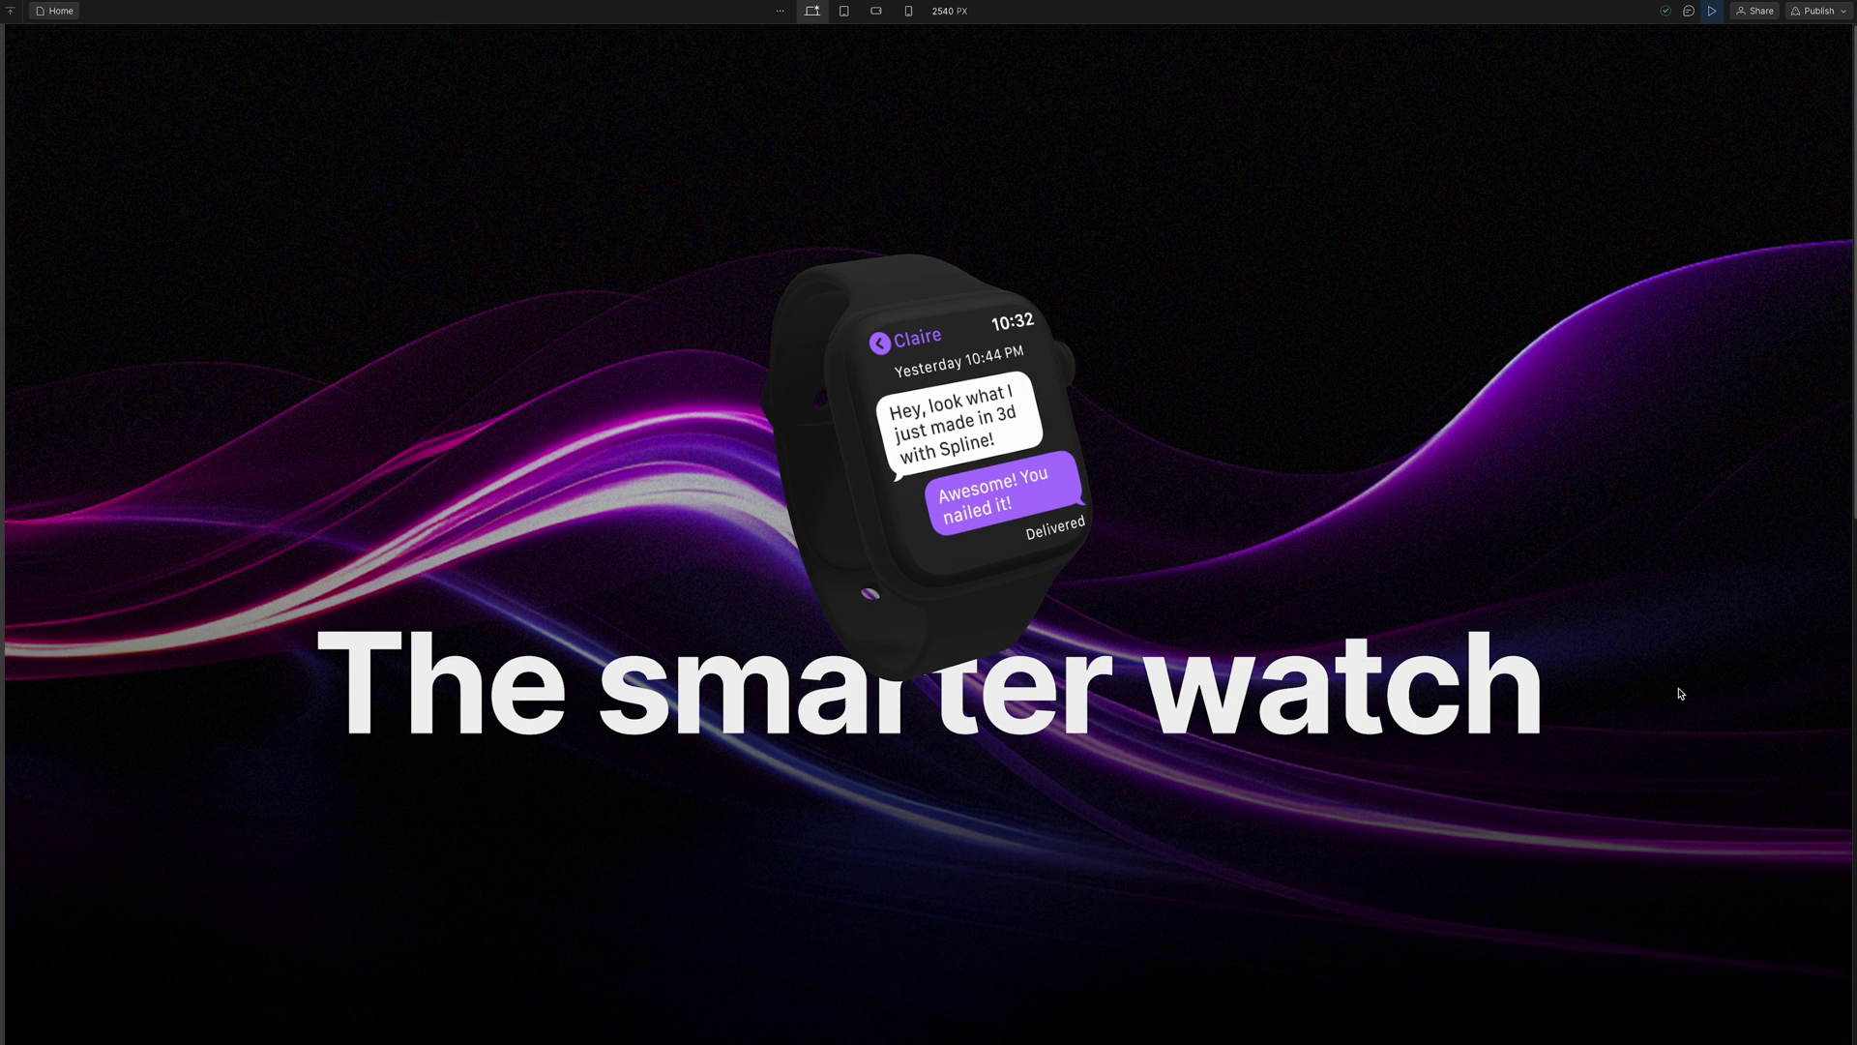
pyautogui.scroll(-3, 1680, 694)
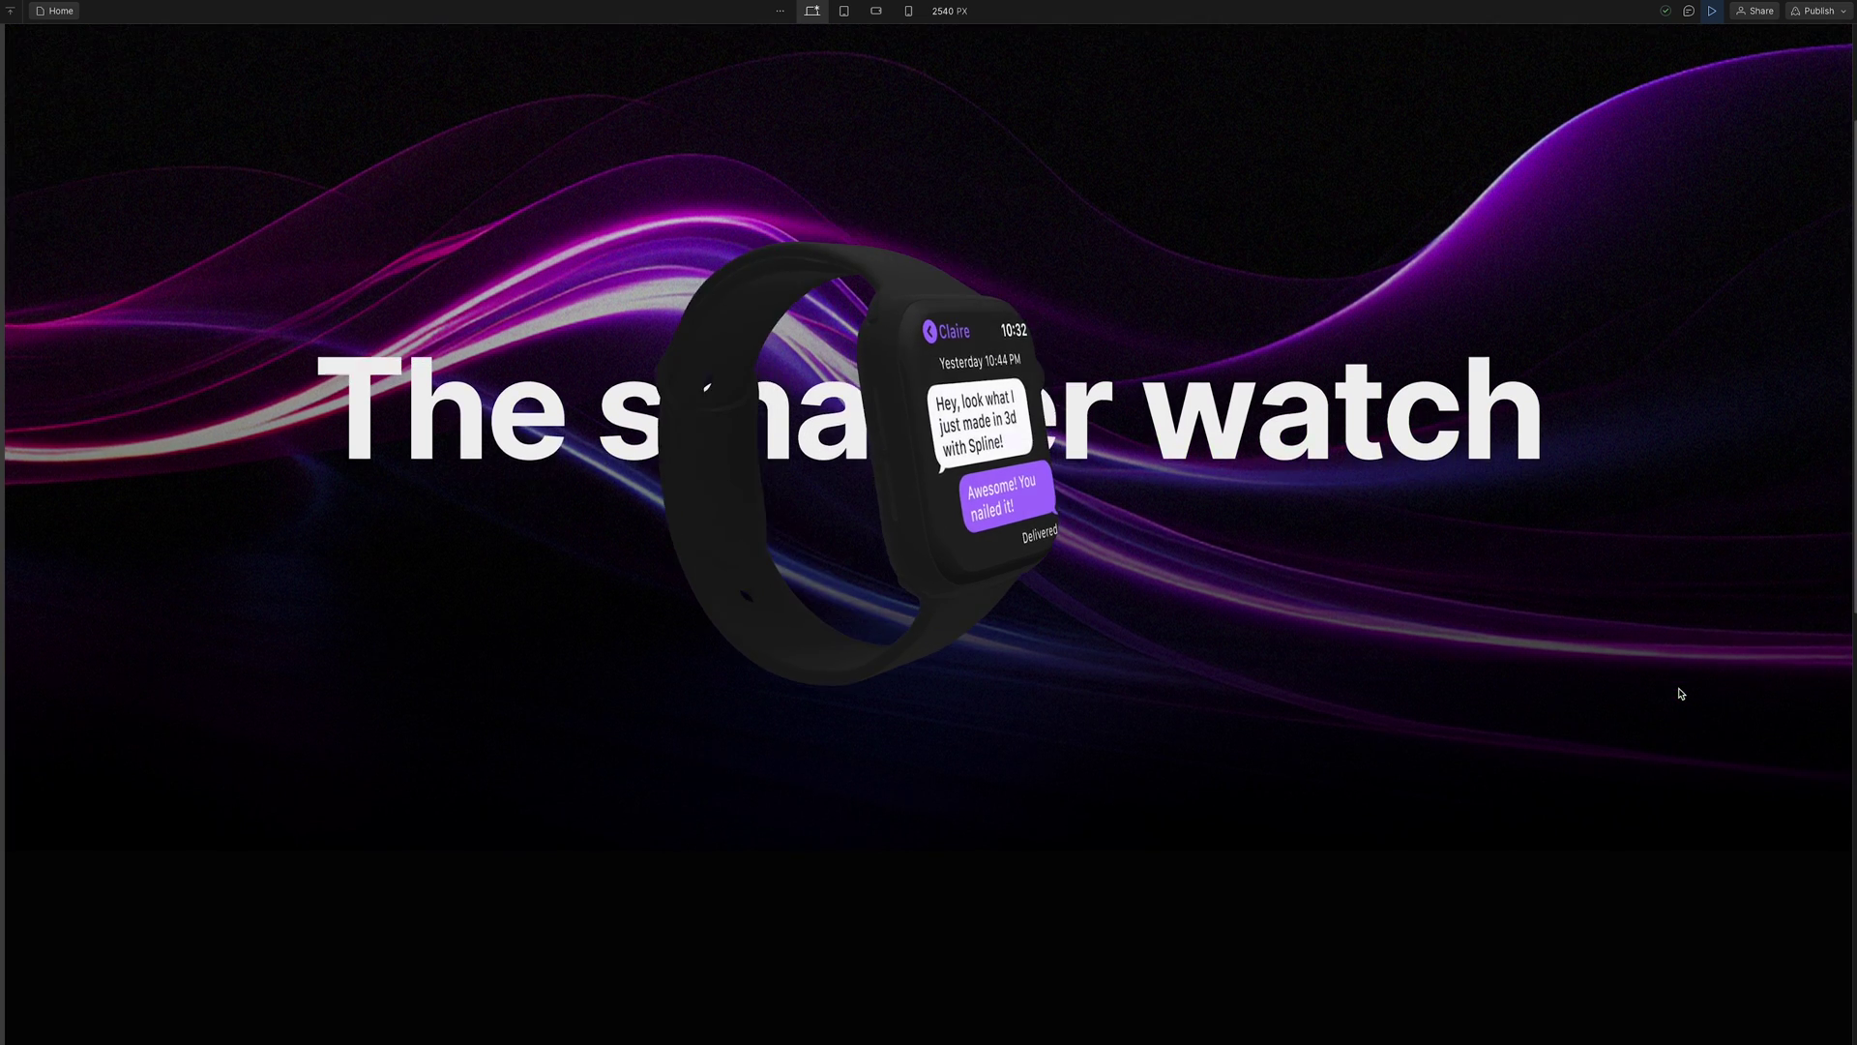
pyautogui.scroll(-3, 1680, 693)
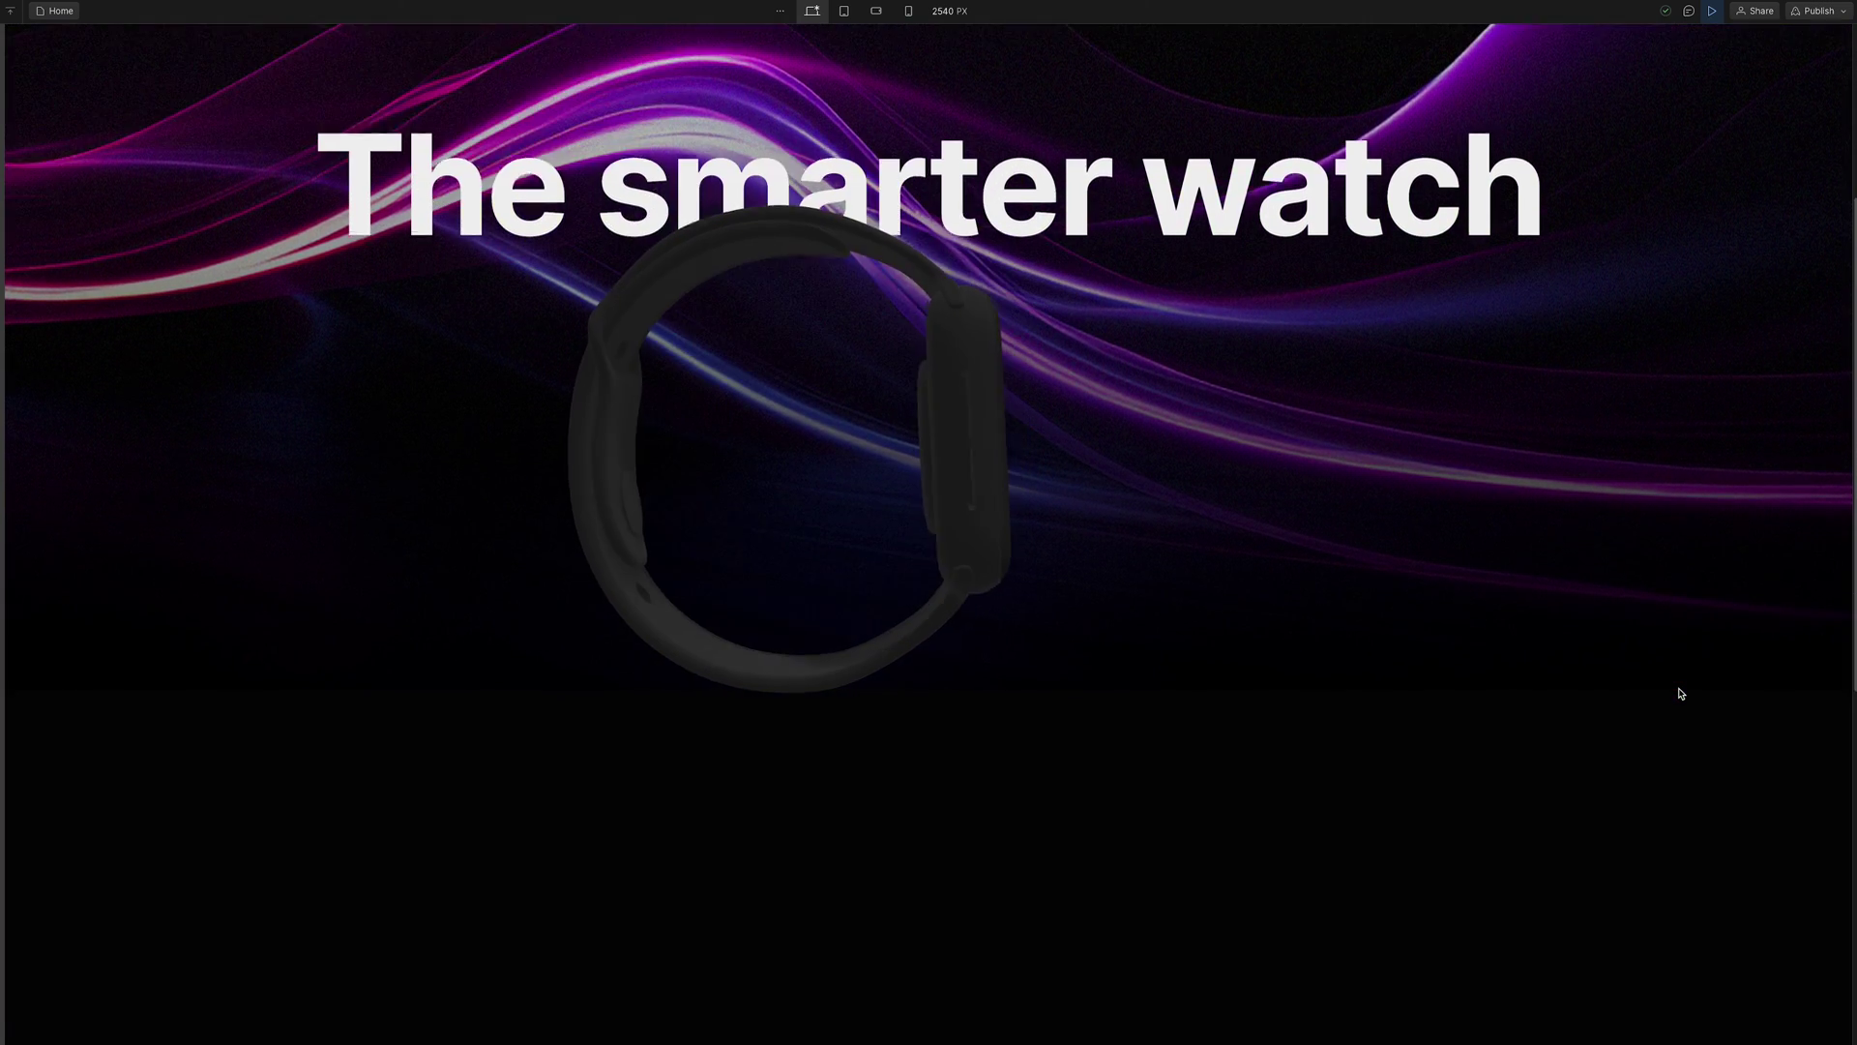
pyautogui.scroll(-6, 1680, 693)
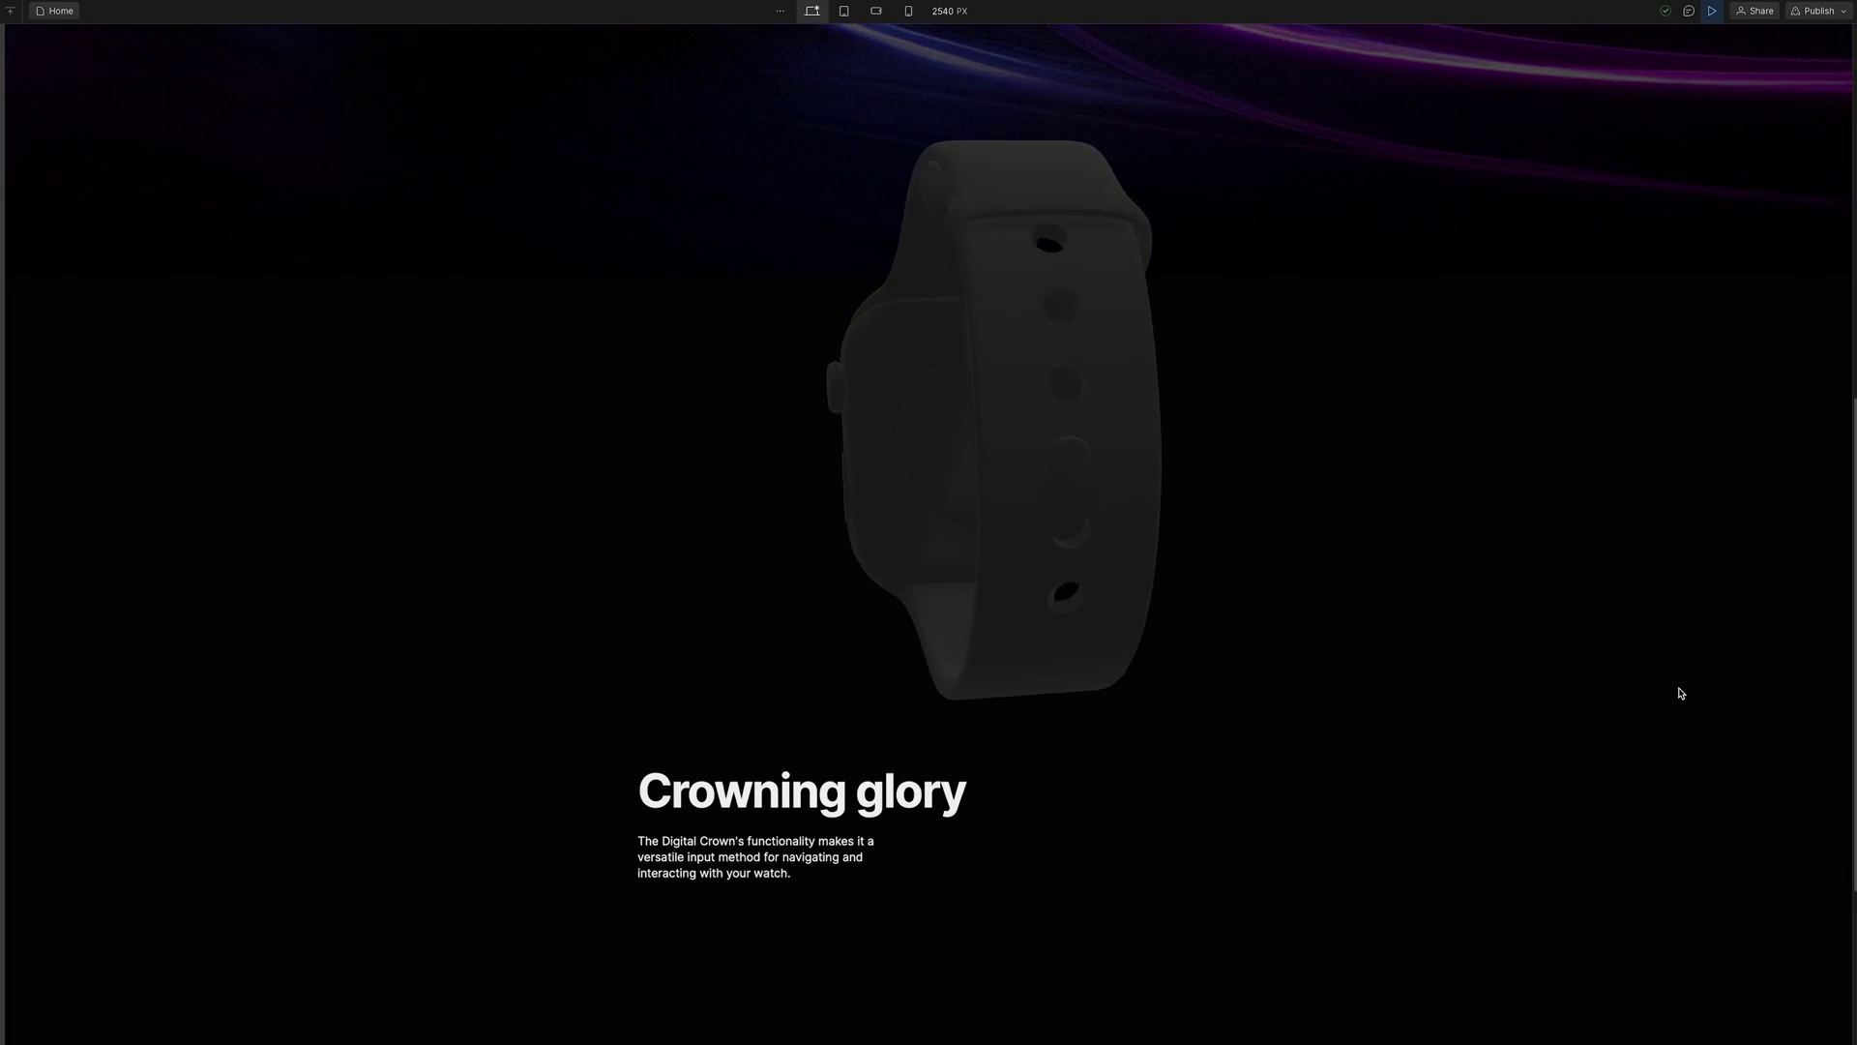
pyautogui.scroll(-3, 1680, 694)
pyautogui.scroll(-2, 1680, 693)
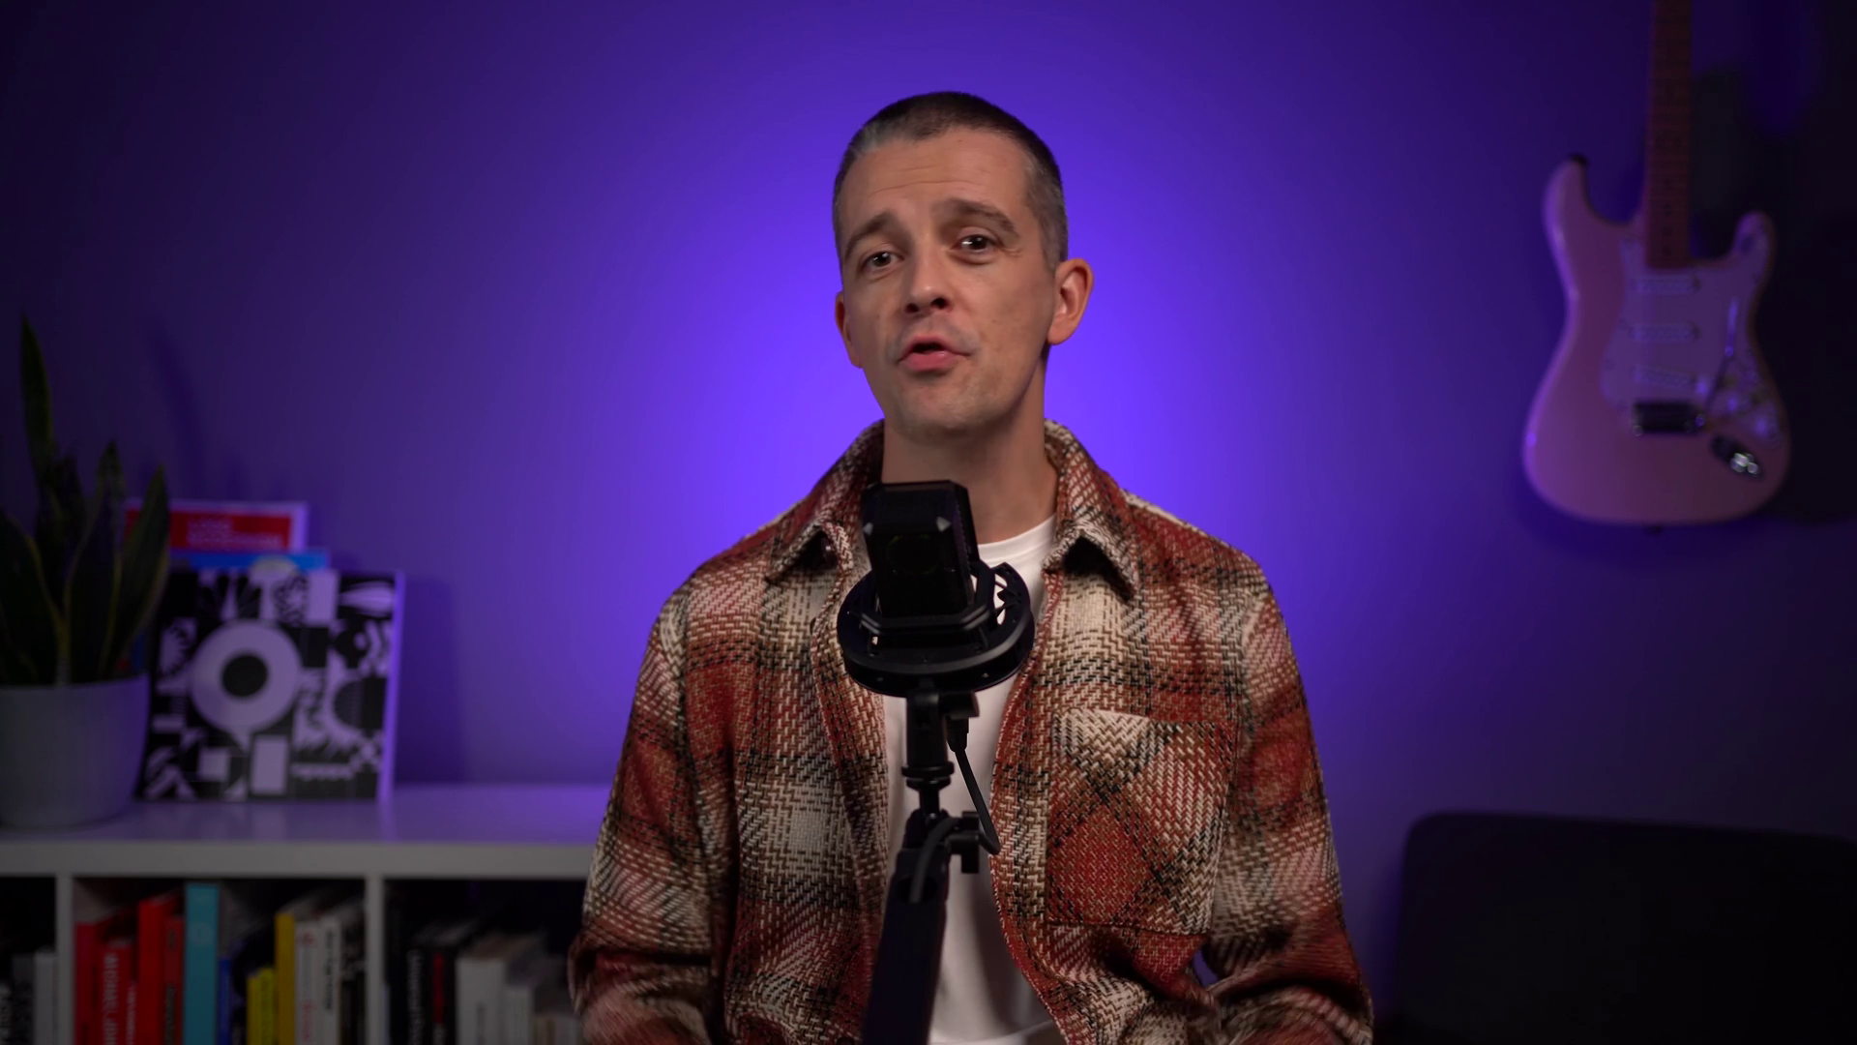